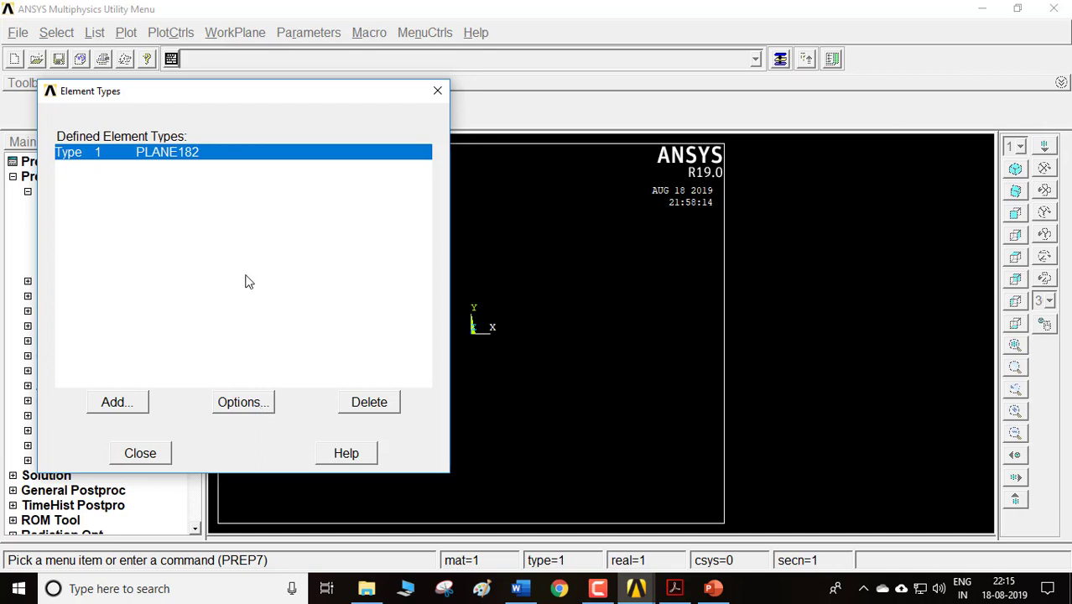
# - Set the PLANE182 element behavior to Plane strs w/thk and finish the element type definition
pyautogui.click(252, 406)
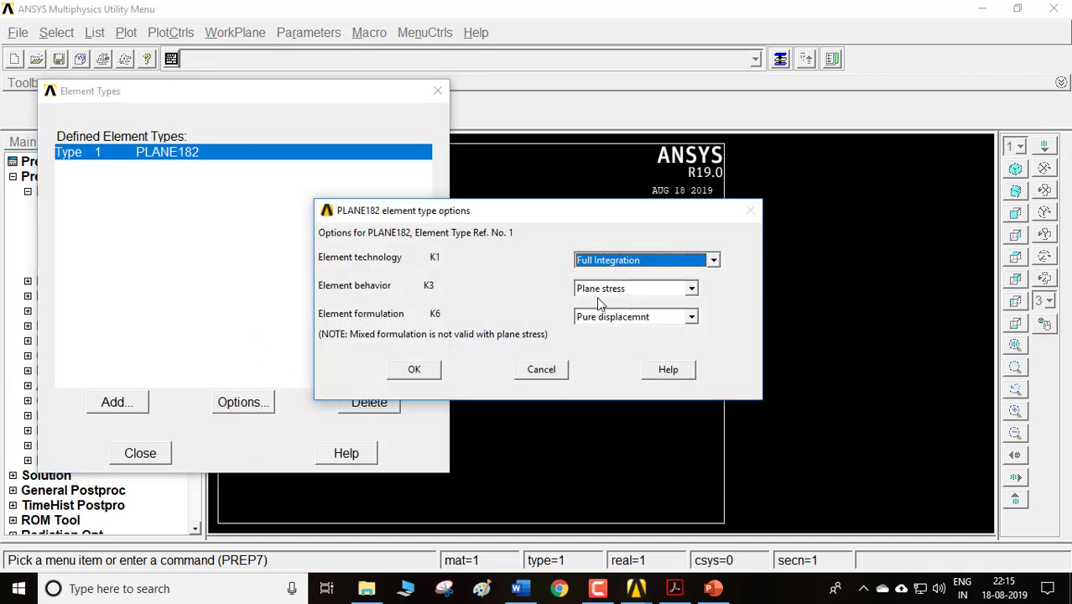
pyautogui.click(631, 289)
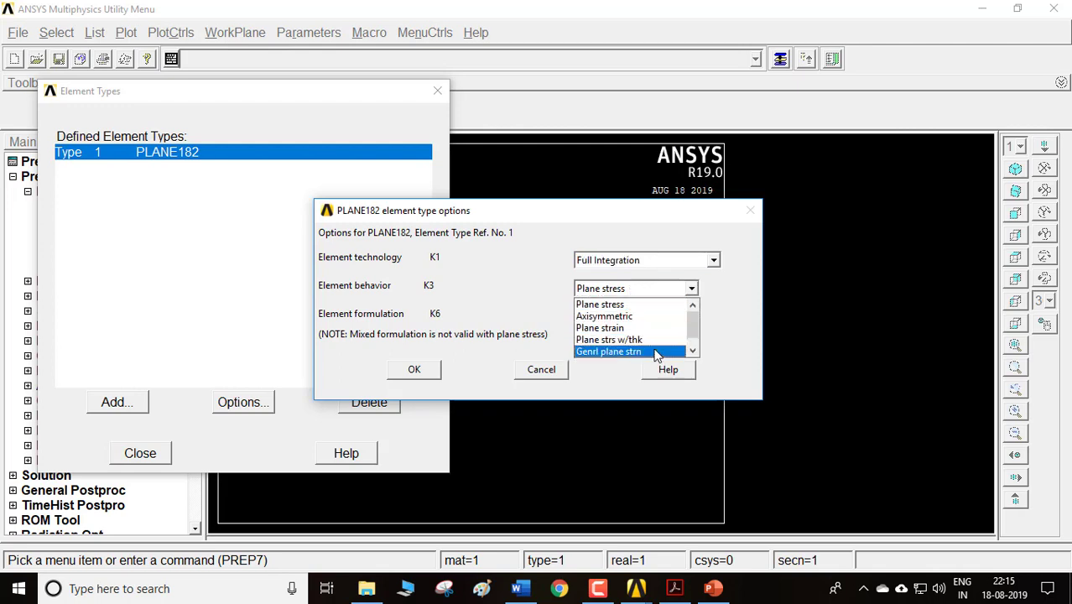
pyautogui.scroll(-1, 655, 349)
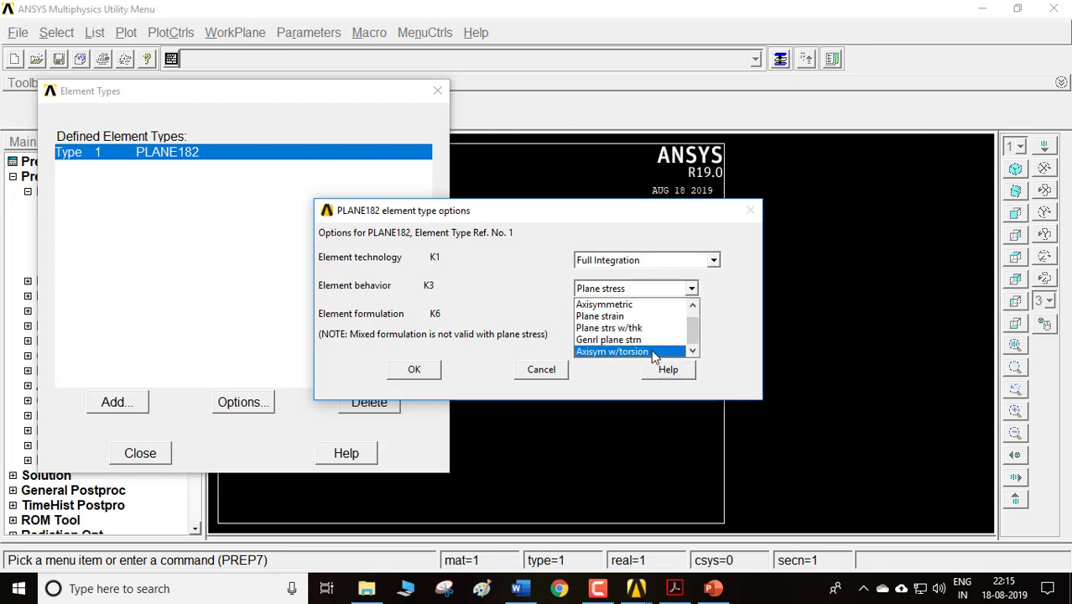
pyautogui.scroll(1, 653, 351)
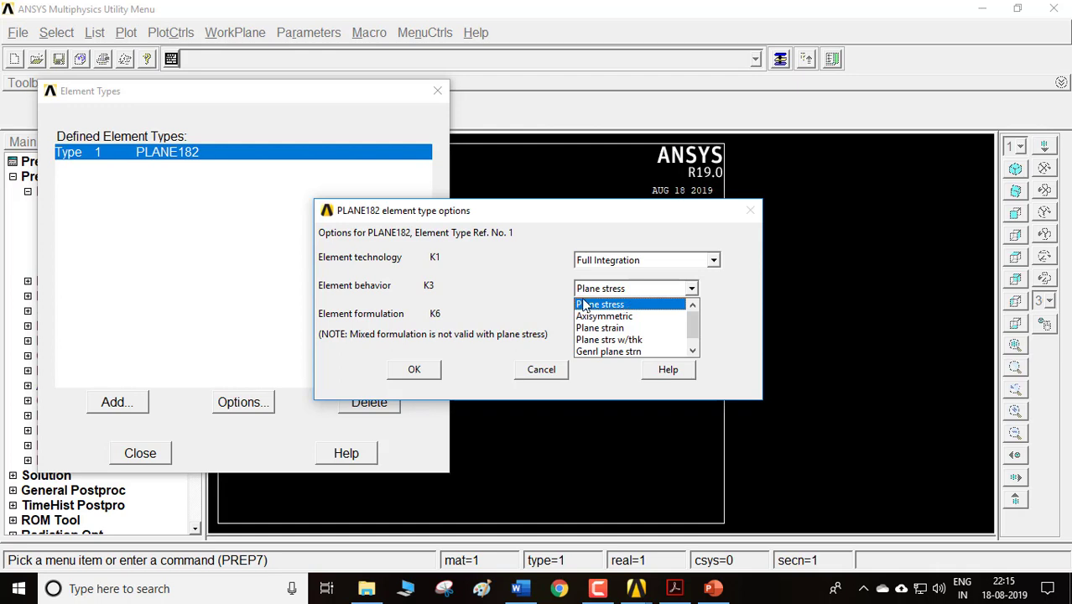
pyautogui.click(657, 341)
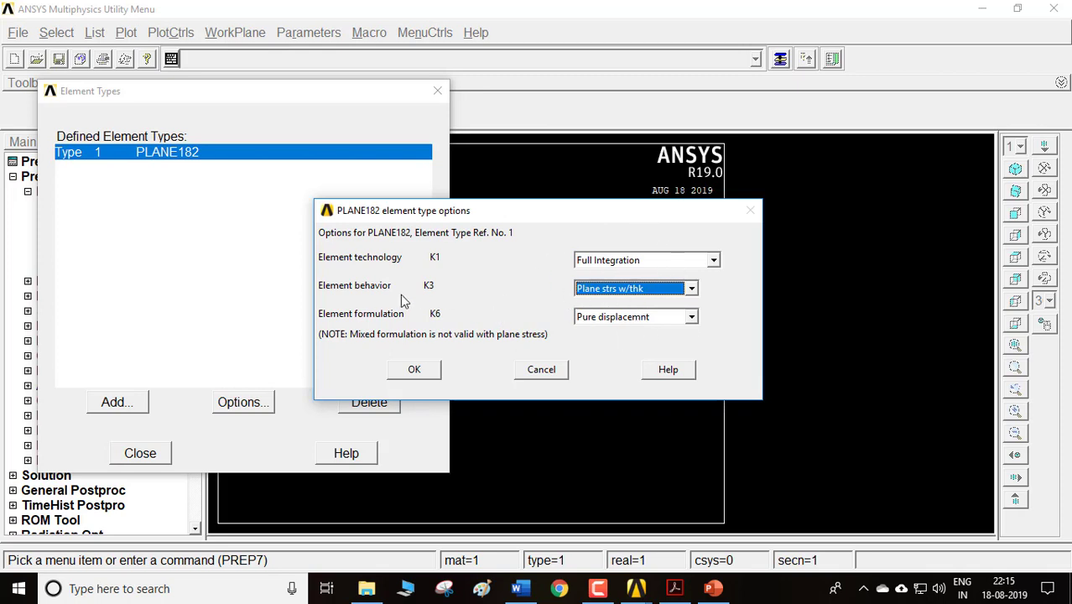
pyautogui.click(417, 370)
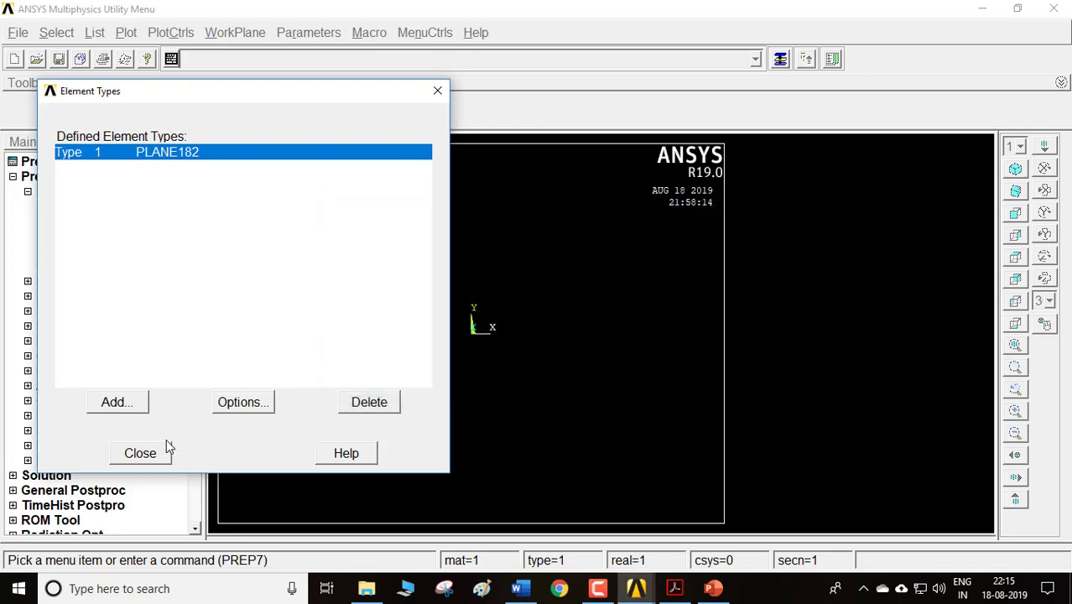
pyautogui.click(159, 453)
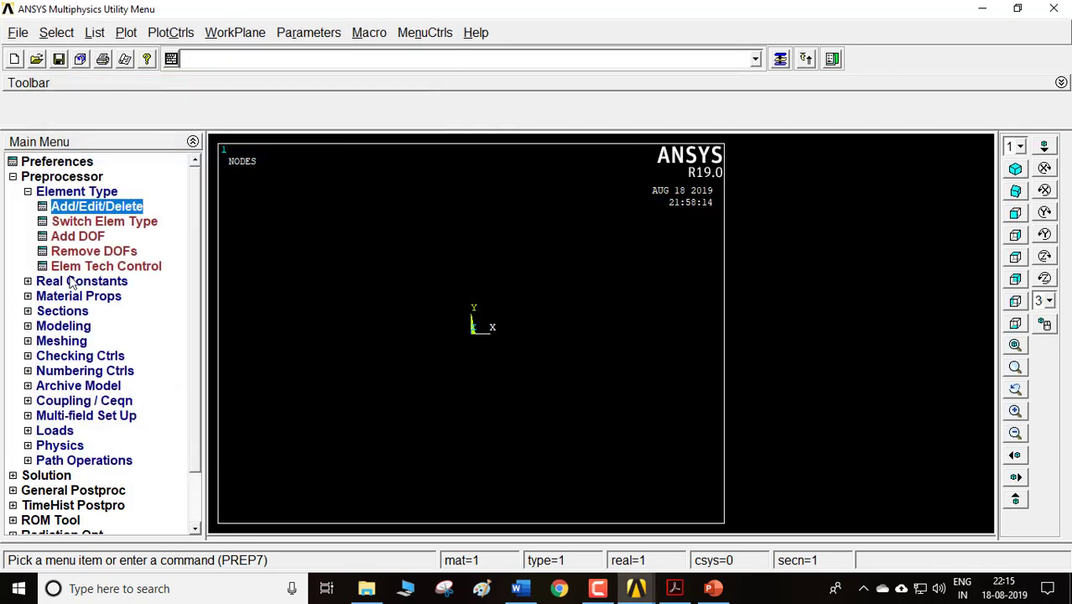
# - Start a new real constant set for the PLANE182 element type
pyautogui.click(71, 283)
pyautogui.click(81, 223)
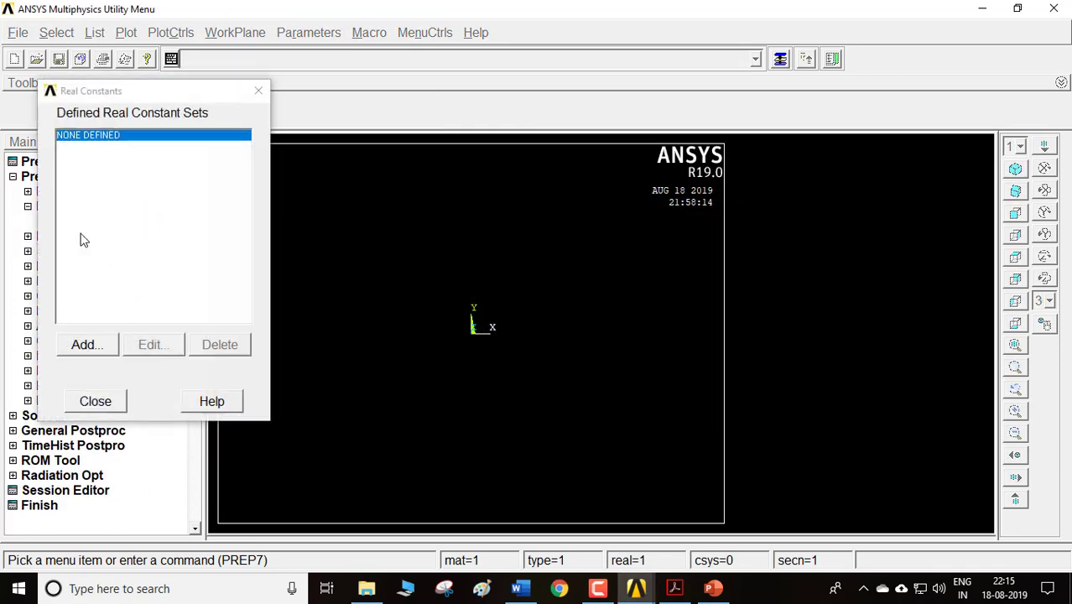
pyautogui.click(99, 344)
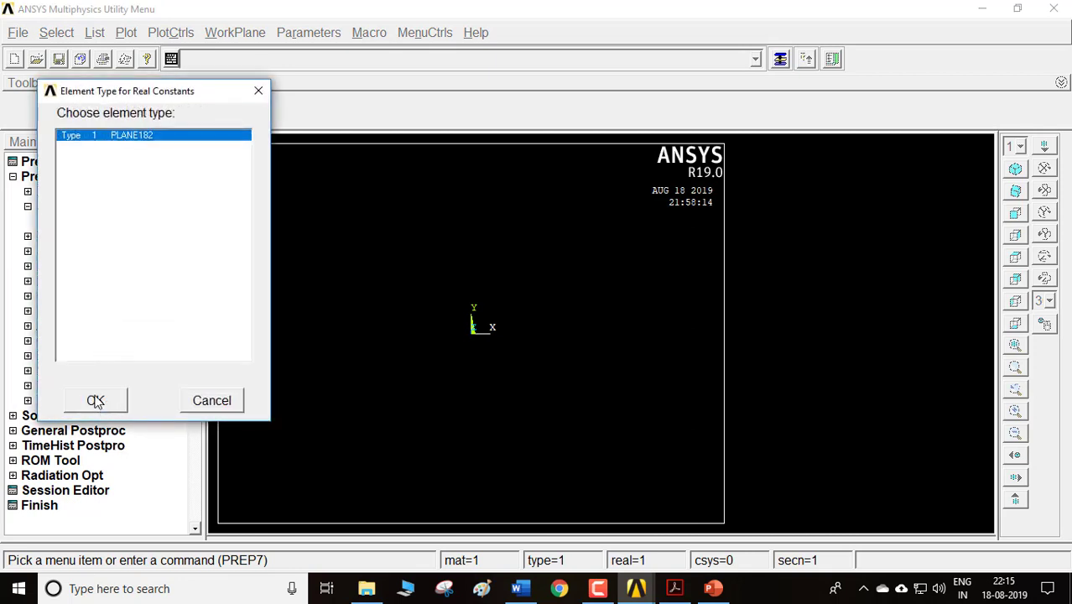
pyautogui.click(95, 401)
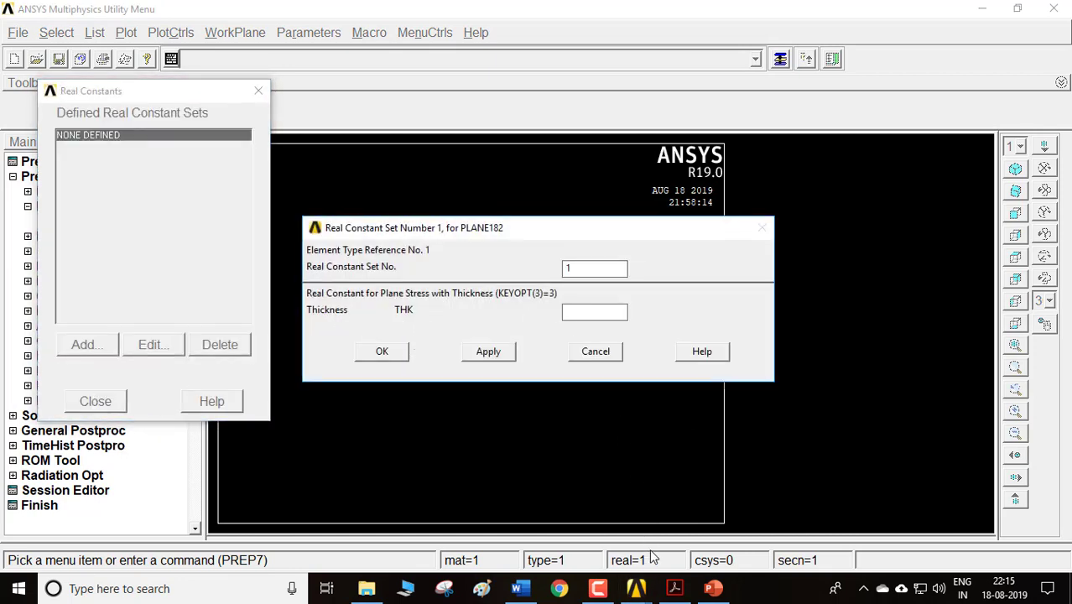
# - Switch to Binder1.pdf in Acrobat, look up the plate thickness t in the problem data, and return to ANSYS
pyautogui.click(714, 590)
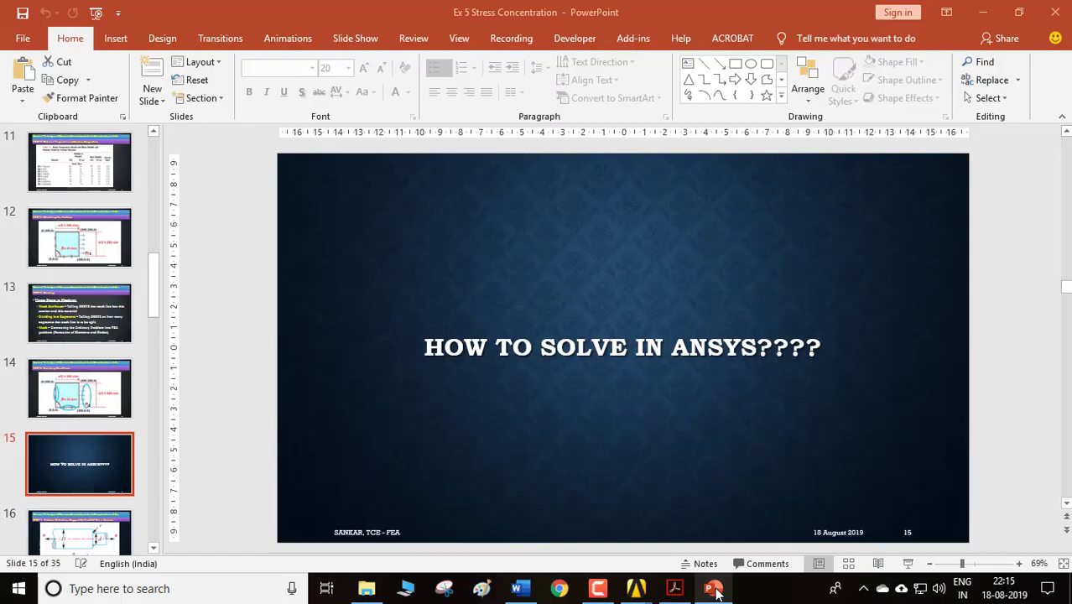
pyautogui.click(712, 590)
pyautogui.click(673, 590)
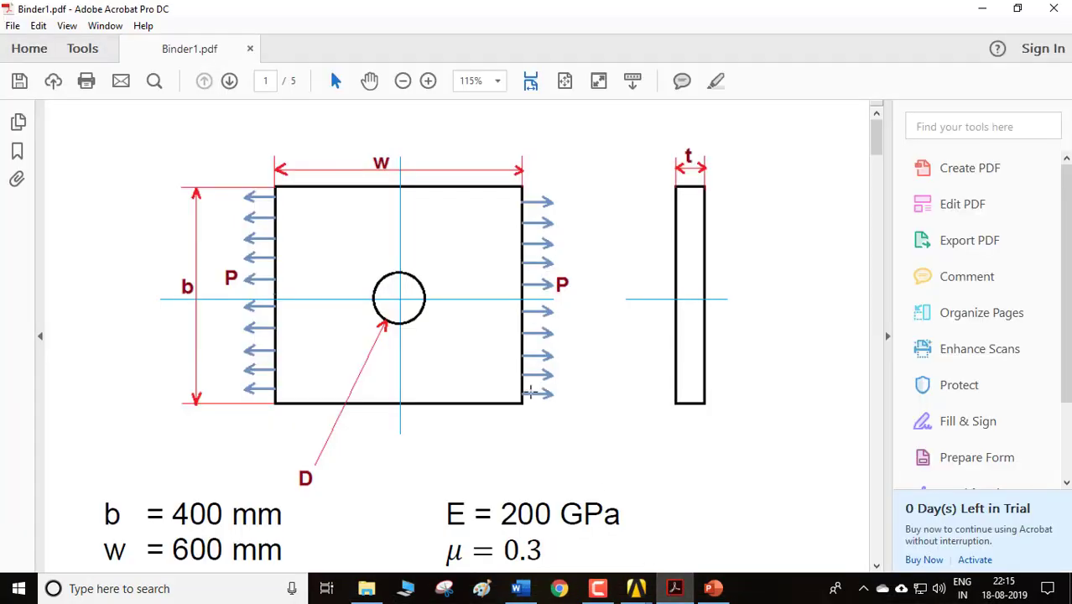
pyautogui.scroll(-3, 340, 444)
pyautogui.scroll(3, 340, 445)
pyautogui.scroll(-2, 340, 445)
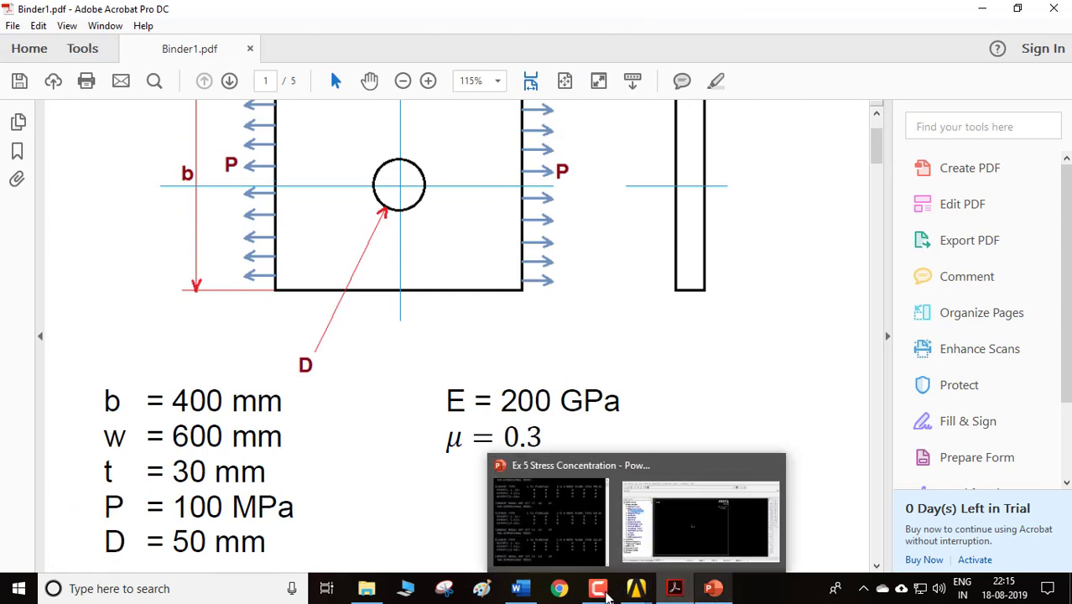
pyautogui.moveTo(636, 588)
pyautogui.click(684, 523)
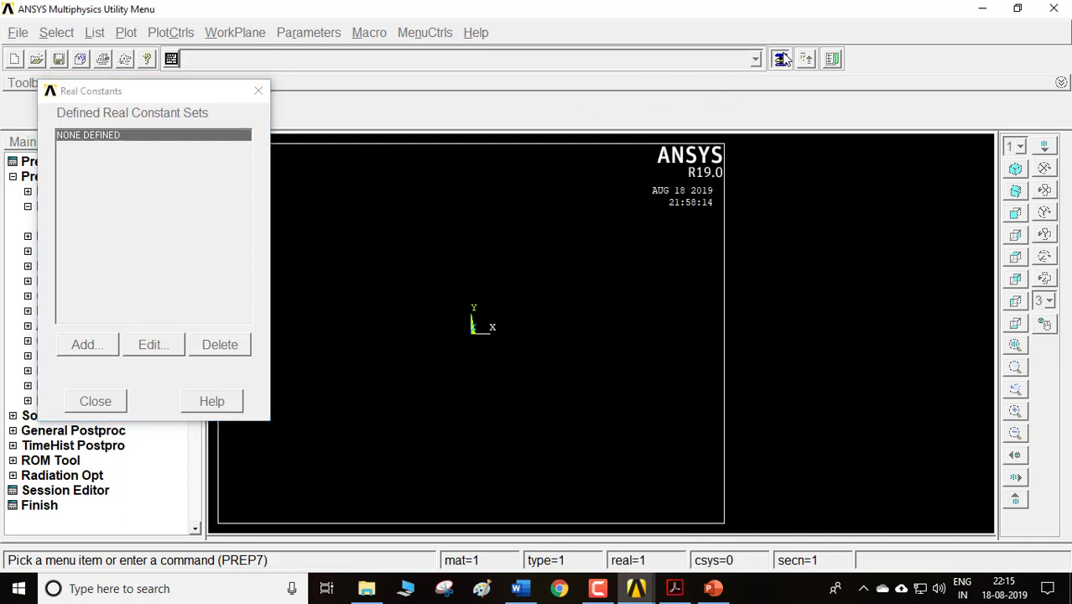
# - Set the thickness THK of real constant set 1 to 30 and finish the real constants definition
pyautogui.click(601, 311)
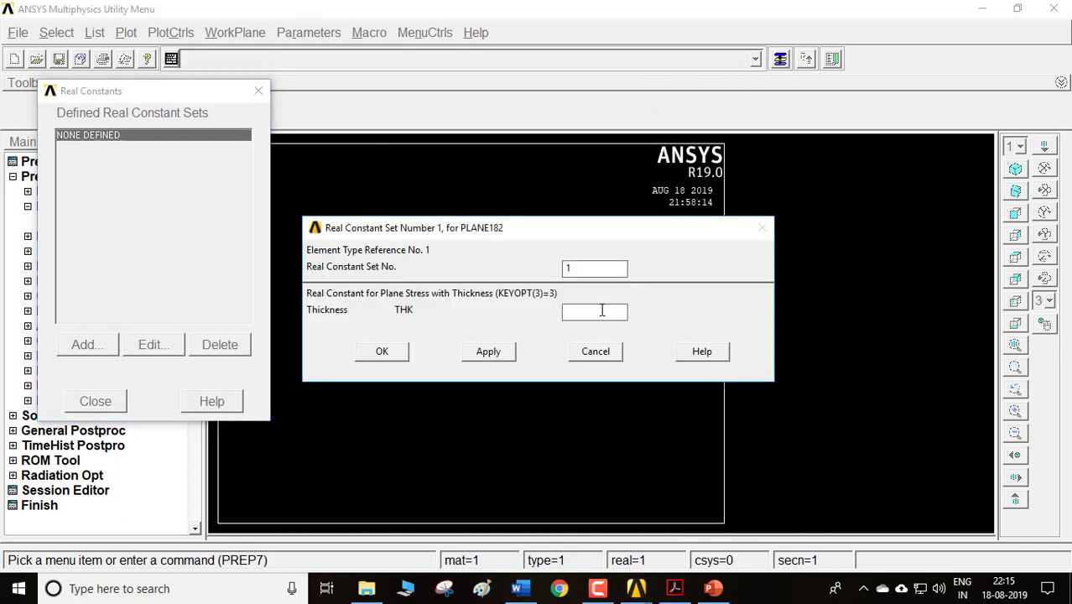
pyautogui.click(384, 353)
pyautogui.click(95, 402)
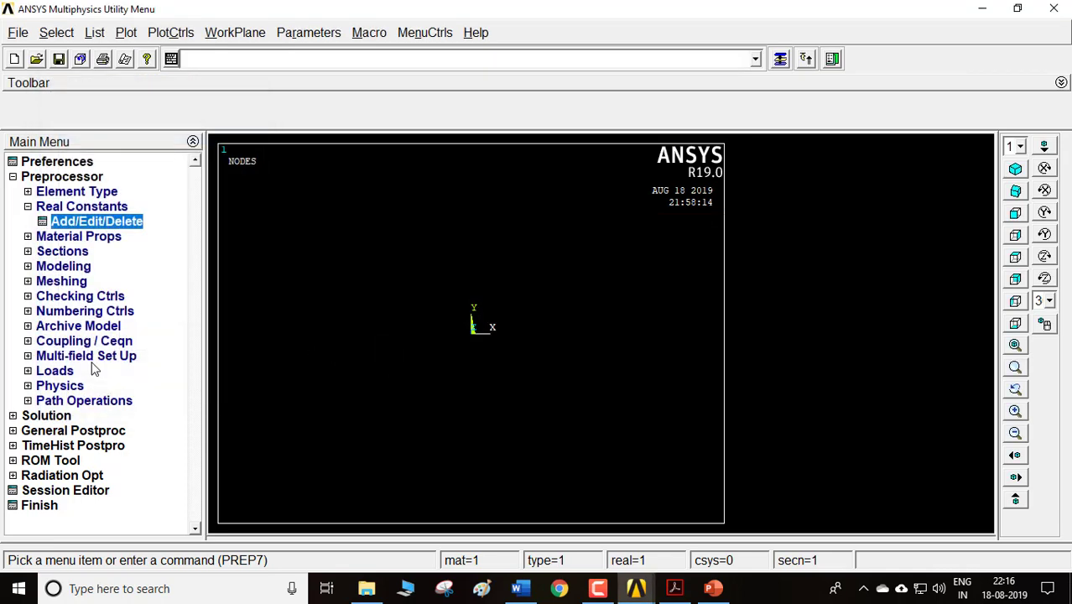
# - Open the structural linear elastic isotropic properties for Material Model Number 1
pyautogui.click(72, 238)
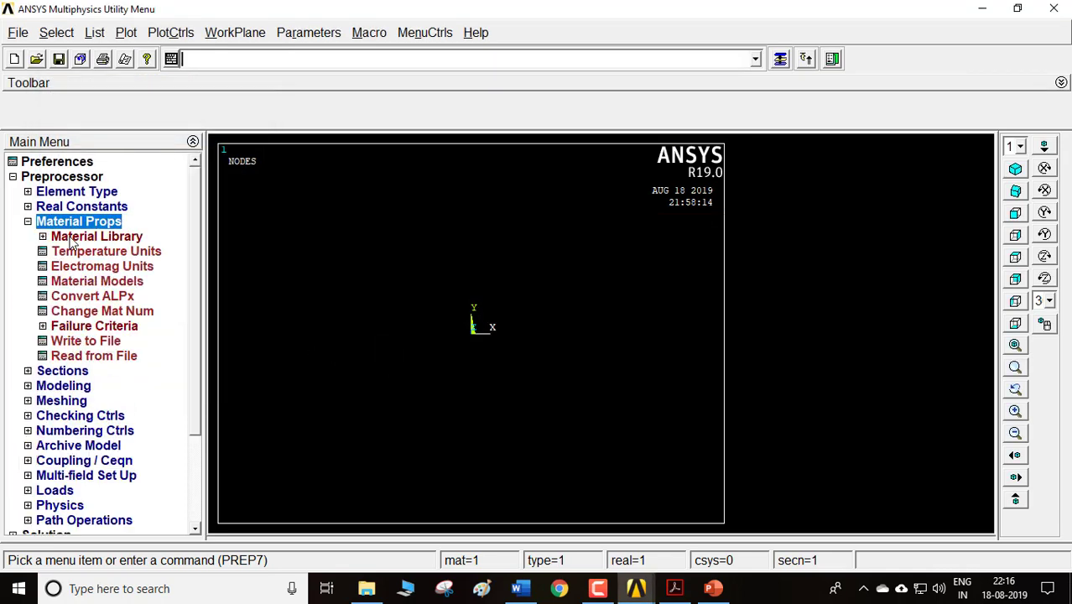
pyautogui.doubleClick(84, 283)
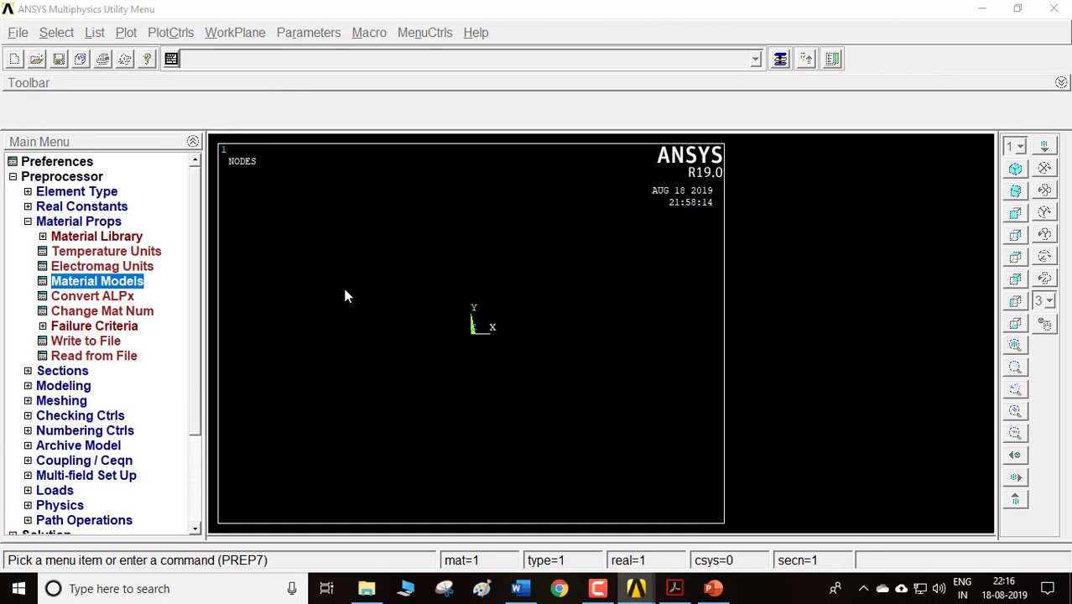
pyautogui.doubleClick(555, 255)
pyautogui.doubleClick(560, 255)
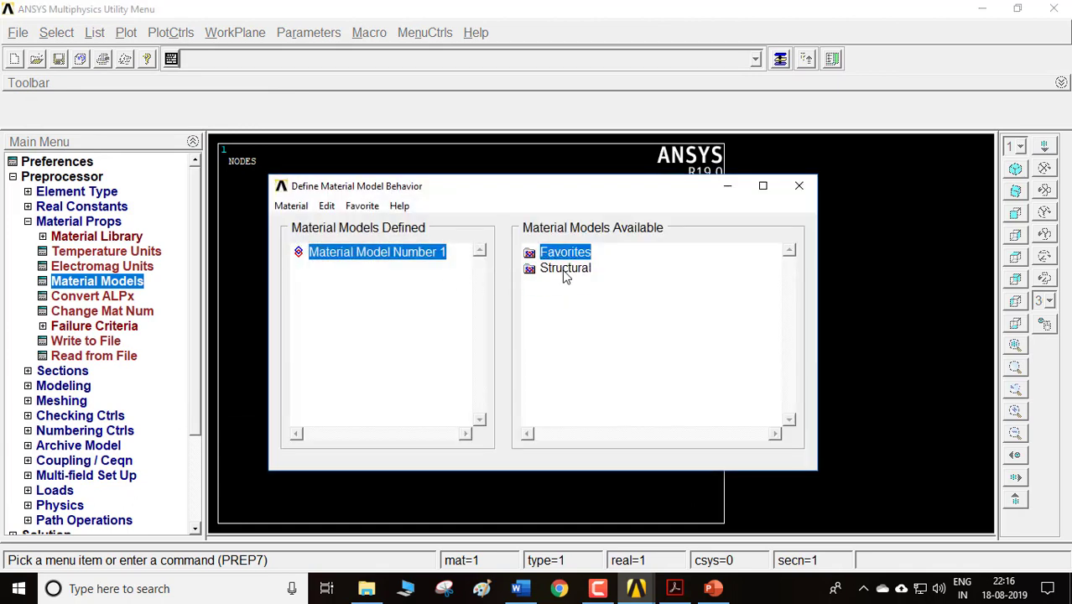
pyautogui.doubleClick(564, 270)
pyautogui.doubleClick(583, 285)
pyautogui.doubleClick(605, 299)
pyautogui.click(641, 317)
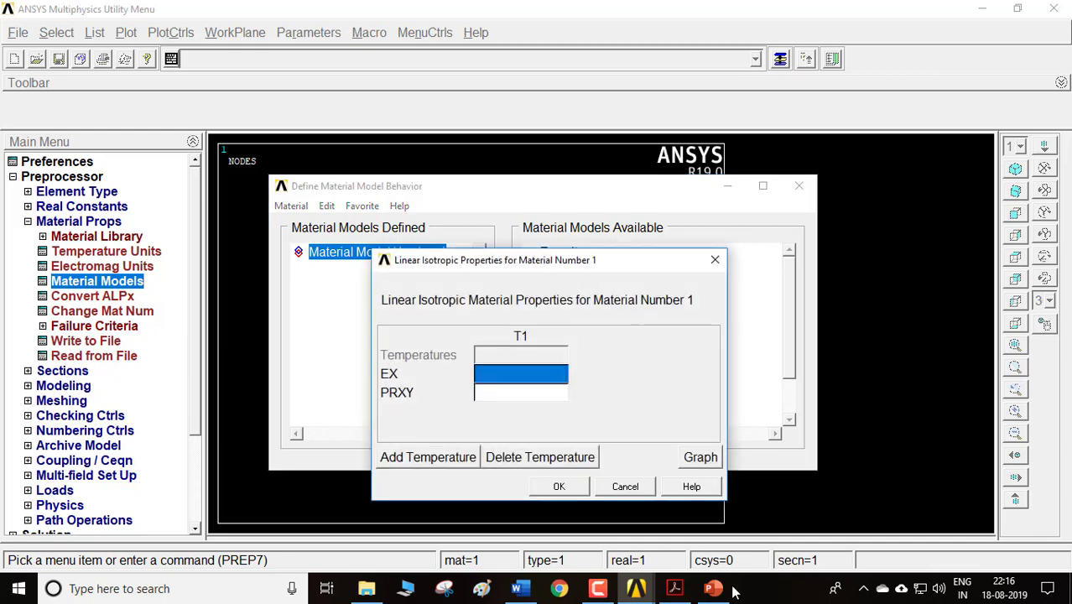
# - Check E and μ in Binder1.pdf, set EX to 200e3 and PRXY to 0.3, and finish the material definition
pyautogui.click(674, 589)
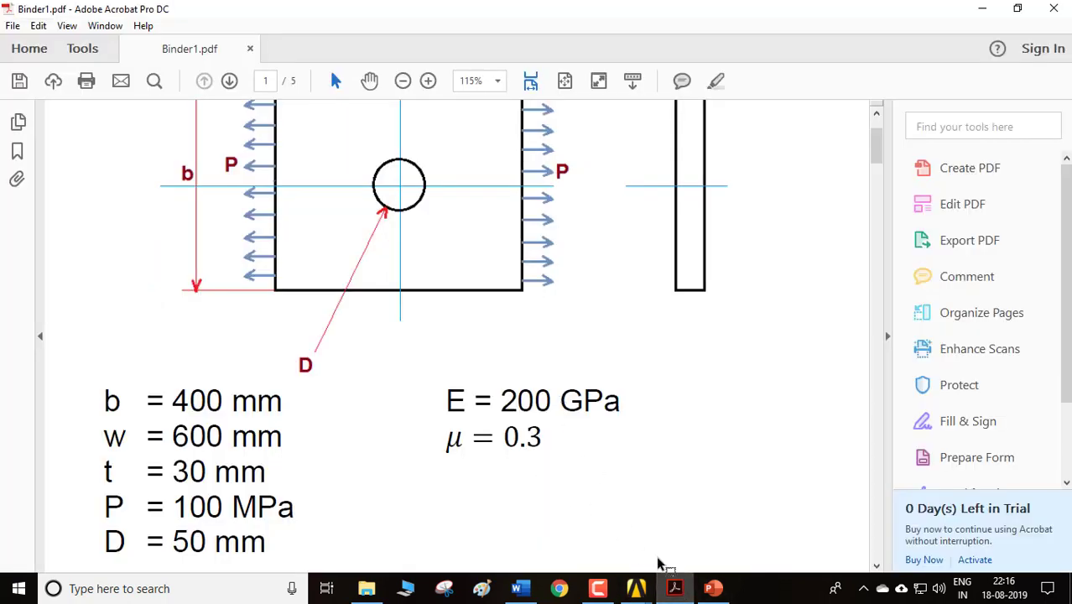
pyautogui.click(637, 589)
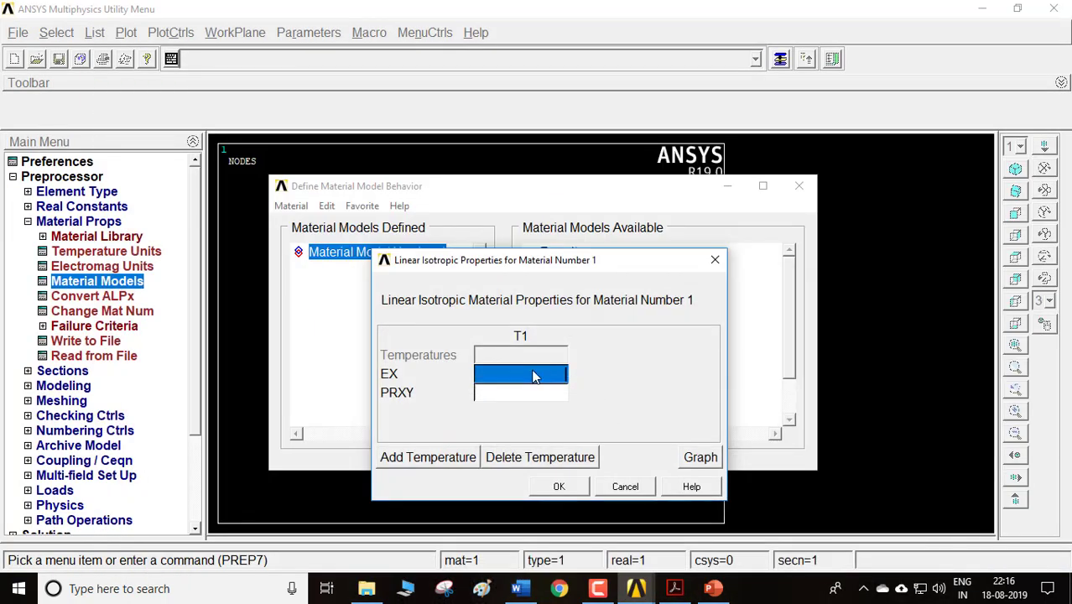
pyautogui.write('200e3')
pyautogui.press('Tab')
pyautogui.write('0')
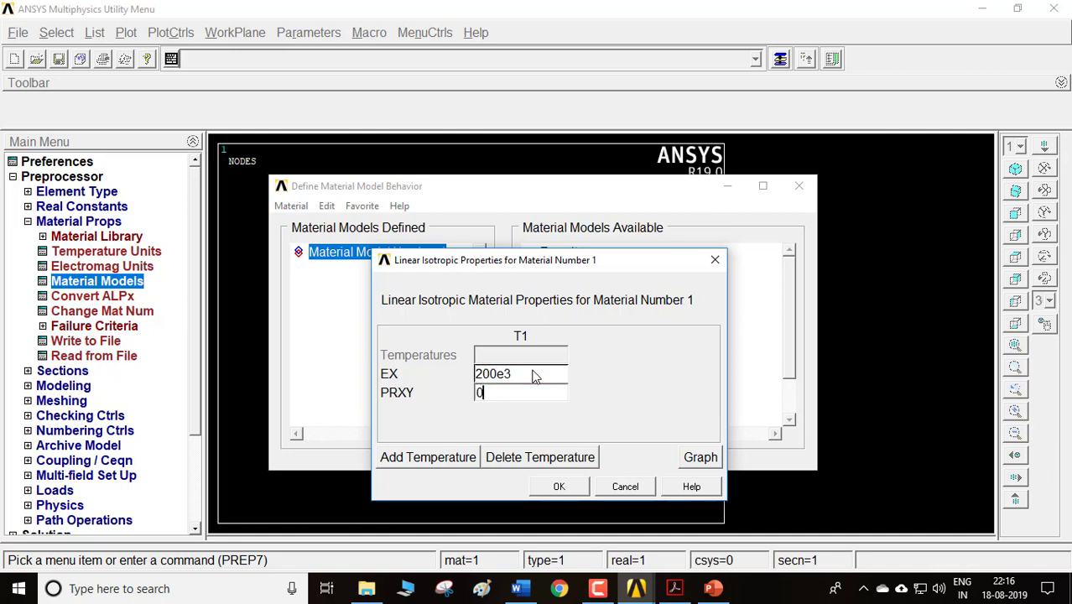
pyautogui.click(576, 491)
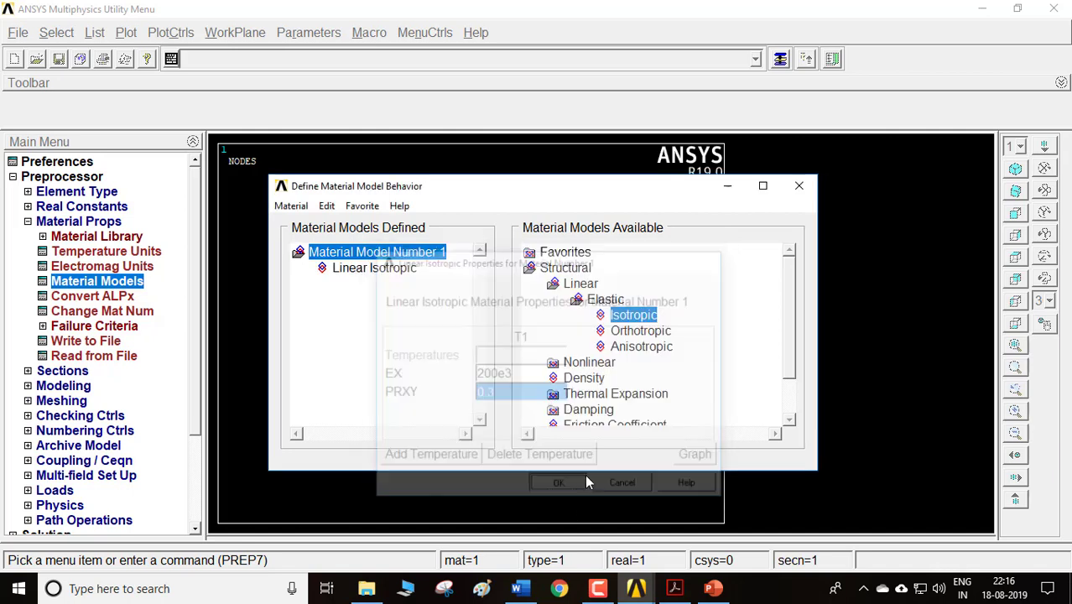
pyautogui.click(799, 185)
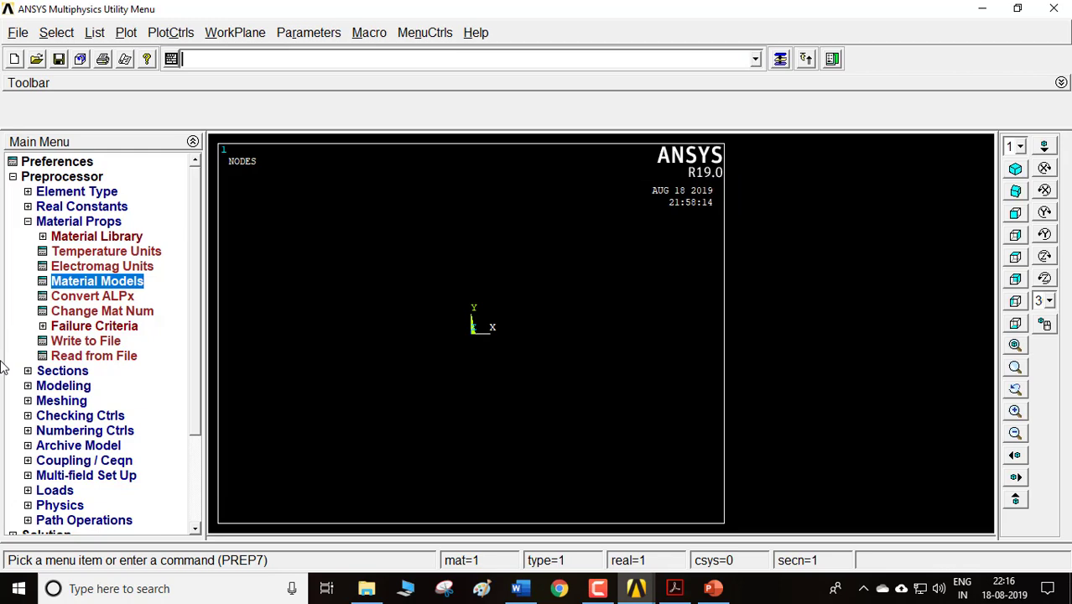
# - Examine the plate drawing in Binder1.pdf and the quarter-model coordinates on slide 12 of the PowerPoint presentation, and return to ANSYS
pyautogui.click(66, 388)
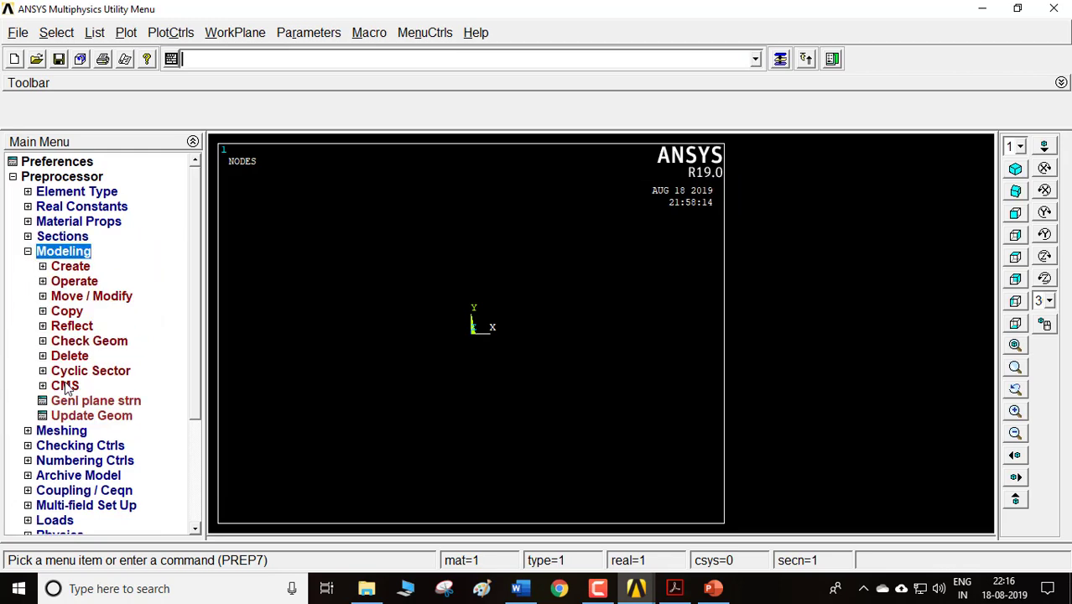
pyautogui.click(70, 266)
pyautogui.click(675, 588)
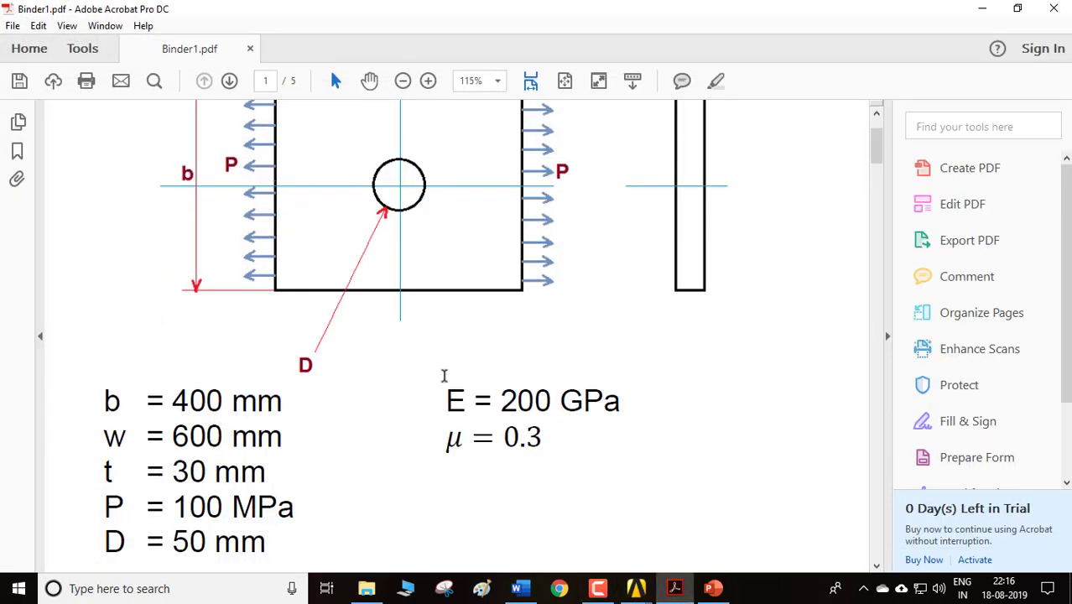
pyautogui.scroll(3, 445, 376)
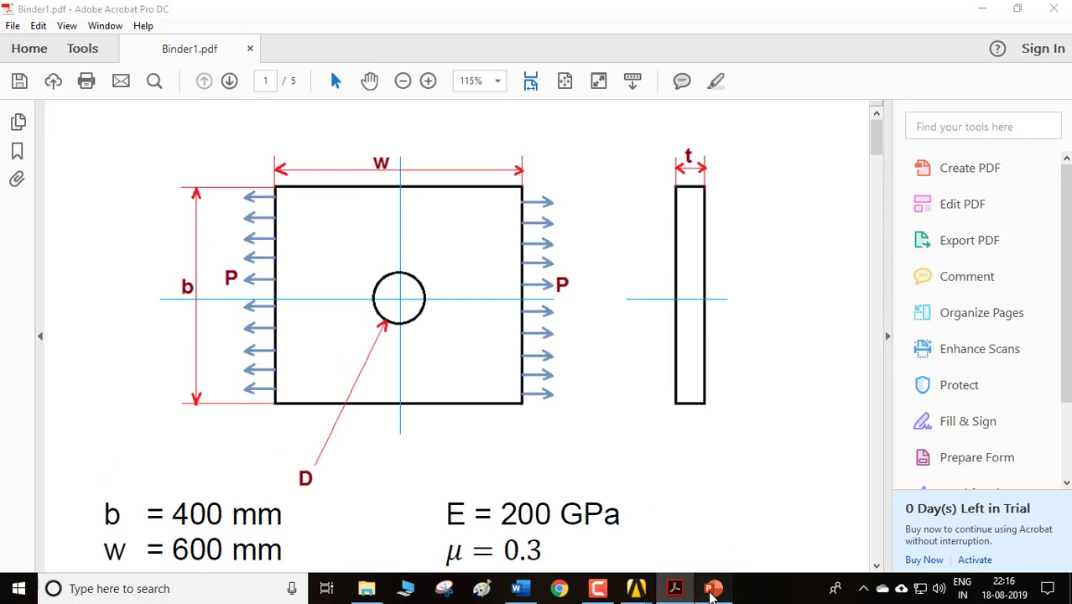
pyautogui.click(713, 589)
pyautogui.scroll(1, 98, 251)
pyautogui.click(92, 280)
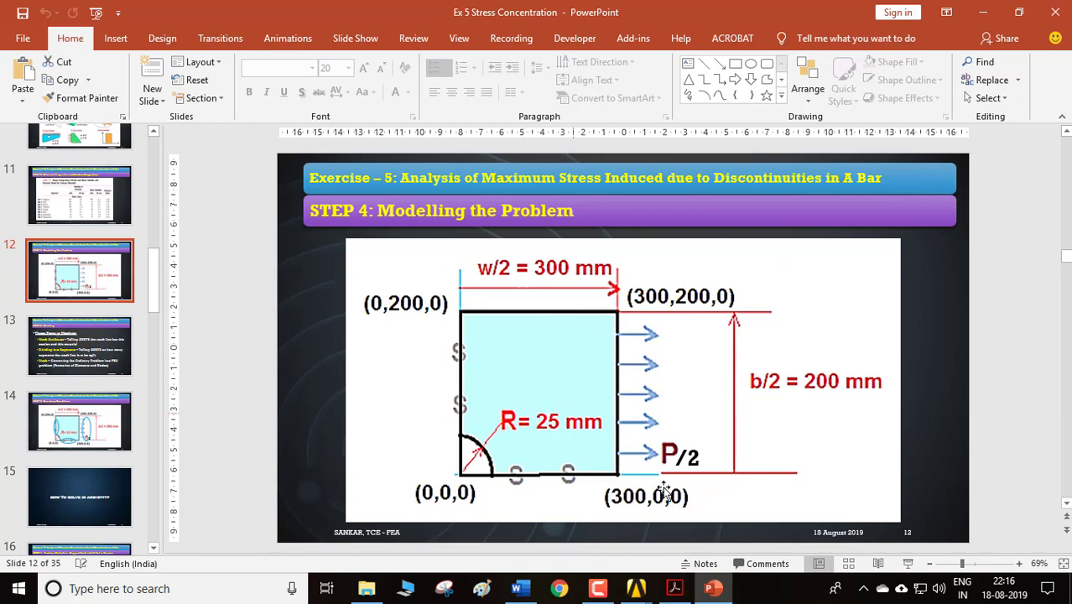
pyautogui.click(704, 593)
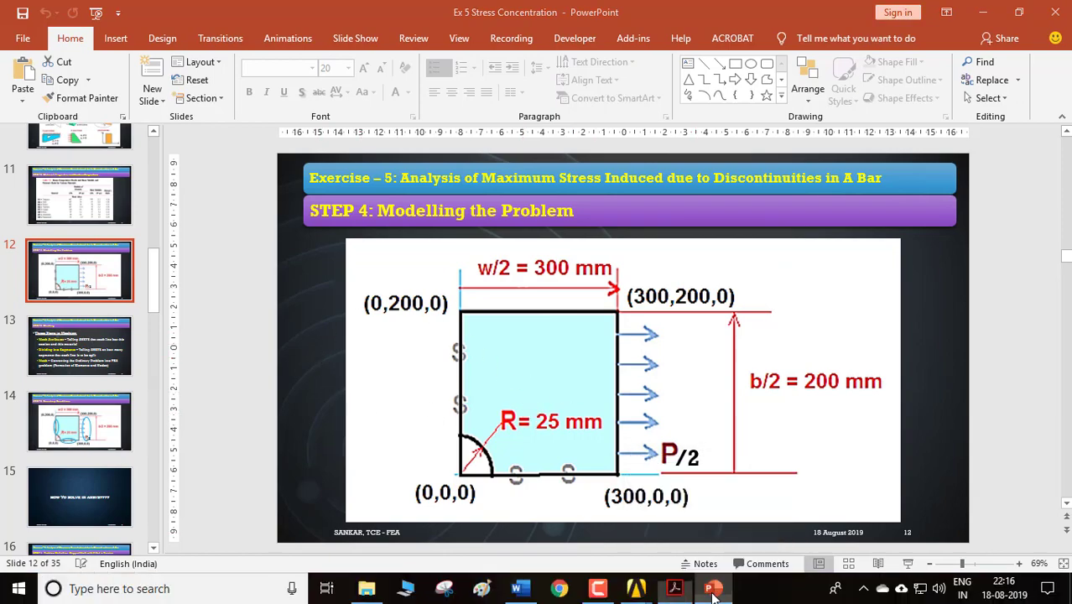
pyautogui.click(711, 593)
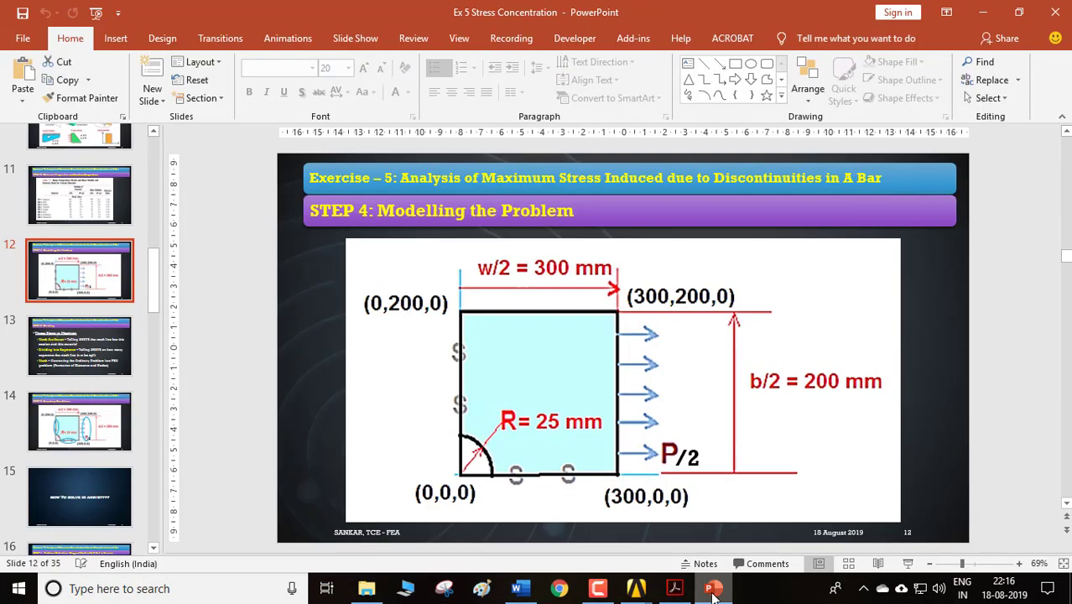
pyautogui.click(713, 593)
pyautogui.moveTo(636, 590)
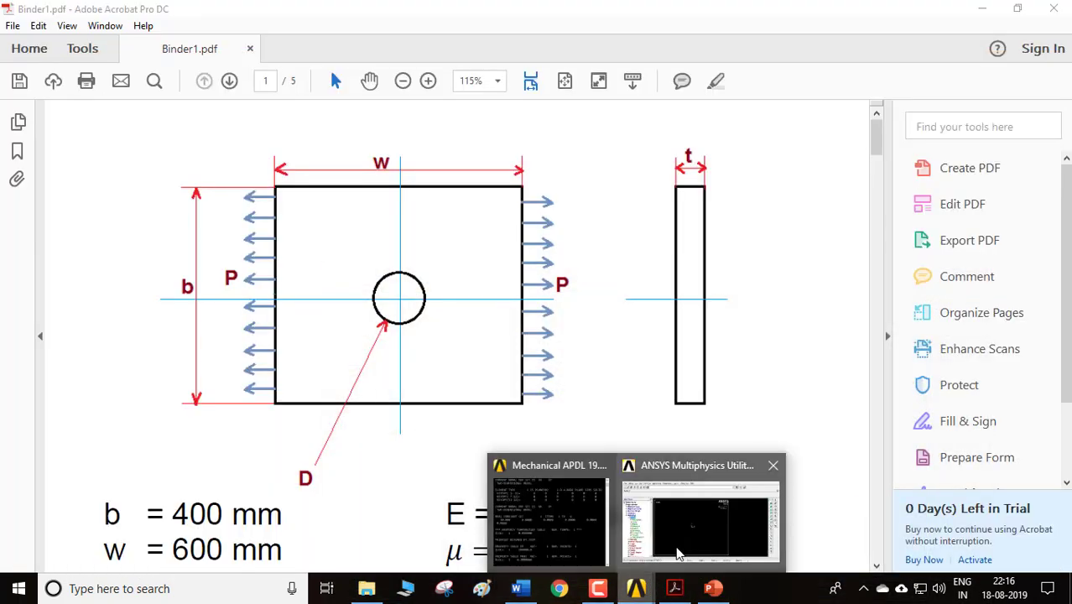
pyautogui.click(678, 554)
# - Create keypoint 1 at the origin of the active coordinate system
pyautogui.click(82, 283)
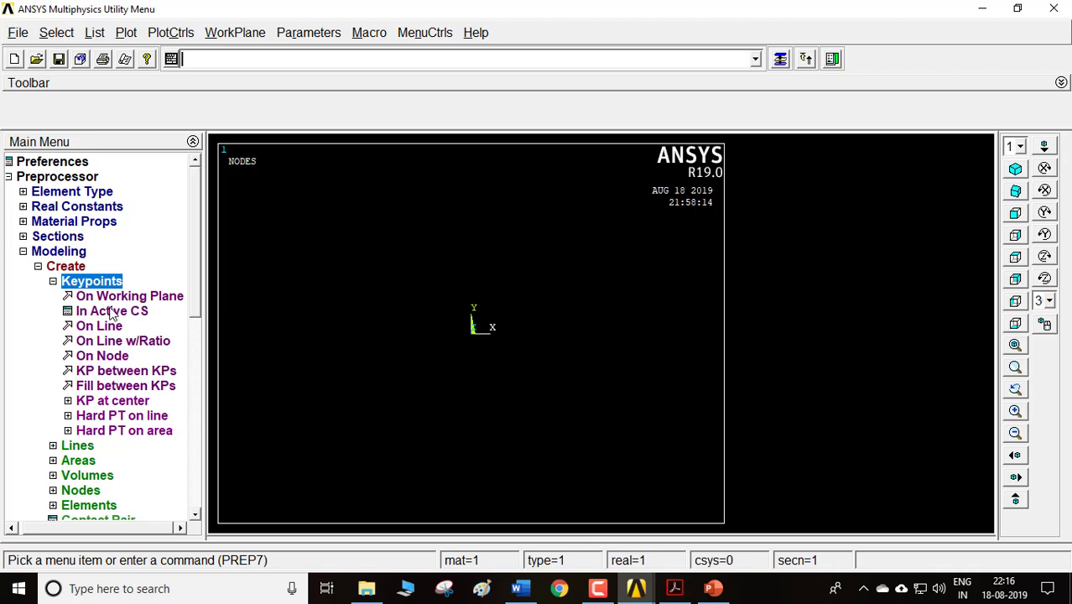
pyautogui.click(109, 311)
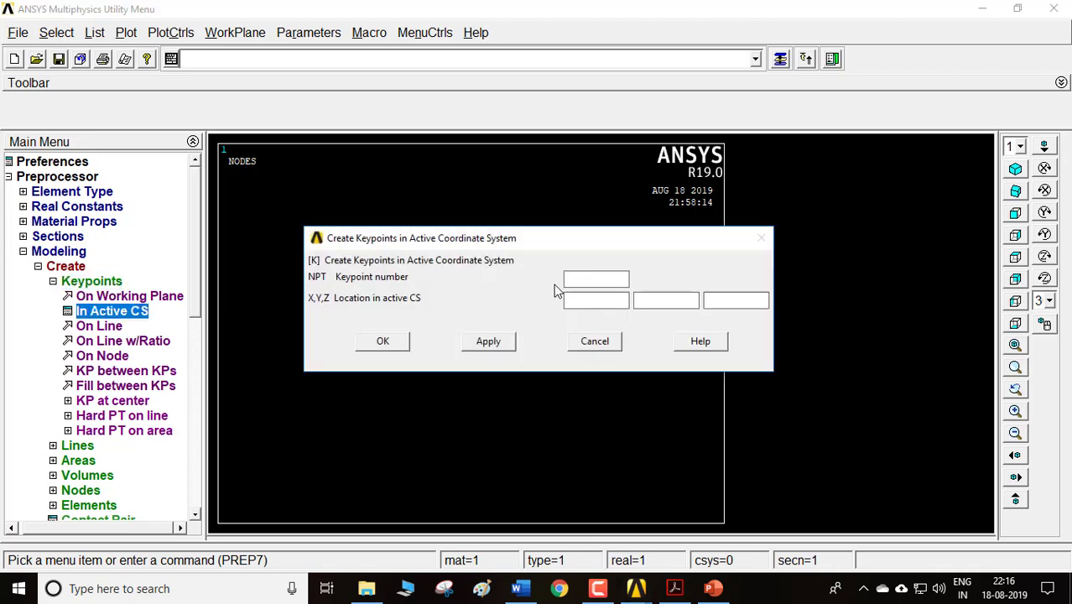
pyautogui.write('1')
pyautogui.click(503, 338)
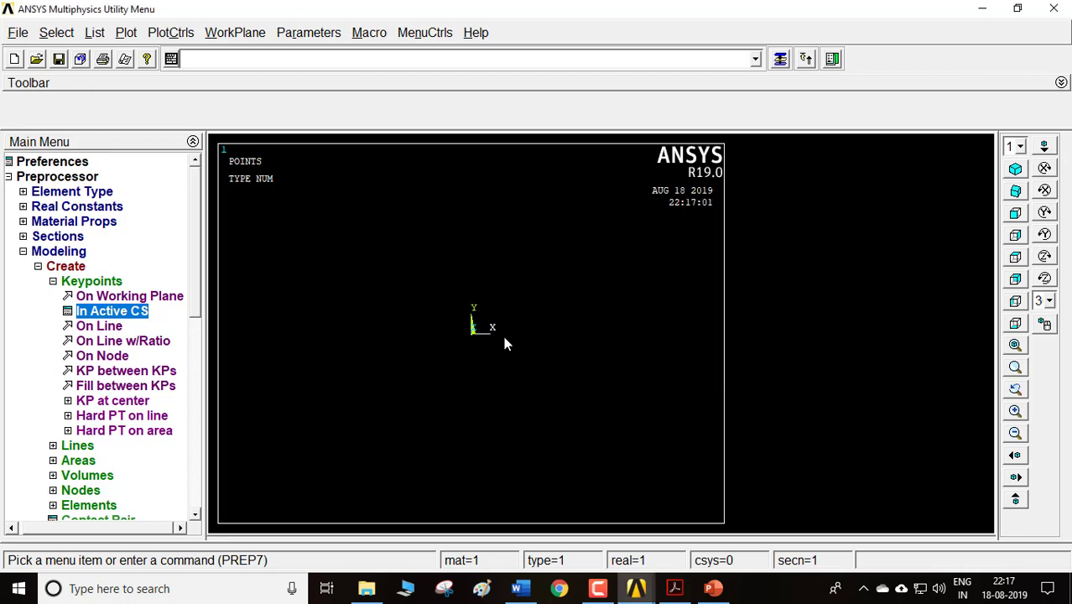
# - Check the corner coordinates on slide 12 in PowerPoint and create keypoint 2 at (300, 0, 0) in the active coordinate system in ANSYS
pyautogui.click(712, 588)
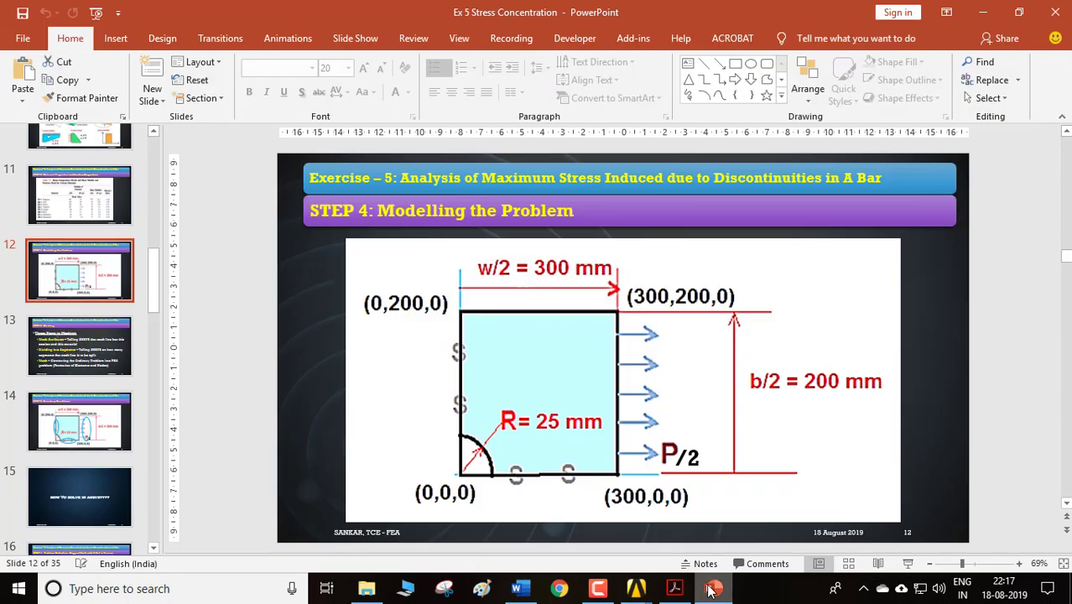
pyautogui.click(636, 589)
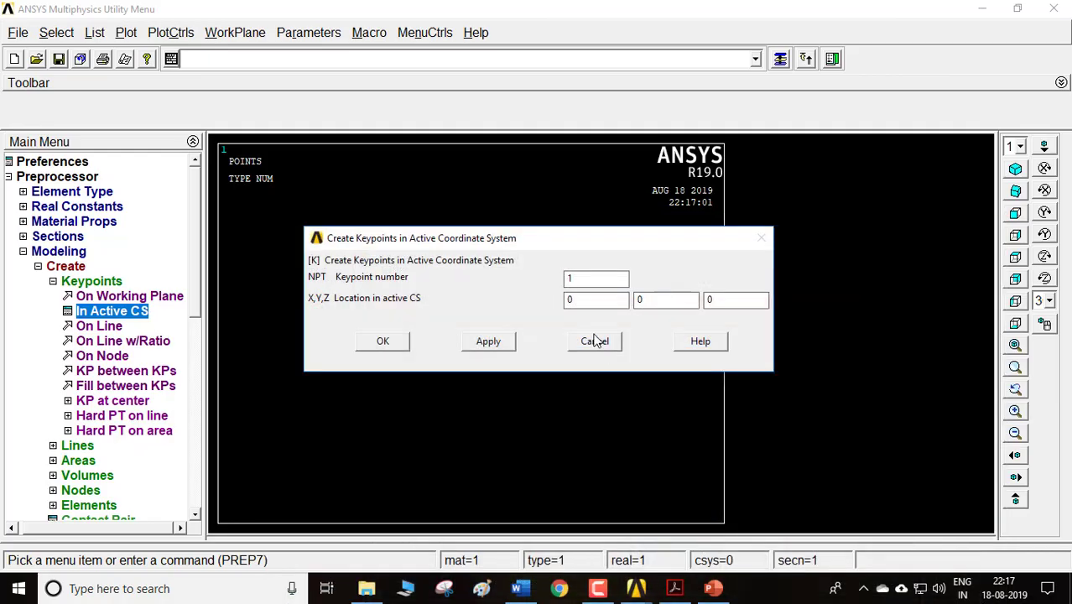
pyautogui.press('Tab')
pyautogui.write('3')
pyautogui.click(482, 343)
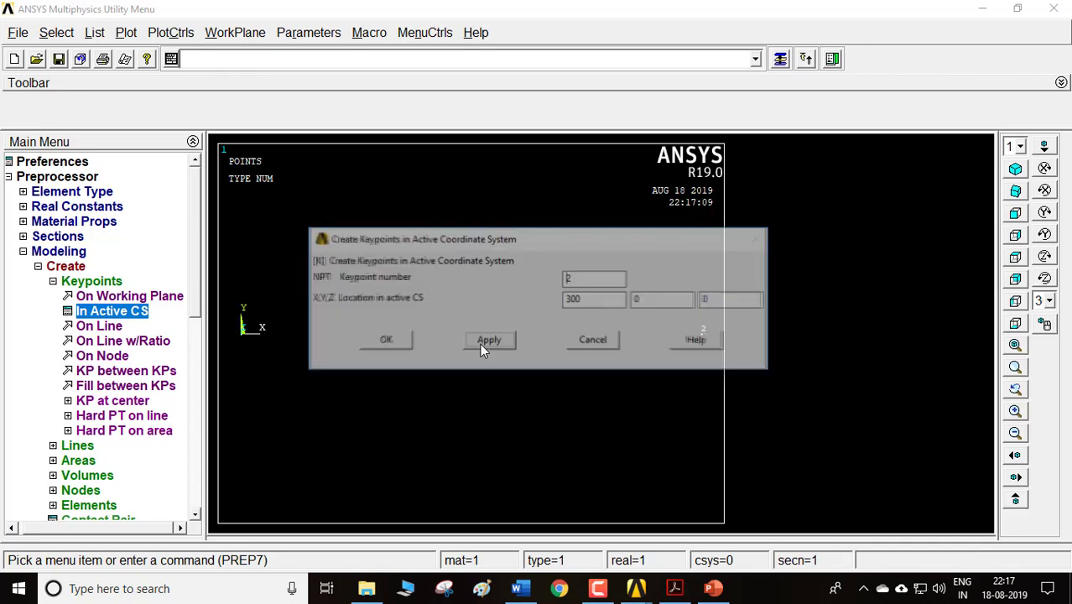
# - Check the upper corner coordinates on slide 12 and create keypoint 3 at (300, 200, 0) in ANSYS
pyautogui.click(709, 588)
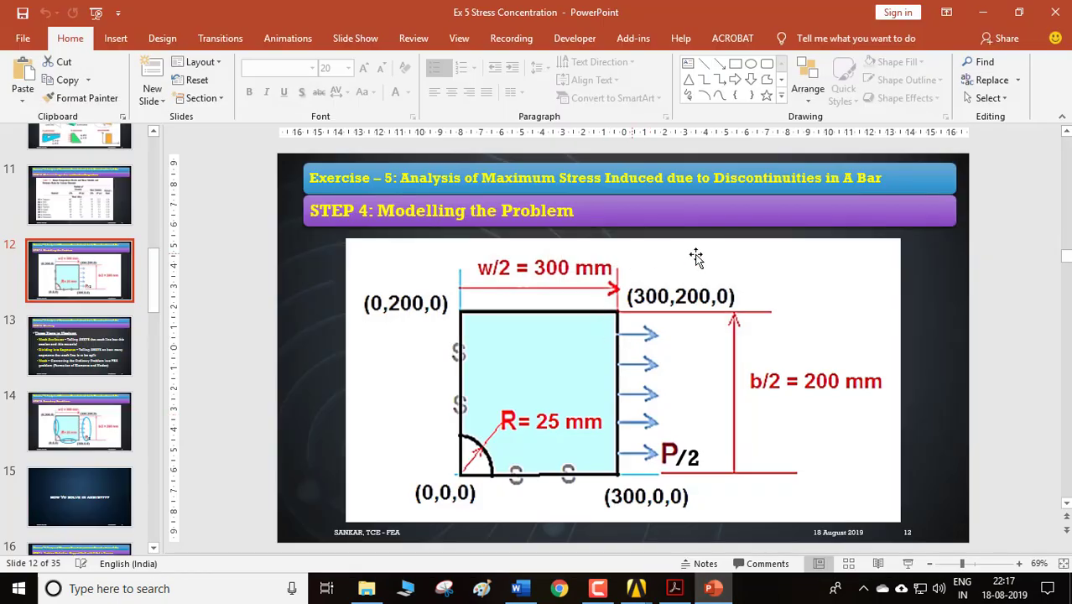
pyautogui.click(714, 588)
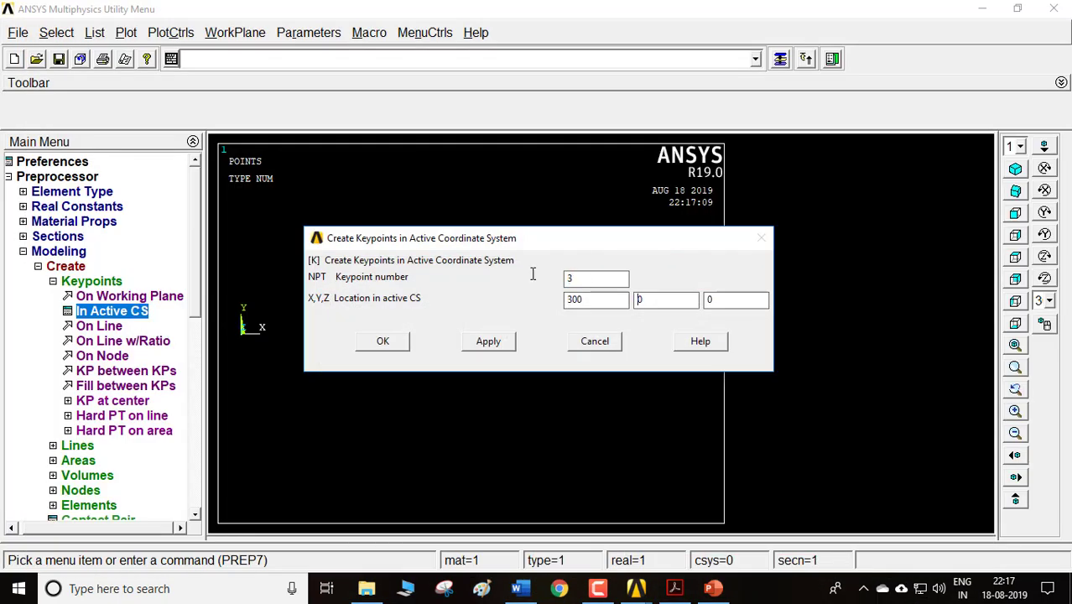
pyautogui.click(487, 341)
# - Check the last corner on slide 12, create keypoint 4 at (0, 200, 0) in ANSYS, and finish keypoint creation
pyautogui.click(724, 592)
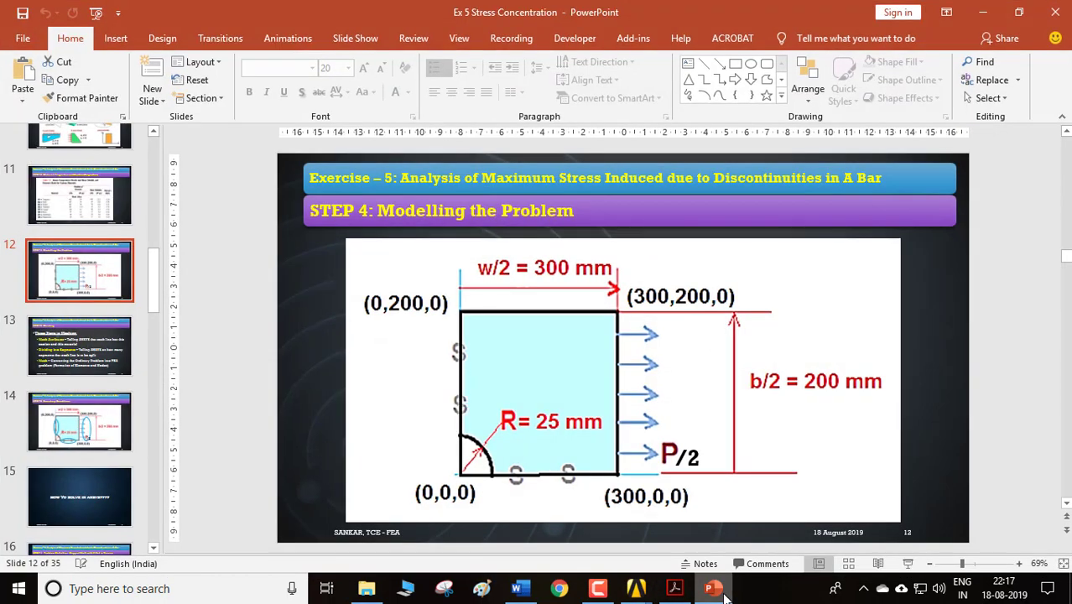
pyautogui.click(715, 589)
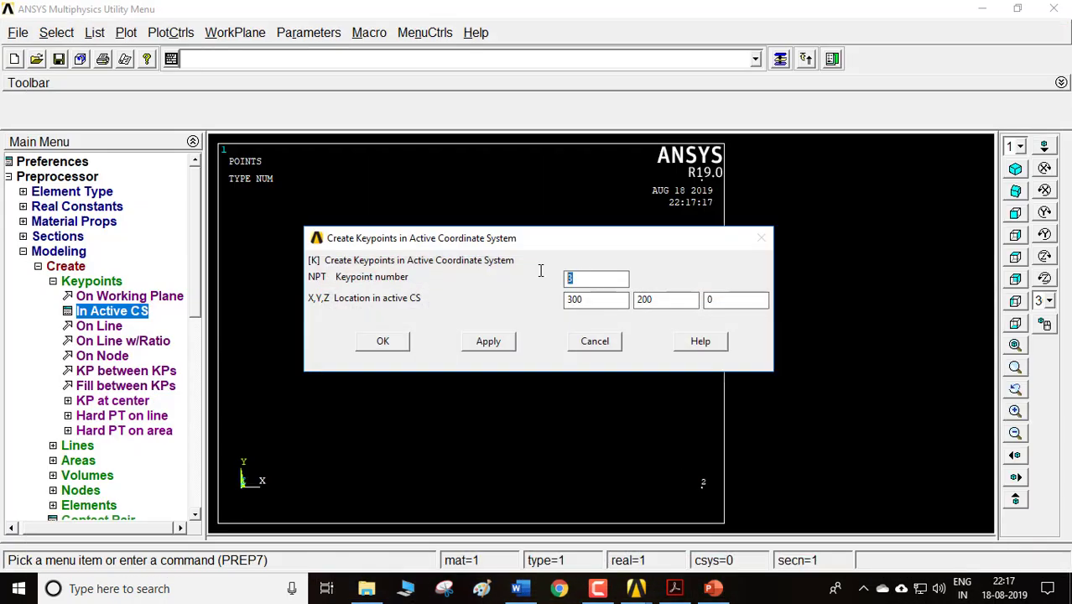
pyautogui.click(404, 344)
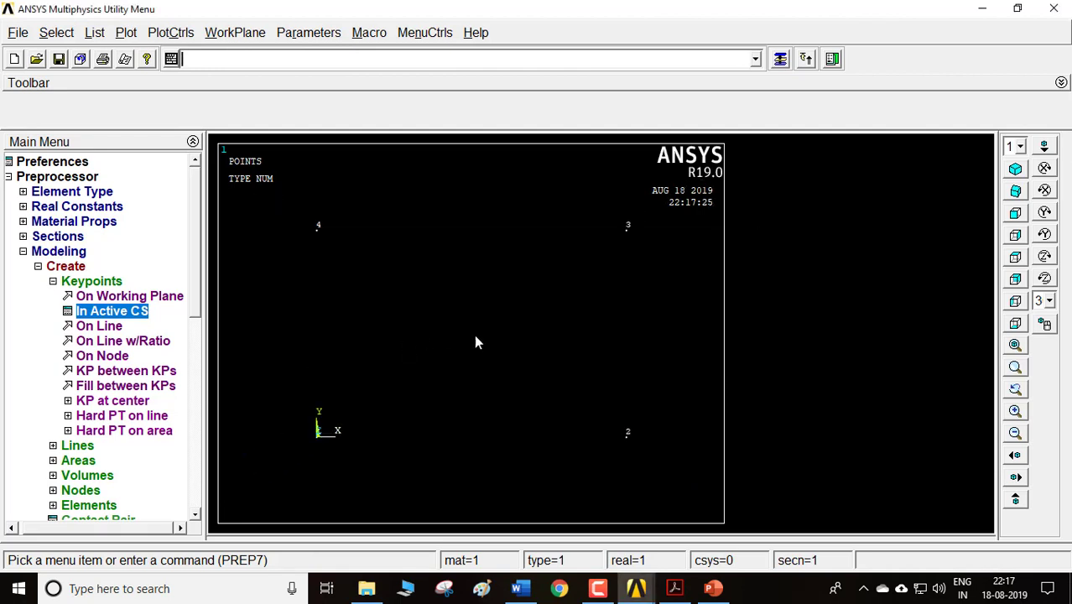
pyautogui.click(1015, 347)
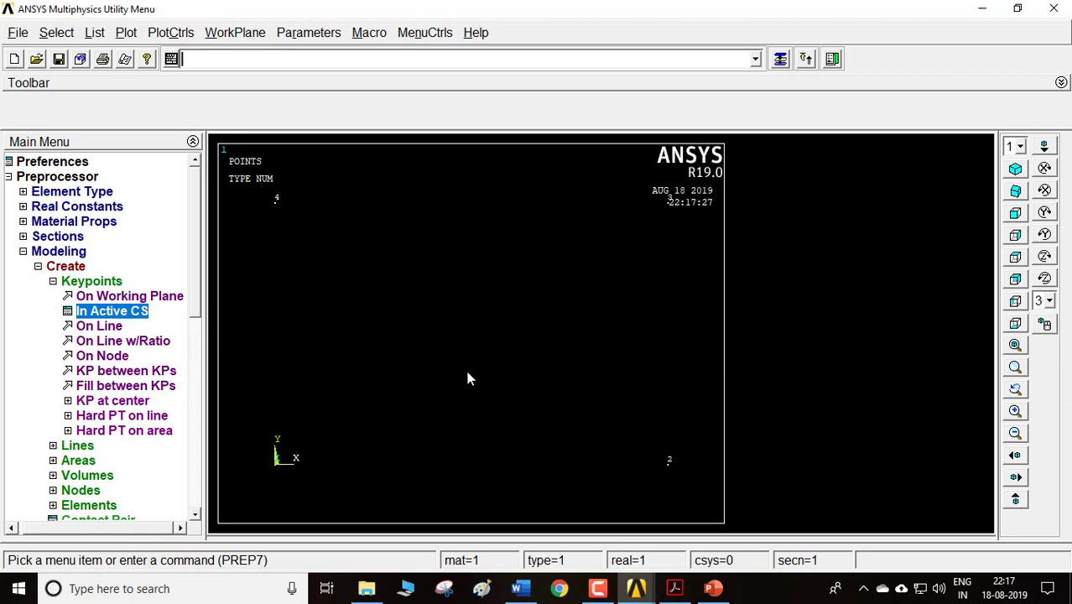
# - Create four straight lines joining keypoints 1-2, 2-3, 3-4 and 4-1 into a closed rectangle
pyautogui.click(87, 282)
pyautogui.click(82, 296)
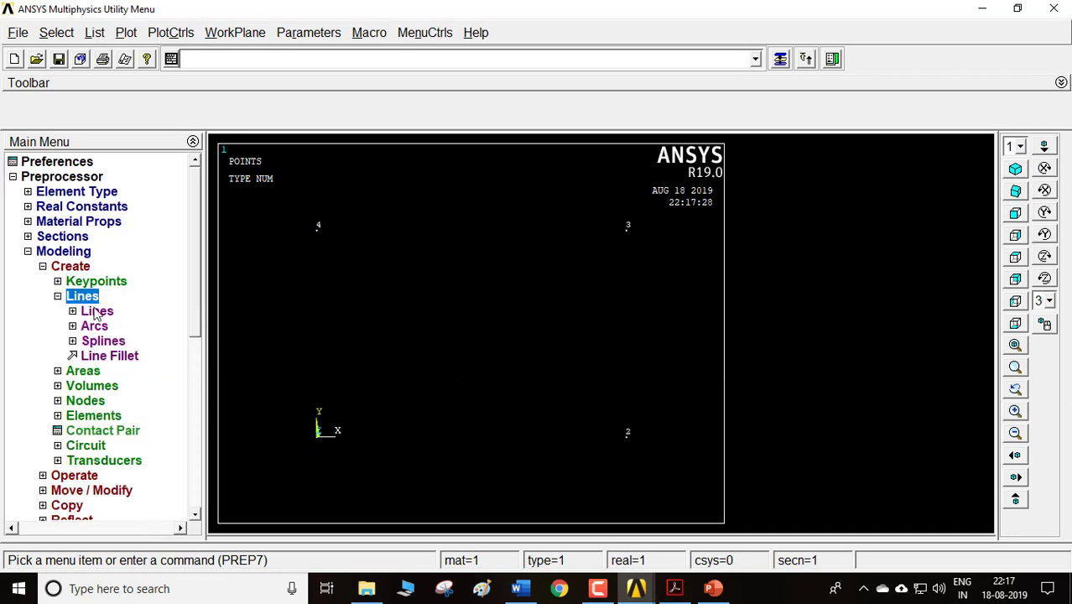
pyautogui.click(95, 307)
pyautogui.click(109, 326)
pyautogui.click(308, 444)
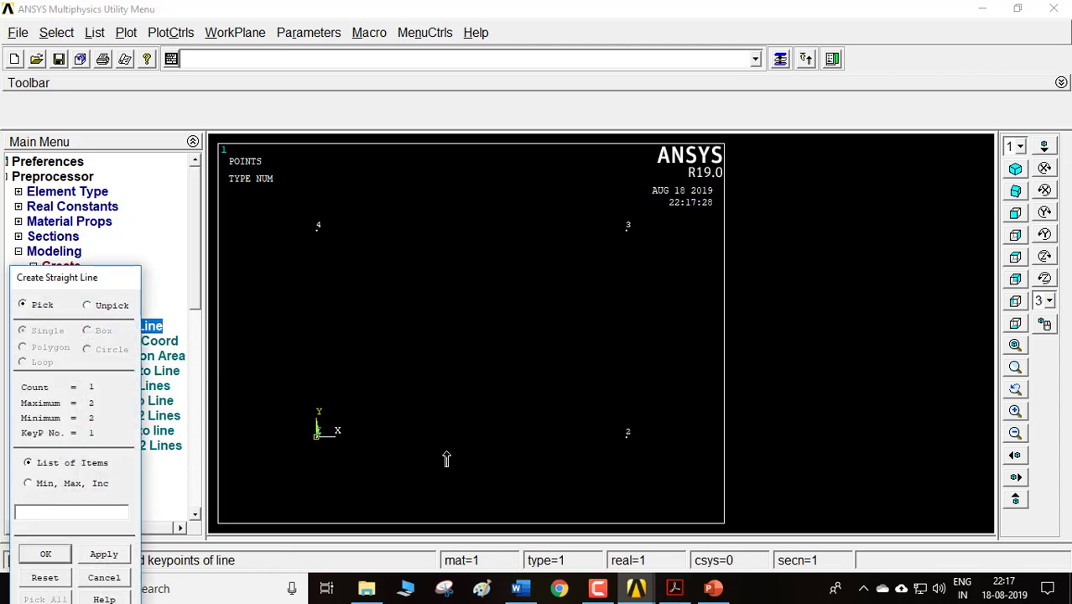
pyautogui.click(614, 457)
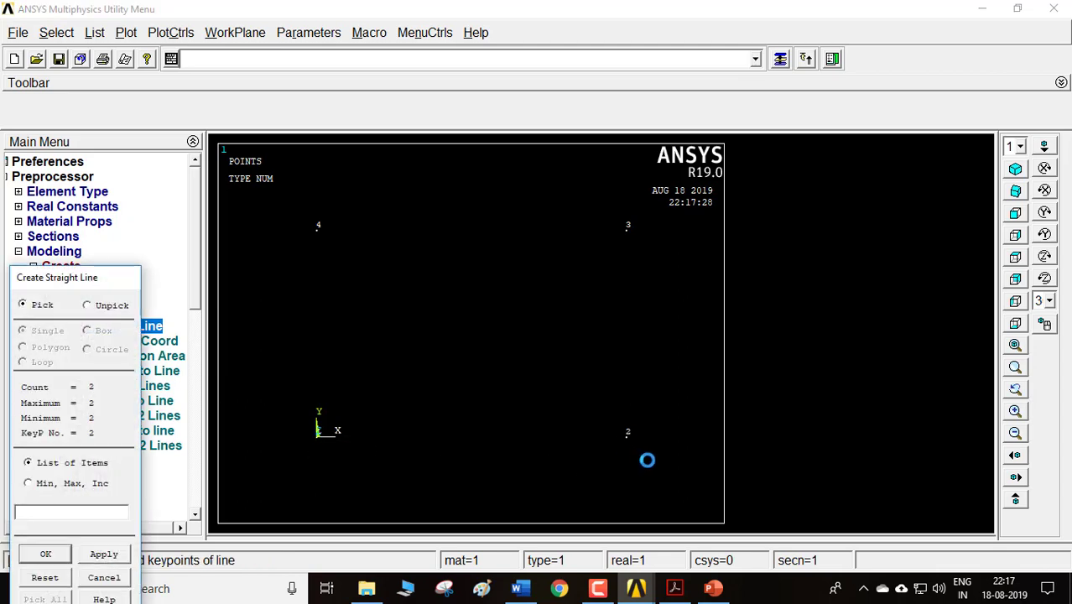
pyautogui.click(637, 239)
pyautogui.click(358, 224)
pyautogui.click(347, 221)
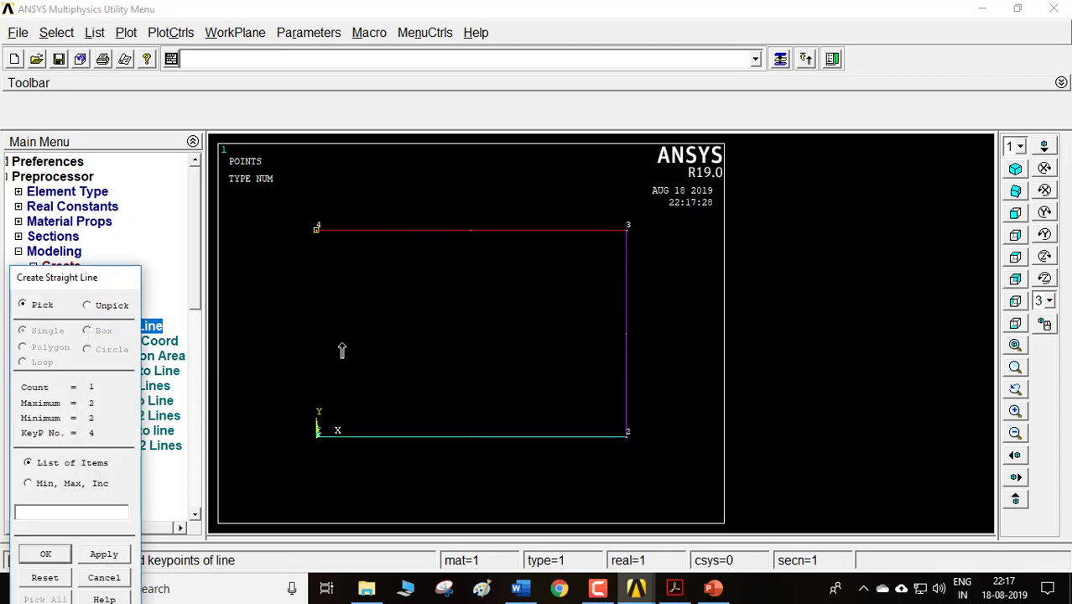
pyautogui.click(330, 448)
pyautogui.click(46, 554)
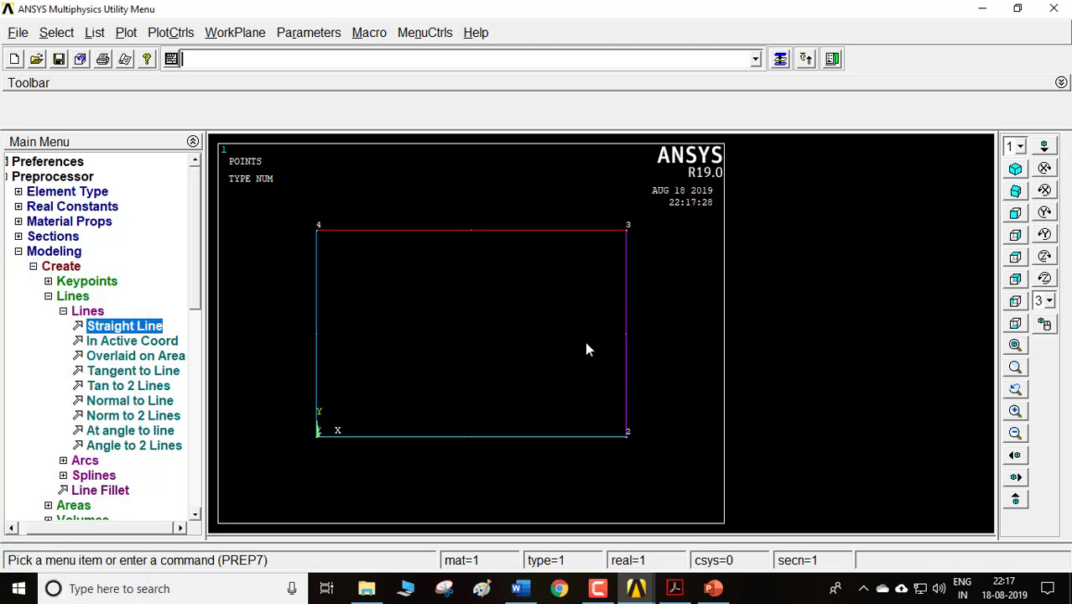
# - Create an arbitrary area by lines from the four lines of the rectangle
pyautogui.click(80, 311)
pyautogui.click(77, 297)
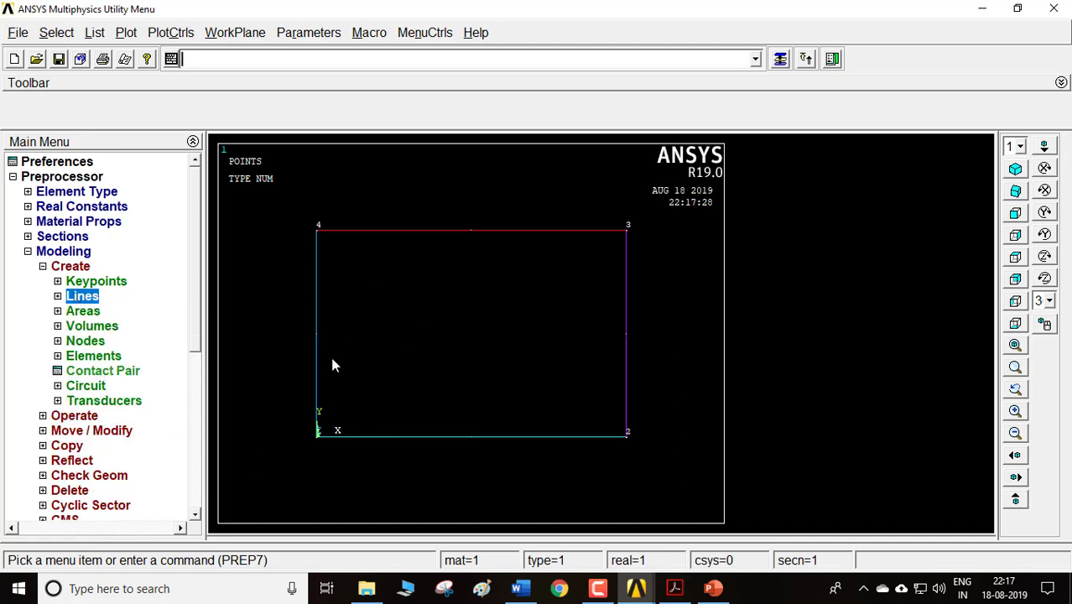
pyautogui.click(84, 312)
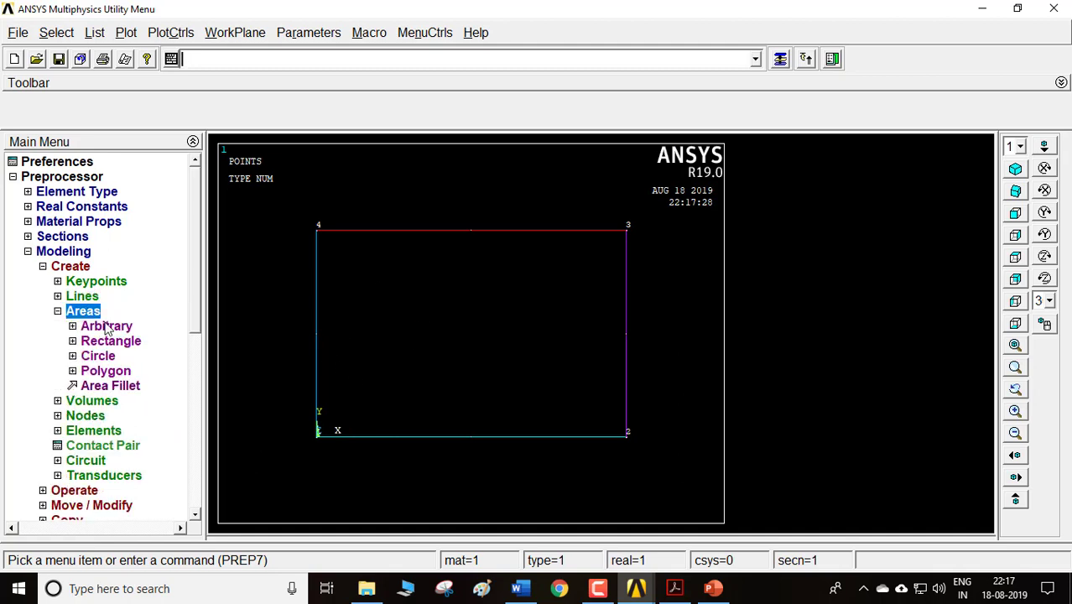
pyautogui.click(106, 326)
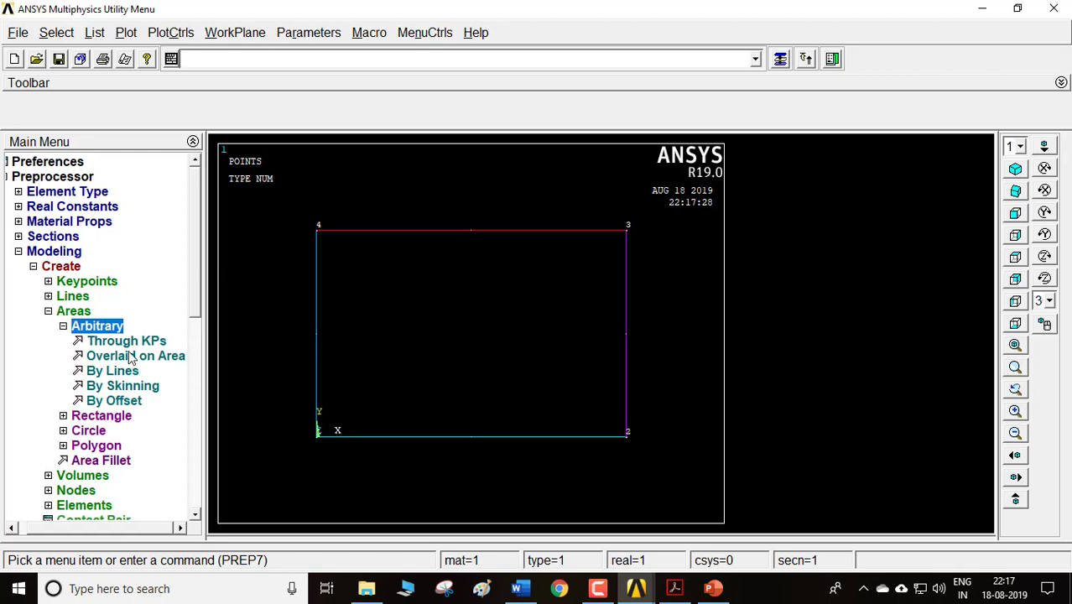
pyautogui.click(112, 371)
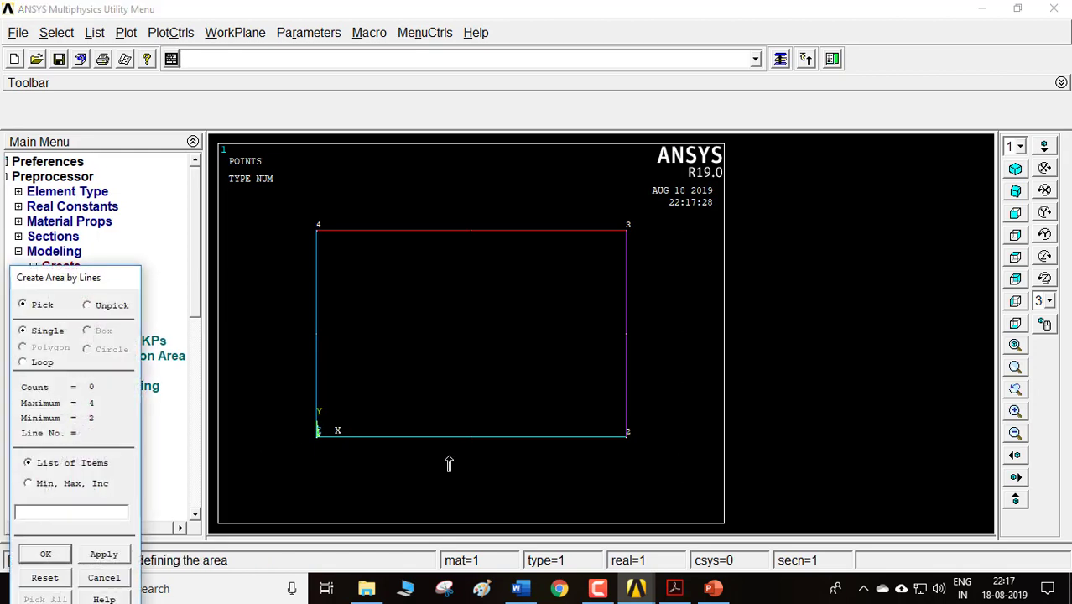
pyautogui.click(577, 409)
pyautogui.click(457, 249)
pyautogui.click(345, 290)
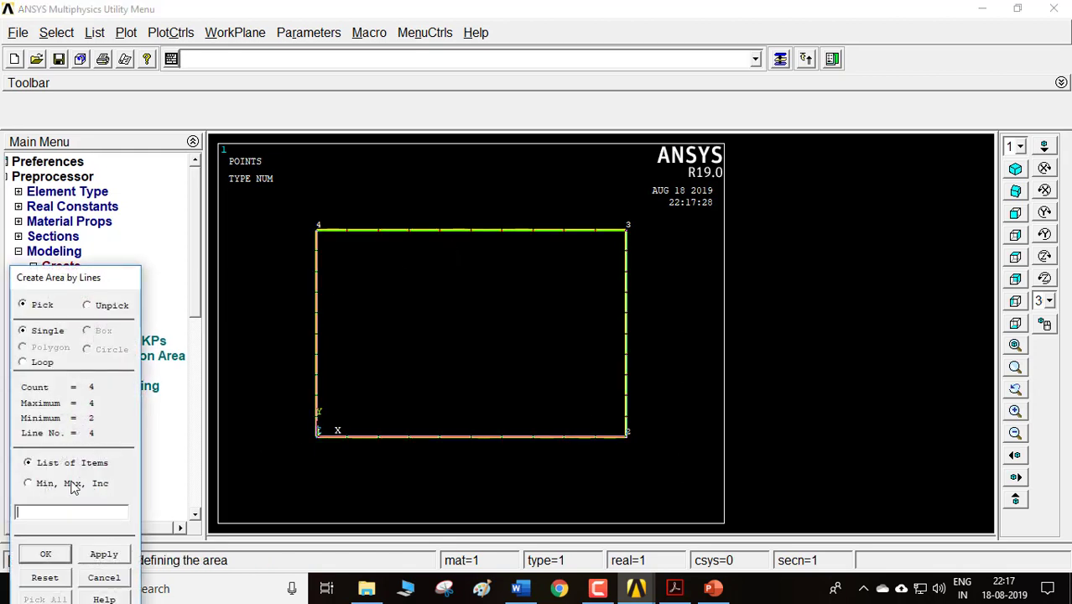
pyautogui.click(45, 553)
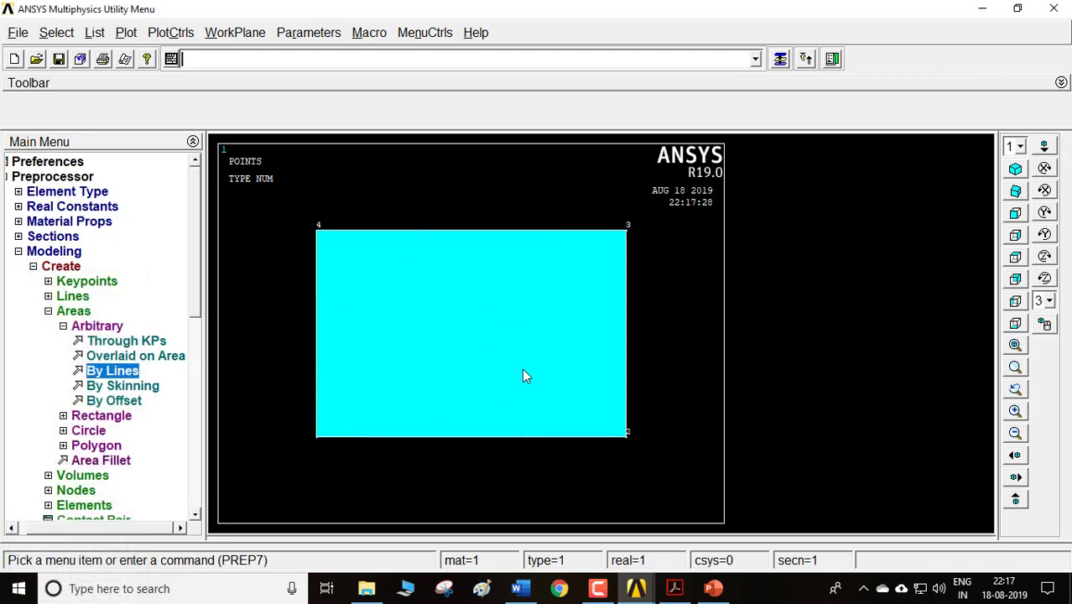
pyautogui.click(108, 326)
pyautogui.click(128, 343)
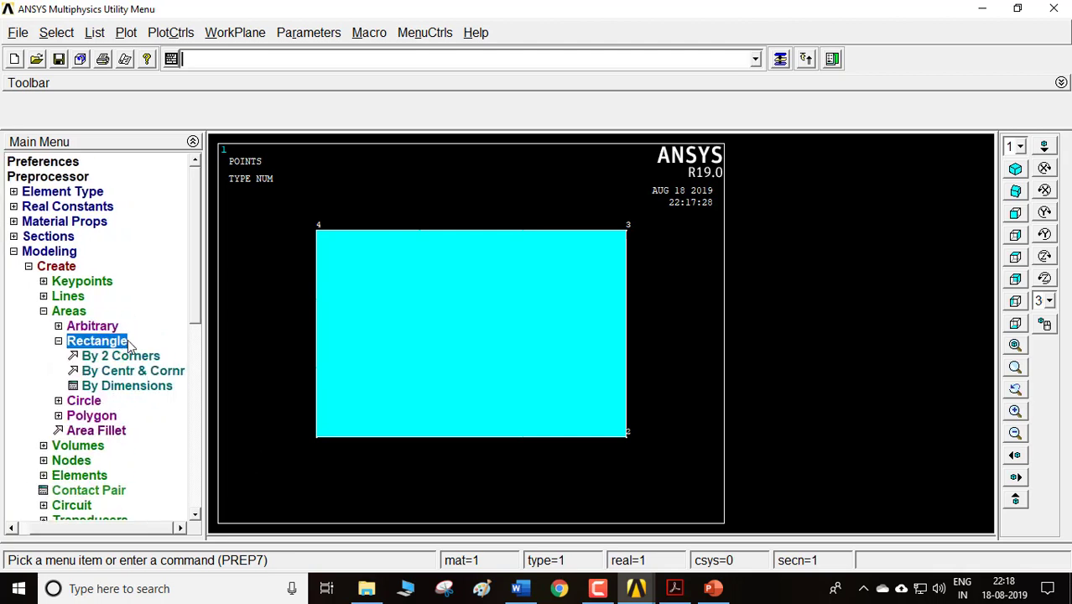
pyautogui.click(123, 361)
pyautogui.click(111, 426)
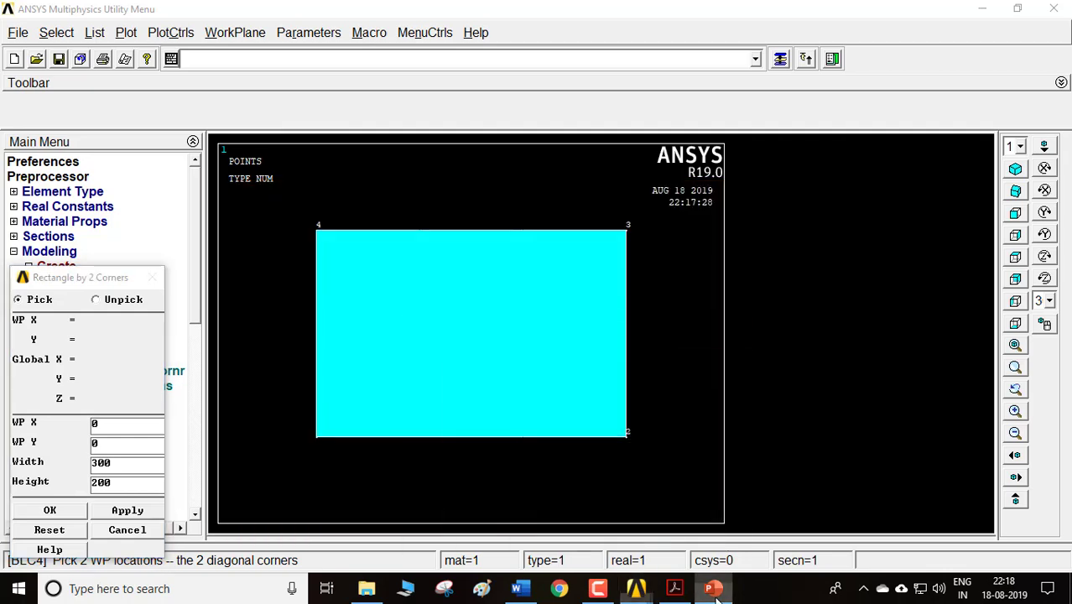
pyautogui.click(713, 588)
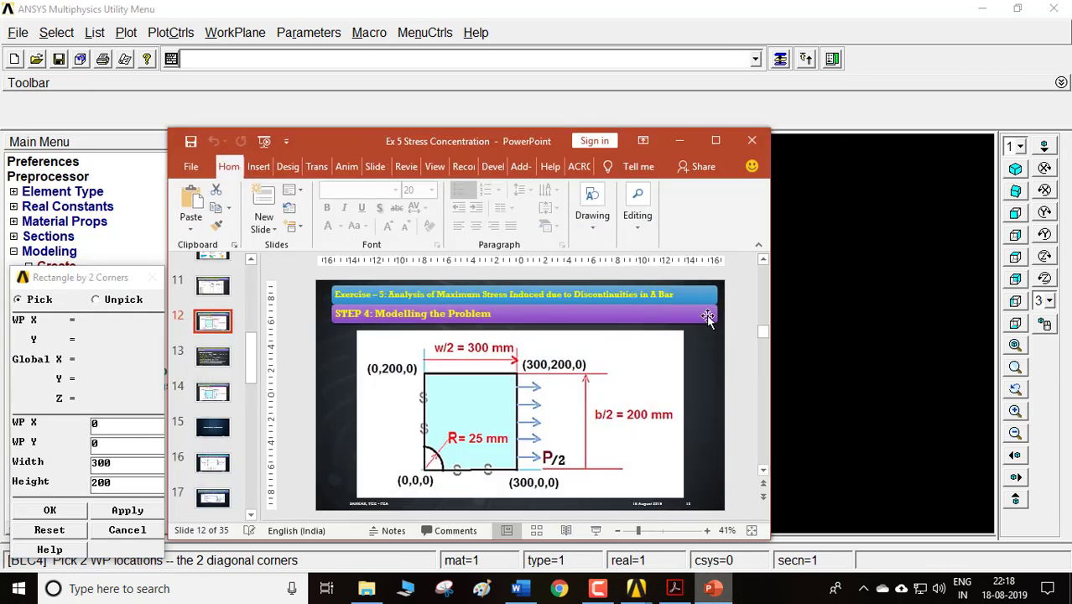
pyautogui.click(716, 140)
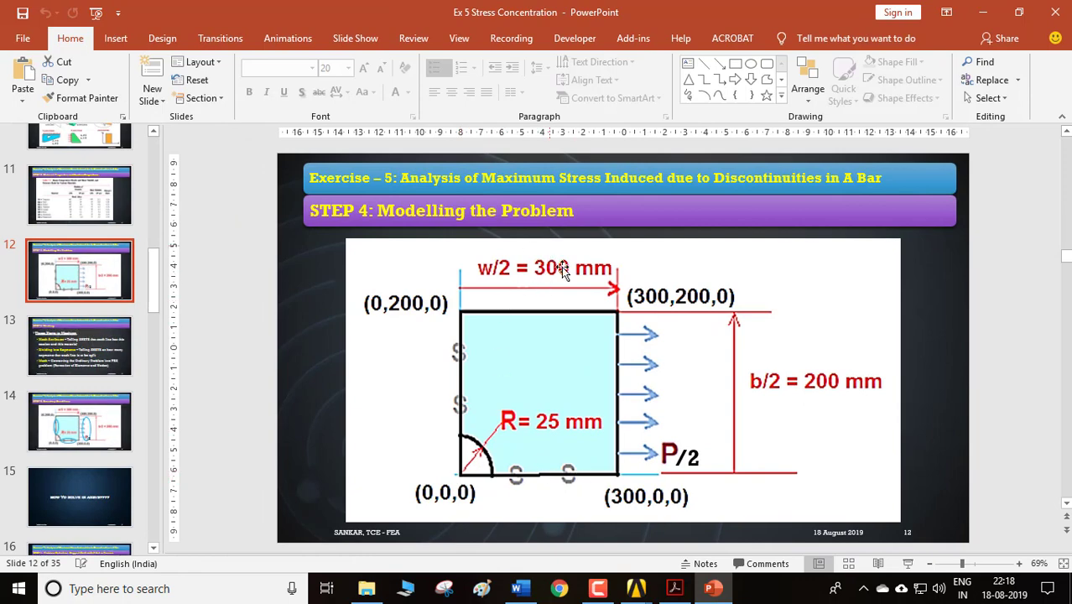
pyautogui.click(983, 13)
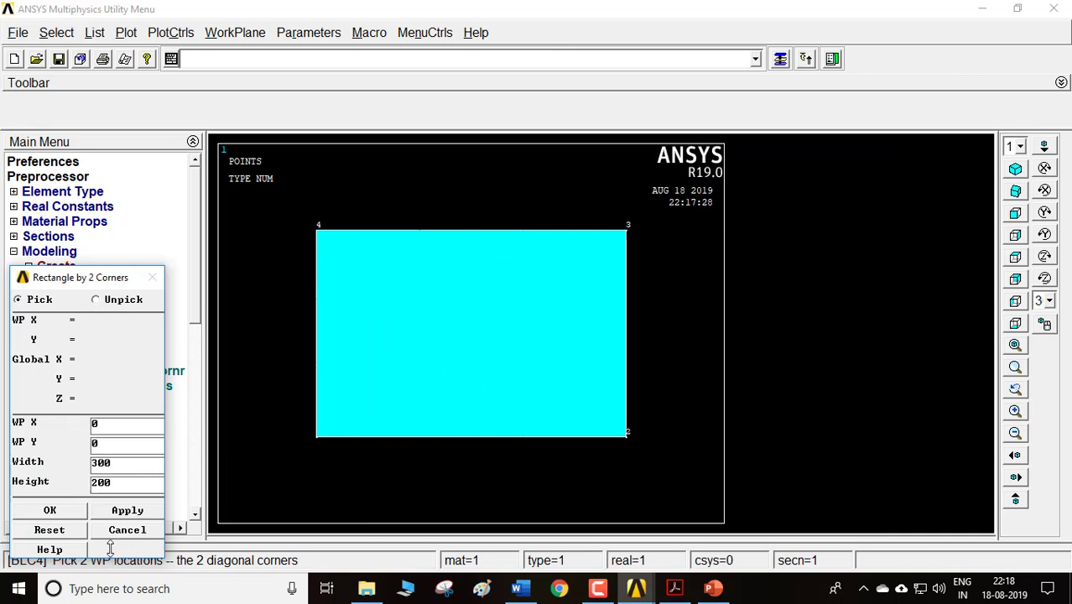
pyautogui.click(130, 531)
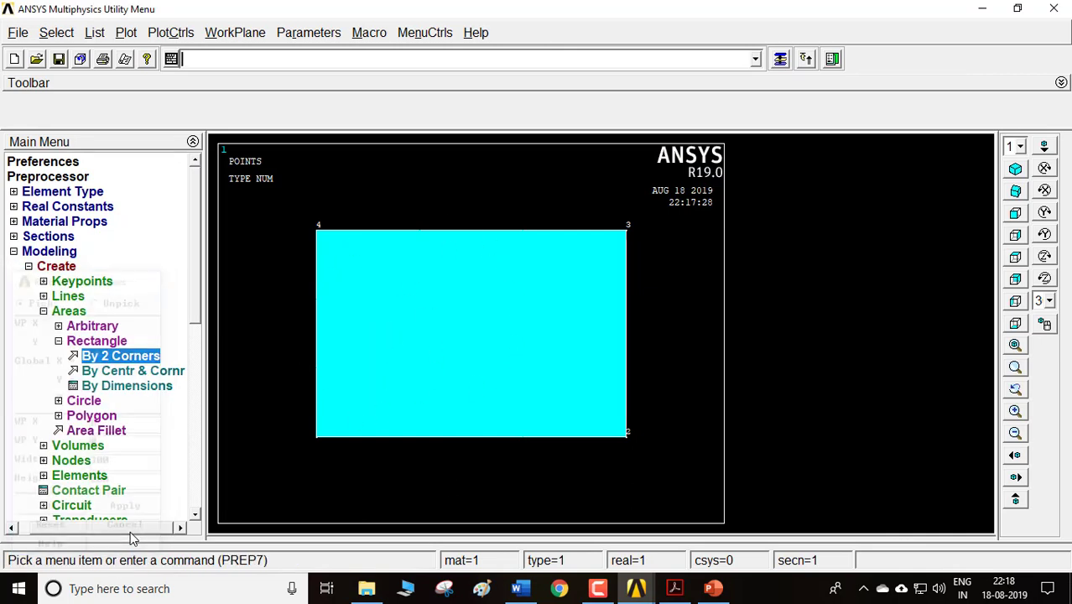
pyautogui.click(69, 310)
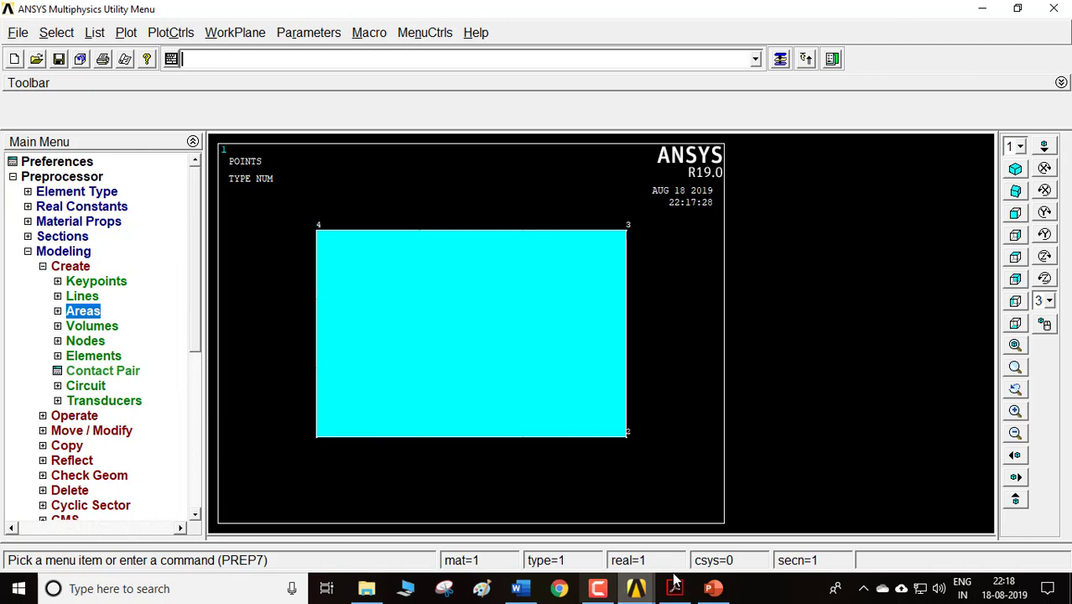
# - Check the hole on slide 12 and define a solid circular area at WP X 0, WP Y 0 with radius 25 in ANSYS
pyautogui.click(714, 588)
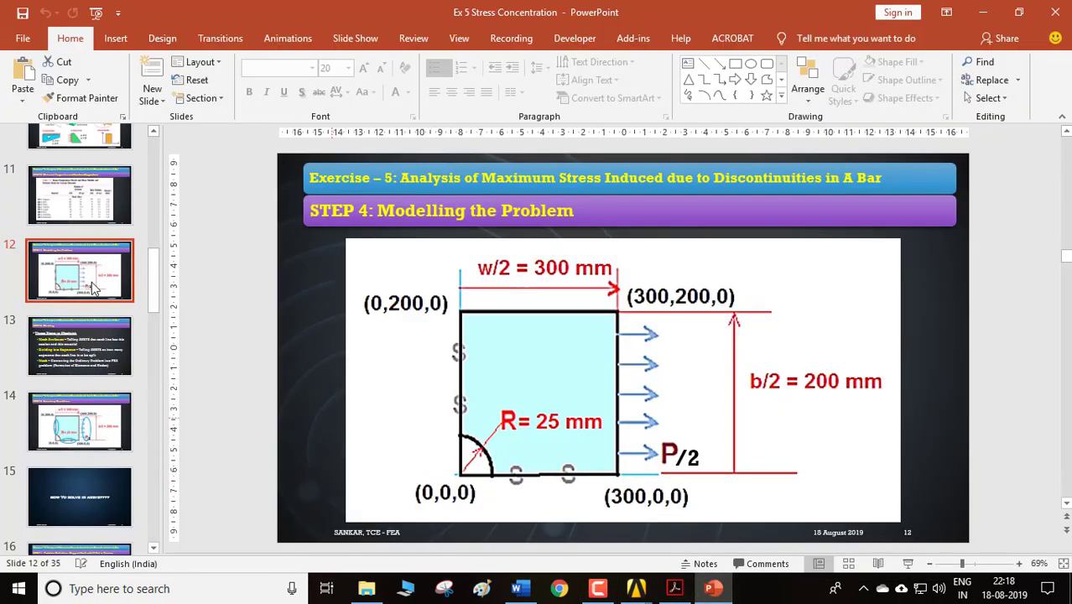
pyautogui.click(711, 588)
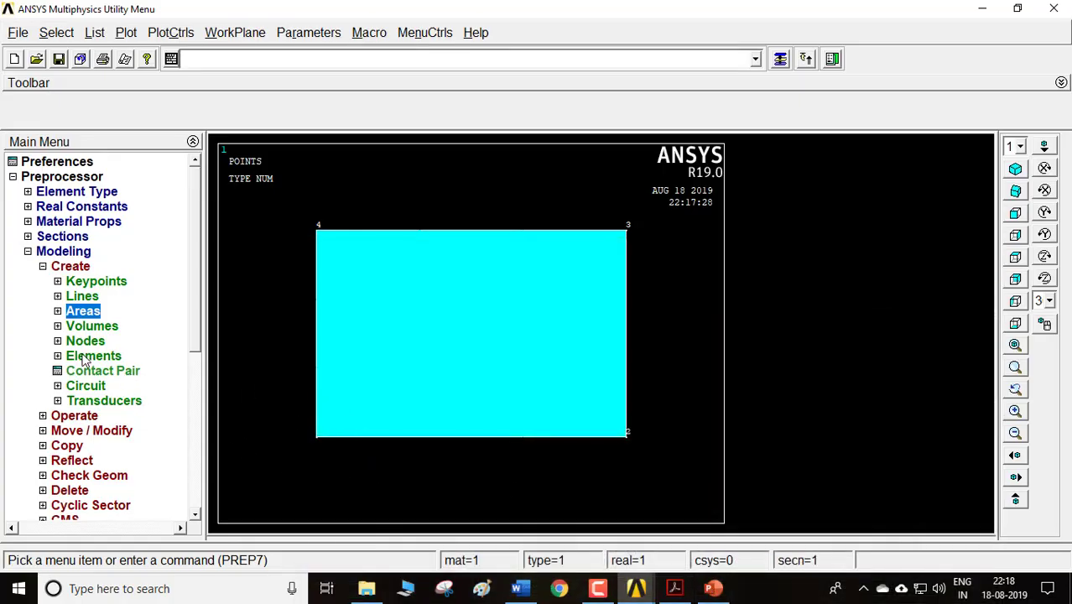
pyautogui.click(84, 312)
pyautogui.click(98, 342)
pyautogui.click(97, 344)
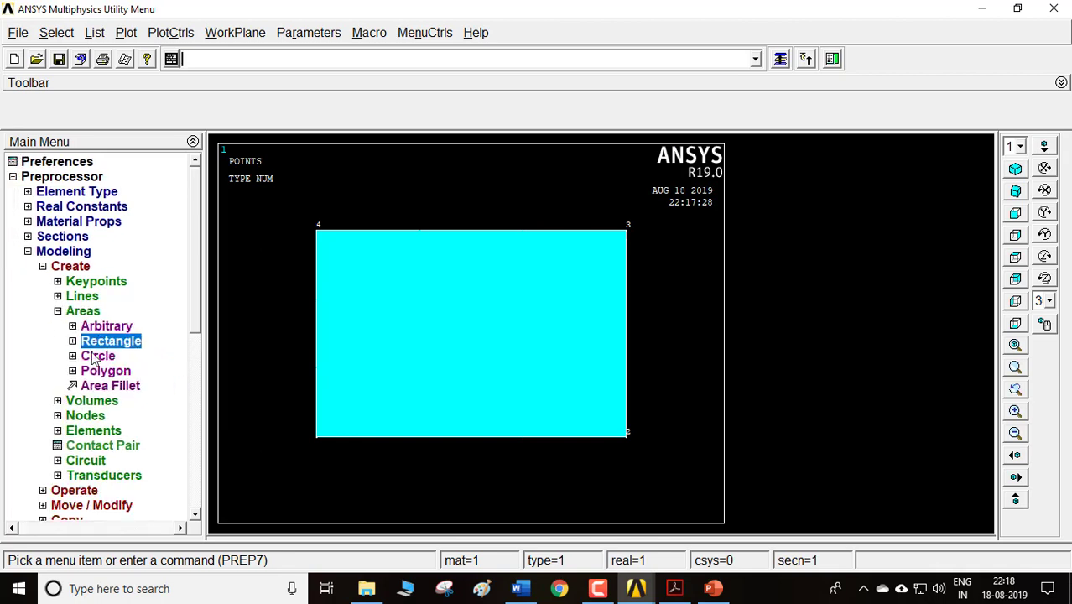
pyautogui.click(95, 356)
pyautogui.click(101, 371)
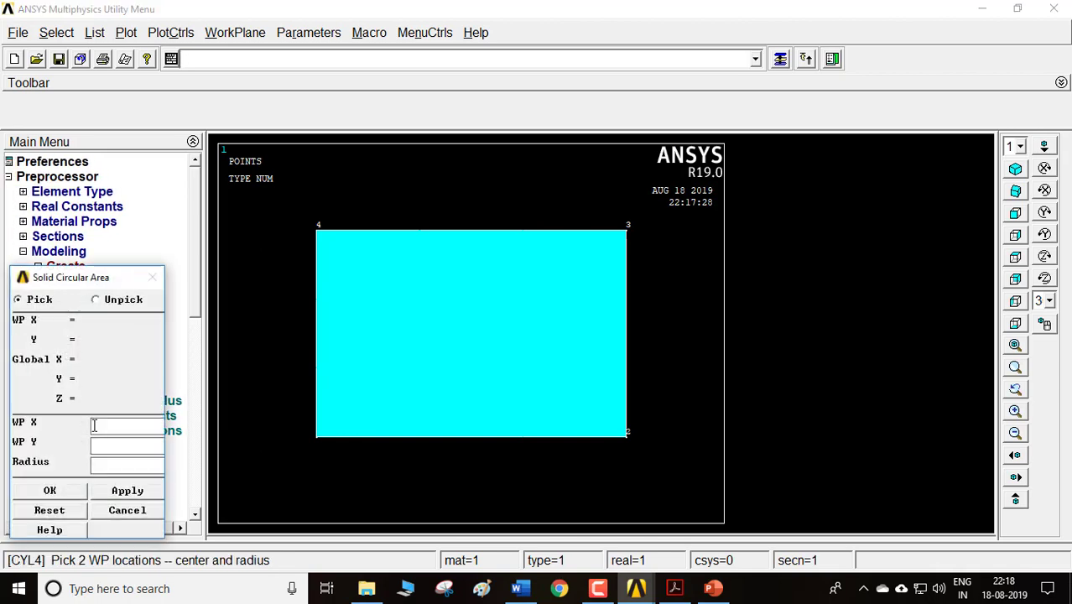
pyautogui.click(94, 426)
pyautogui.write('0')
pyautogui.press('Tab')
pyautogui.write('0')
pyautogui.press('Tab')
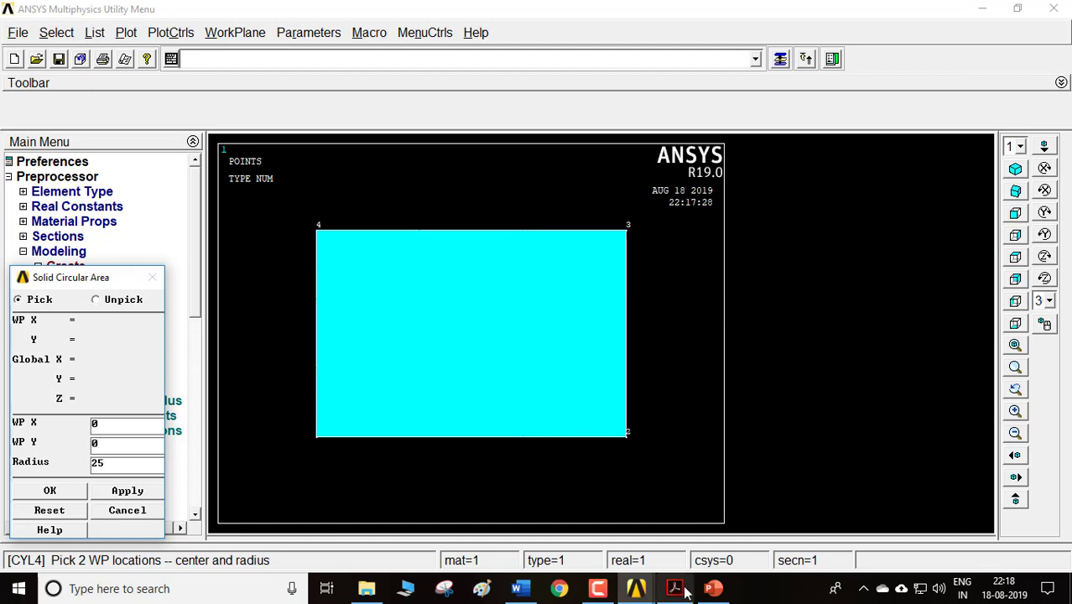
# - Check the hole's dimension on slide 12 and in Binder1.pdf, and create the defined solid circular area in ANSYS
pyautogui.click(714, 589)
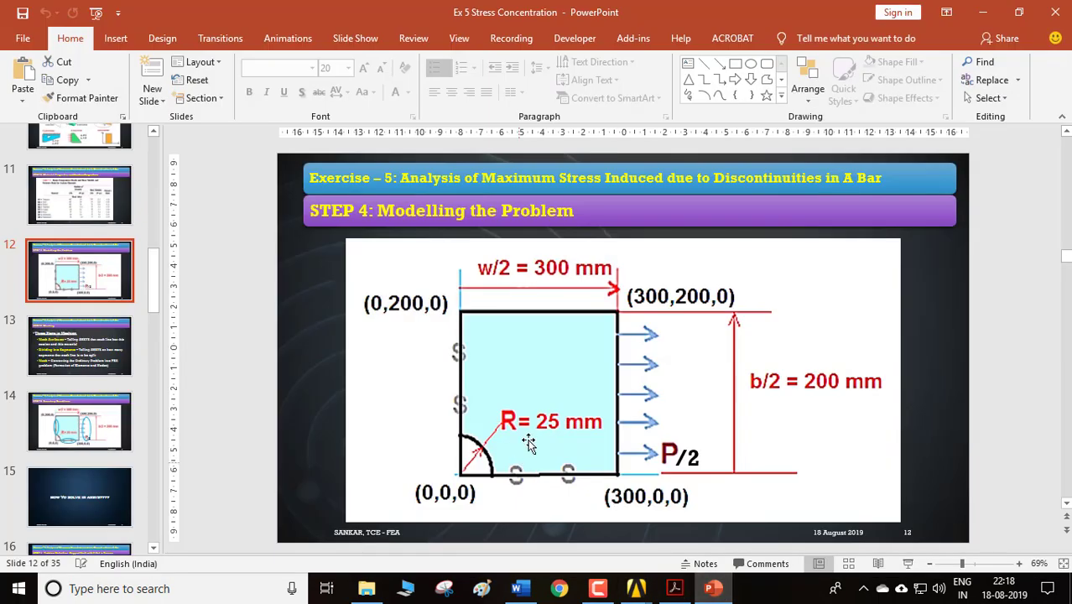
pyautogui.click(713, 589)
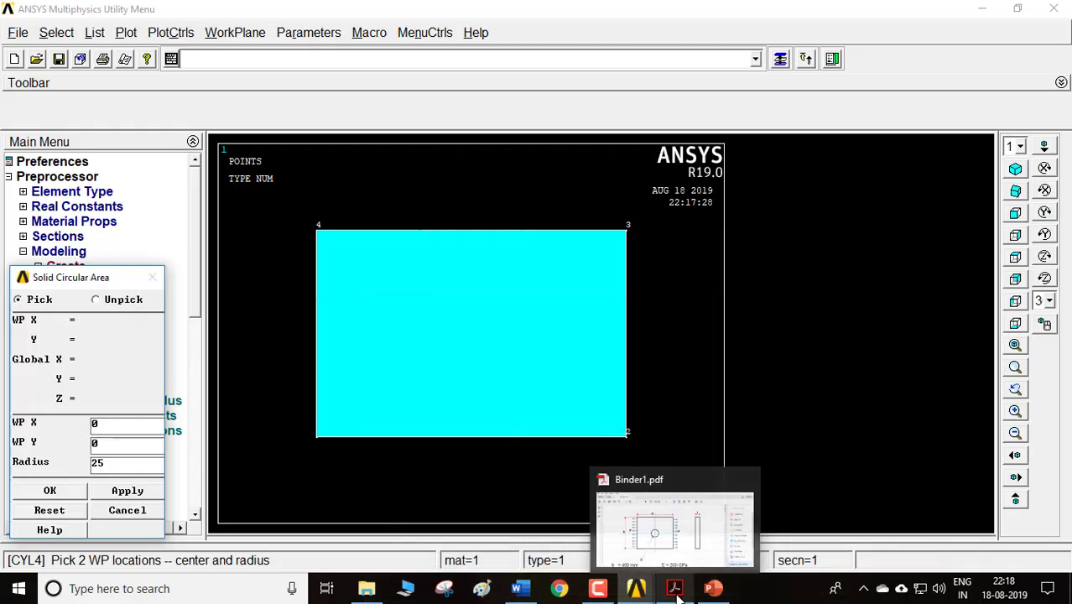
pyautogui.click(674, 588)
pyautogui.scroll(-3, 312, 498)
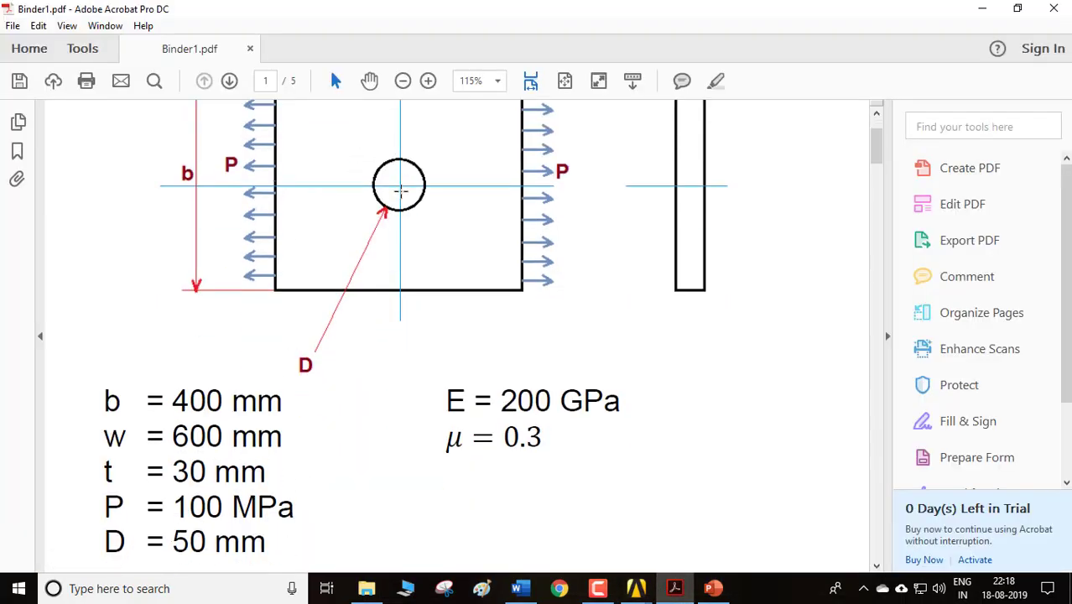
pyautogui.click(983, 9)
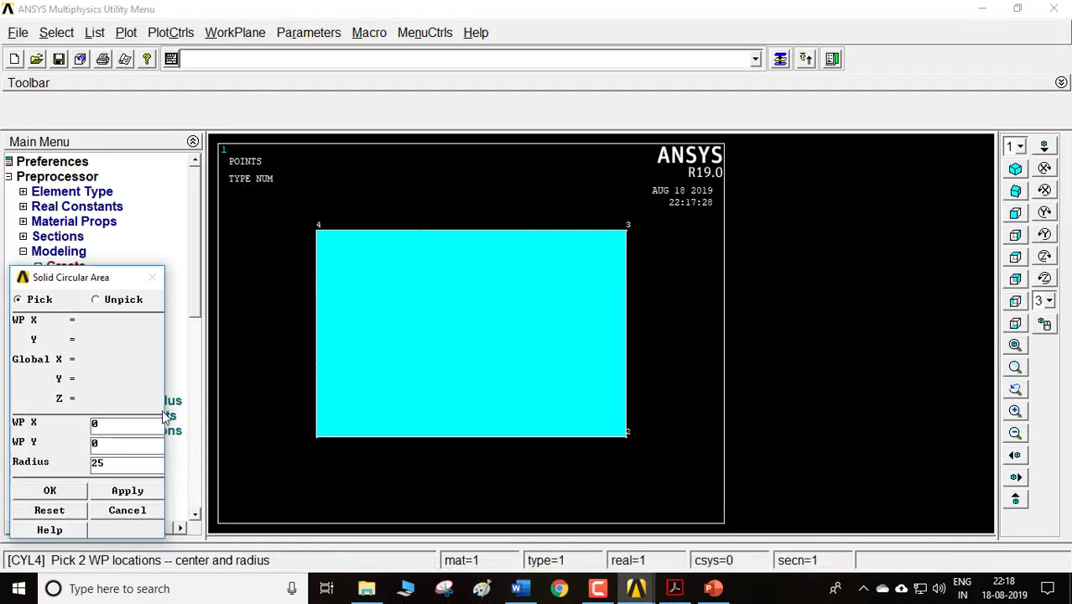
pyautogui.click(60, 492)
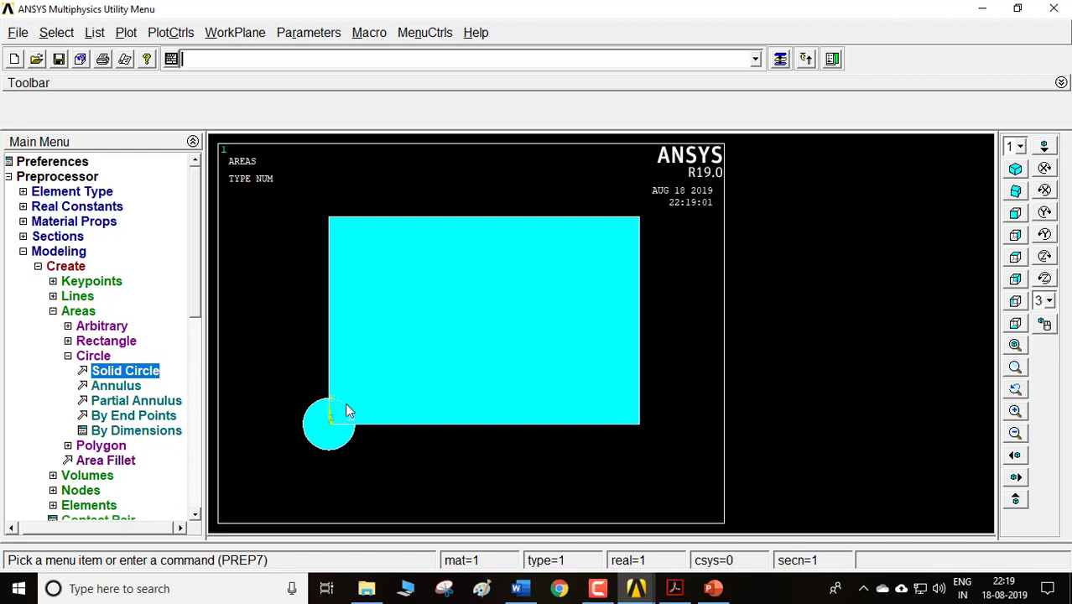
pyautogui.click(64, 267)
pyautogui.click(68, 283)
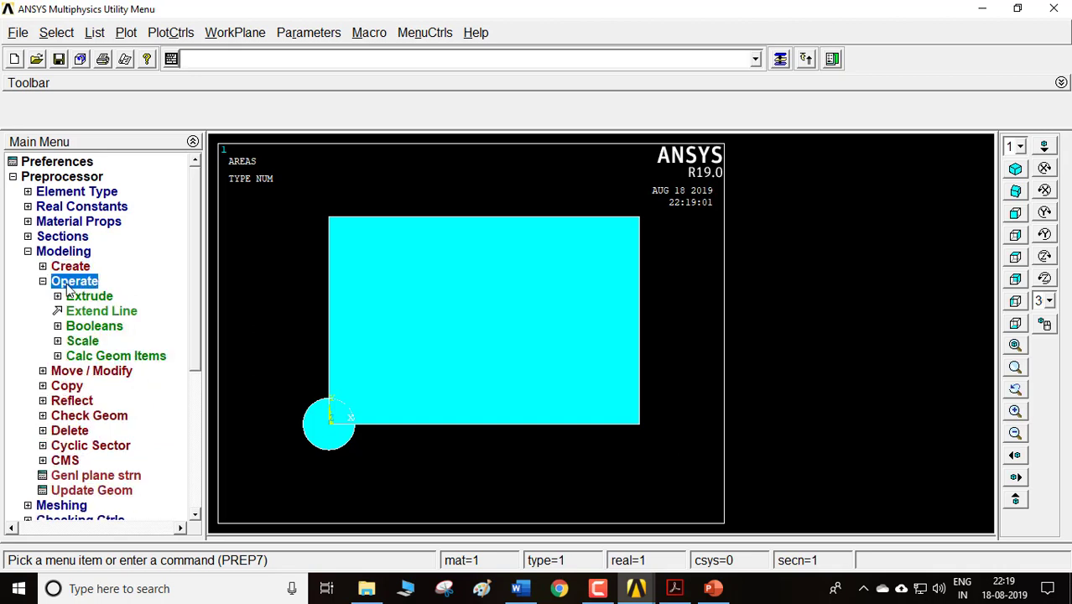
pyautogui.click(87, 327)
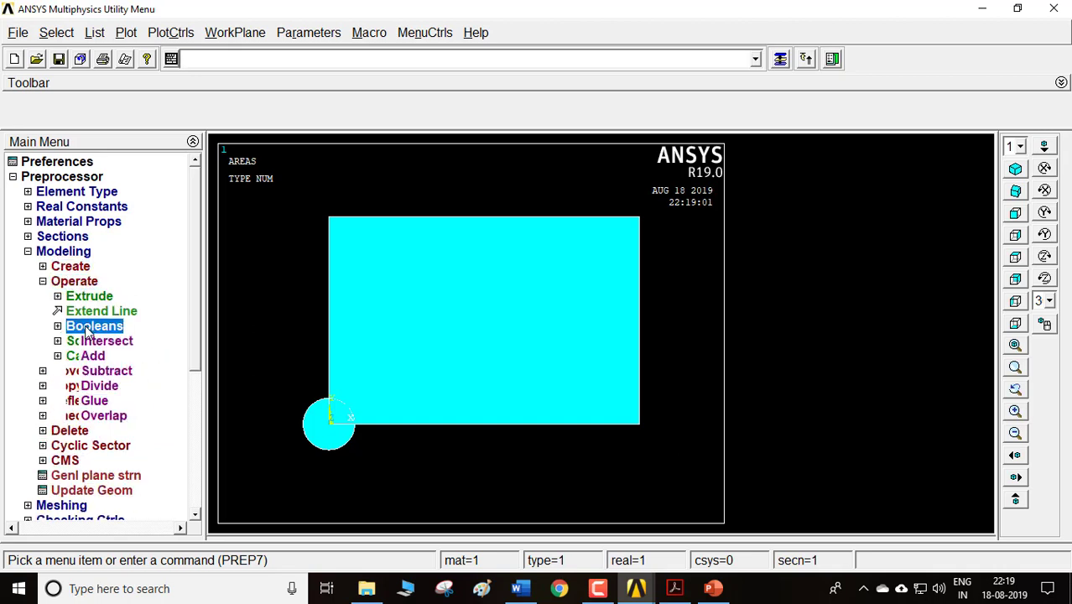
pyautogui.click(101, 372)
pyautogui.click(113, 401)
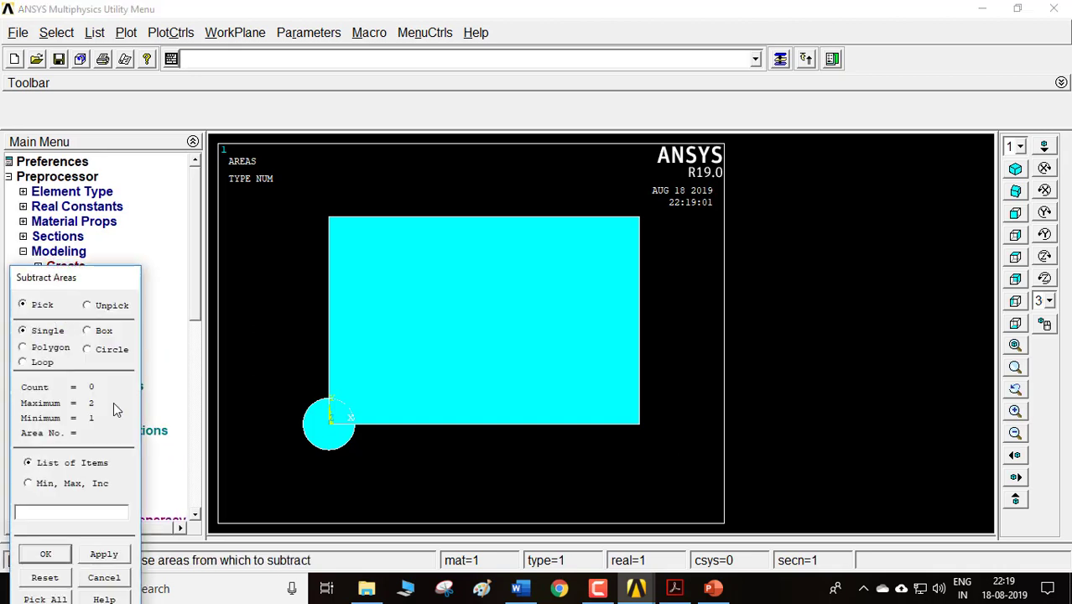
pyautogui.moveTo(98, 284); pyautogui.dragTo(141, 245)
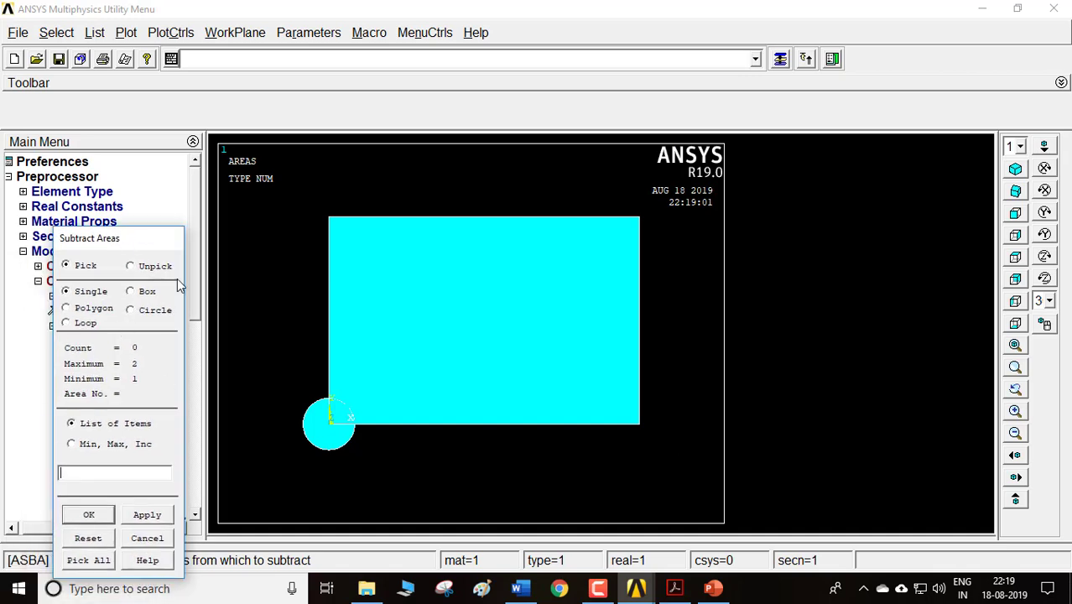
pyautogui.click(505, 314)
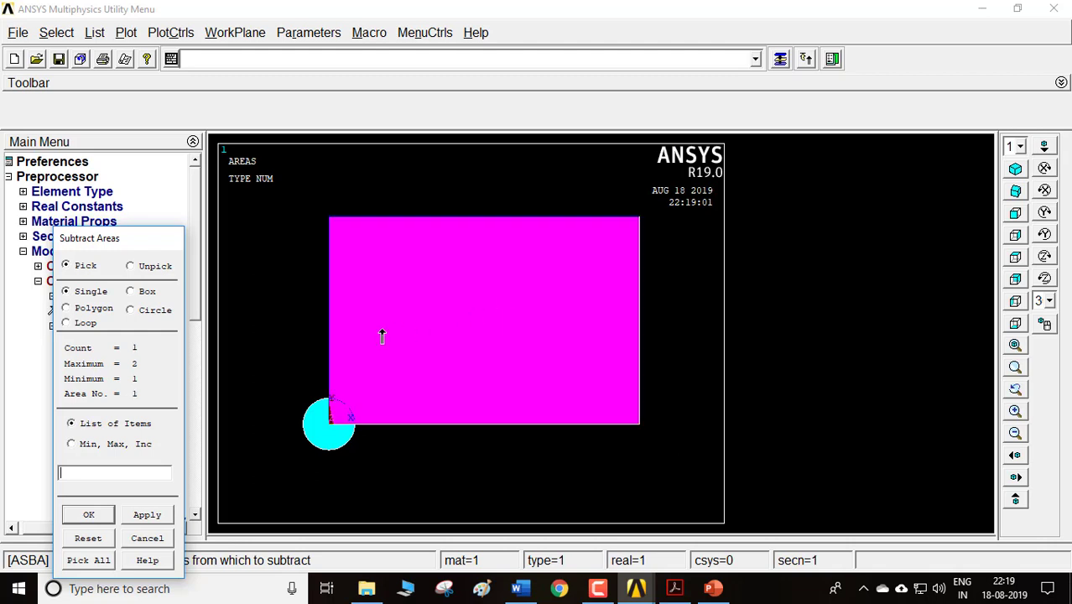
pyautogui.click(148, 515)
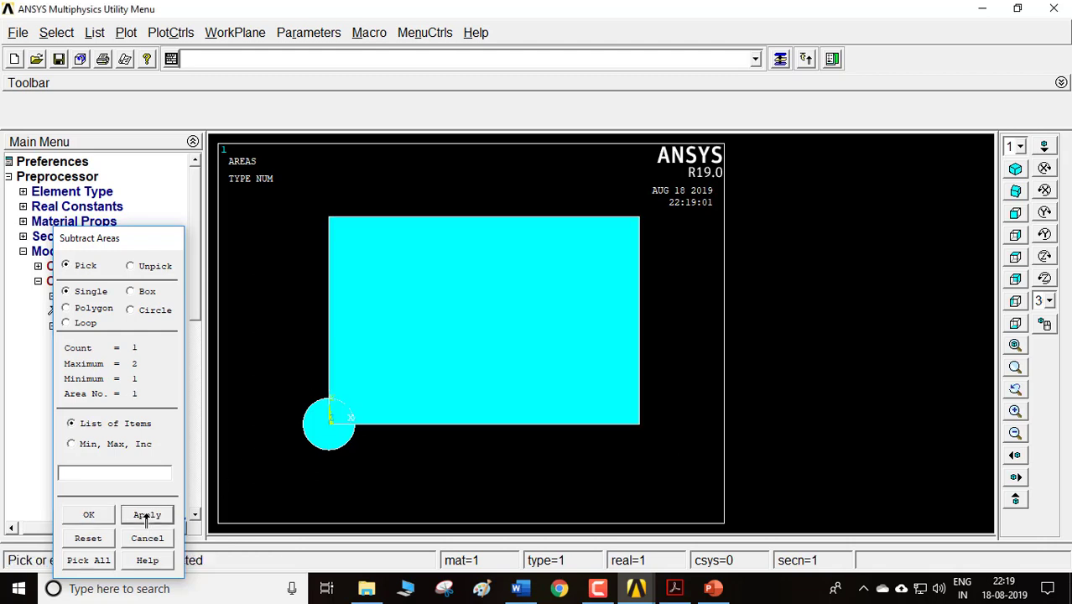
pyautogui.click(318, 439)
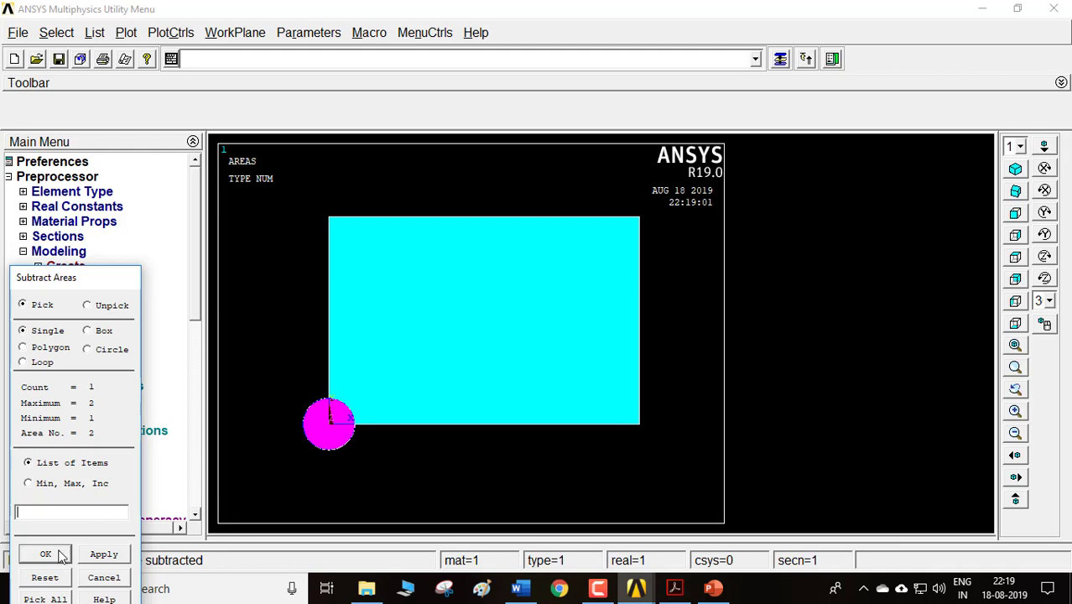
pyautogui.click(115, 579)
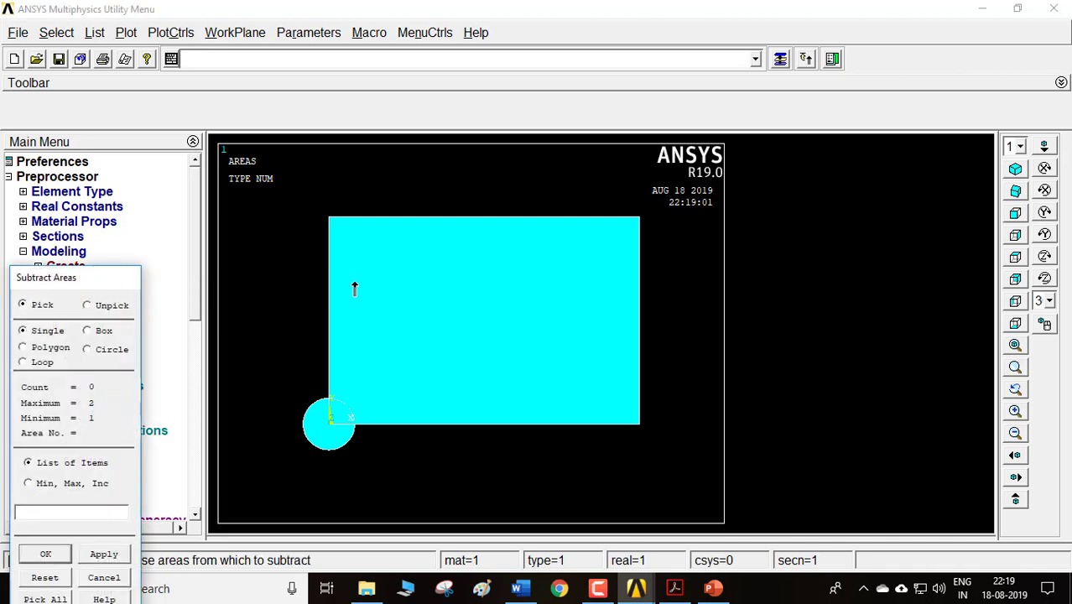
# - Subtract the solid circular area from the rectangular plate area with the Boolean Subtract operation
pyautogui.click(439, 307)
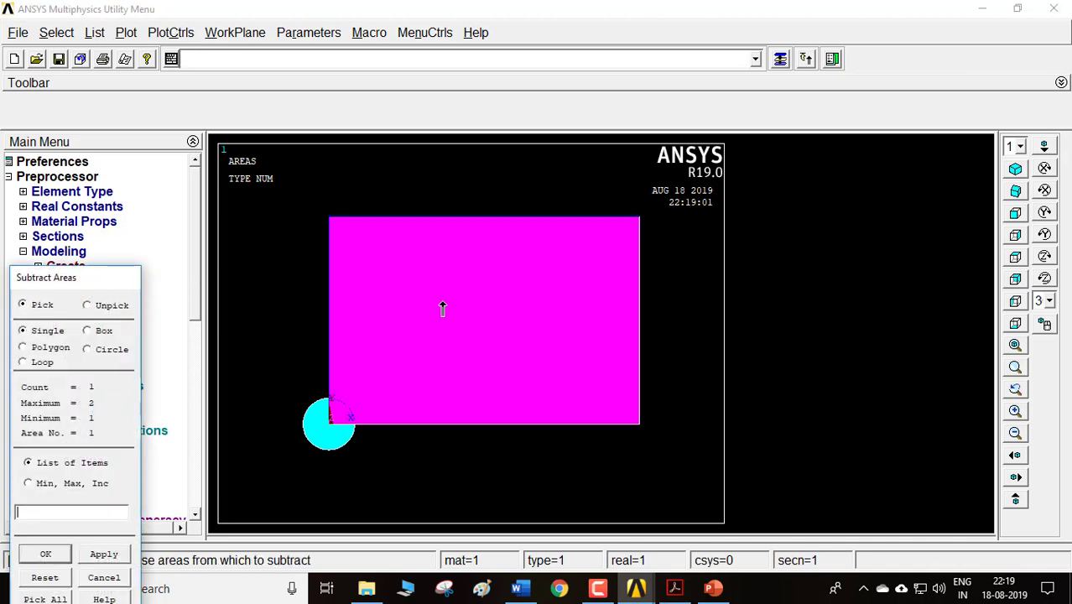
pyautogui.click(103, 554)
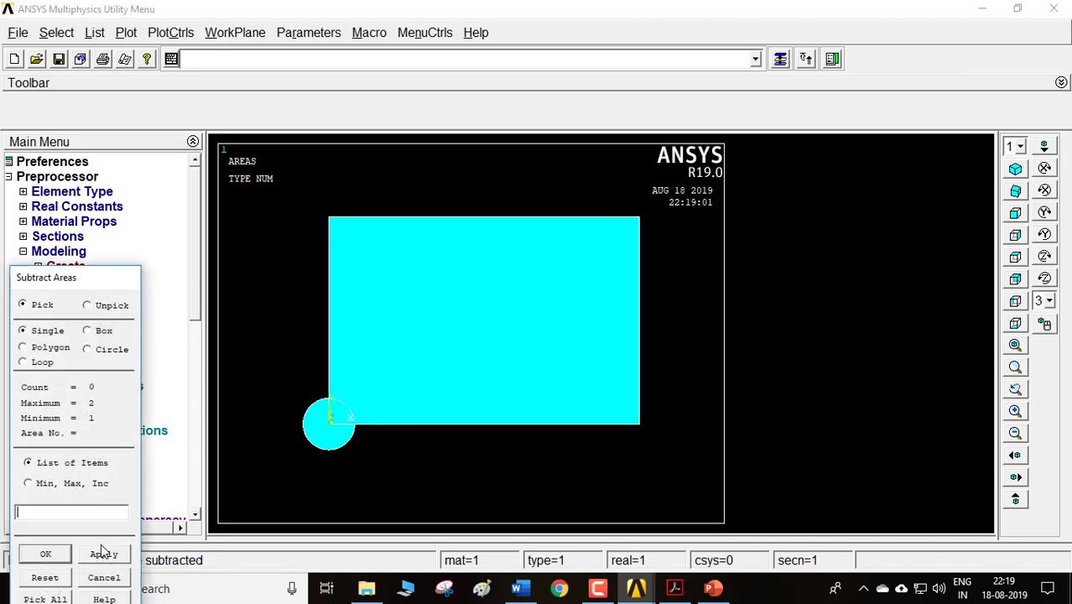
pyautogui.click(329, 423)
pyautogui.click(45, 556)
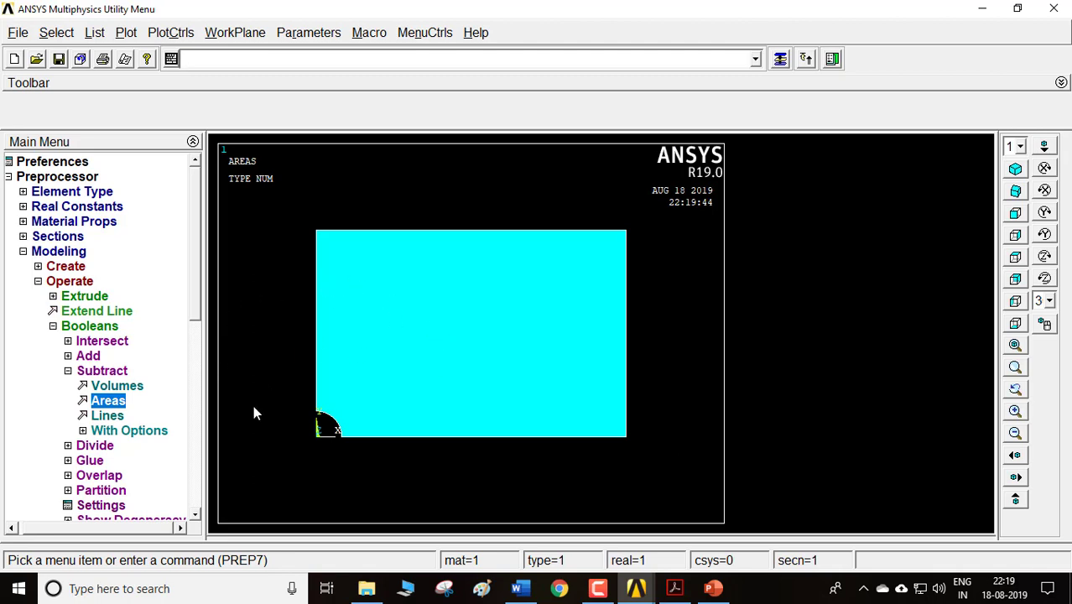
pyautogui.click(67, 252)
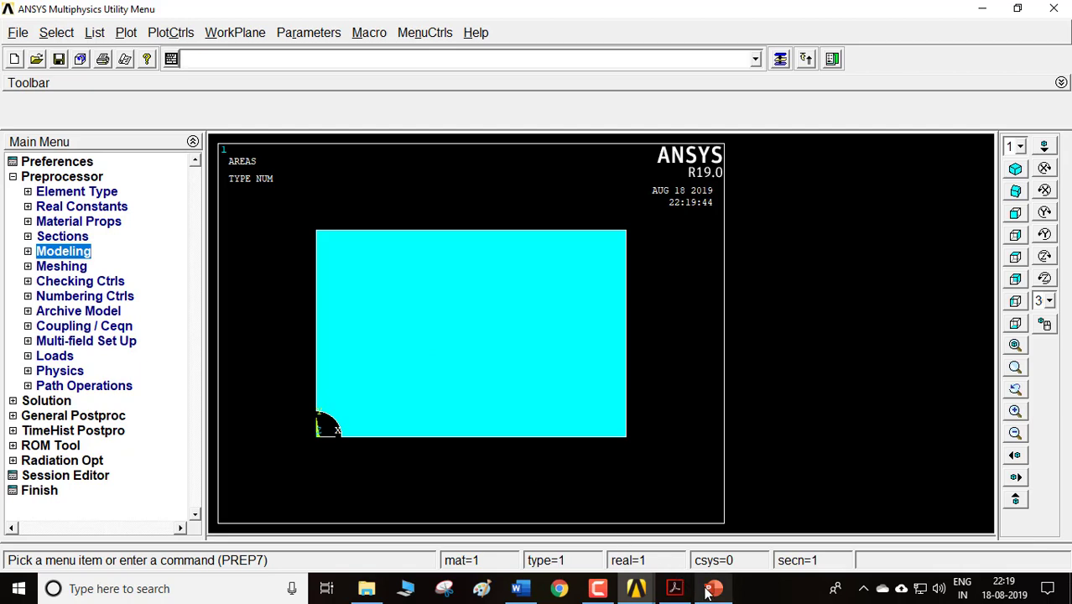
# - Check the meshing procedure on slide 13 in PowerPoint and set 100 element divisions on all lines in ANSYS
pyautogui.click(676, 590)
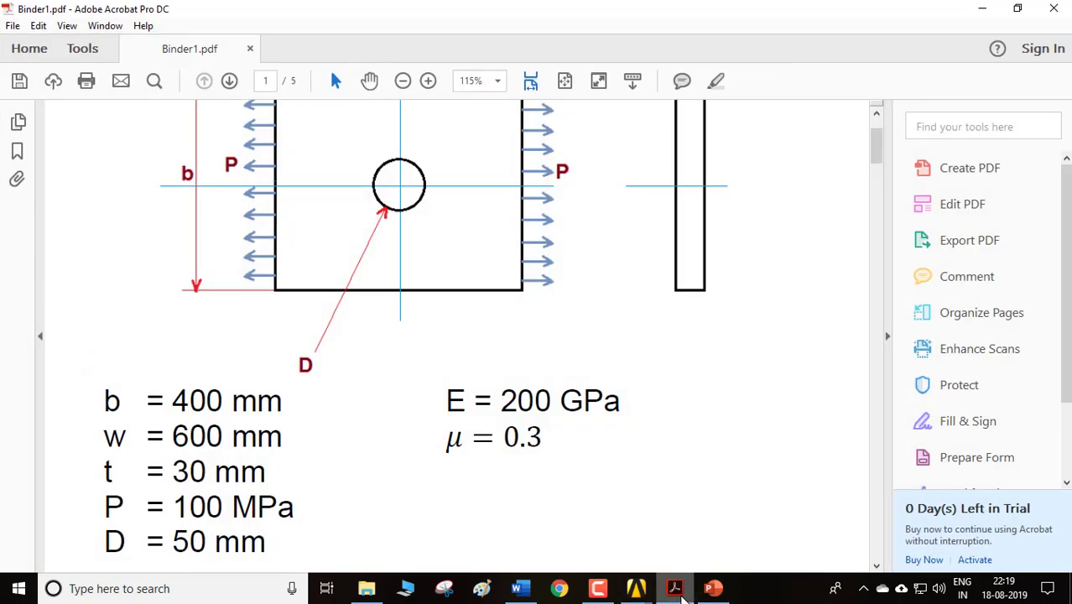
pyautogui.click(636, 588)
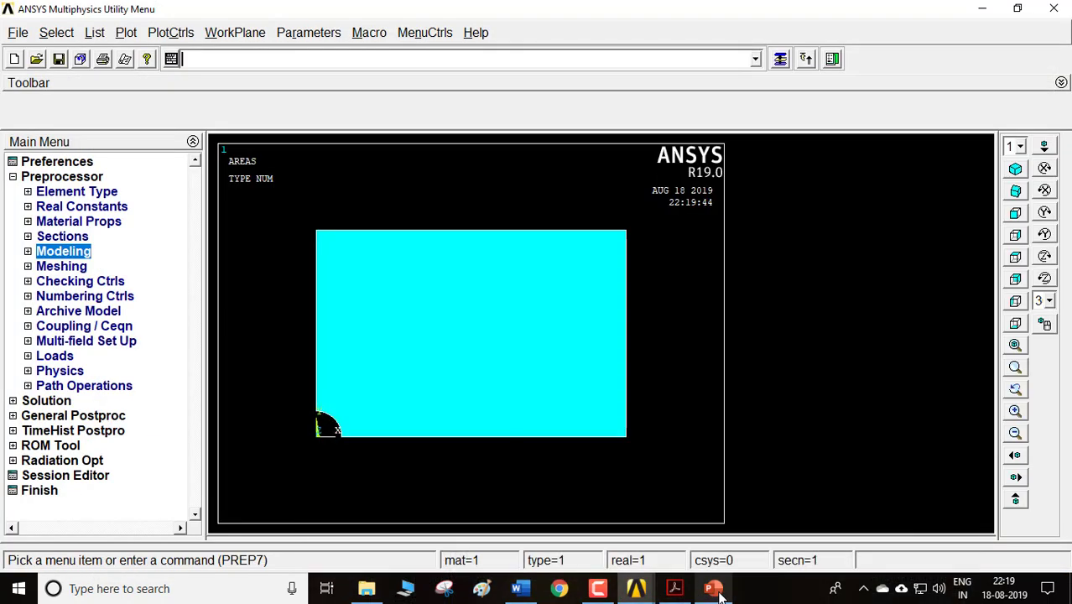
pyautogui.click(713, 588)
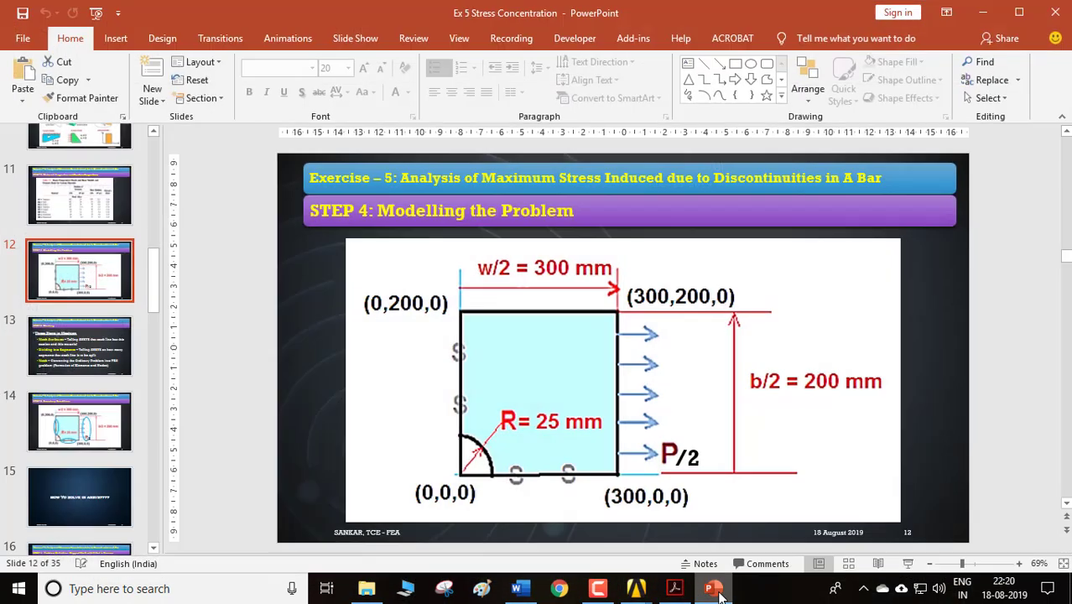
pyautogui.click(104, 432)
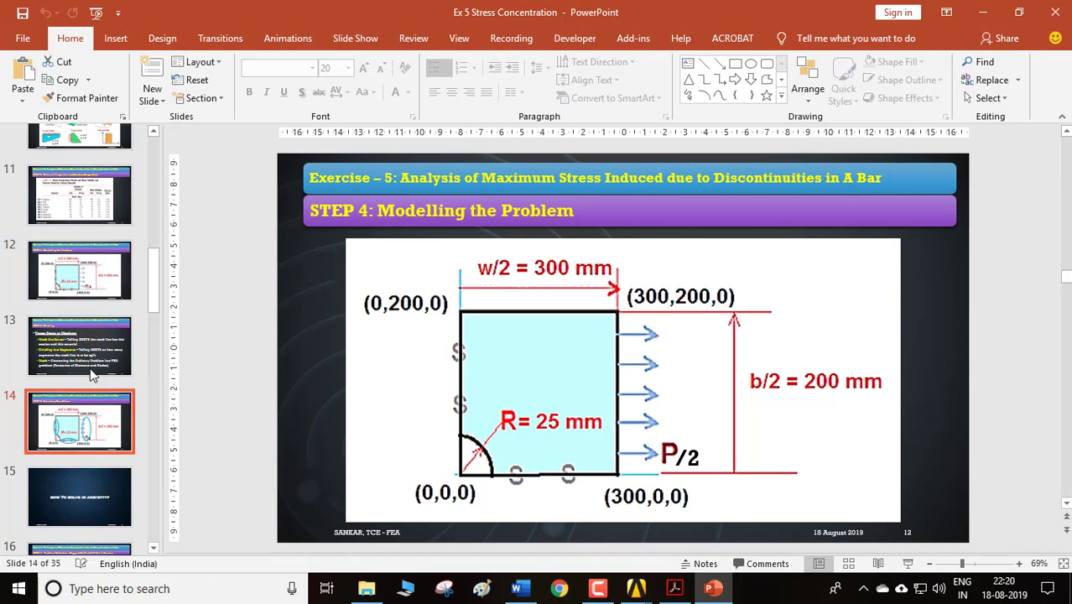
pyautogui.click(88, 363)
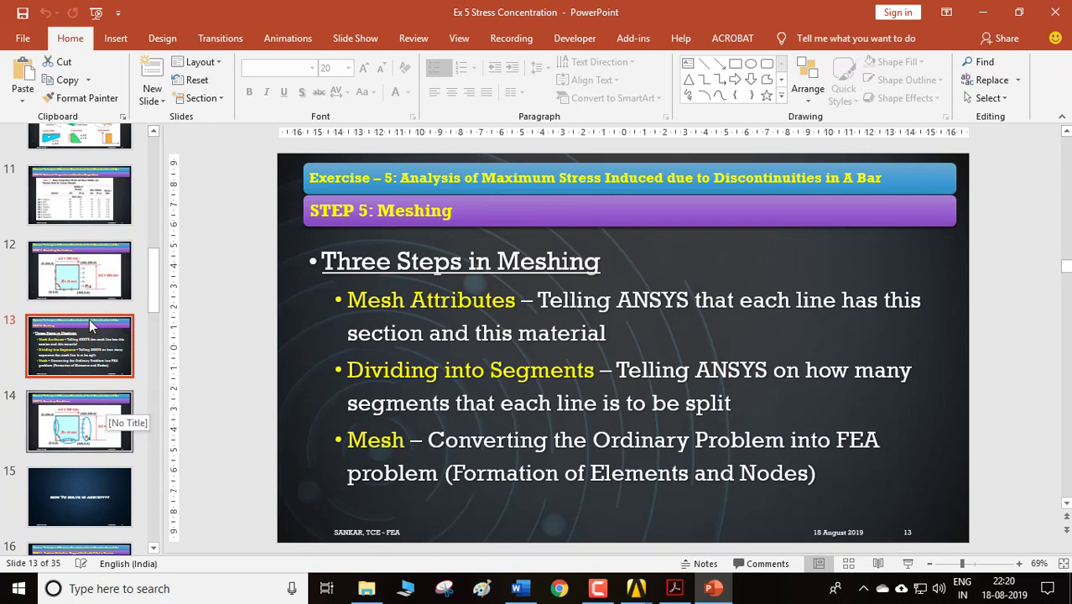
pyautogui.click(983, 11)
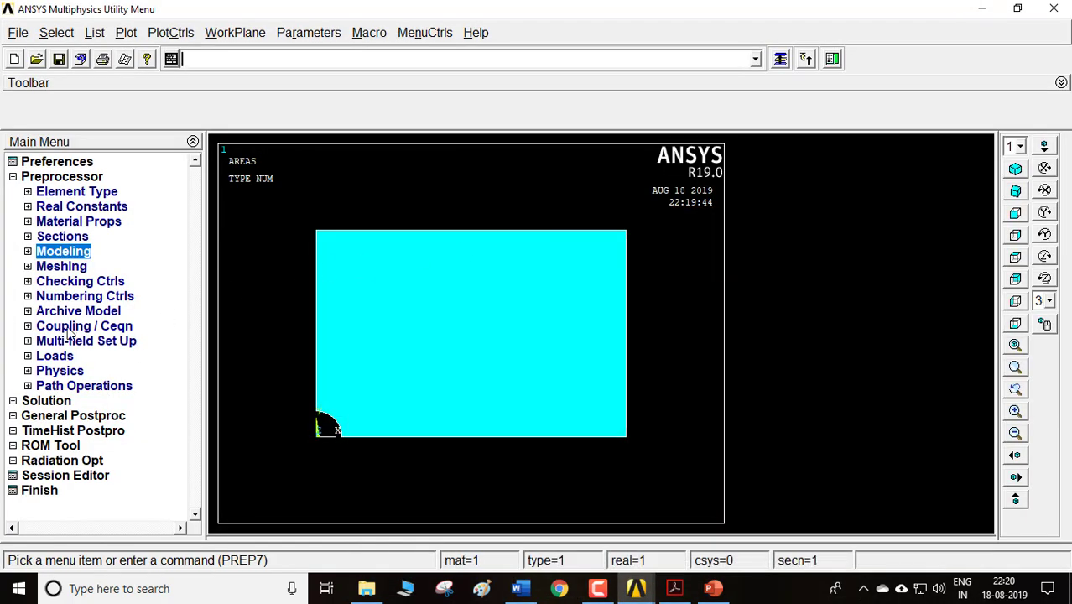
pyautogui.click(61, 266)
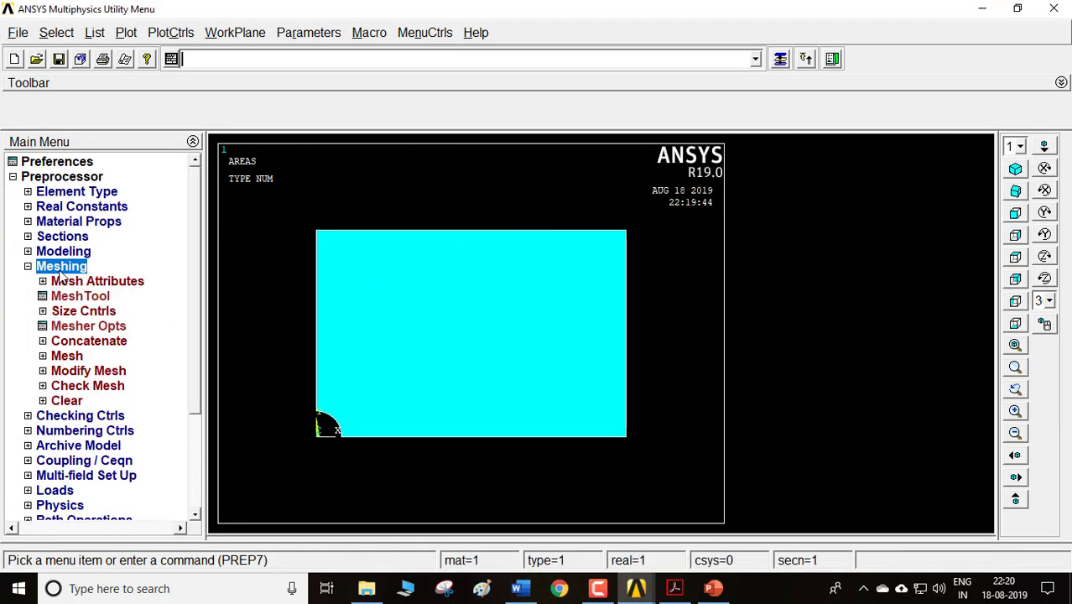
pyautogui.click(83, 312)
pyautogui.click(89, 342)
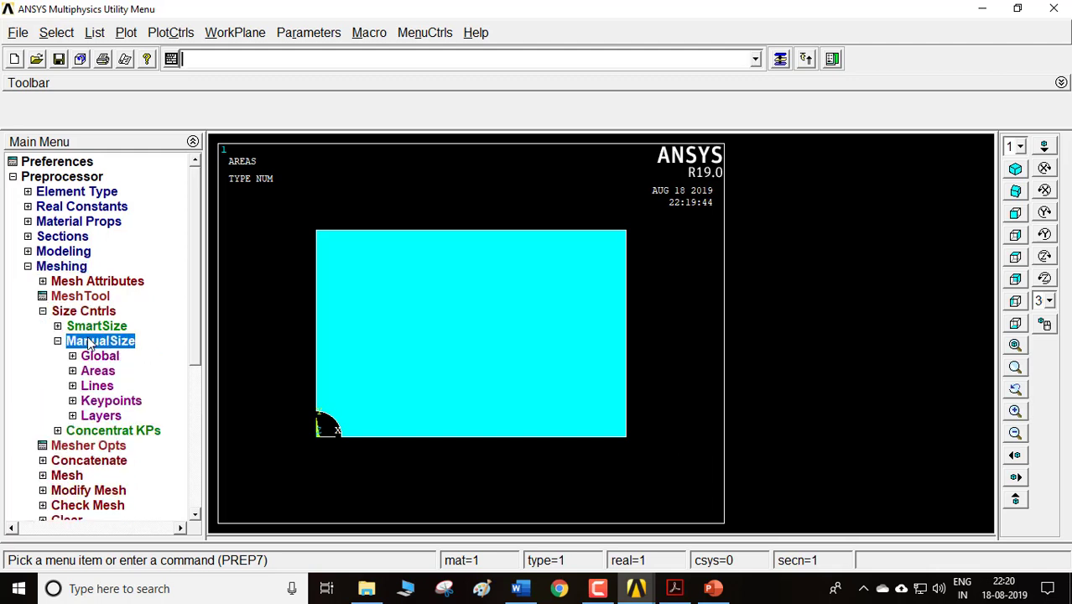
pyautogui.click(97, 386)
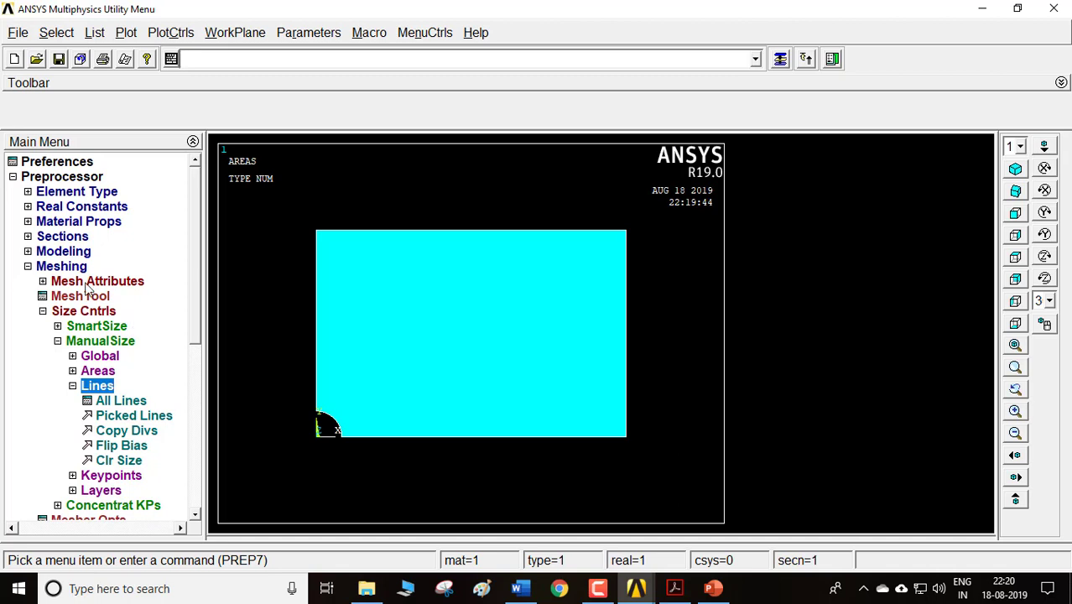
pyautogui.click(131, 403)
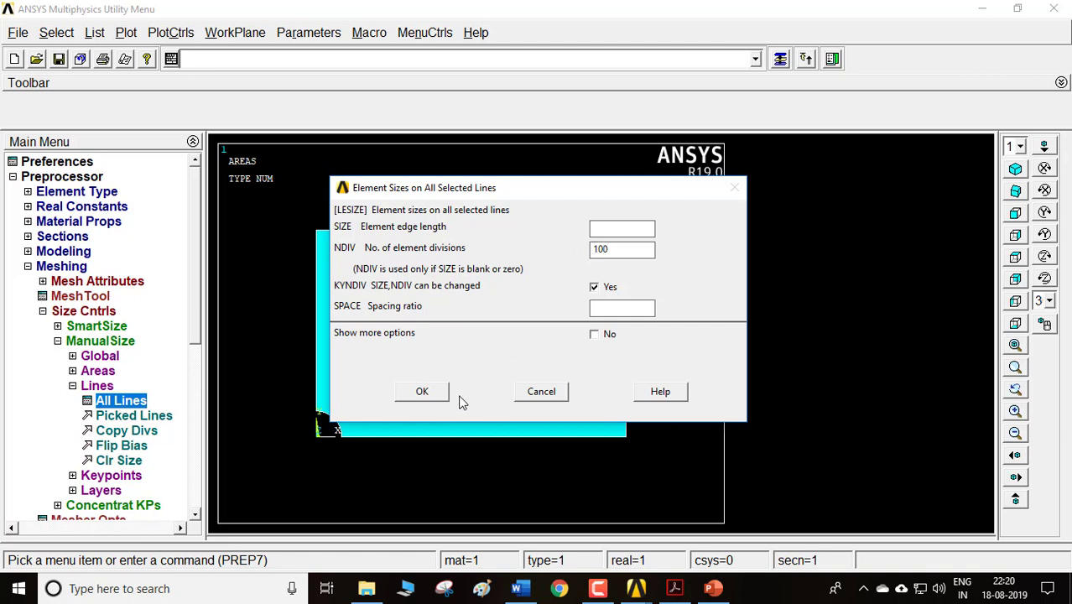
pyautogui.click(416, 391)
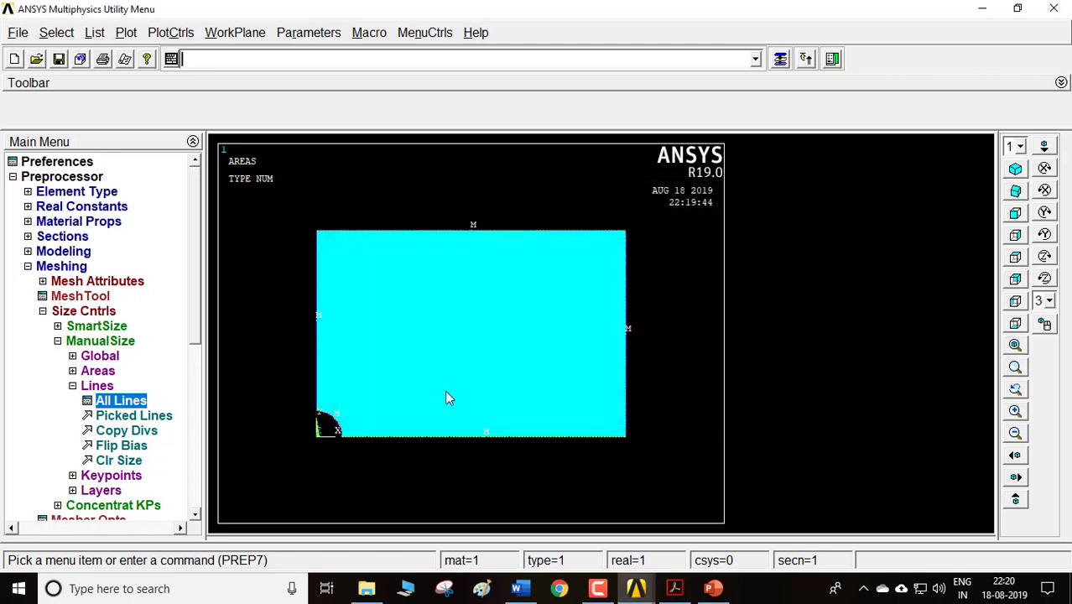
# - Mesh the quarter-plate area with a free area mesh
pyautogui.click(97, 386)
pyautogui.click(87, 317)
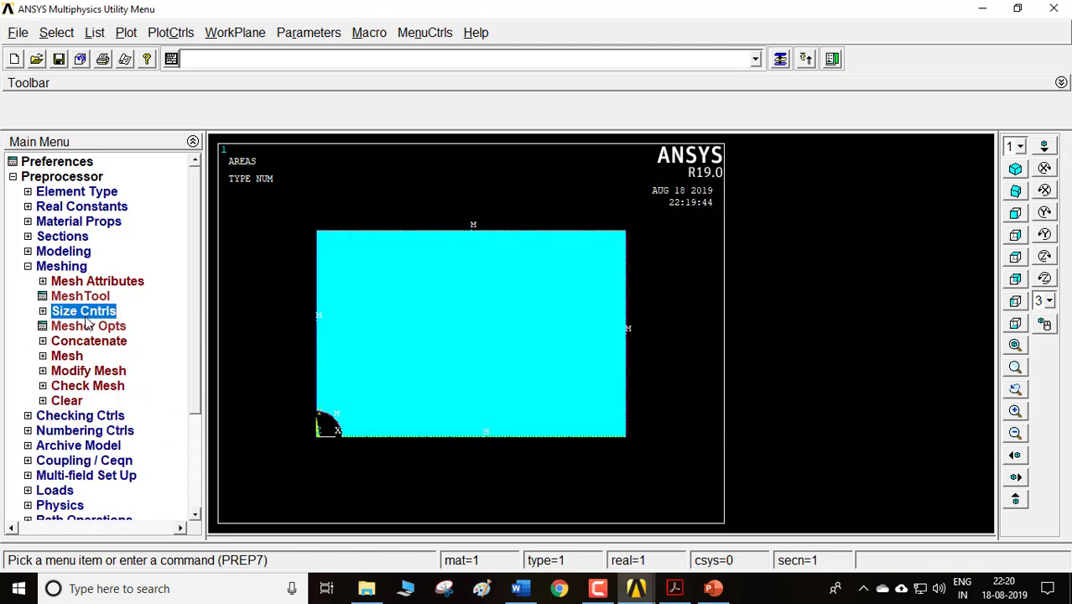
pyautogui.click(65, 357)
pyautogui.click(84, 401)
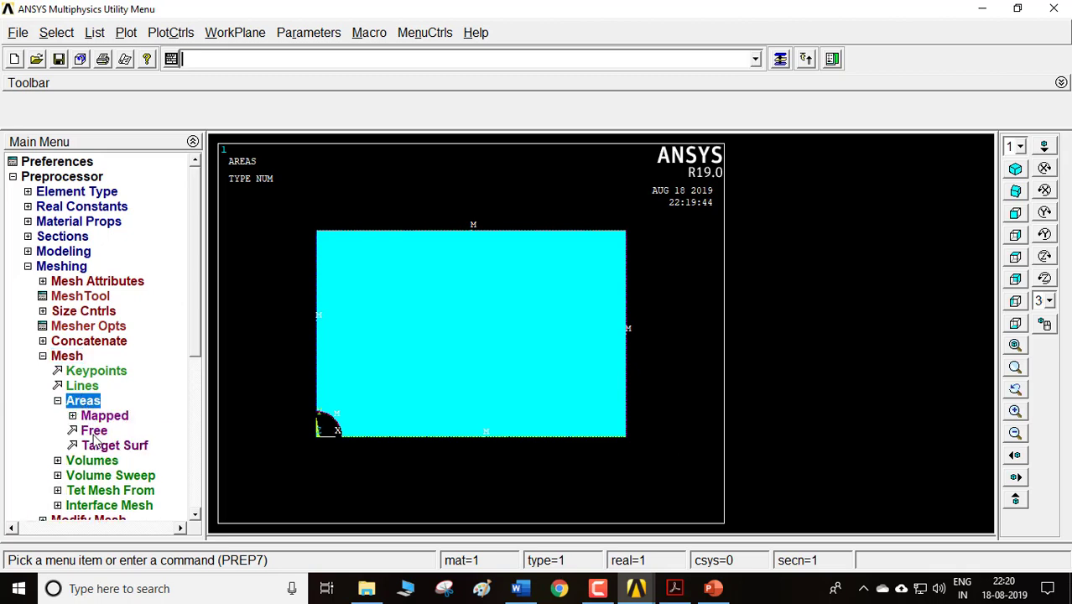
pyautogui.click(94, 431)
pyautogui.click(463, 339)
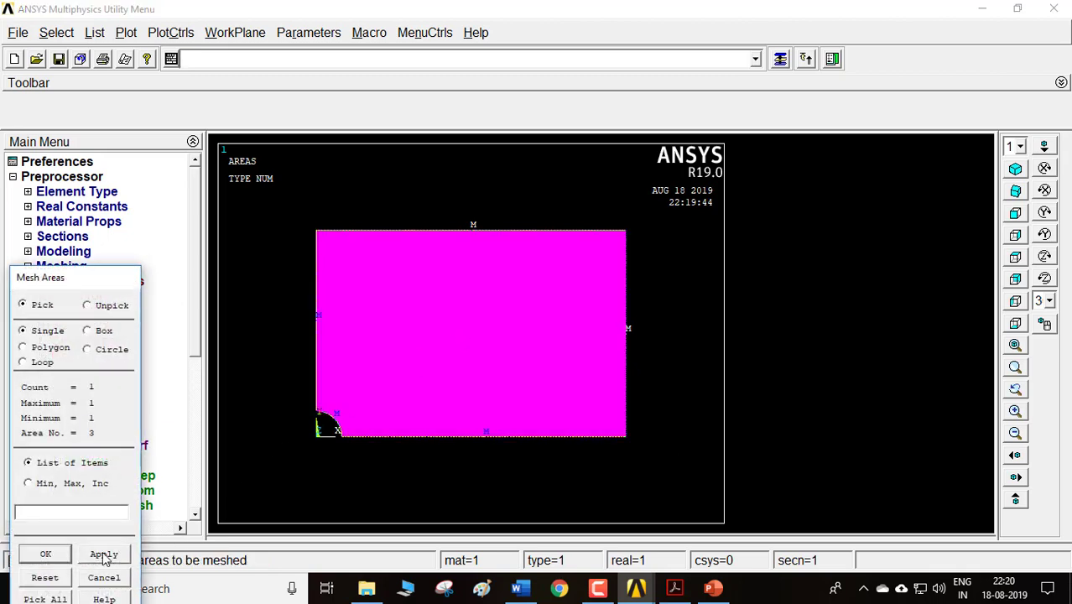
pyautogui.click(65, 554)
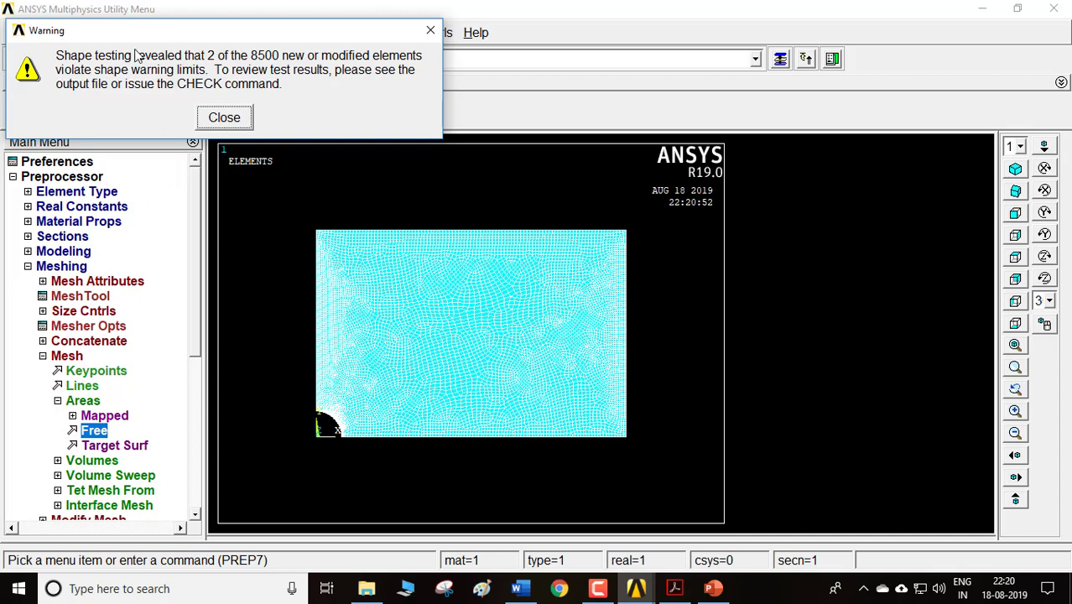
pyautogui.click(223, 118)
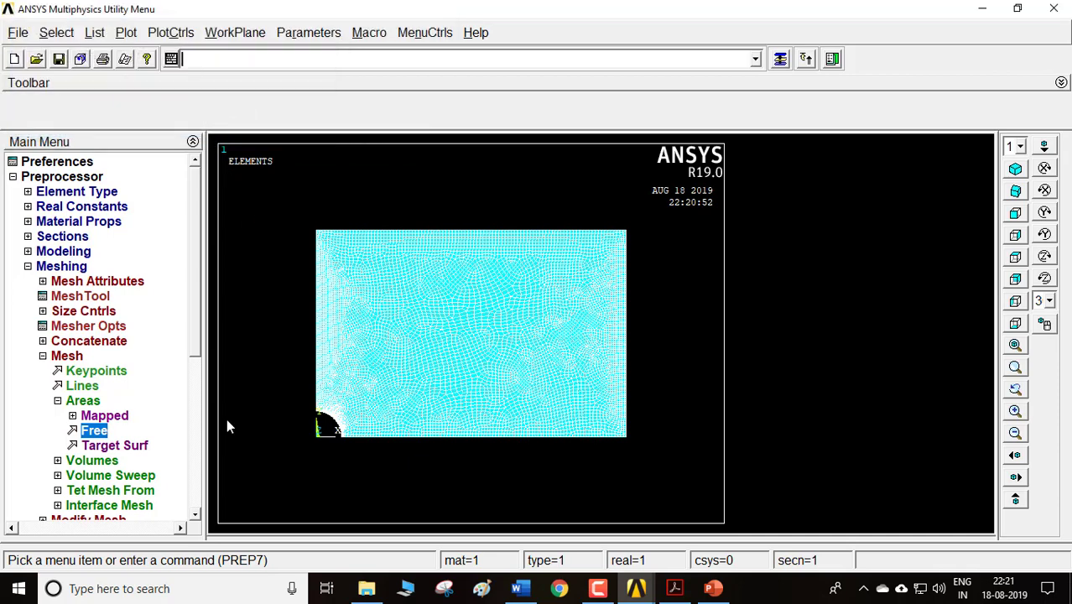
pyautogui.doubleClick(88, 400)
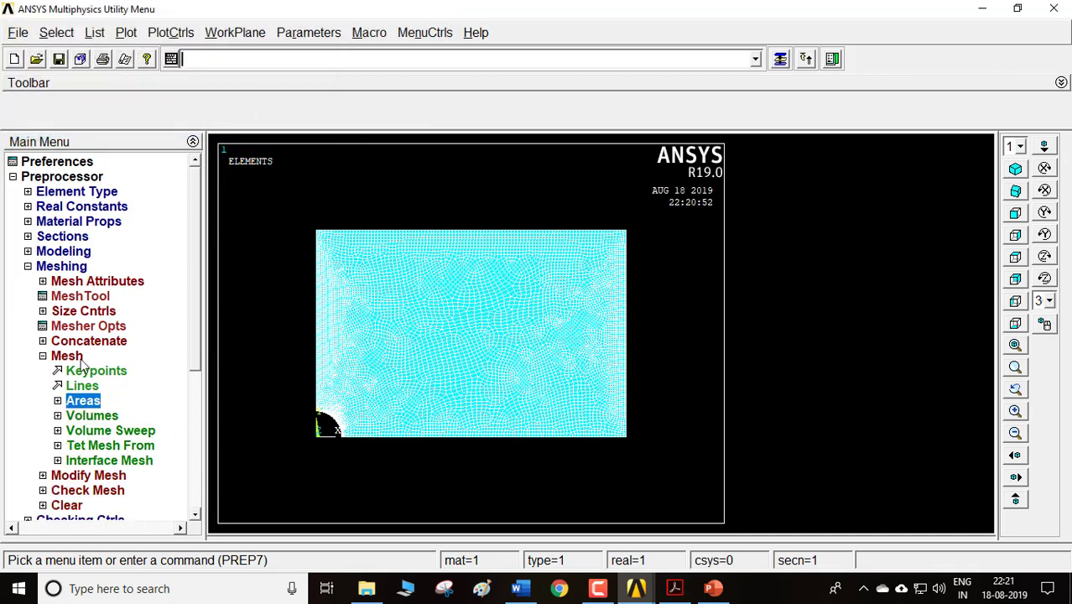
pyautogui.doubleClick(69, 356)
pyautogui.scroll(1, 545, 378)
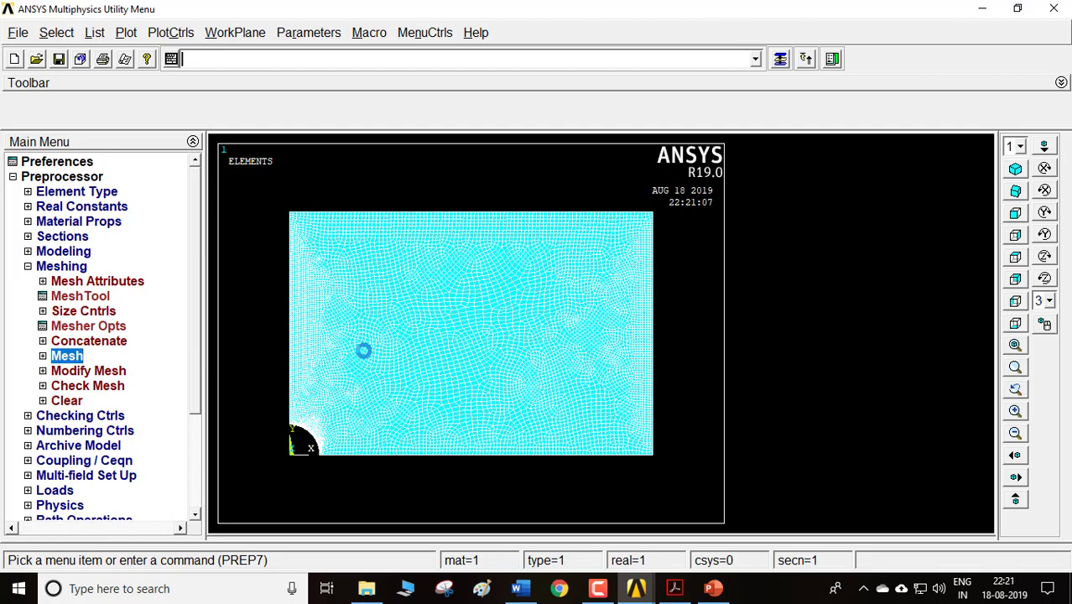
# - Inspect the quarter-plate mesh up close and review the mapped meshing options for areas
pyautogui.scroll(2, 364, 351)
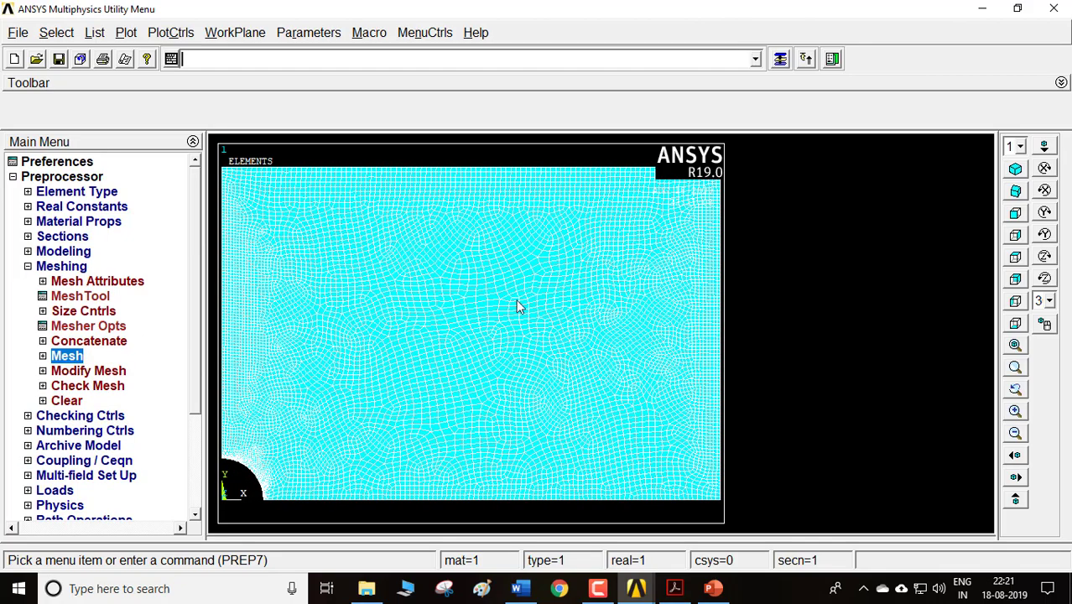
pyautogui.scroll(2, 518, 308)
pyautogui.scroll(1, 359, 204)
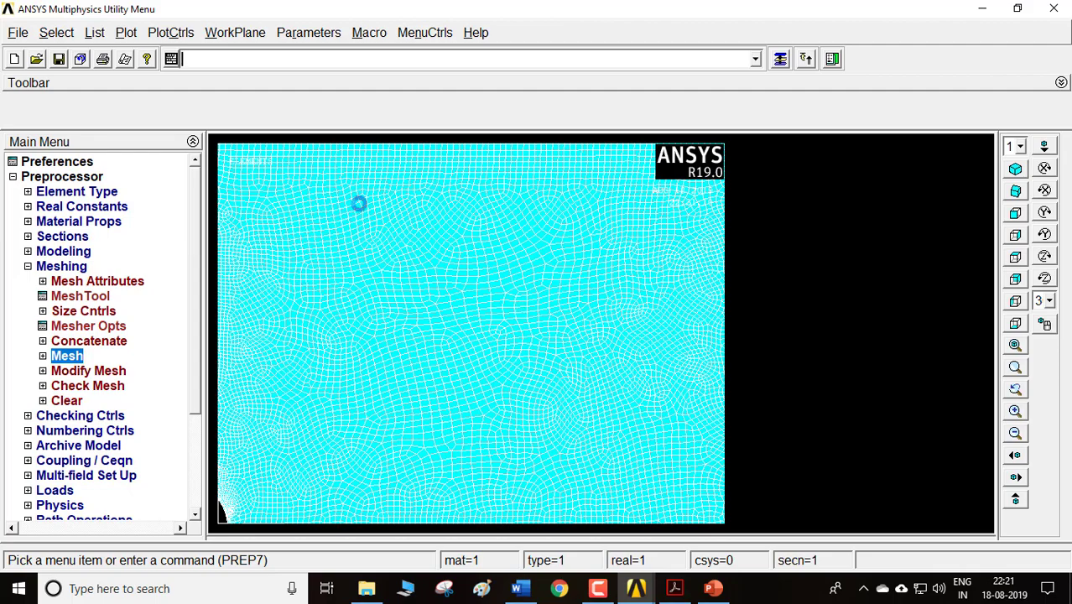
pyautogui.scroll(-2, 447, 353)
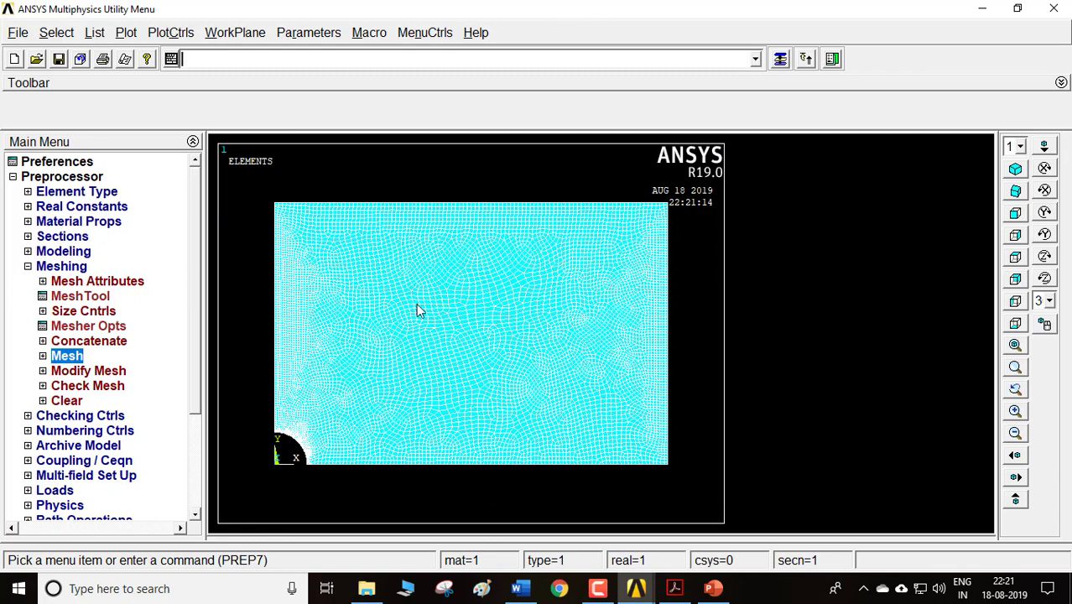
pyautogui.click(74, 356)
pyautogui.click(84, 404)
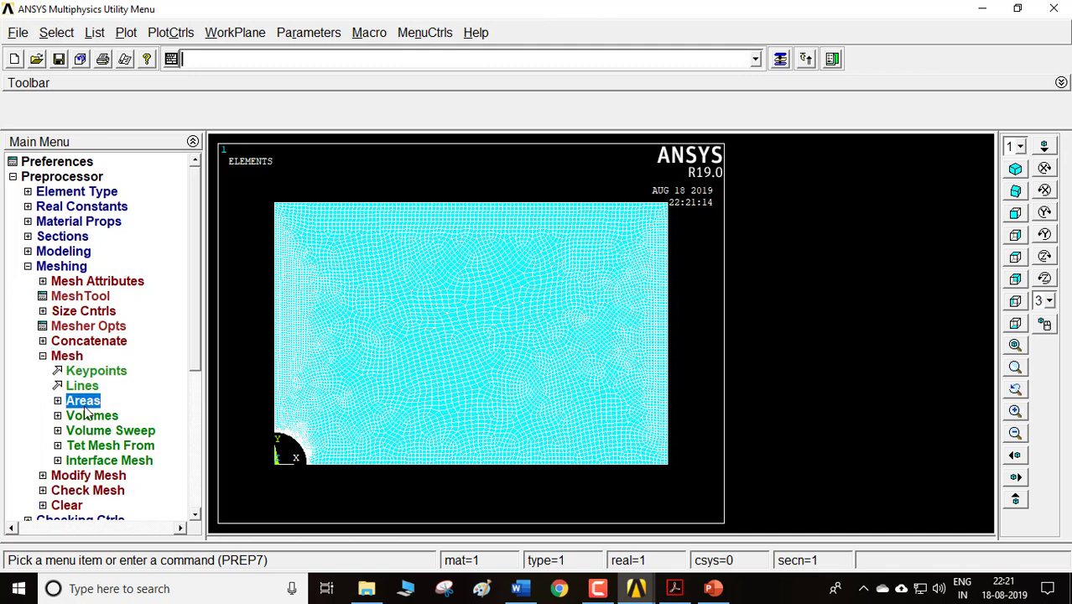
pyautogui.click(100, 416)
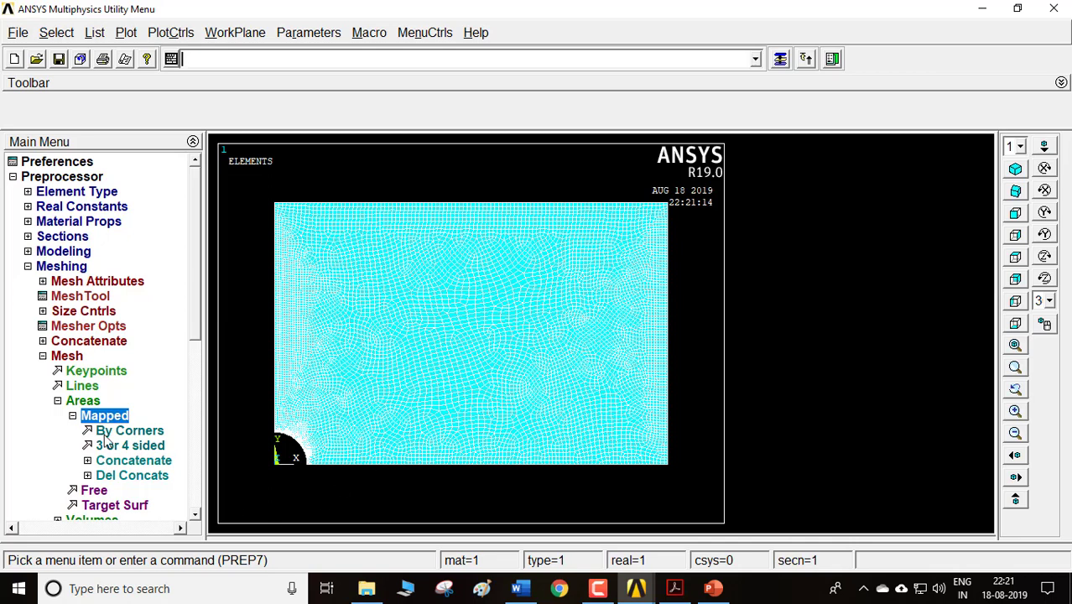
pyautogui.click(74, 402)
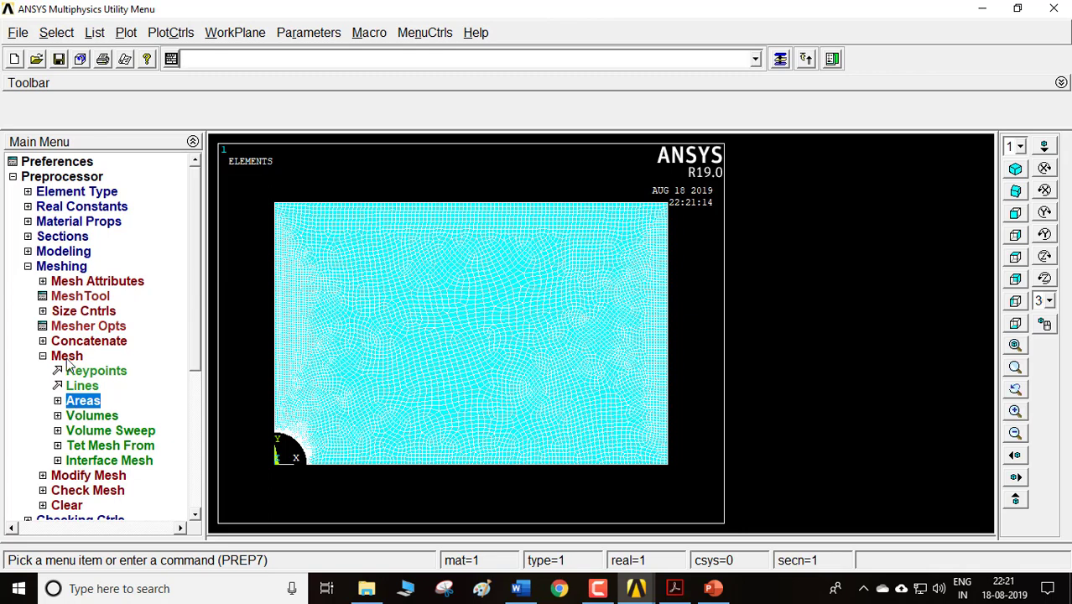
pyautogui.click(68, 358)
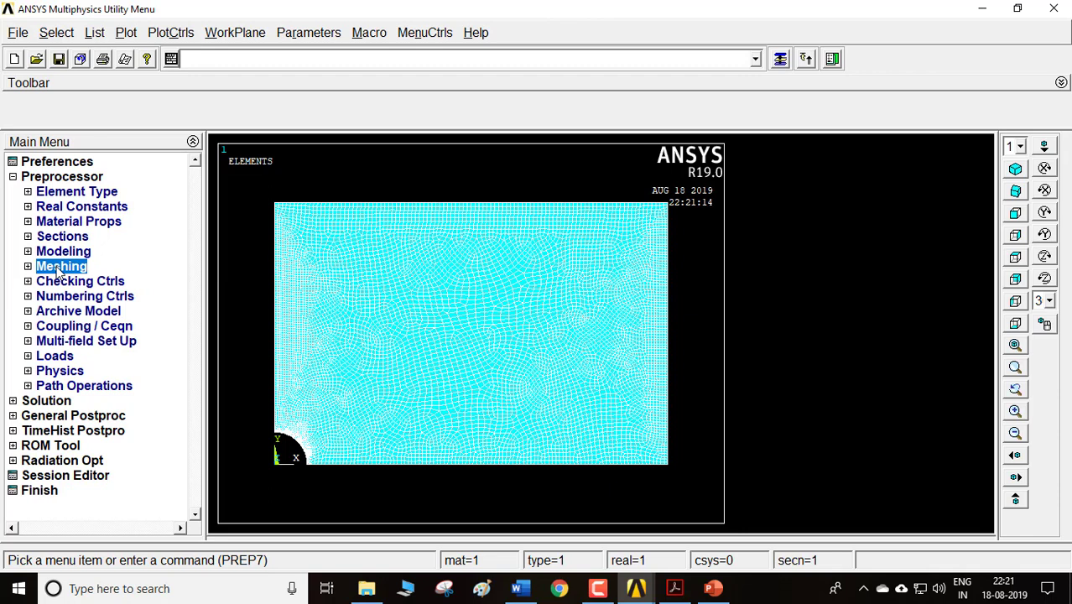
# - Expand the load definition options and check the boundary conditions on slide 14 in PowerPoint, returning to ANSYS
pyautogui.click(64, 357)
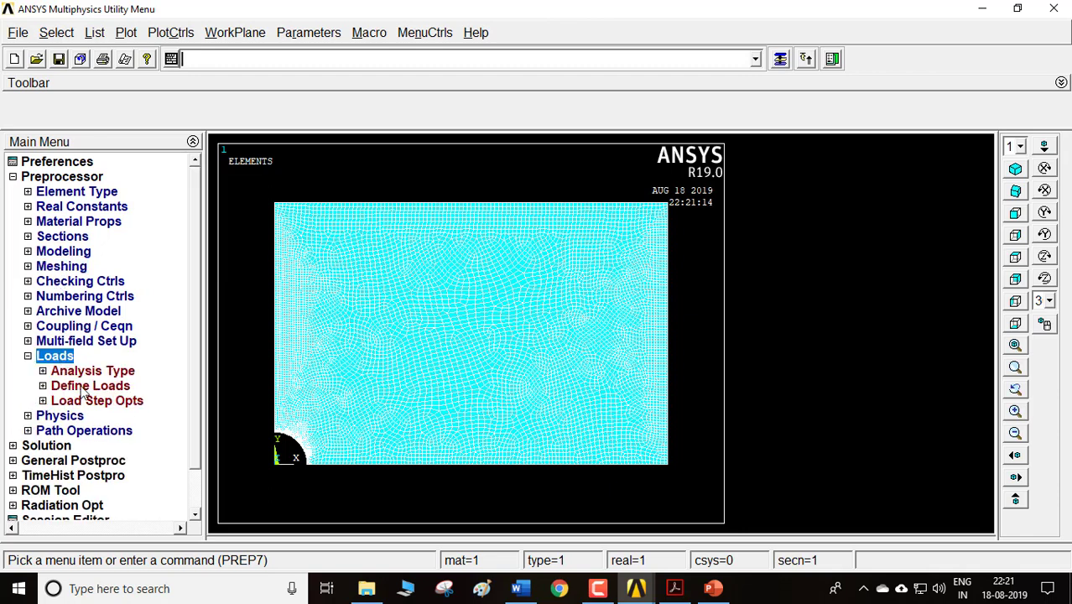
pyautogui.click(84, 388)
pyautogui.click(711, 590)
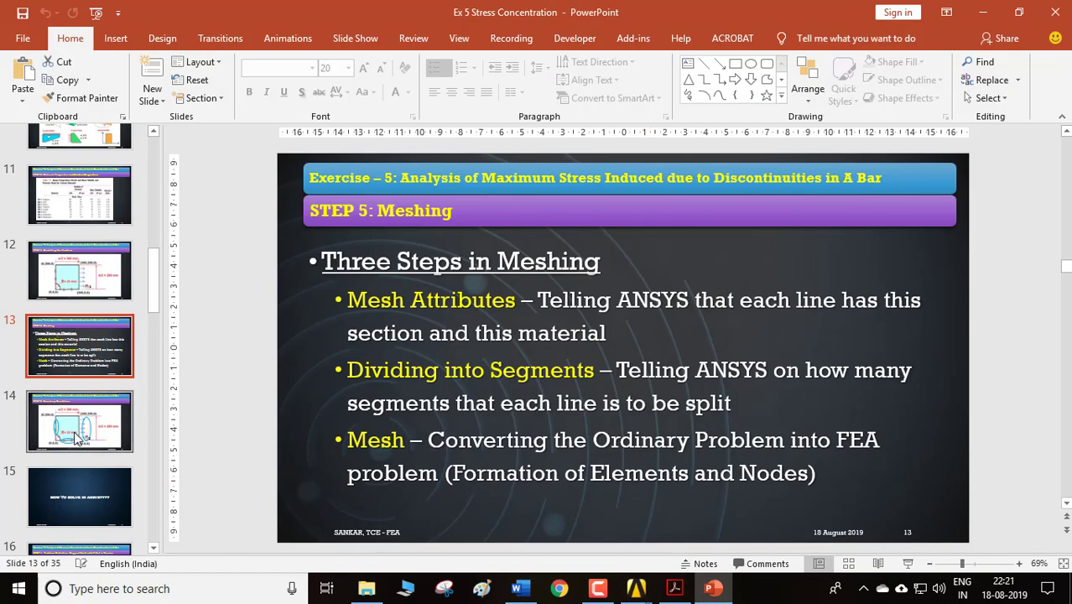
pyautogui.click(76, 437)
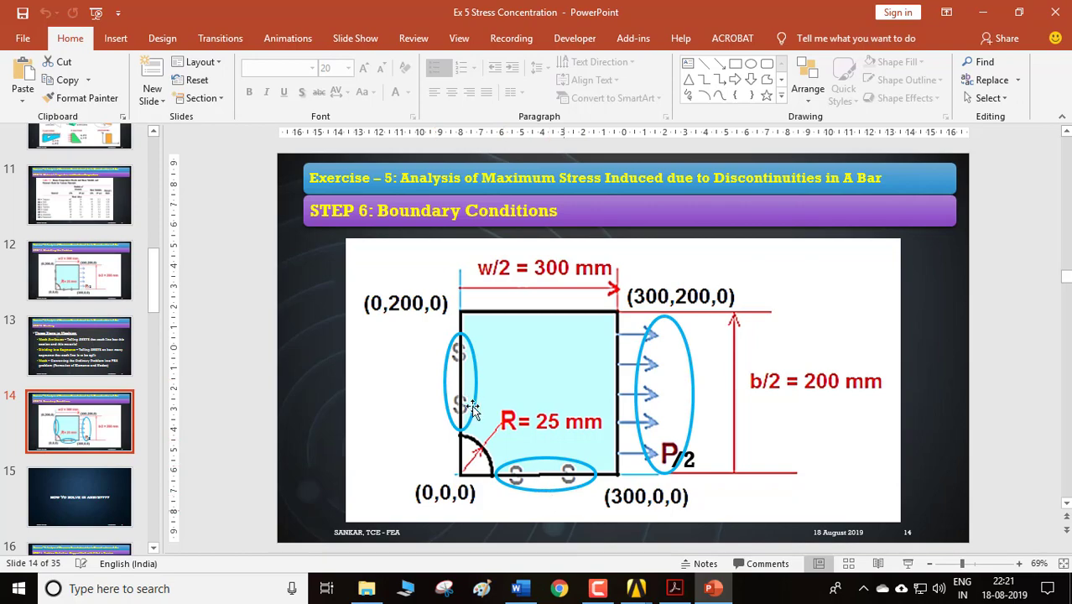
pyautogui.click(983, 12)
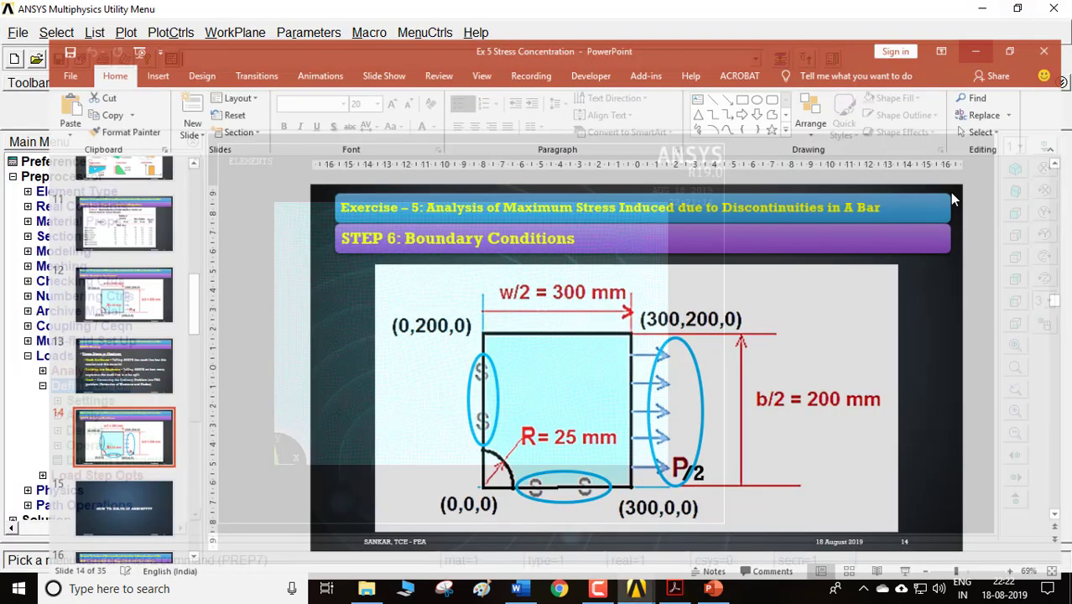
# - Apply a structural symmetry boundary condition with area to the plate's lower horizontal edge, picking the plate as the containing area
pyautogui.click(83, 416)
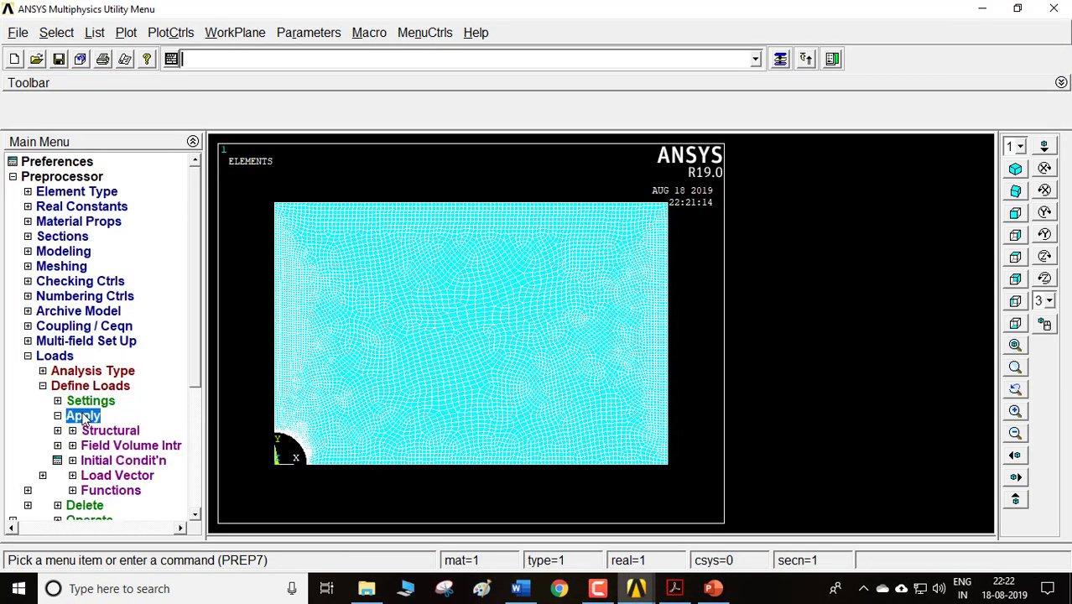
pyautogui.click(126, 432)
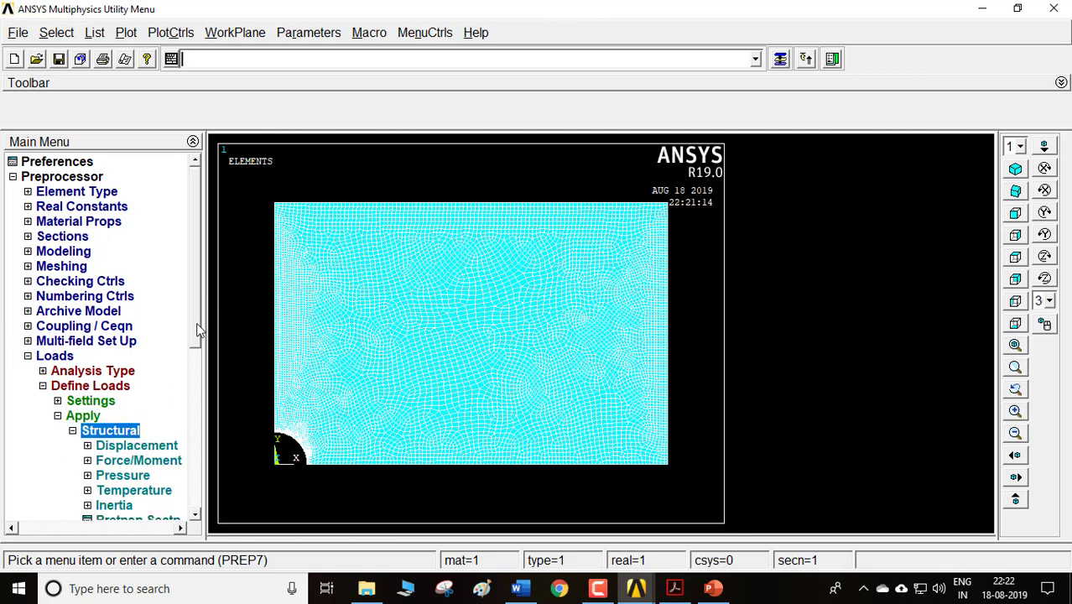
pyautogui.moveTo(199, 331); pyautogui.dragTo(211, 454)
pyautogui.click(108, 236)
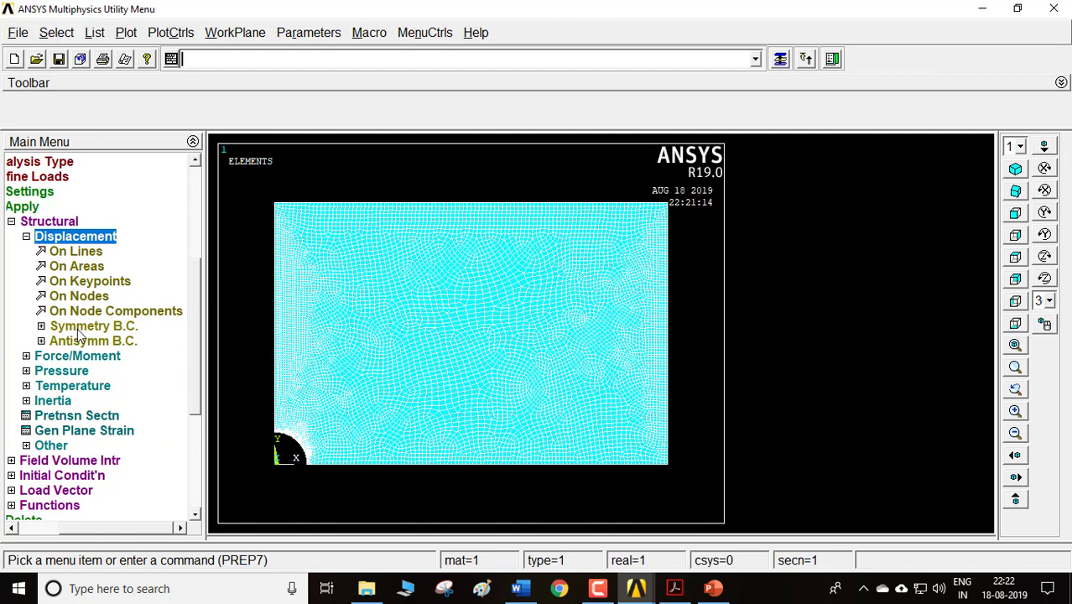
pyautogui.click(80, 329)
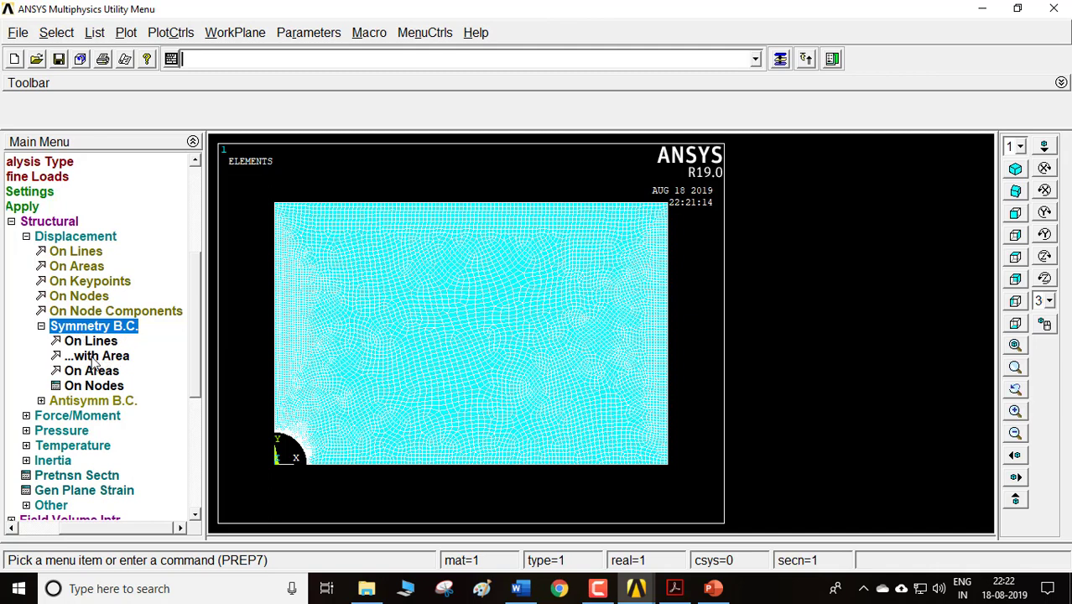
pyautogui.click(97, 357)
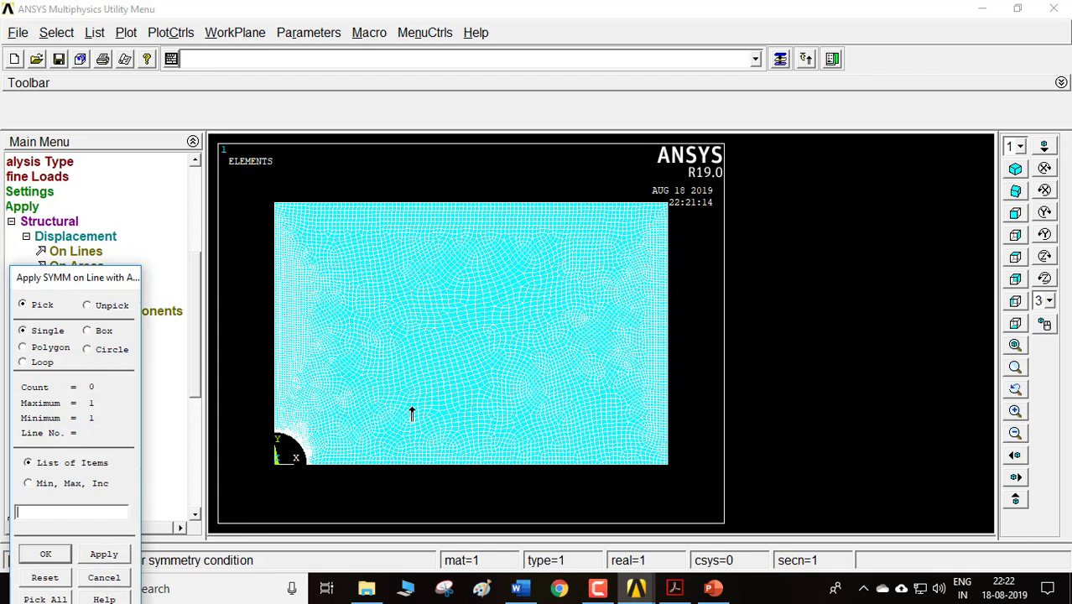
pyautogui.click(369, 464)
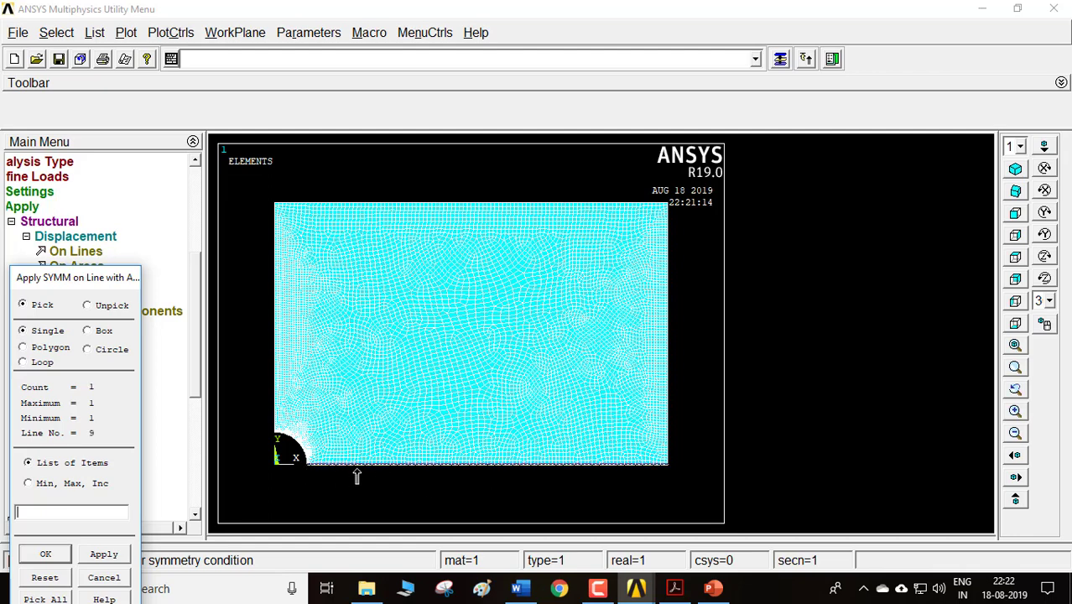
pyautogui.click(107, 555)
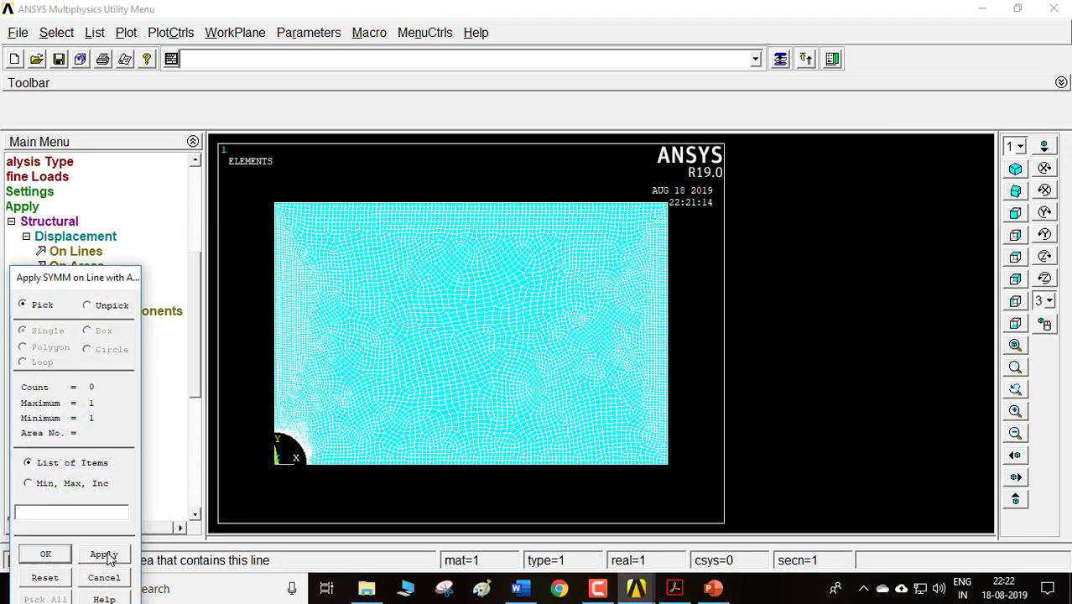
pyautogui.click(408, 372)
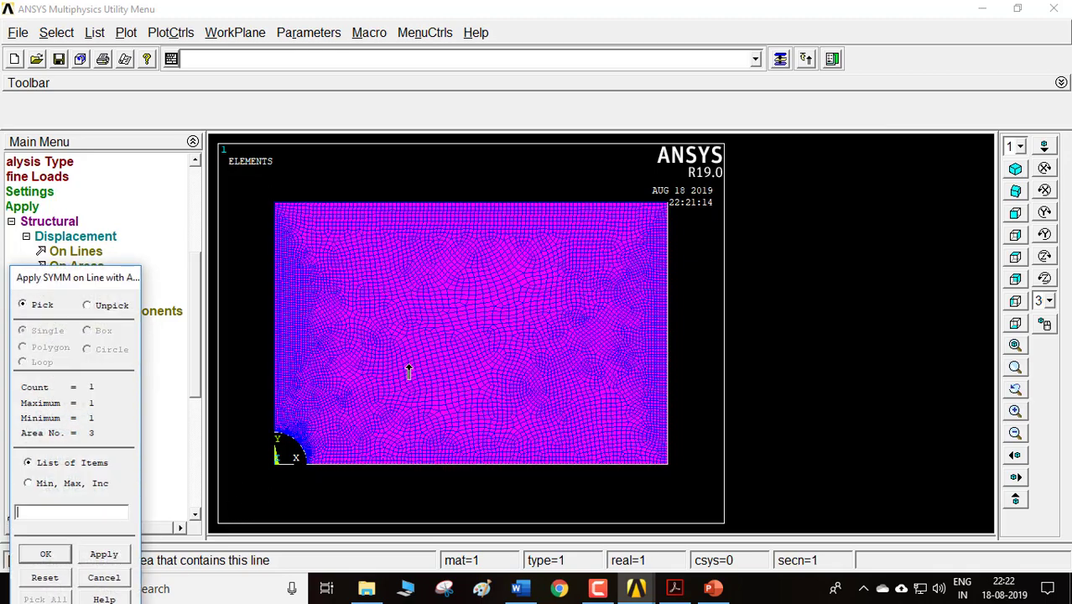
pyautogui.click(57, 554)
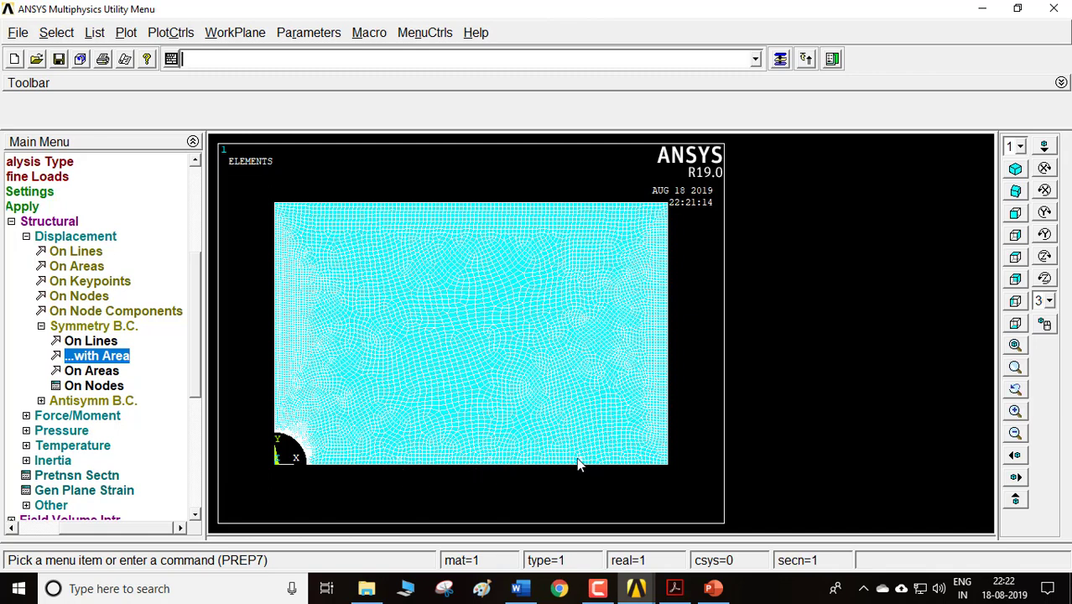
# - Apply a symmetry boundary condition with area to the plate's left vertical edge, picking the plate as the containing area
pyautogui.click(122, 359)
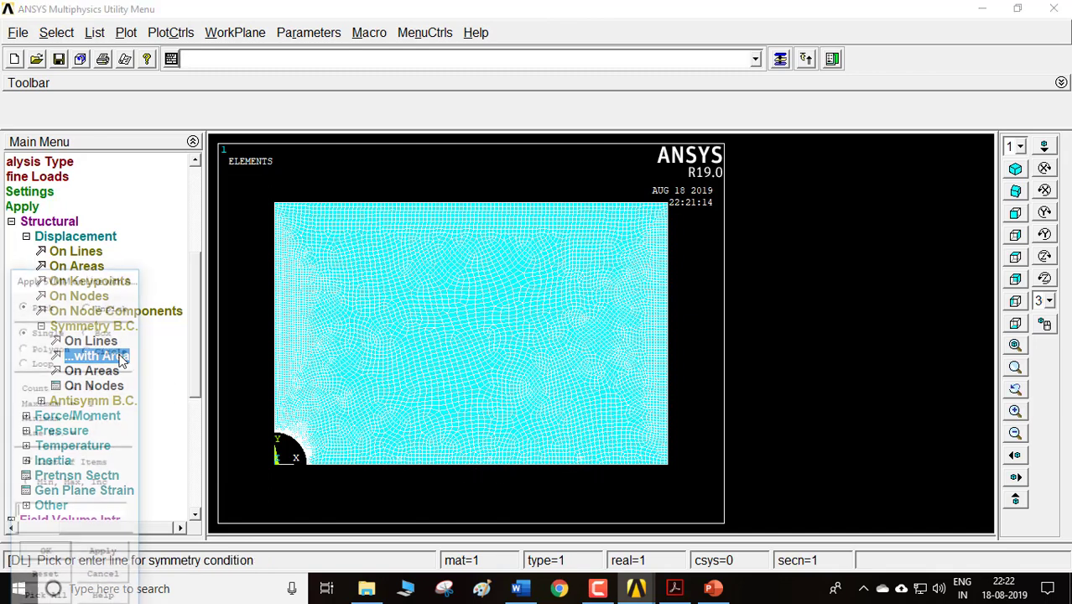
pyautogui.click(265, 356)
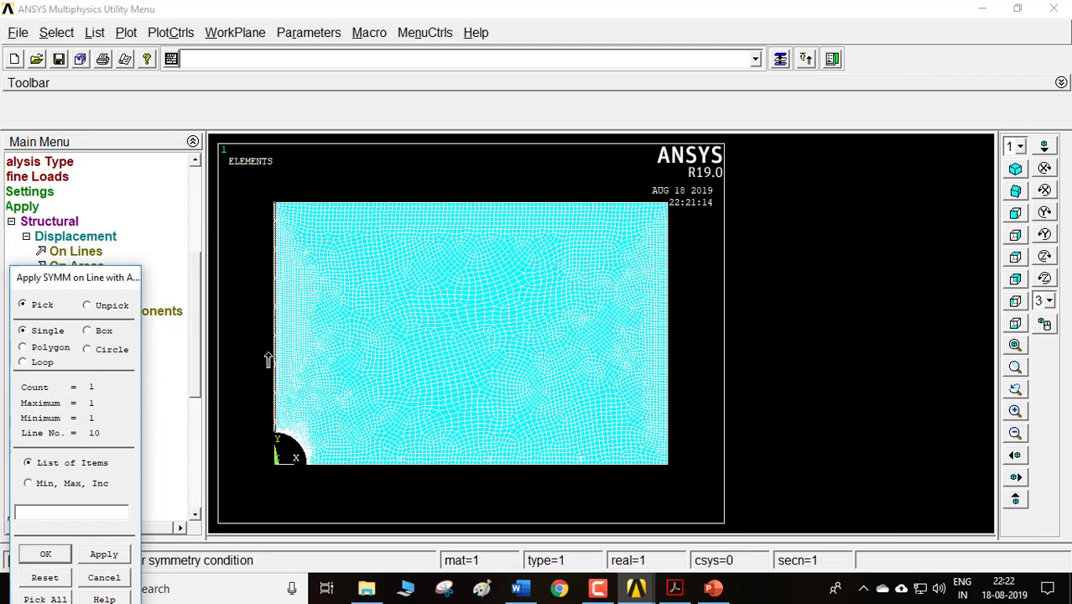
pyautogui.click(118, 560)
pyautogui.click(427, 348)
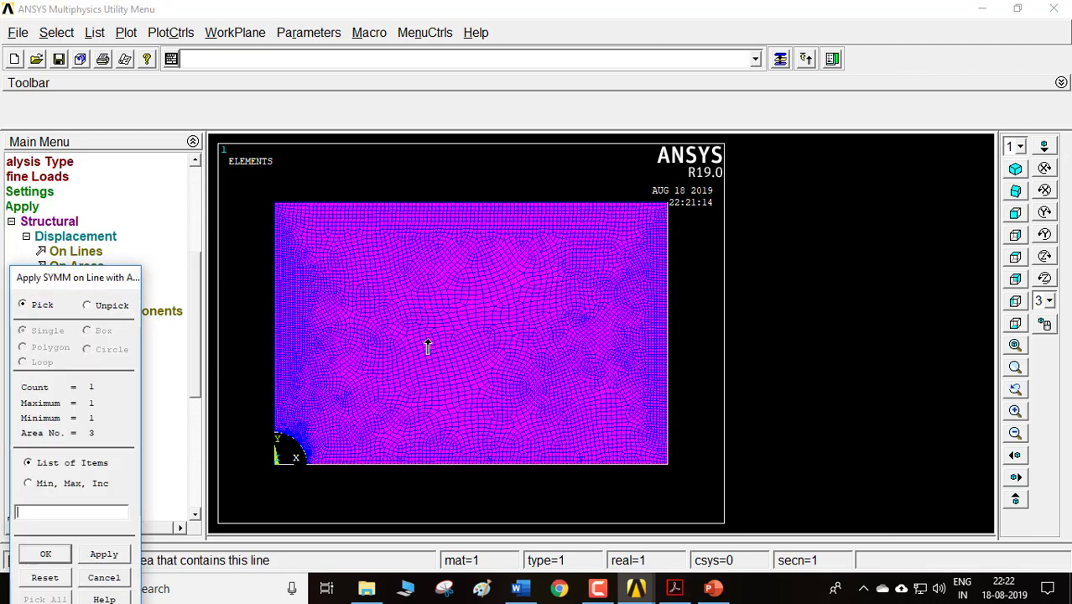
pyautogui.click(47, 555)
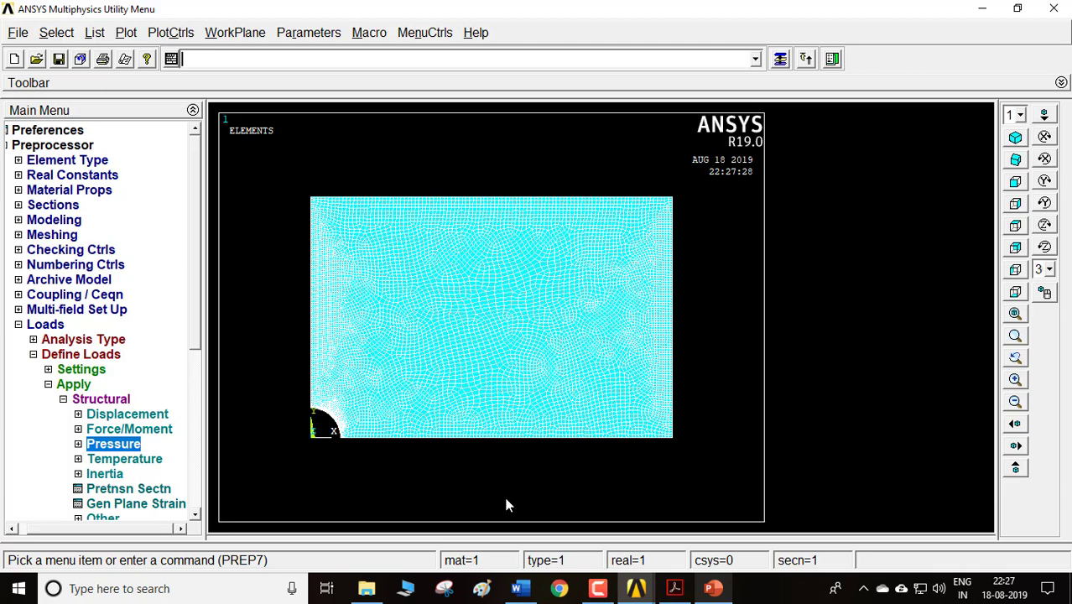
# - Check the pressure P on slide 7 and its loaded edge on slide 12 in PowerPoint, and return to ANSYS
pyautogui.click(713, 588)
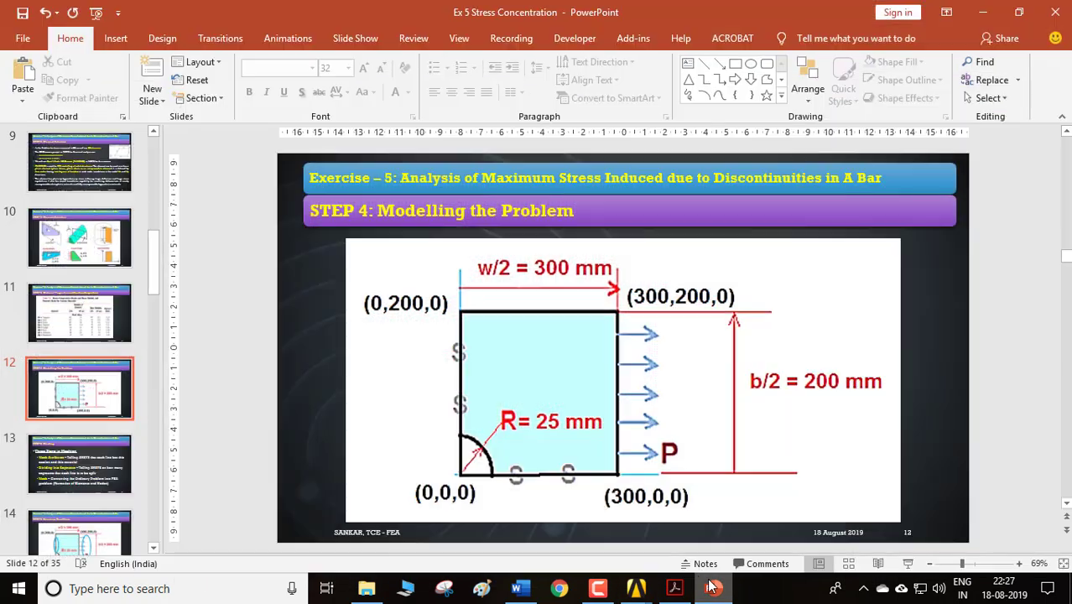
pyautogui.scroll(3, 143, 285)
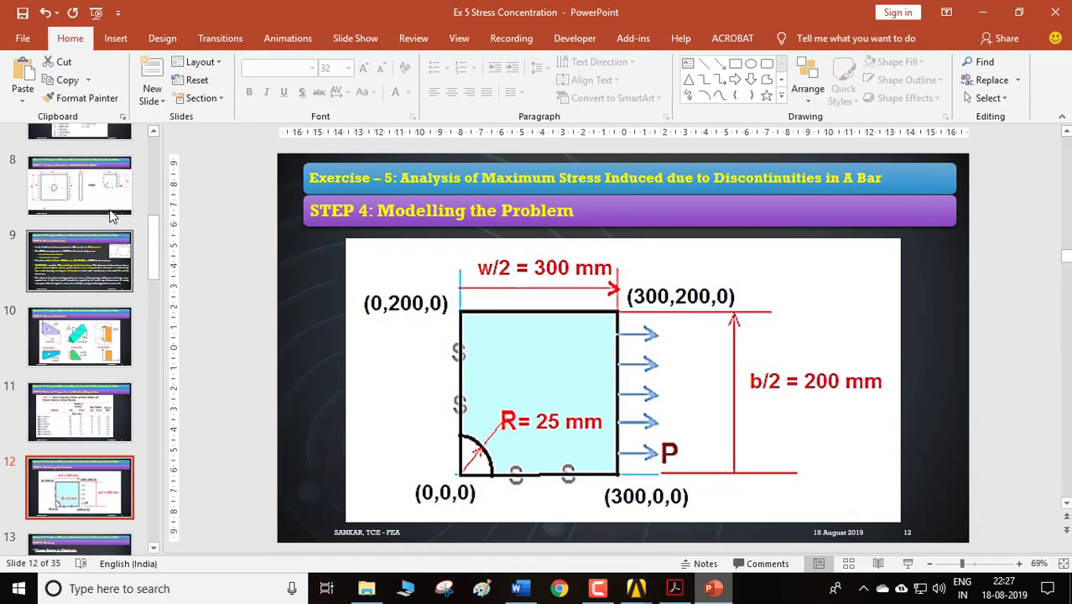
pyautogui.click(103, 202)
pyautogui.click(90, 137)
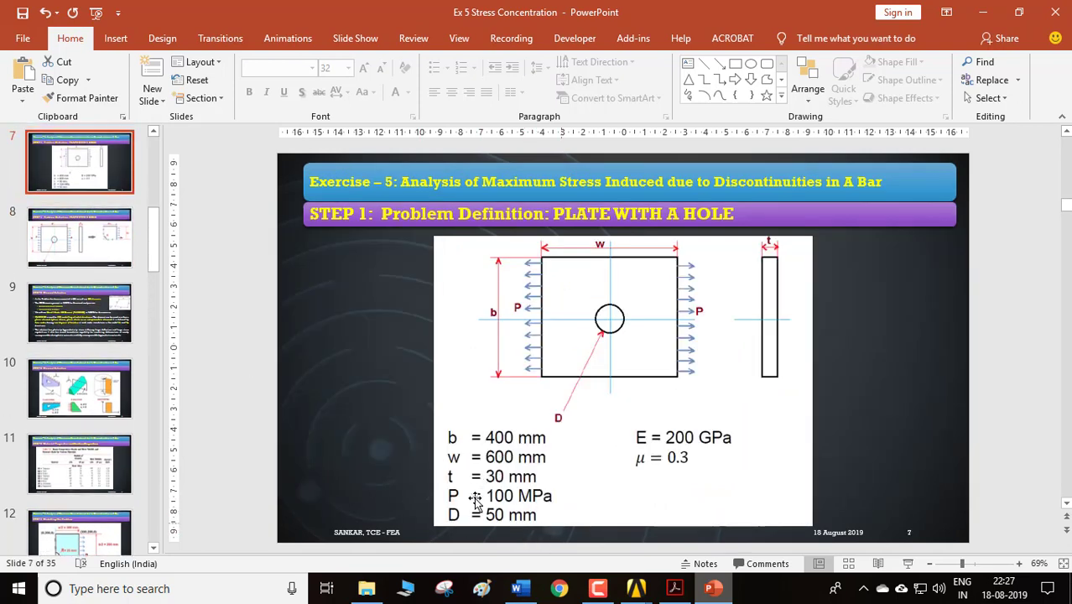
pyautogui.click(94, 541)
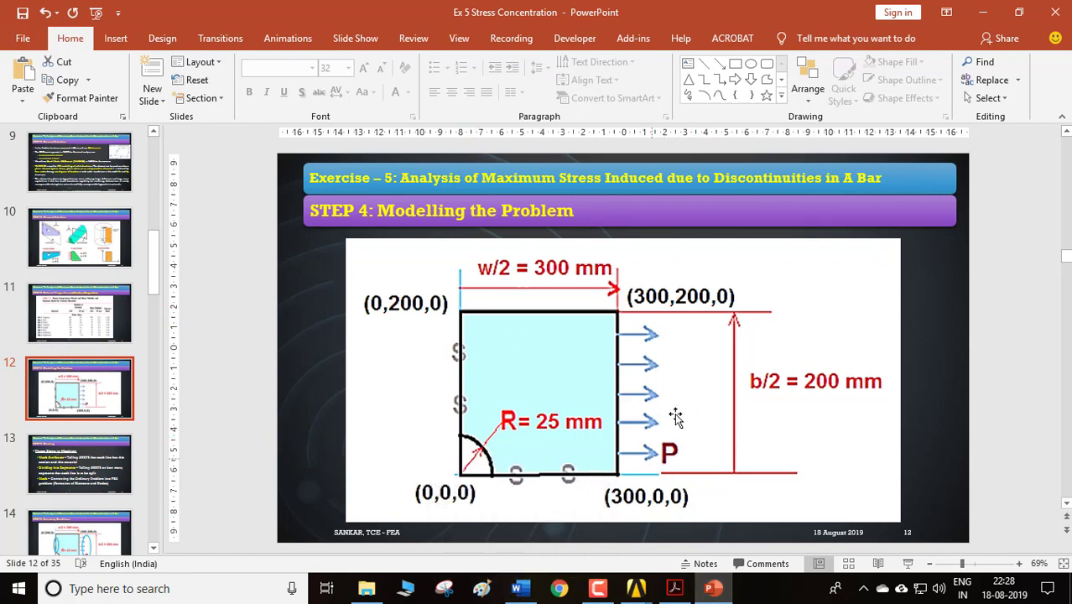
pyautogui.click(719, 599)
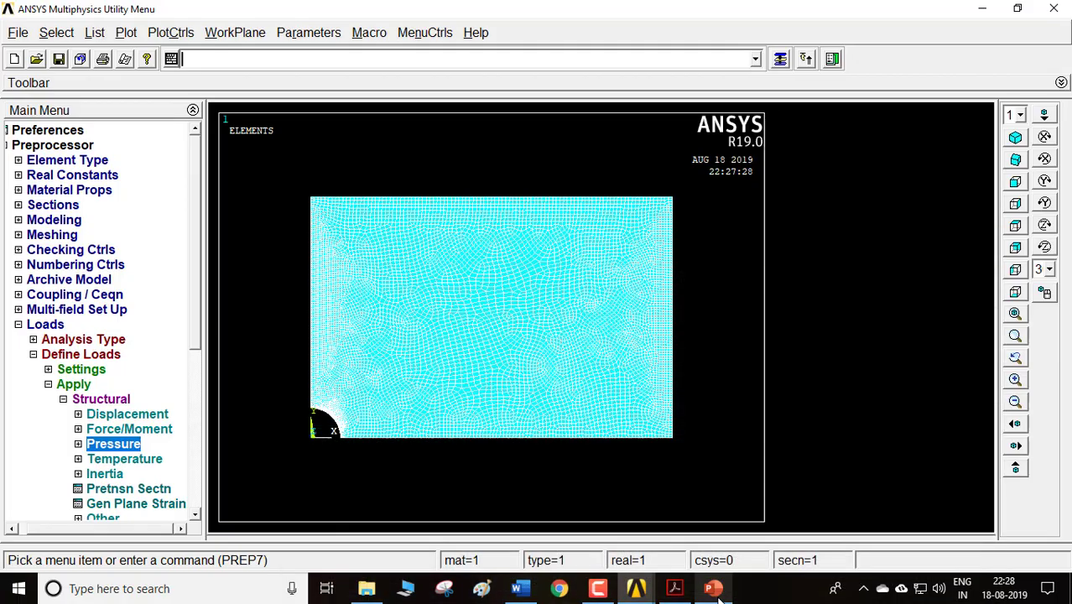
# - Apply a constant pressure of -100 to the plate's right vertical edge, checking the loaded edge on the PowerPoint slide before confirming
pyautogui.click(117, 445)
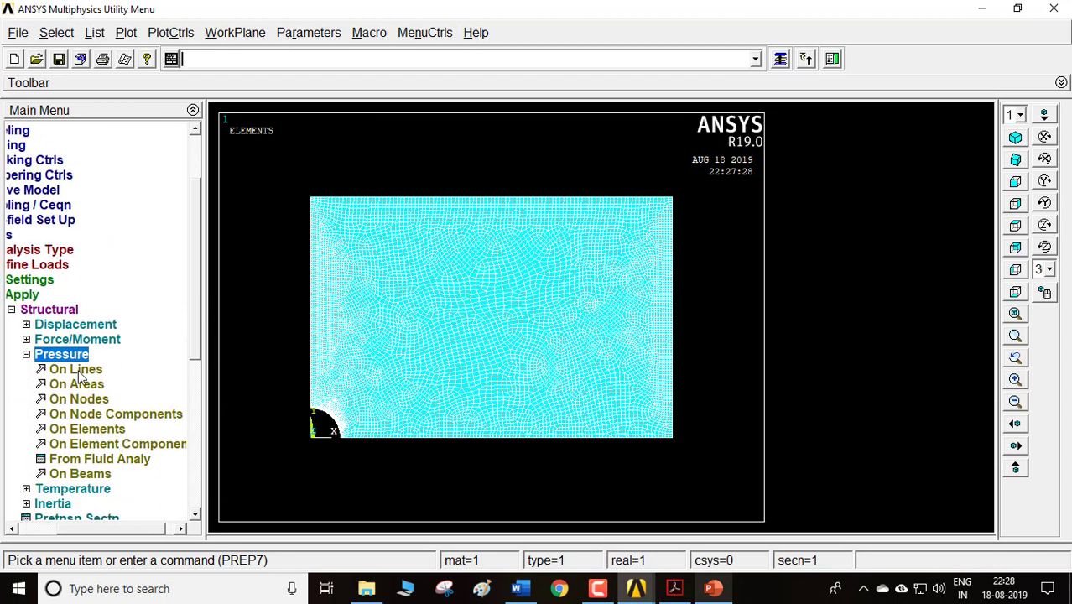
pyautogui.click(78, 371)
pyautogui.click(672, 352)
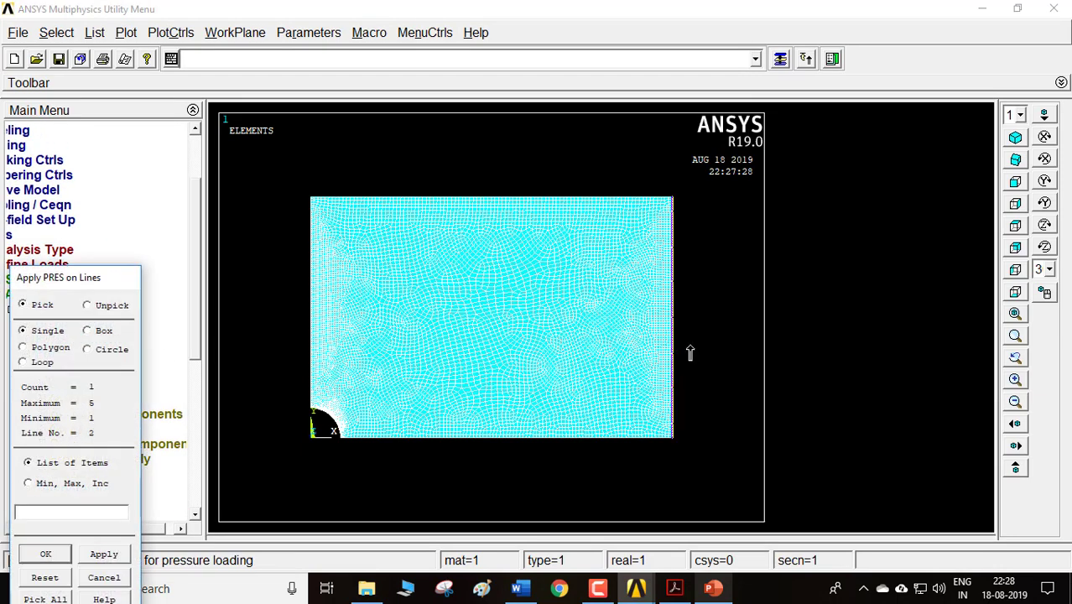
pyautogui.click(46, 554)
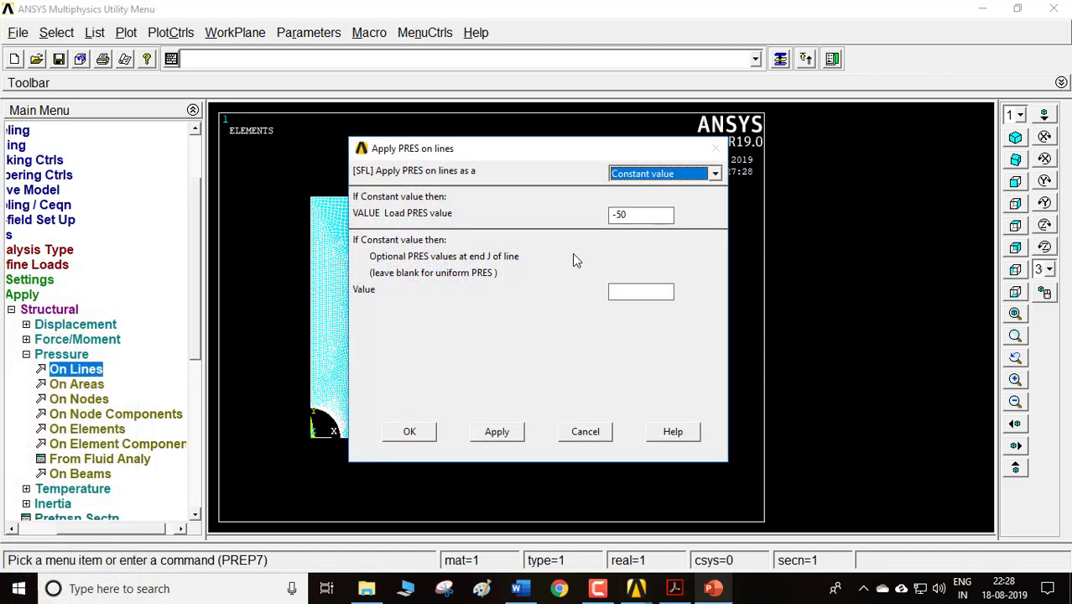
pyautogui.click(623, 217)
pyautogui.press('BackSpace')
pyautogui.press('BackSpace')
pyautogui.press('BackSpace')
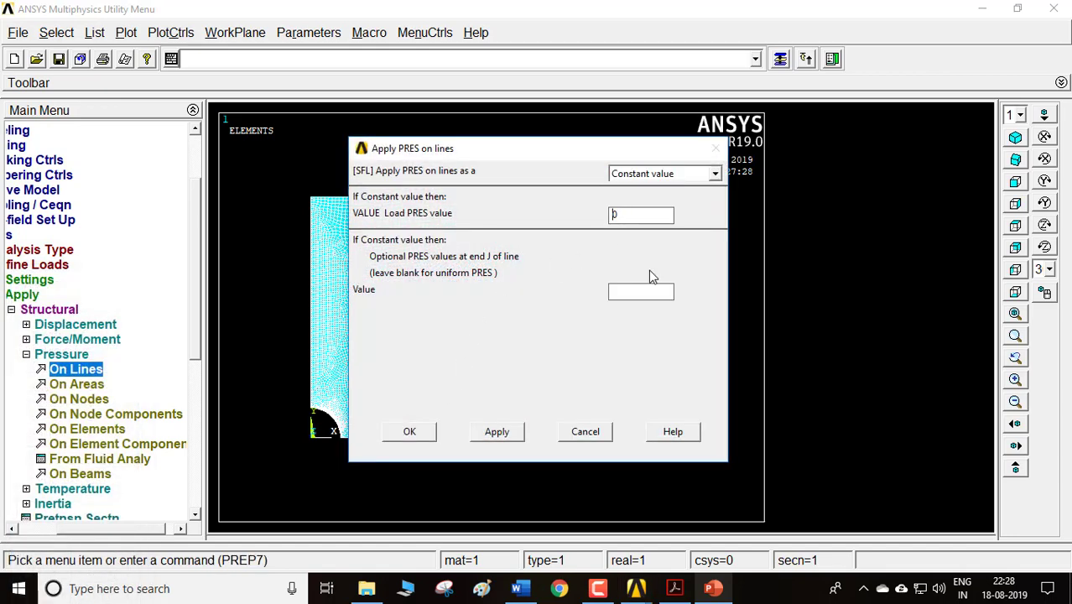
pyautogui.write('-100')
pyautogui.click(707, 590)
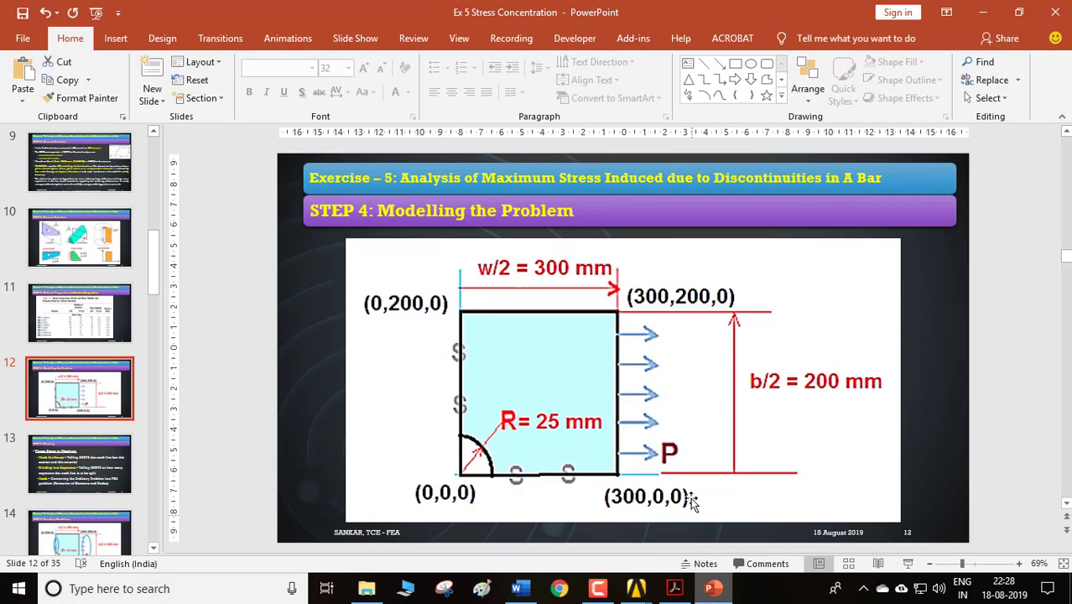
pyautogui.hotkey('alt', 'Tab')
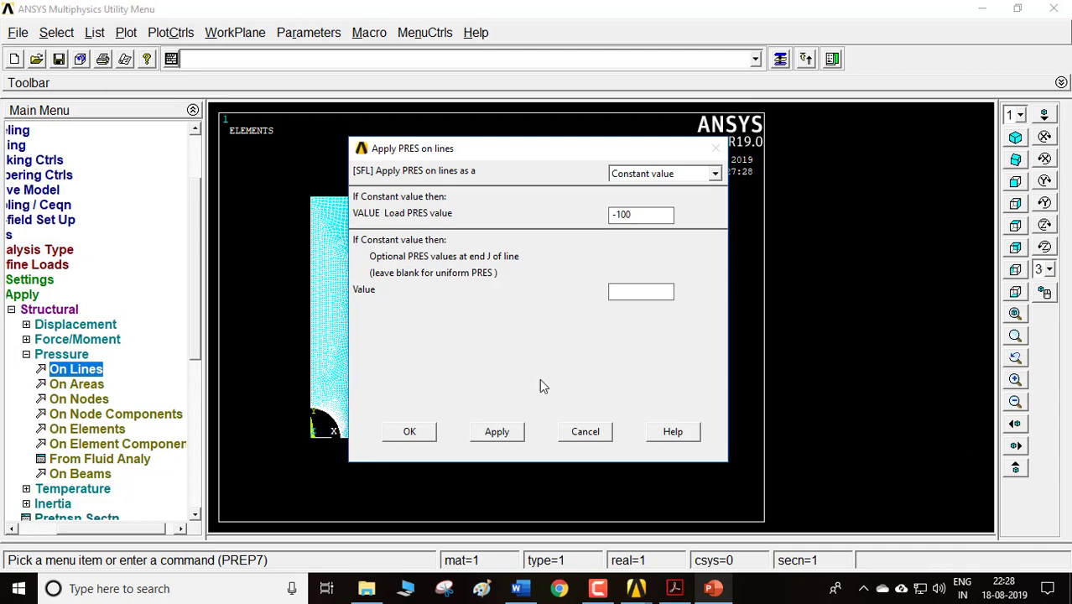
pyautogui.click(408, 433)
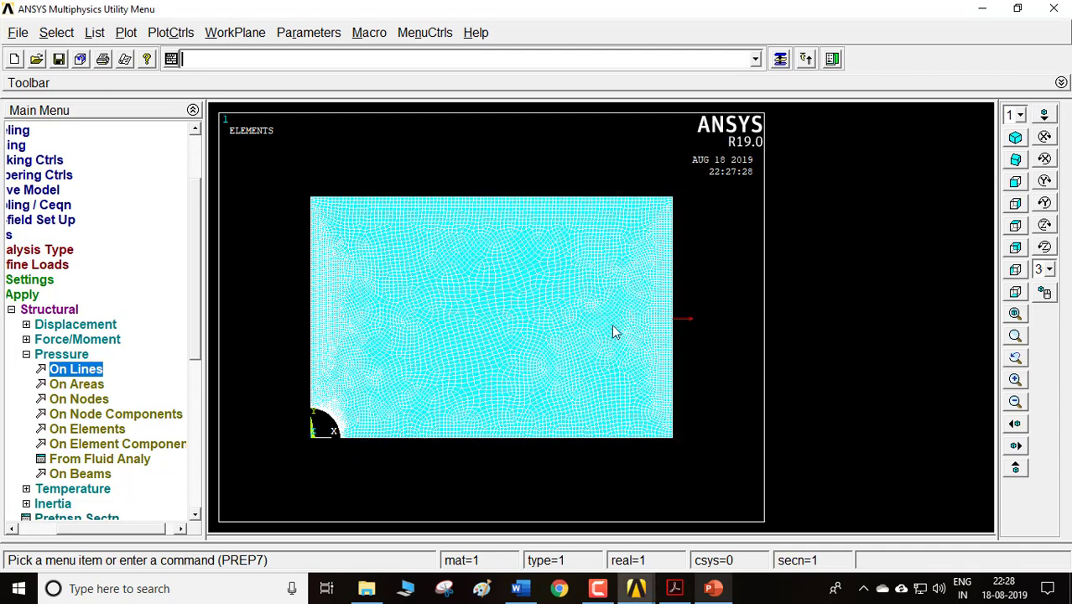
# - Solve the current load step and close the solution status listing
pyautogui.click(21, 299)
pyautogui.click(59, 238)
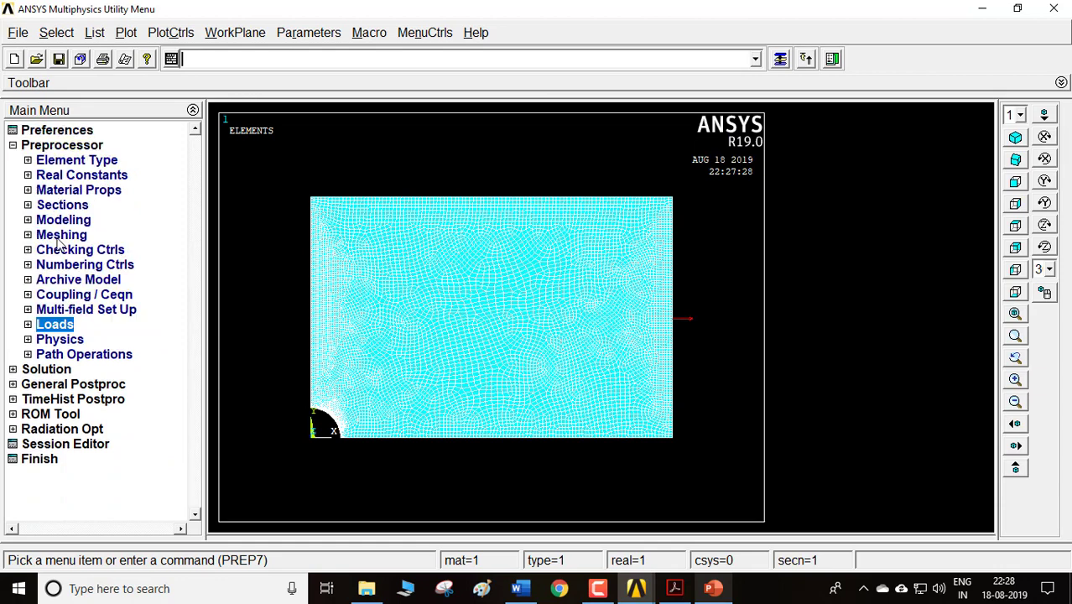
pyautogui.click(51, 371)
pyautogui.click(67, 254)
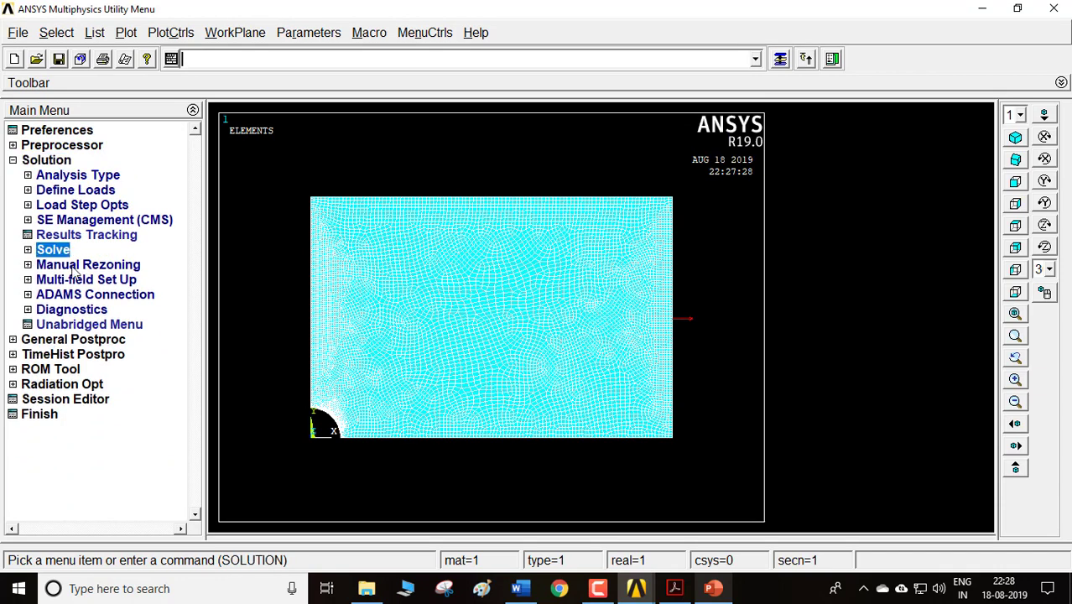
pyautogui.click(59, 252)
pyautogui.click(80, 279)
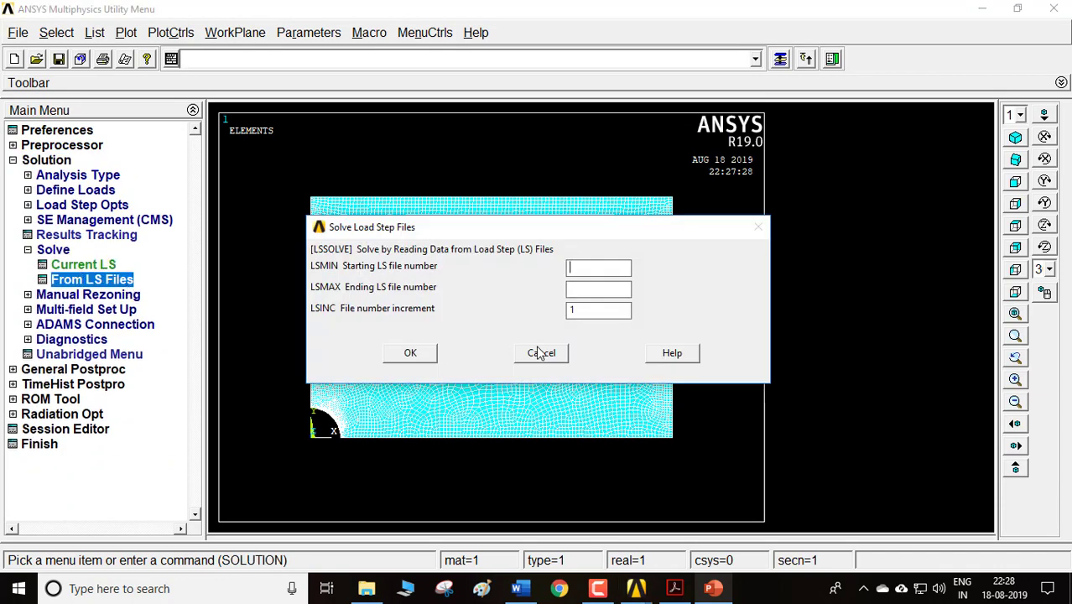
pyautogui.click(541, 353)
pyautogui.click(84, 265)
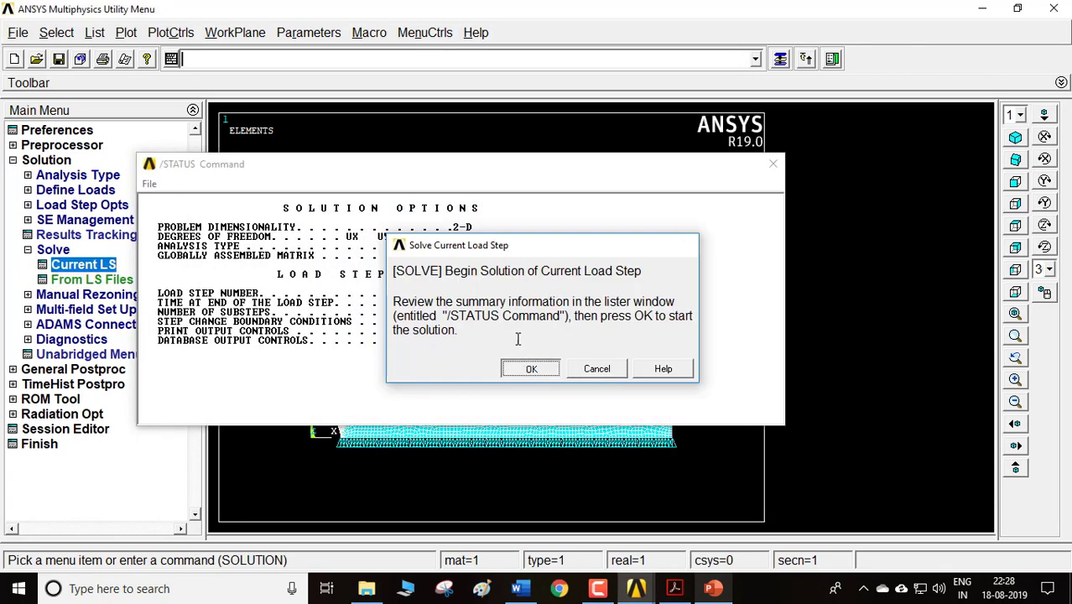
pyautogui.press('Return')
pyautogui.click(192, 114)
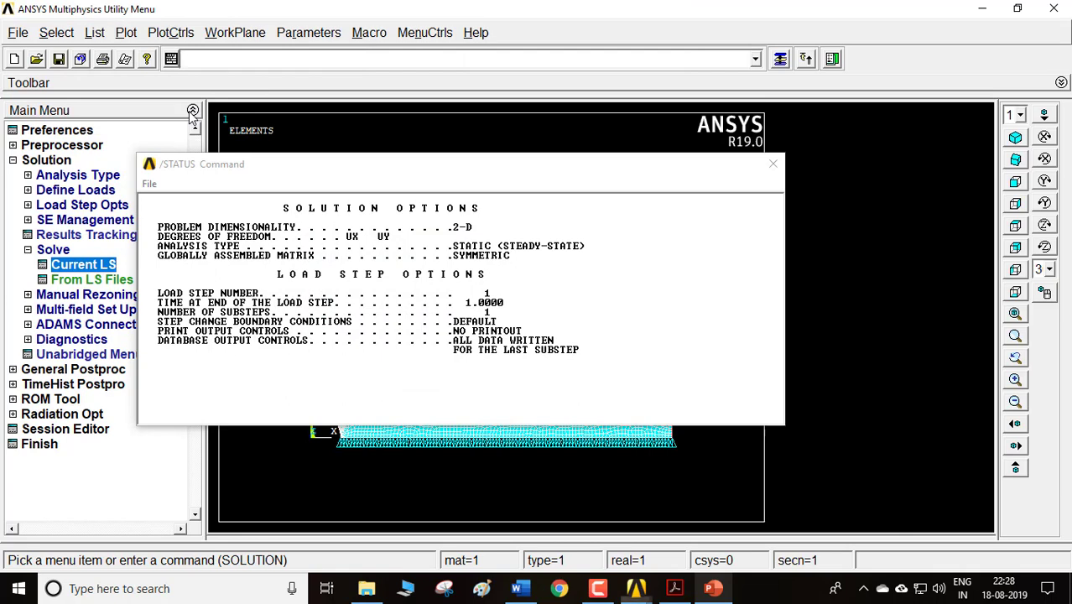
pyautogui.click(211, 118)
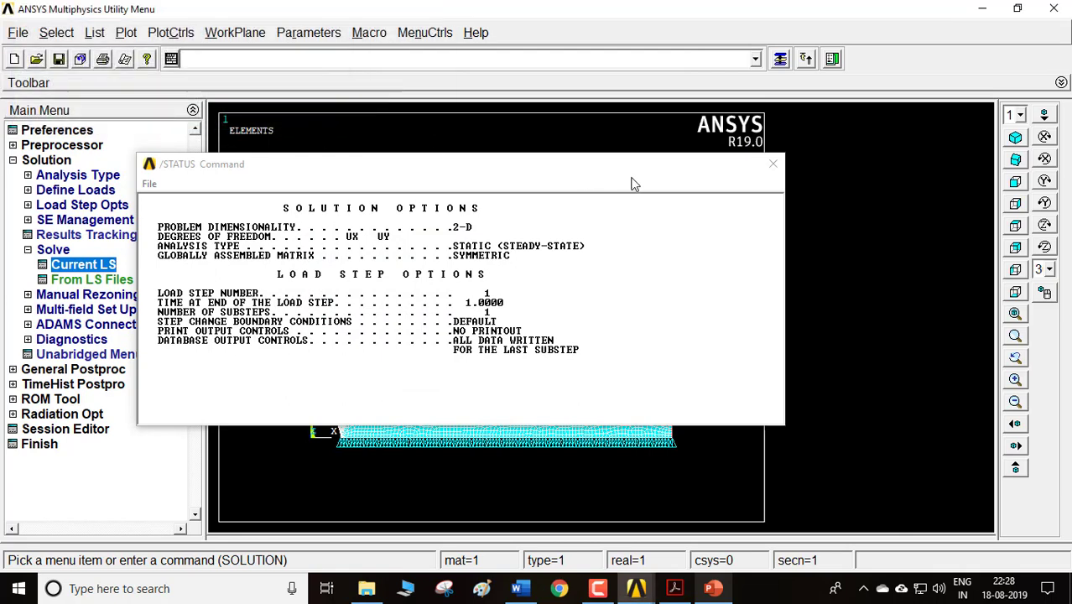
pyautogui.click(773, 163)
# - Plot the nodal solution contour of the displacement vector sum, showing the deformed shape only
pyautogui.click(102, 372)
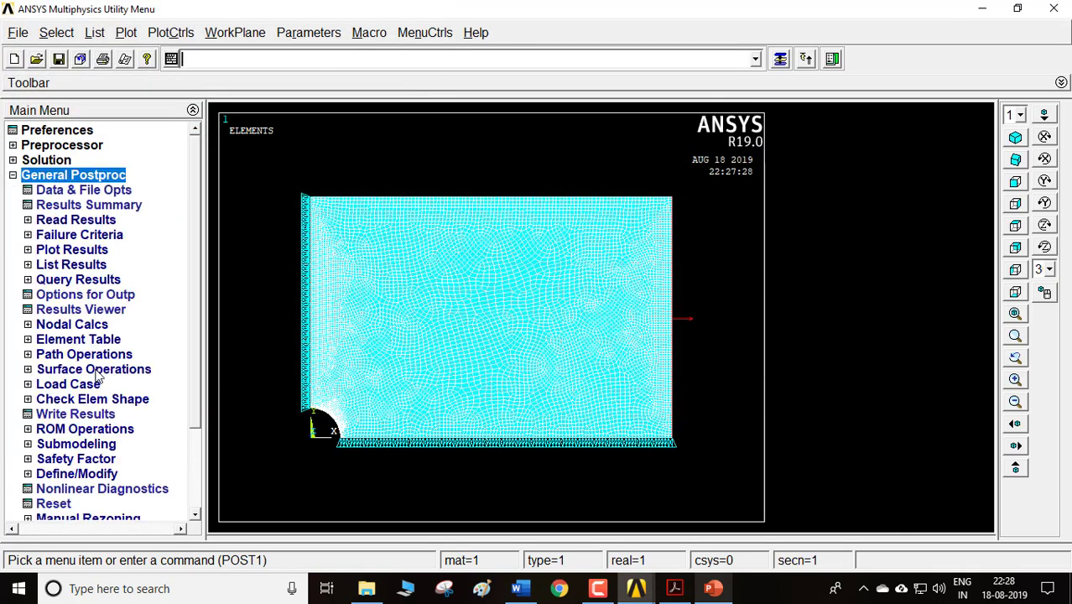
pyautogui.click(75, 252)
pyautogui.click(94, 295)
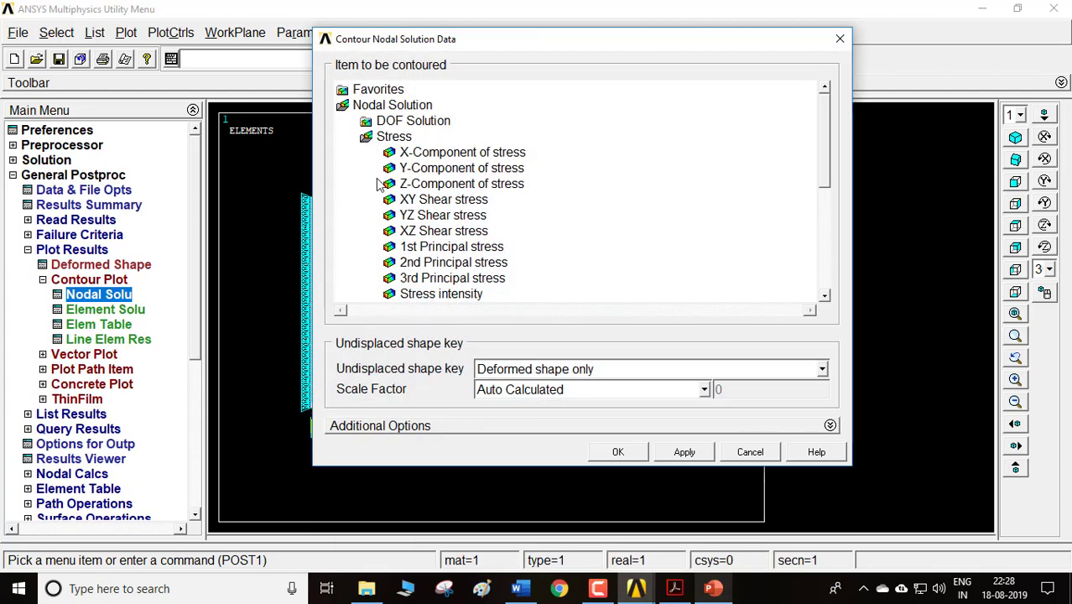
pyautogui.click(417, 121)
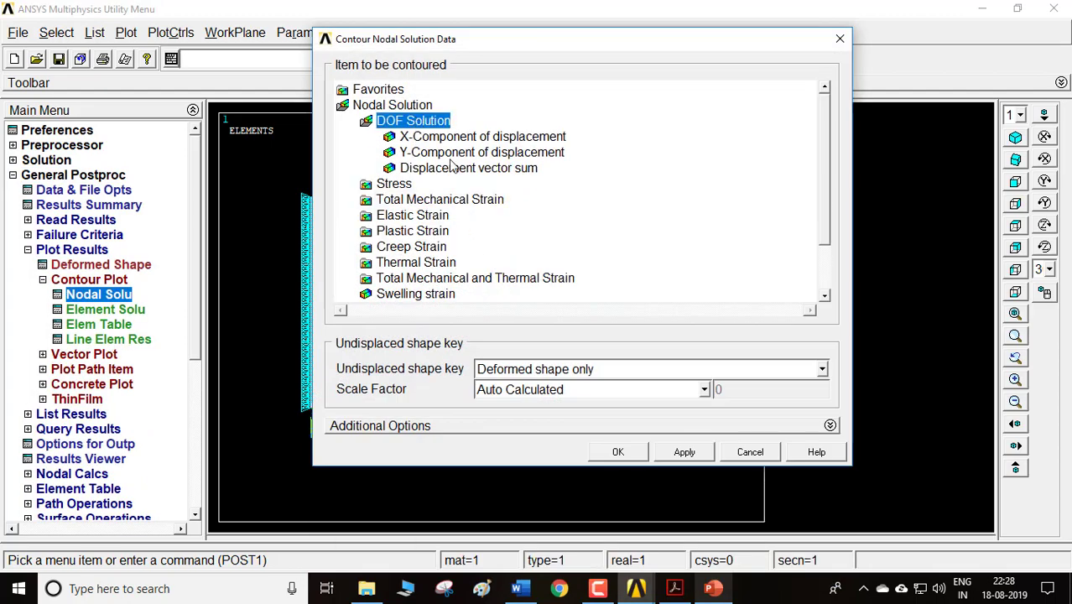
pyautogui.click(453, 169)
pyautogui.click(615, 448)
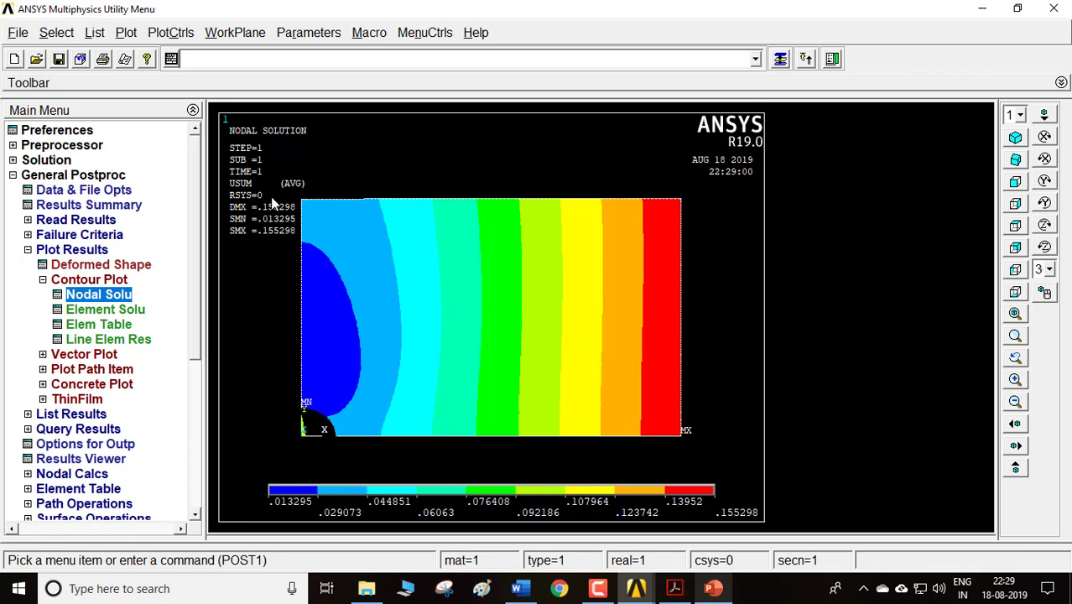
pyautogui.click(170, 31)
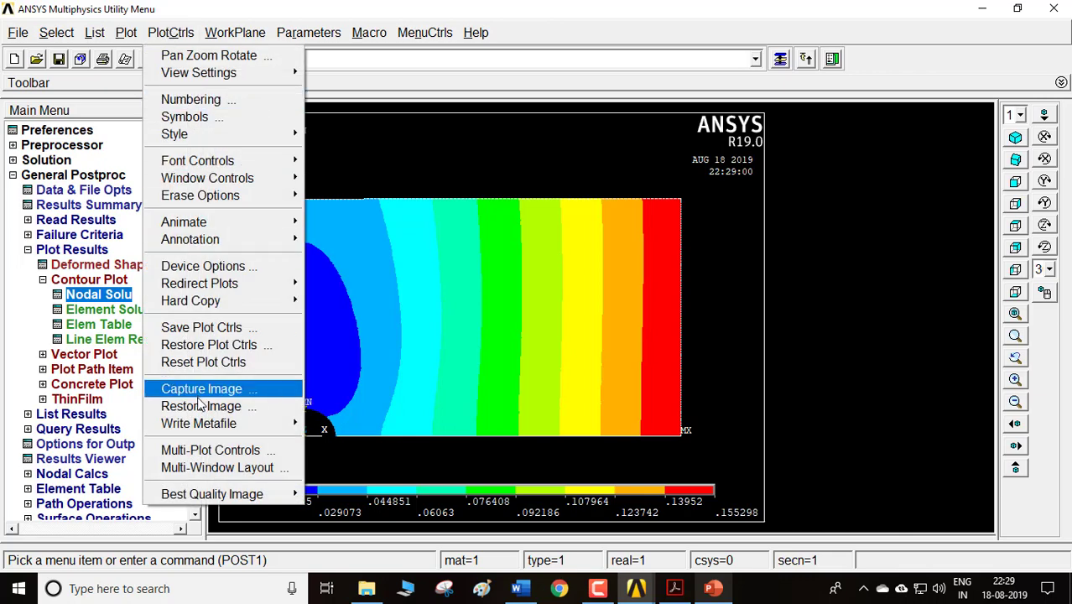
pyautogui.moveTo(228, 423)
pyautogui.click(407, 450)
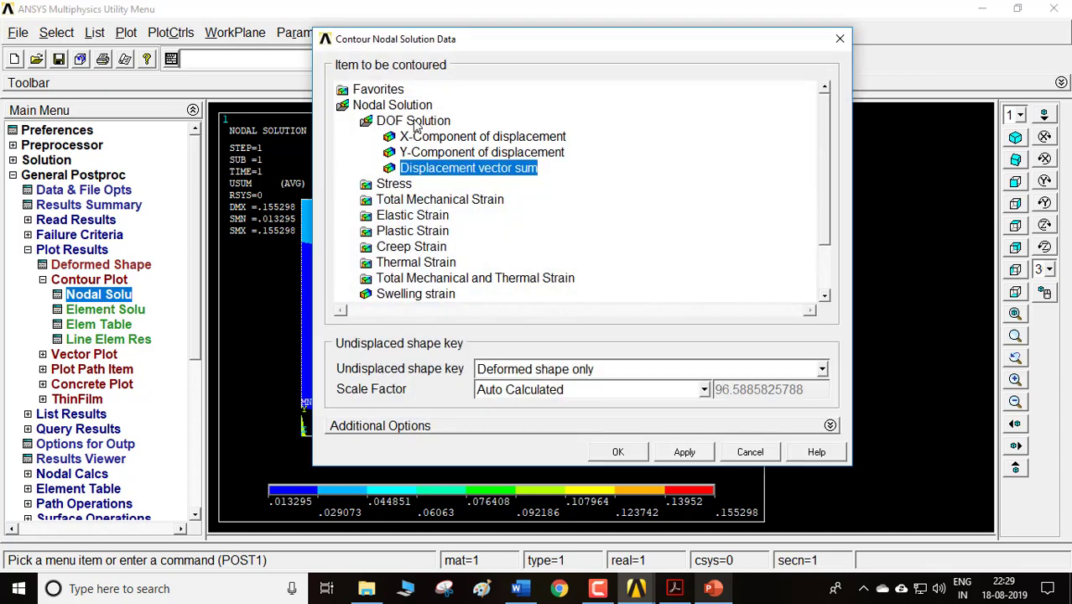
# - Plot the nodal solution contour of the von Mises stress, showing the deformed shape only
pyautogui.doubleClick(413, 121)
pyautogui.doubleClick(394, 136)
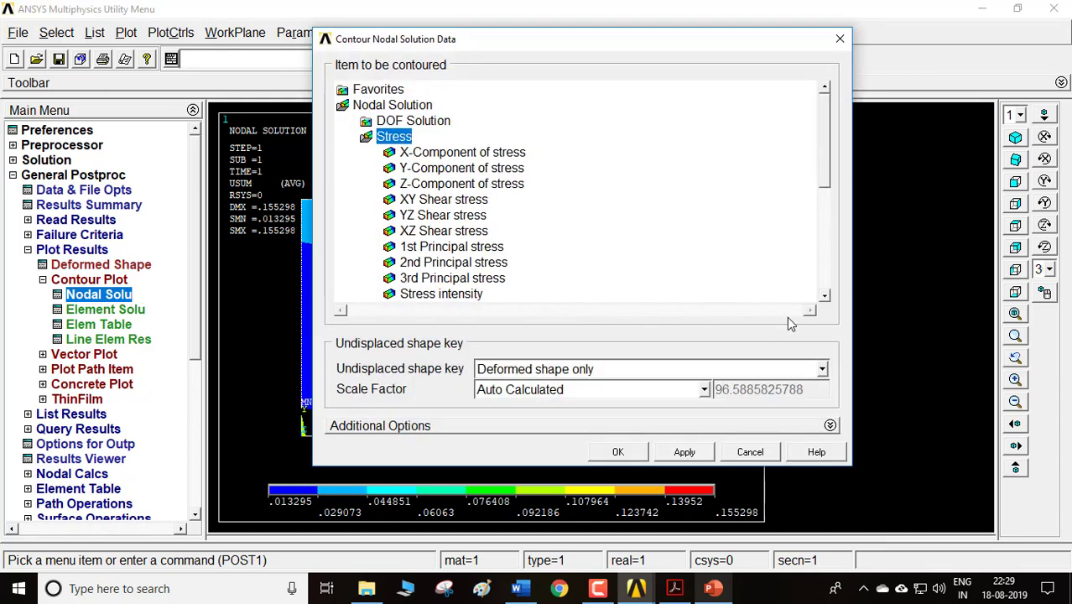
pyautogui.click(824, 296)
pyautogui.click(824, 296)
pyautogui.click(825, 296)
pyautogui.click(433, 263)
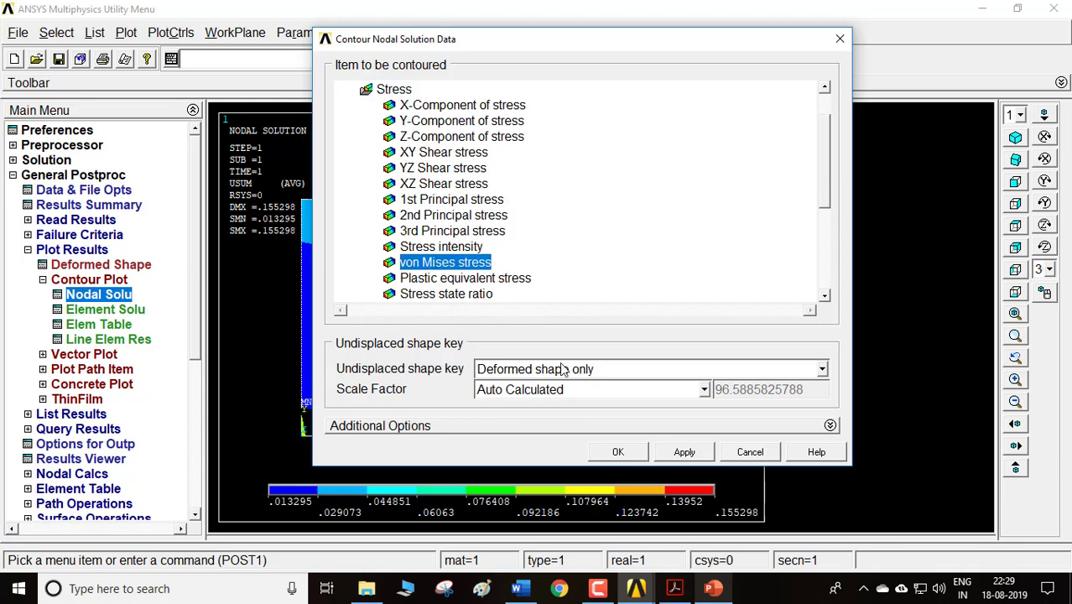
pyautogui.click(634, 452)
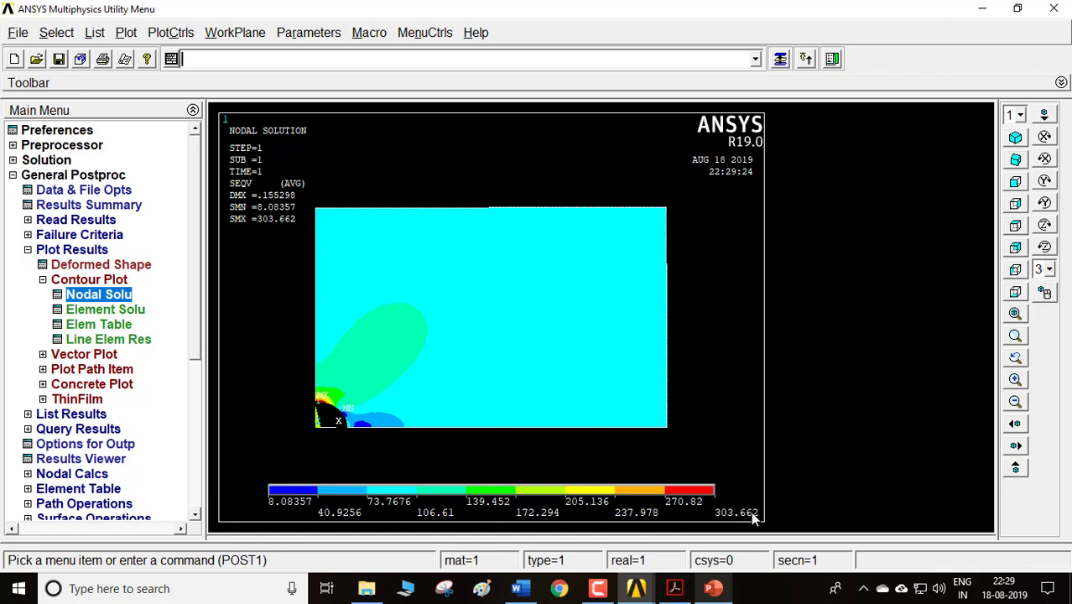
# - Switch to Binder1.pdf in Acrobat and review the plate's given data and the stress concentration factors in Table 6.1
pyautogui.click(675, 588)
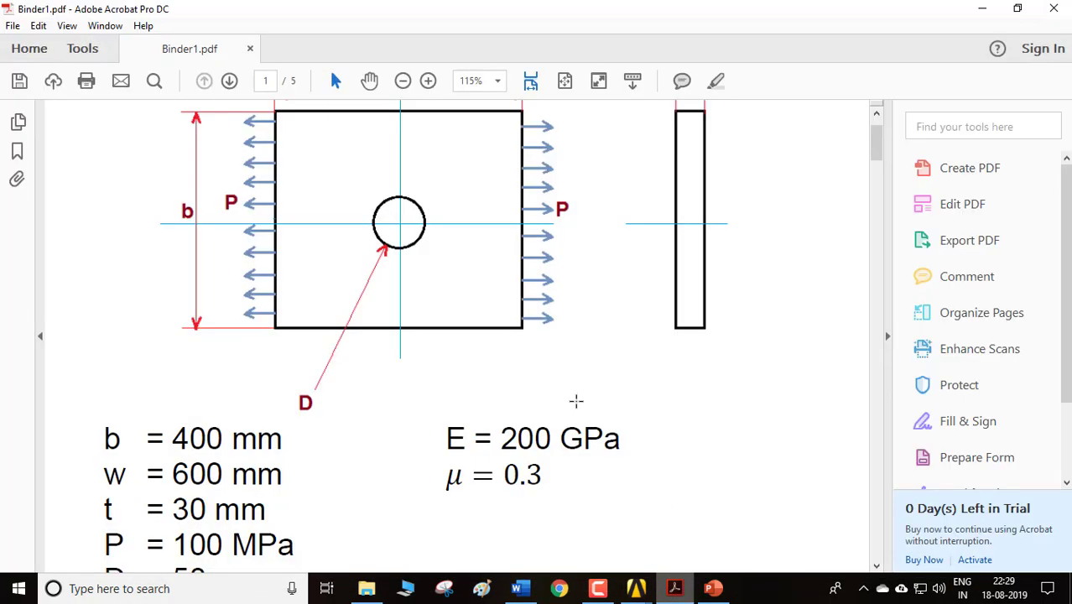
pyautogui.scroll(1, 575, 352)
pyautogui.scroll(-5, 553, 310)
pyautogui.scroll(-5, 537, 336)
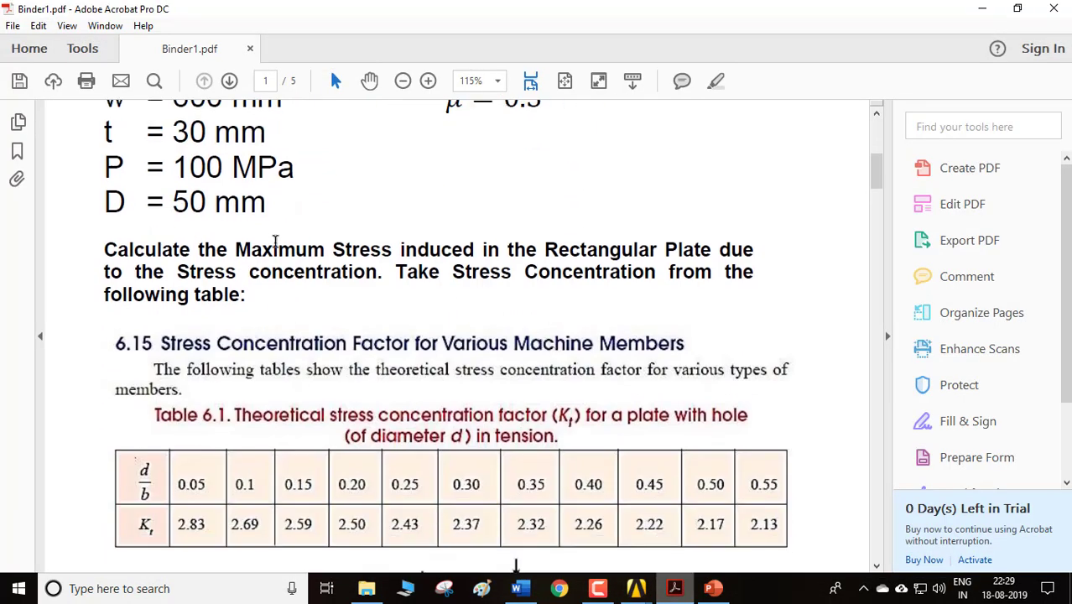
pyautogui.scroll(-6, 522, 331)
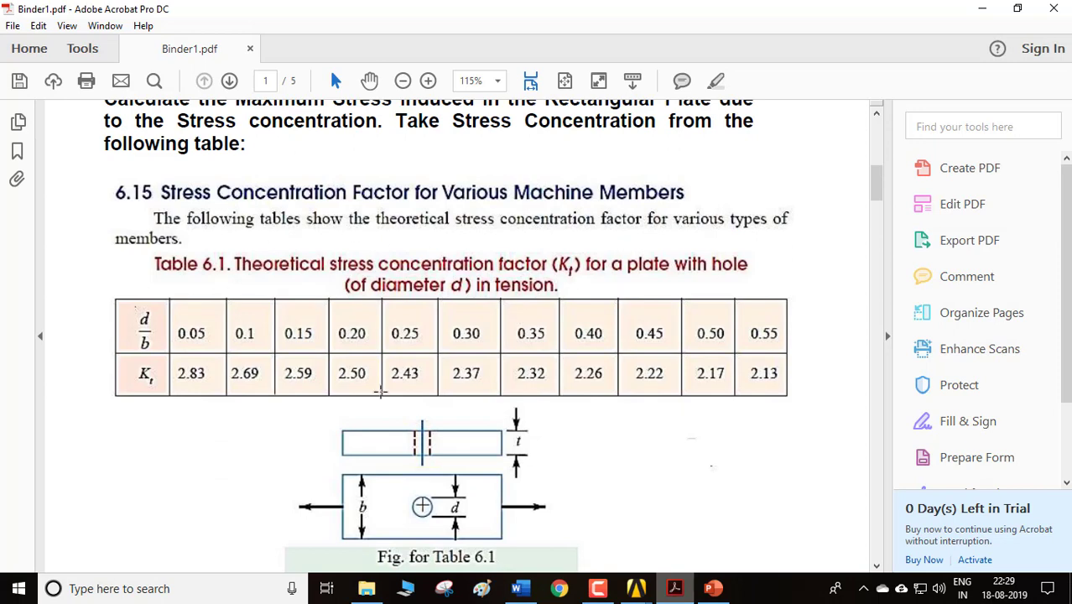
pyautogui.scroll(3, 454, 370)
pyautogui.scroll(12, 372, 480)
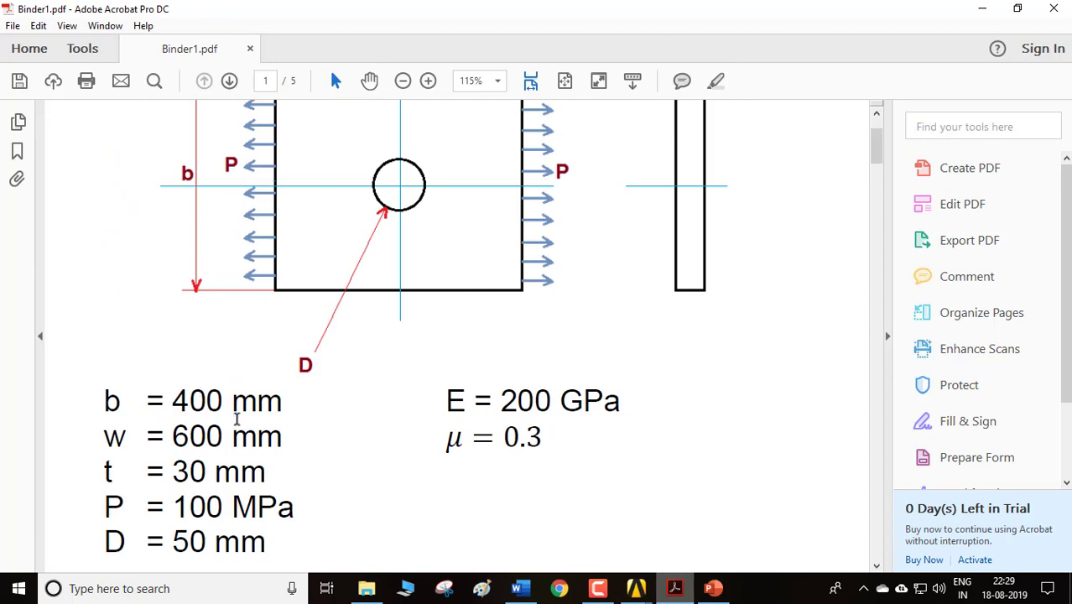
# - Examine the graph of Kt against D/b ratio on page 2 and compare it with Table 6.1 and the hole's D/b ratio
pyautogui.scroll(-15, 239, 418)
pyautogui.scroll(-3, 246, 424)
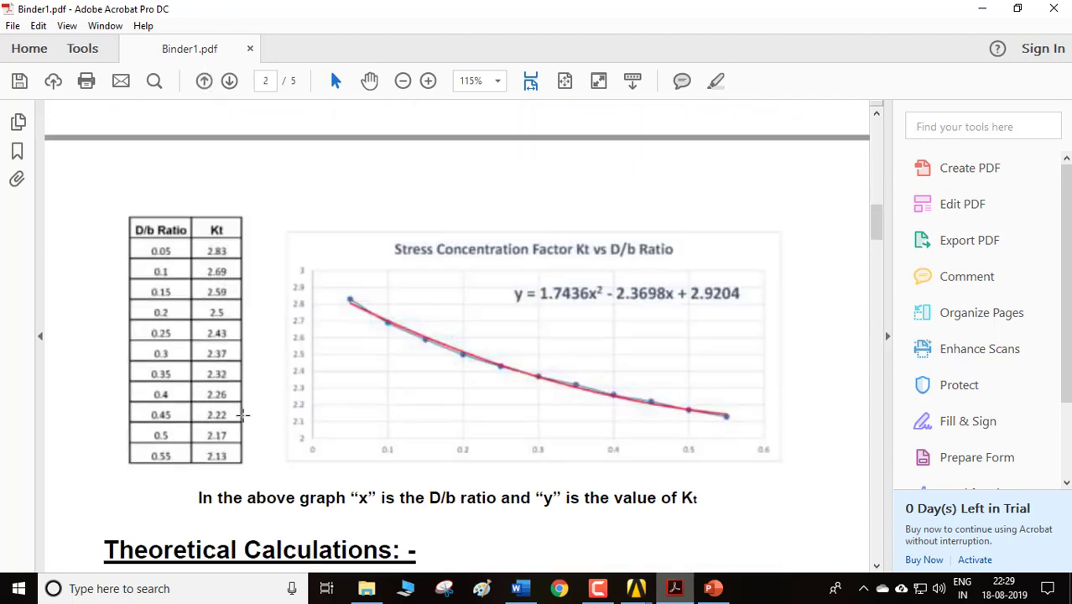
pyautogui.scroll(-7, 247, 411)
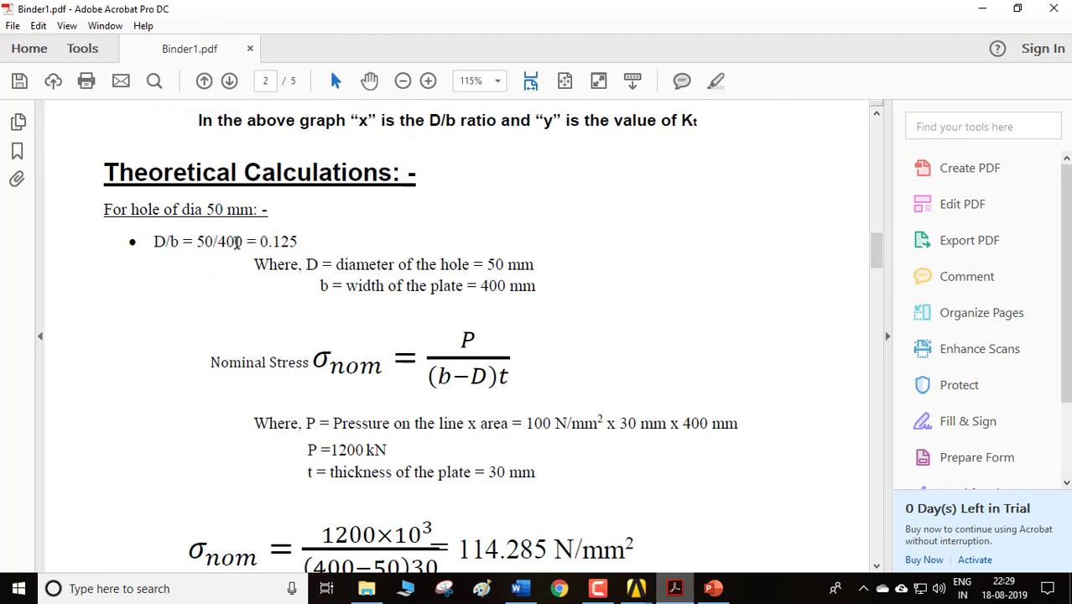
pyautogui.scroll(10, 286, 286)
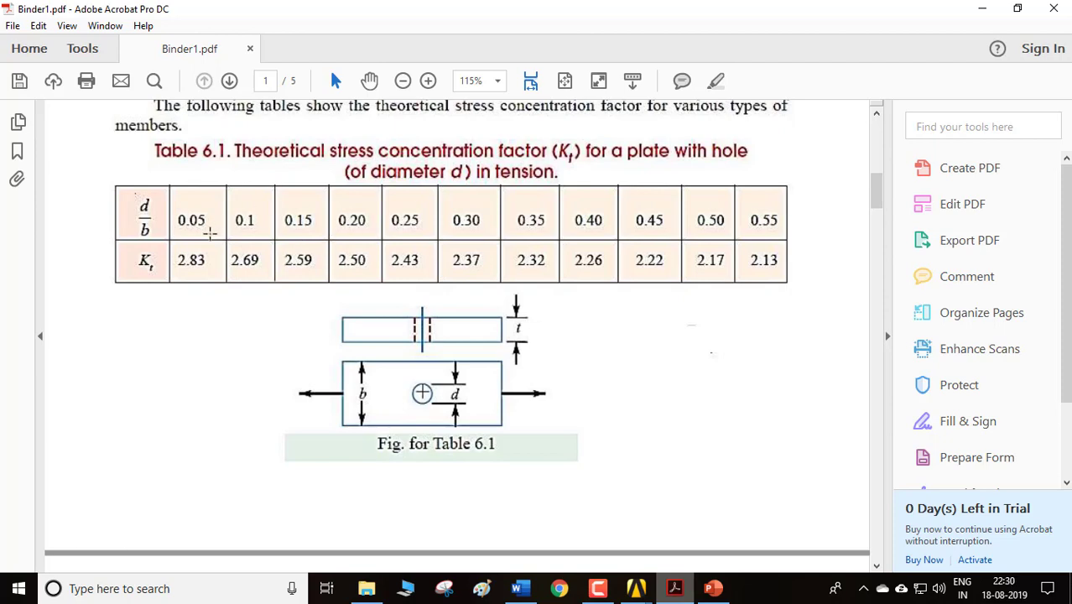
pyautogui.scroll(-10, 256, 323)
pyautogui.scroll(1, 263, 291)
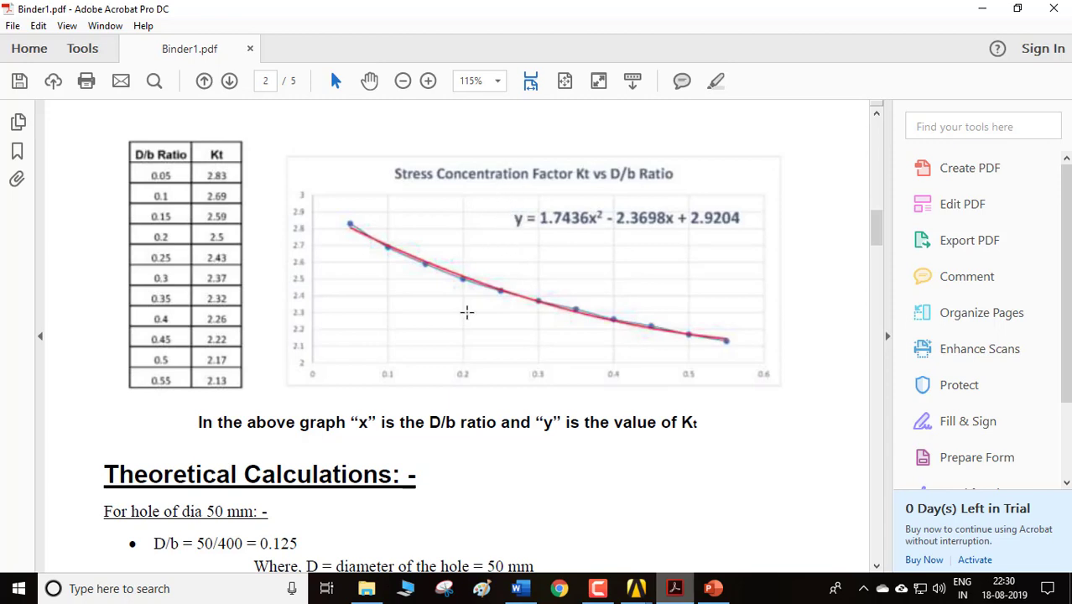
# - Examine the nominal stress, Kt and maximum stress calculations for the 50 mm hole, and return to the plate diagram on page 1
pyautogui.scroll(-5, 467, 315)
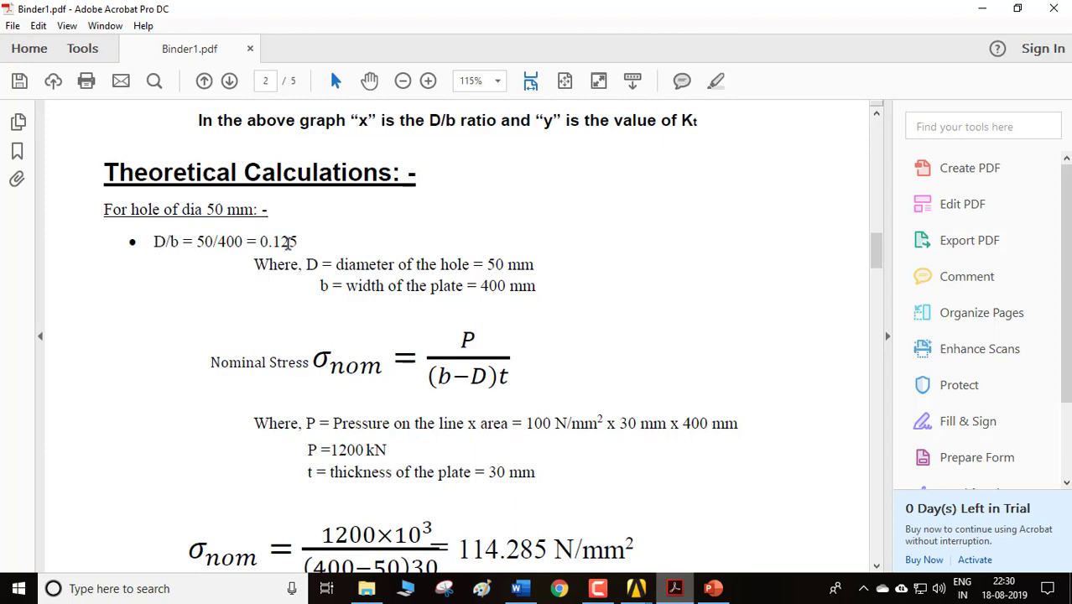
pyautogui.scroll(-2, 296, 296)
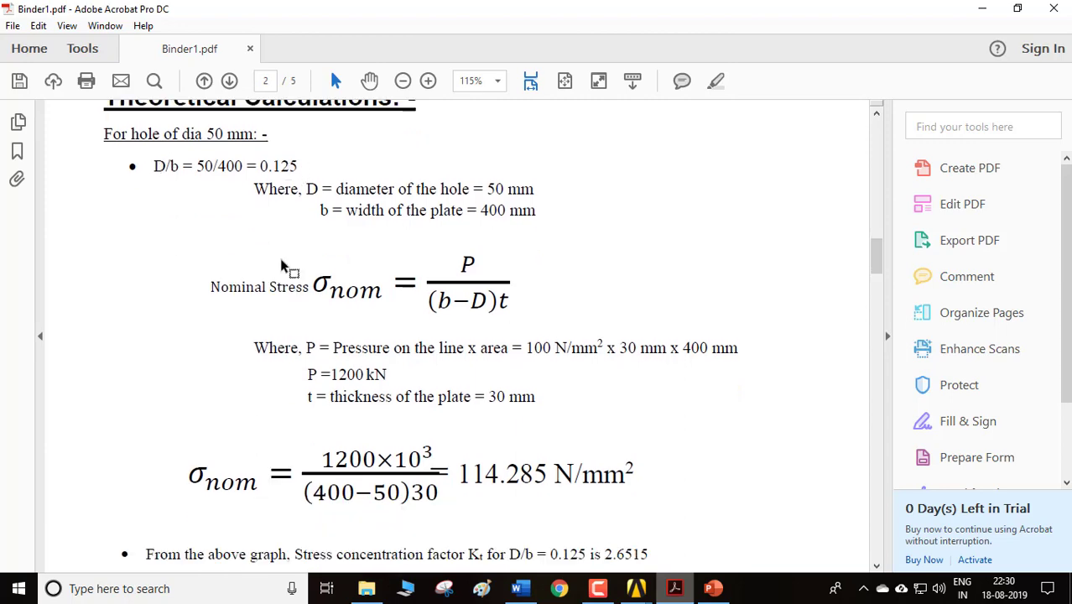
pyautogui.scroll(-4, 315, 335)
pyautogui.moveTo(339, 334); pyautogui.dragTo(472, 336)
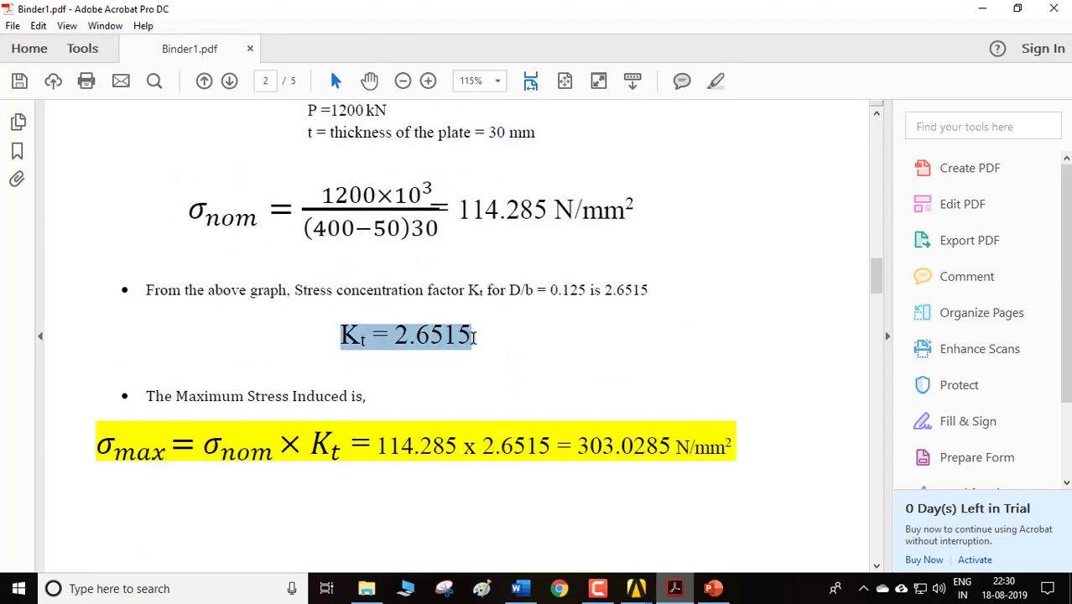
pyautogui.scroll(3, 497, 351)
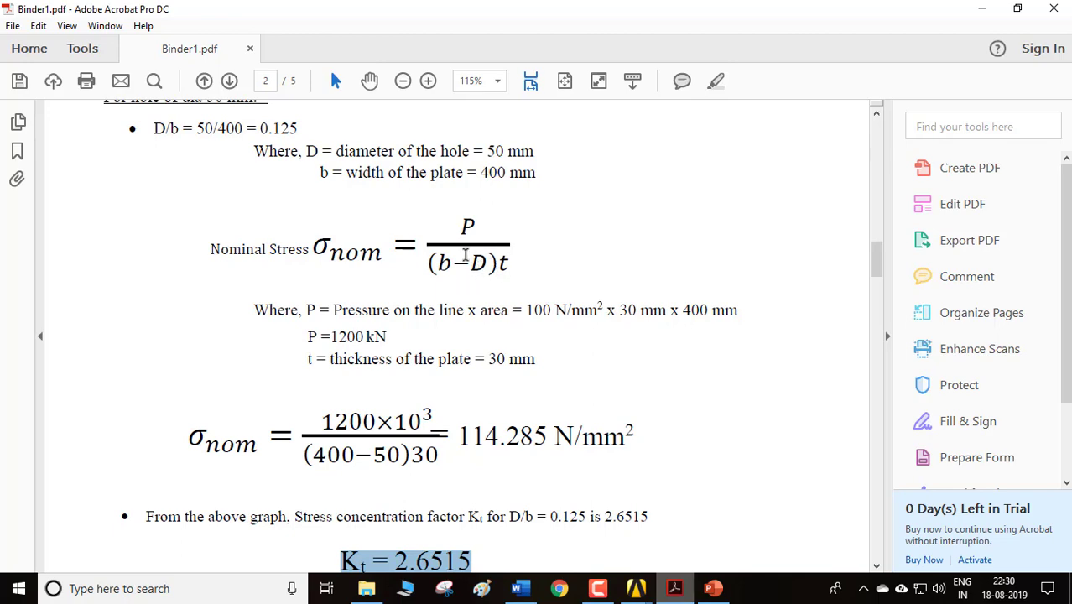
pyautogui.scroll(20, 493, 264)
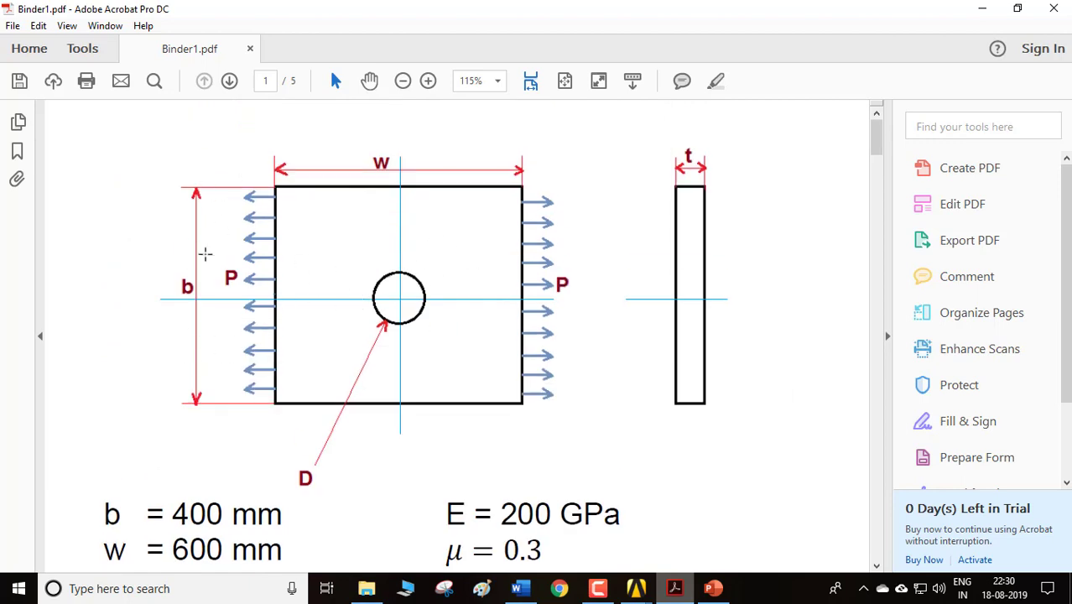
# - Review the plate's given data and the nominal stress, Kt and maximum stress calculations for the 50 mm hole
pyautogui.scroll(-20, 503, 319)
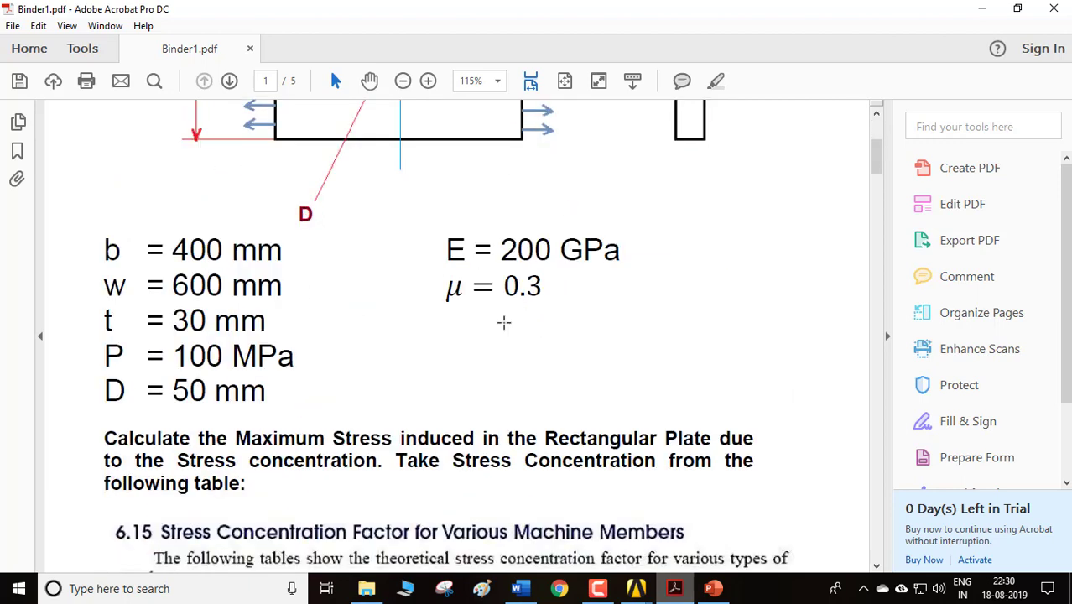
pyautogui.scroll(-3, 506, 330)
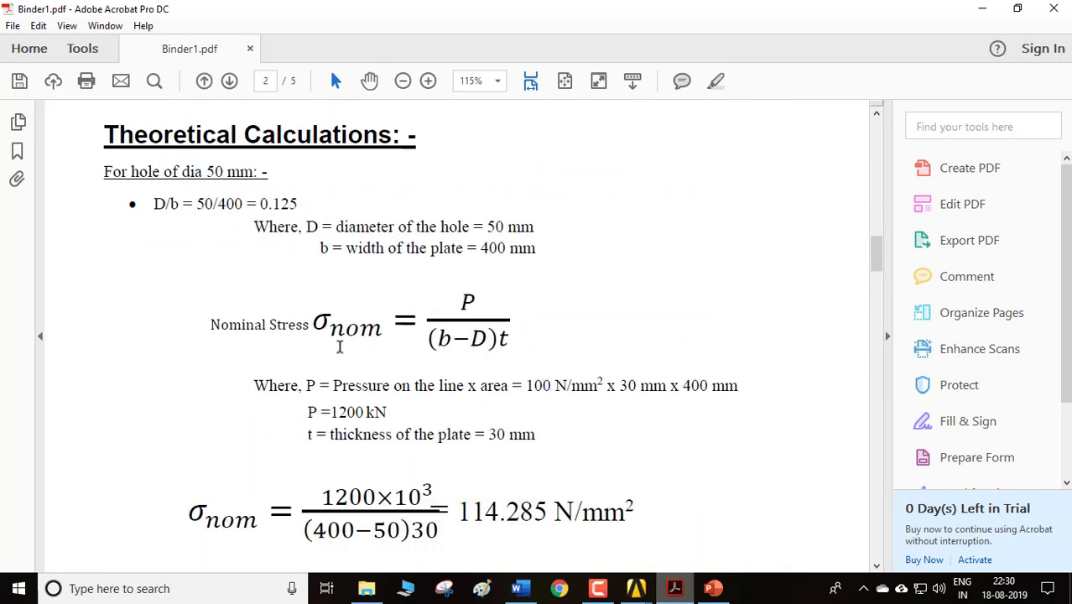
pyautogui.scroll(-4, 524, 351)
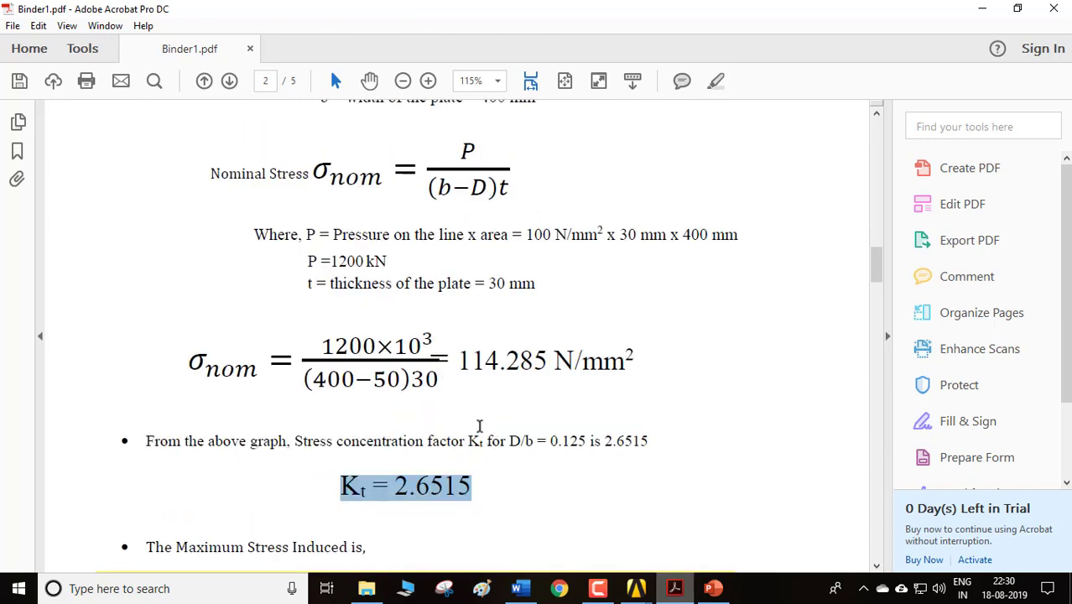
pyautogui.moveTo(233, 367); pyautogui.dragTo(634, 374)
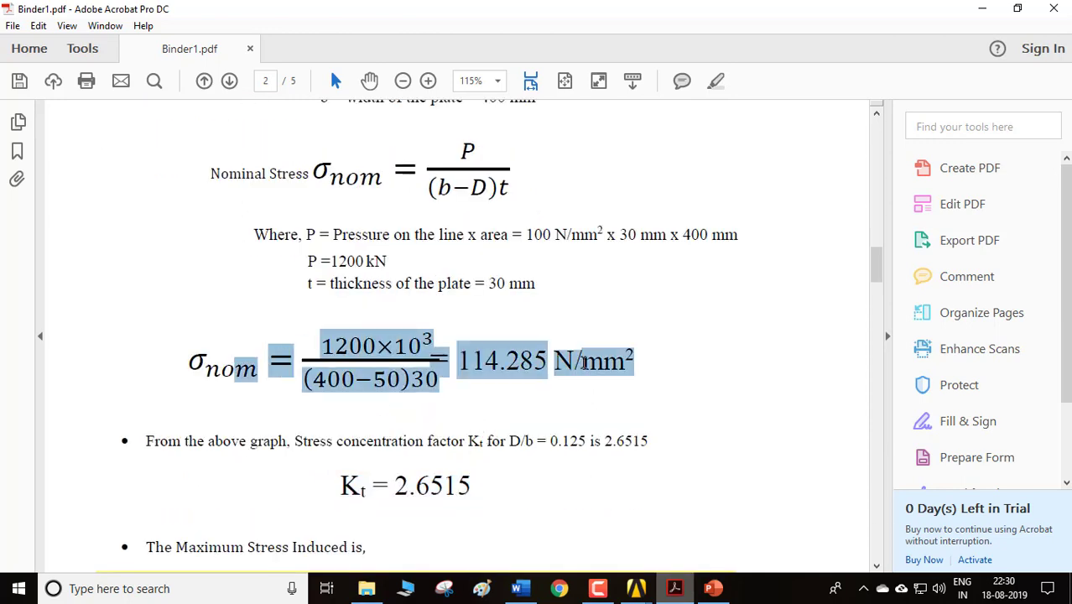
pyautogui.click(630, 376)
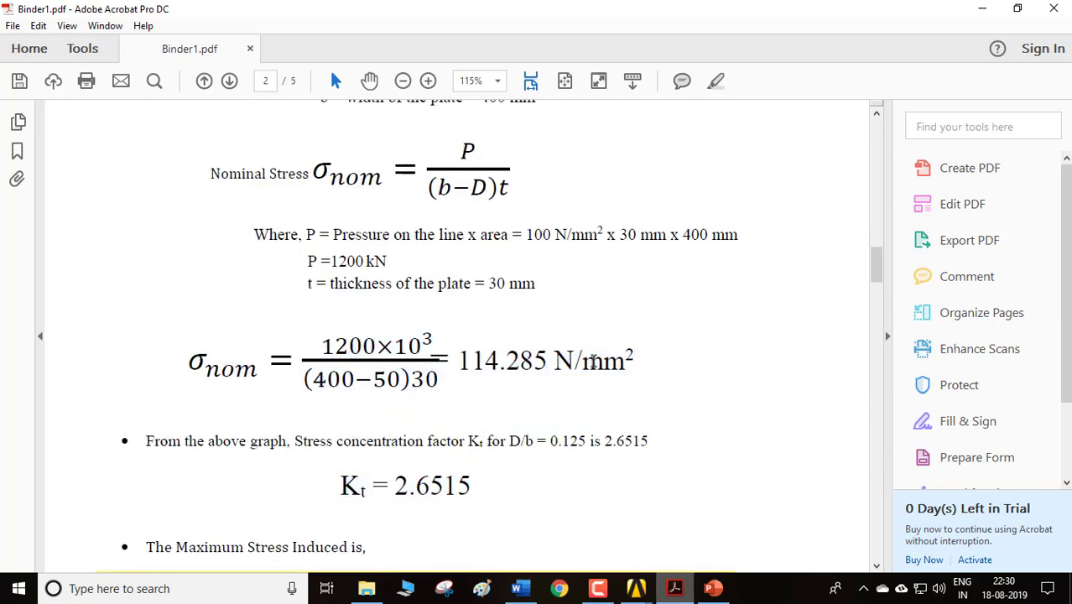
pyautogui.moveTo(471, 484); pyautogui.dragTo(394, 486)
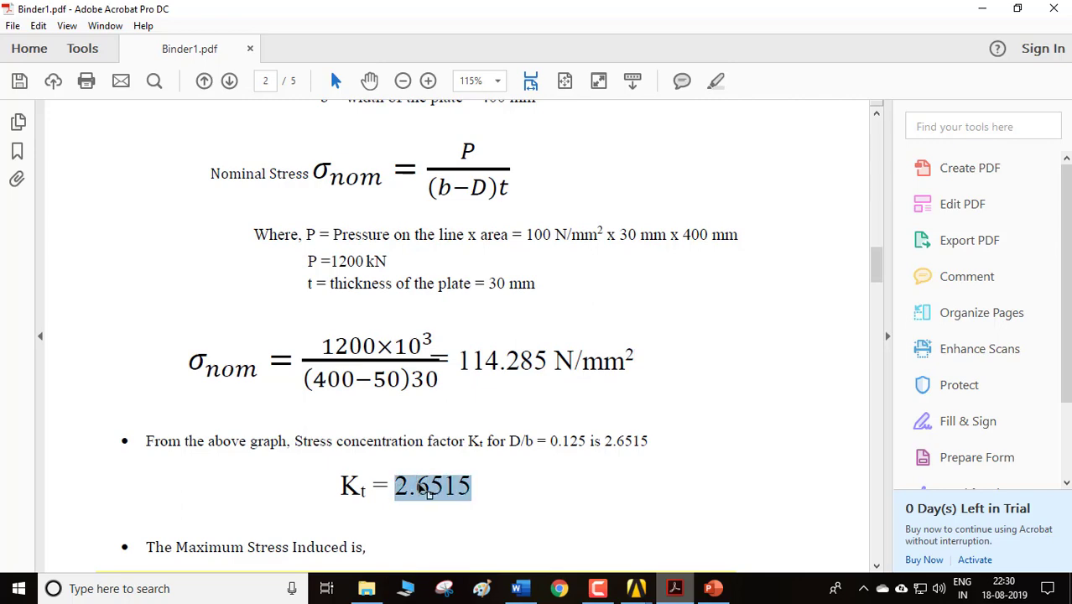
pyautogui.scroll(-5, 416, 429)
pyautogui.click(553, 422)
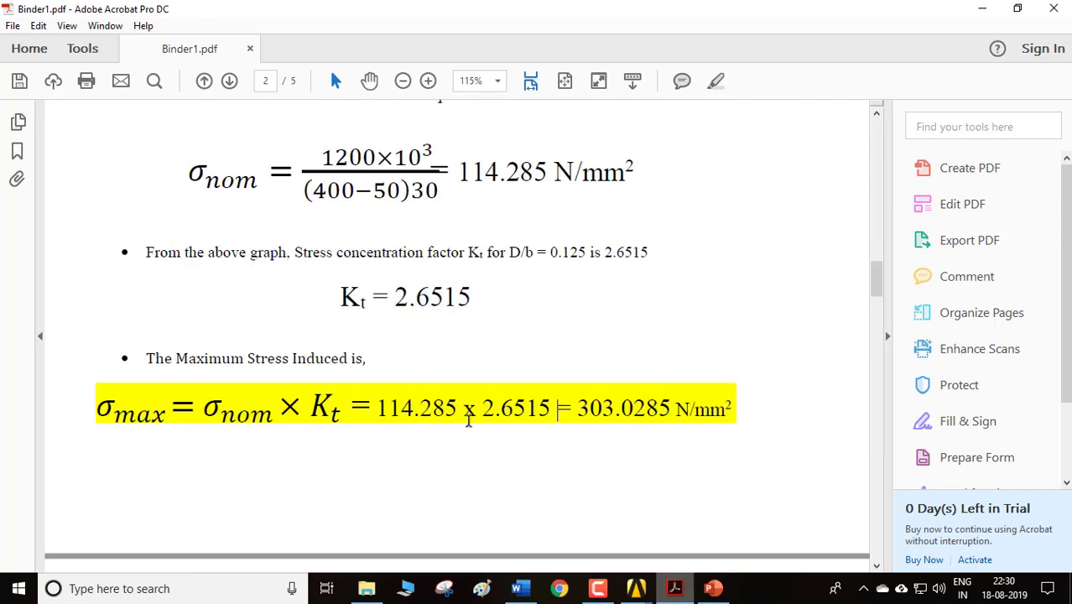
pyautogui.moveTo(589, 407); pyautogui.dragTo(688, 448)
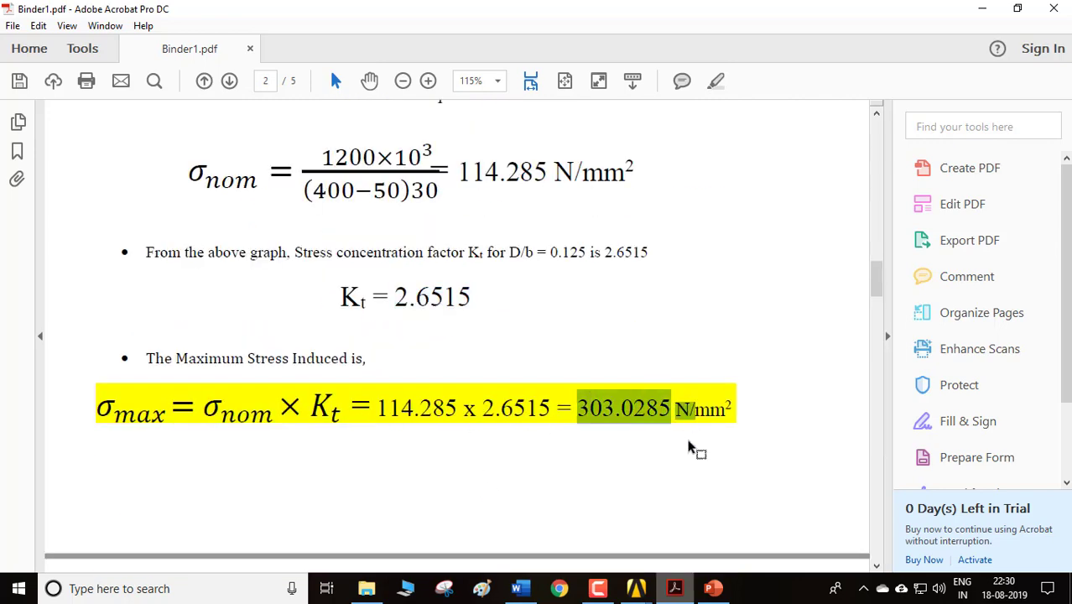
pyautogui.click(688, 449)
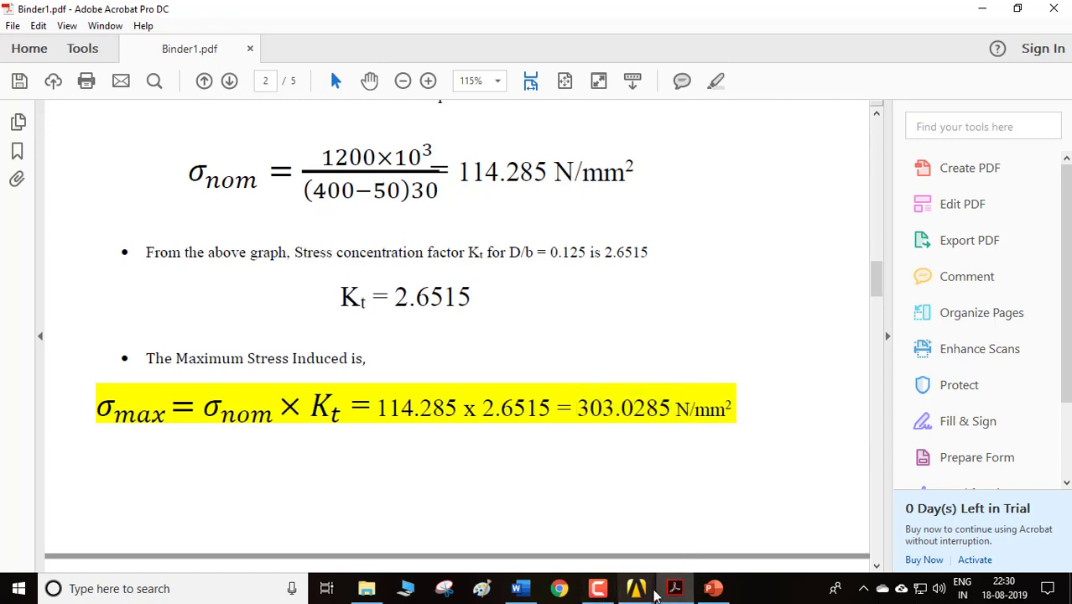
# - Switch between ANSYS and Binder1.pdf to compare the contour plot's maximum von Mises stress with the theoretical maximum stress
pyautogui.click(639, 589)
pyautogui.click(705, 537)
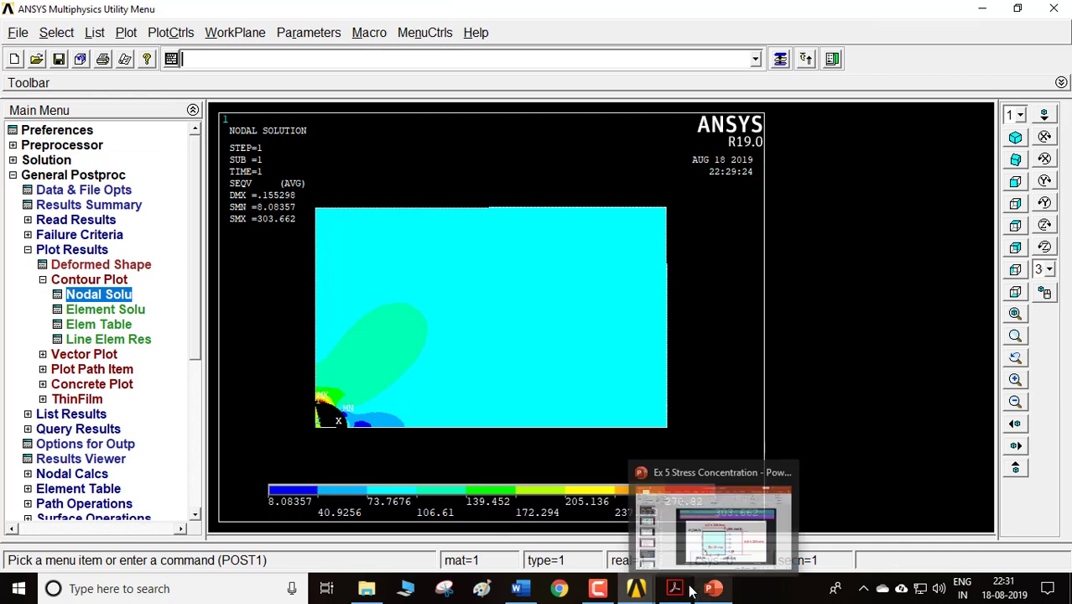
pyautogui.moveTo(675, 589)
pyautogui.click(678, 533)
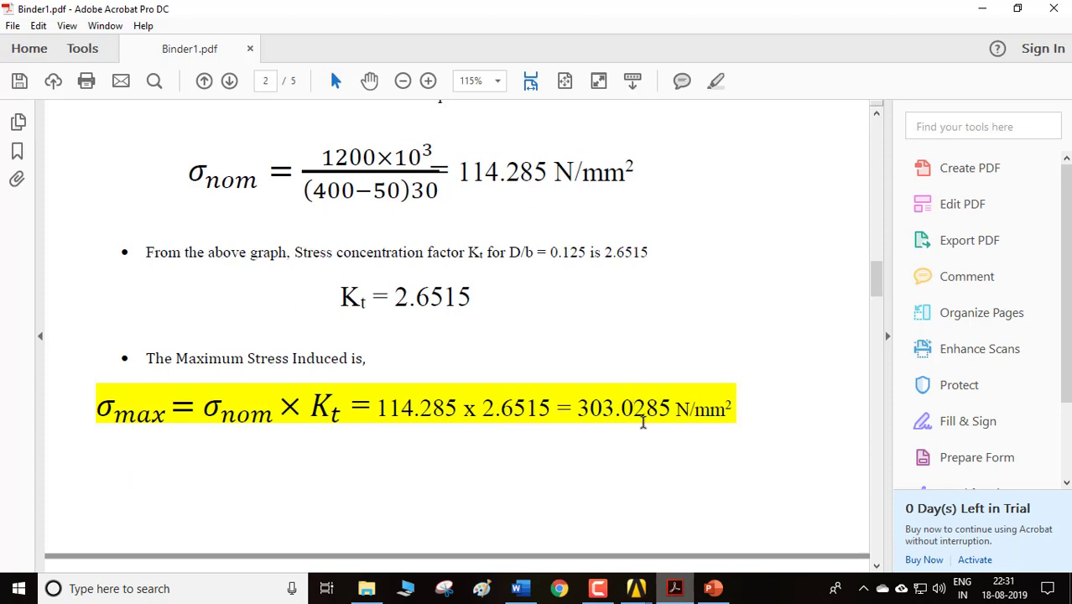
pyautogui.moveTo(636, 589)
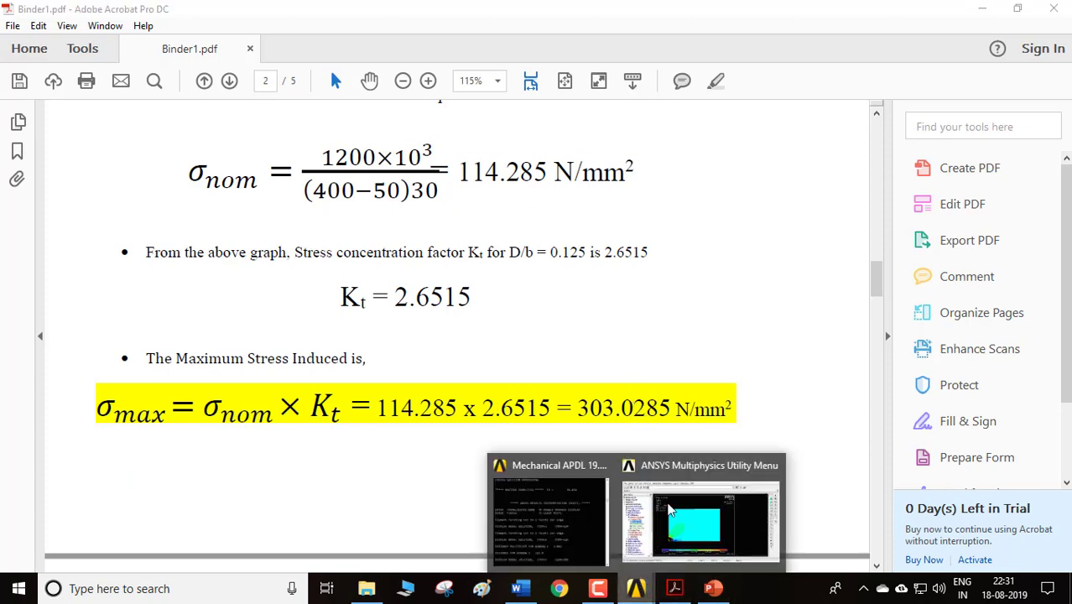
pyautogui.click(670, 509)
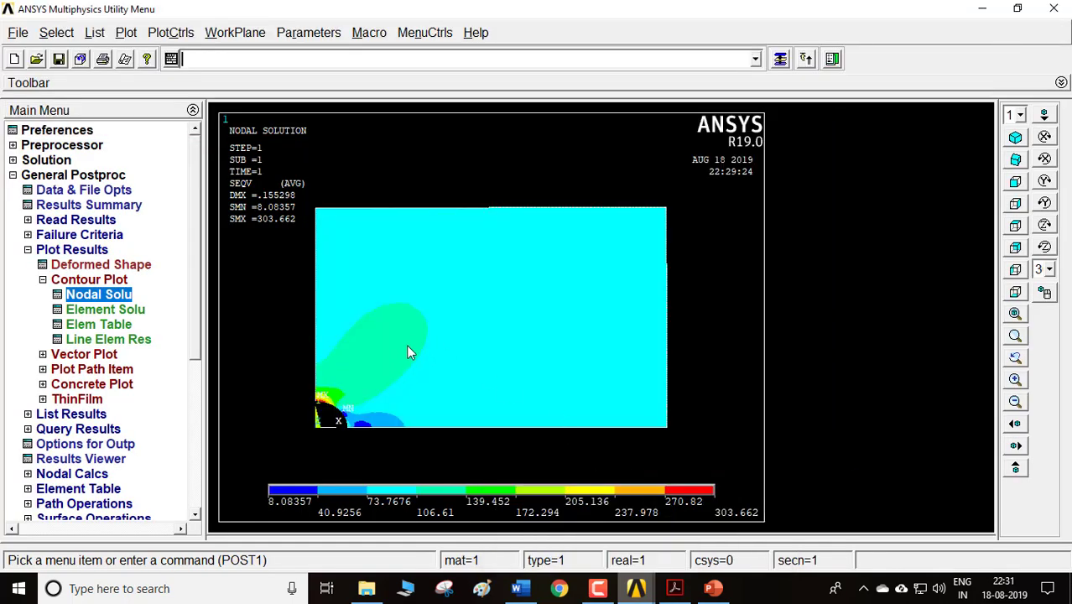
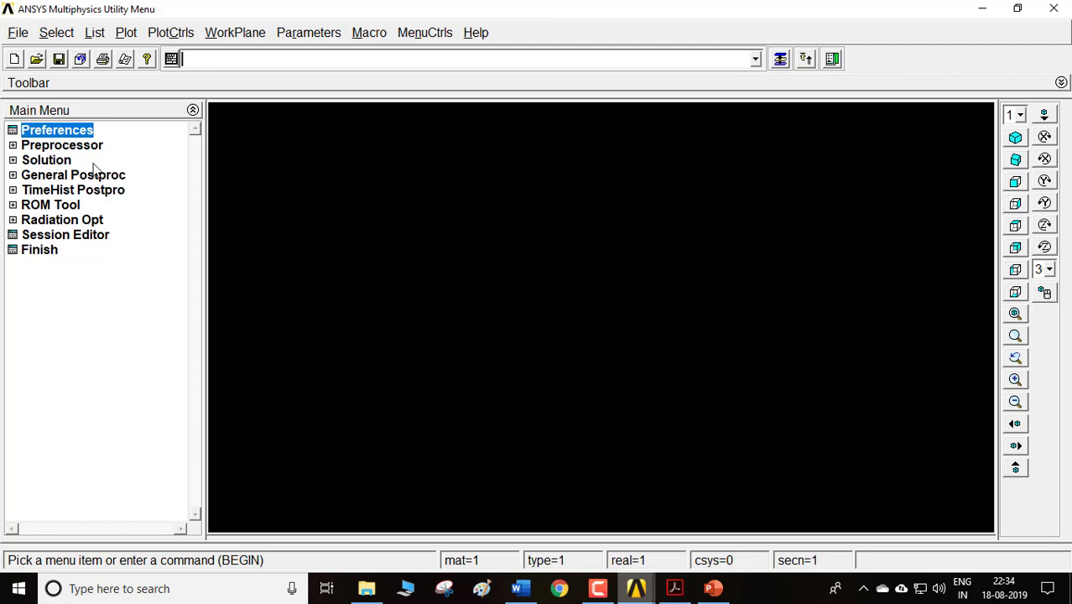
# - Add the structural solid element type Quad 4 node 182 with reference number 1
pyautogui.click(46, 160)
pyautogui.click(63, 146)
pyautogui.click(63, 161)
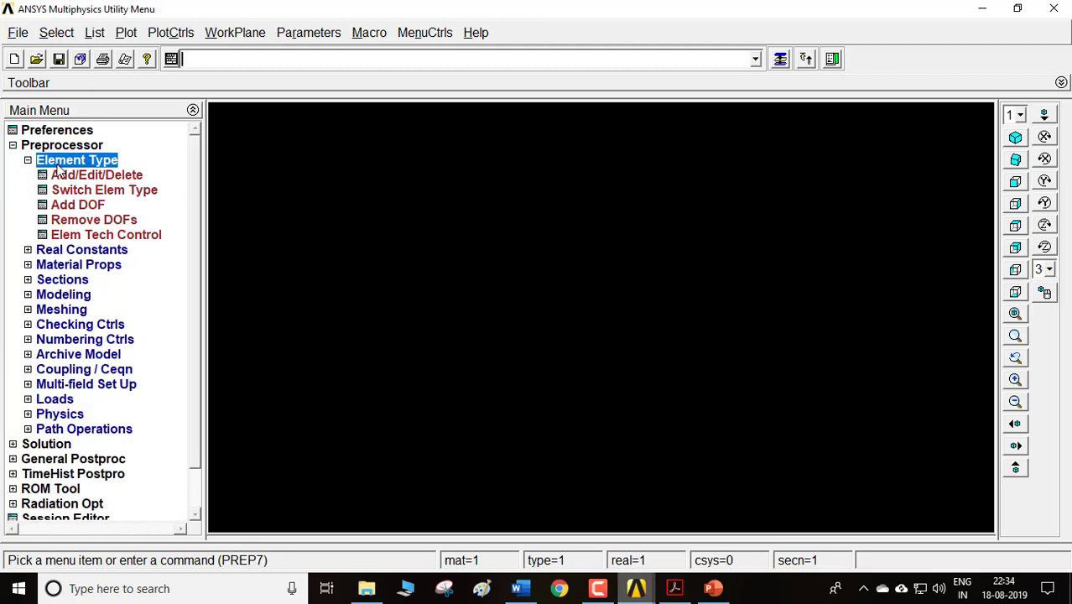
pyautogui.click(68, 175)
pyautogui.click(117, 404)
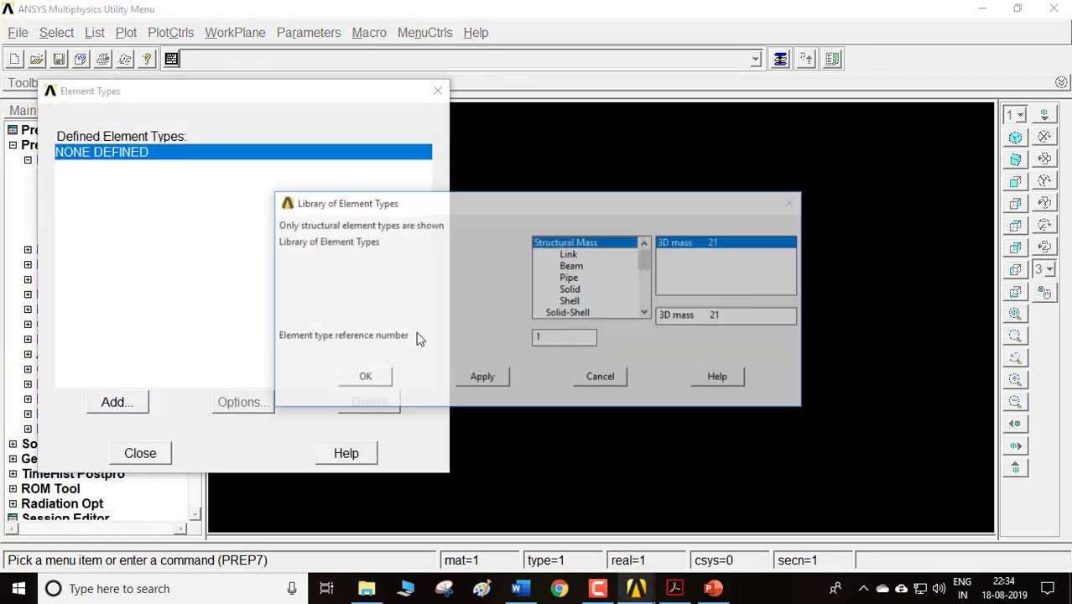
pyautogui.click(575, 291)
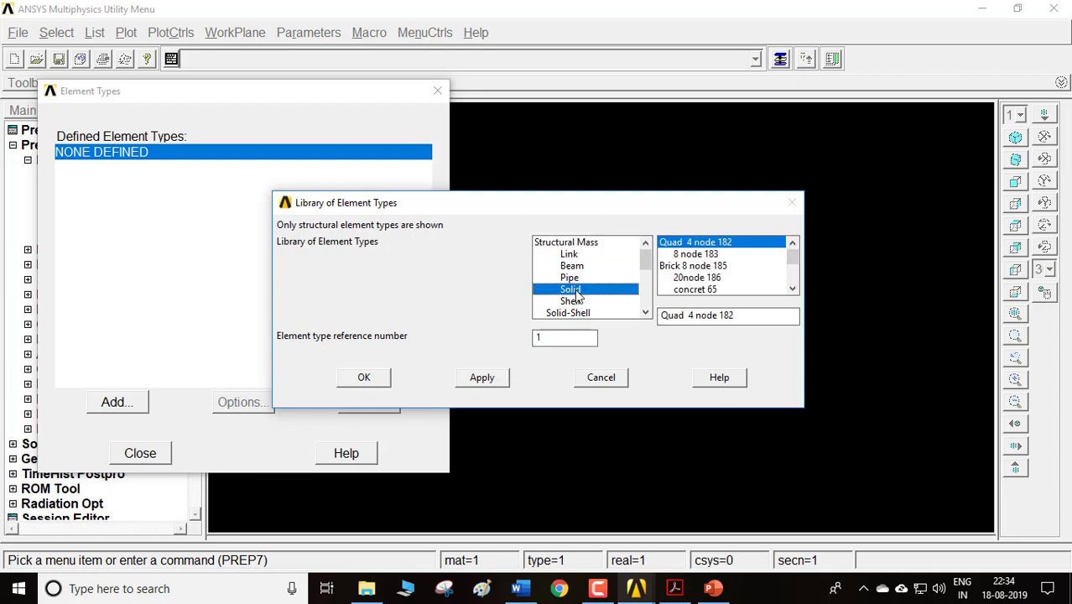
pyautogui.click(383, 374)
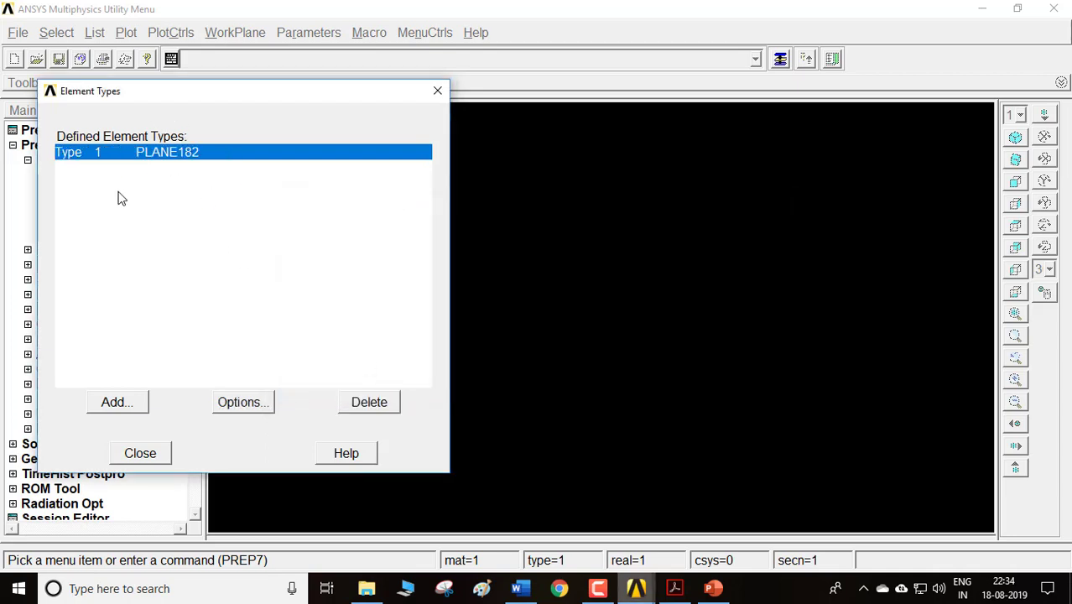
# - Set the element behavior K3 of PLANE182 to Axisymmetric
pyautogui.click(234, 405)
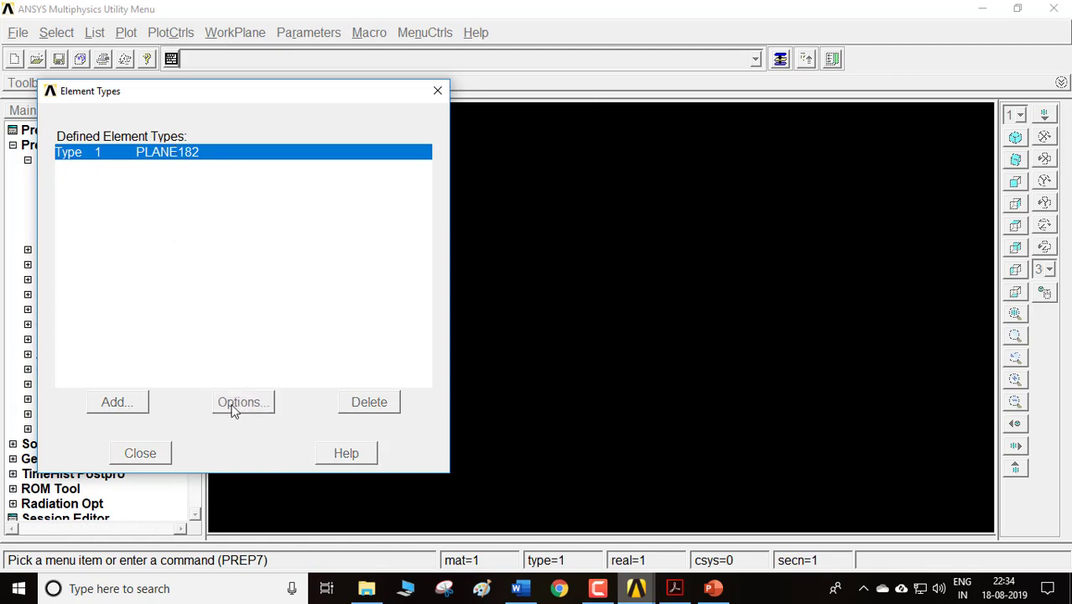
pyautogui.click(595, 289)
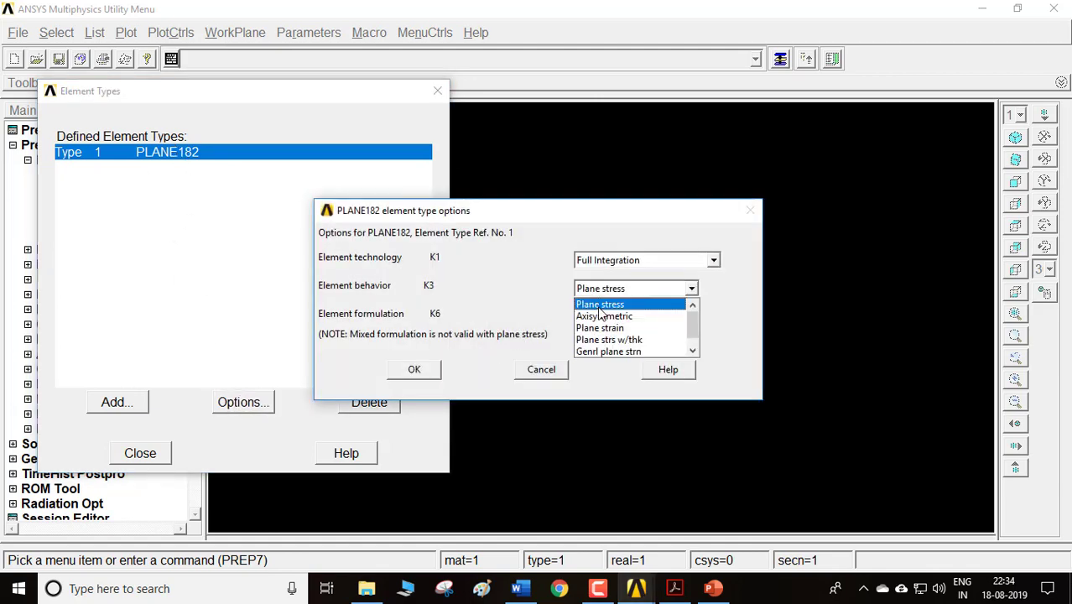
pyautogui.click(603, 318)
pyautogui.click(423, 369)
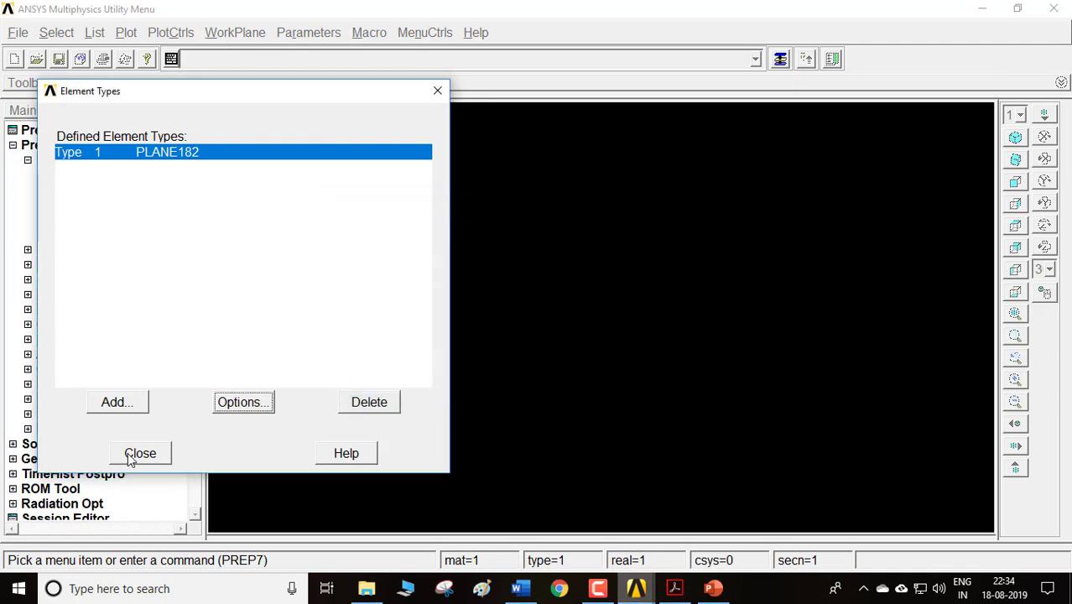
# - Switch to PowerPoint, examine the stepped bar's dimensions, load and keypoint coordinates on slide 22, and return to ANSYS
pyautogui.click(712, 588)
pyautogui.click(87, 256)
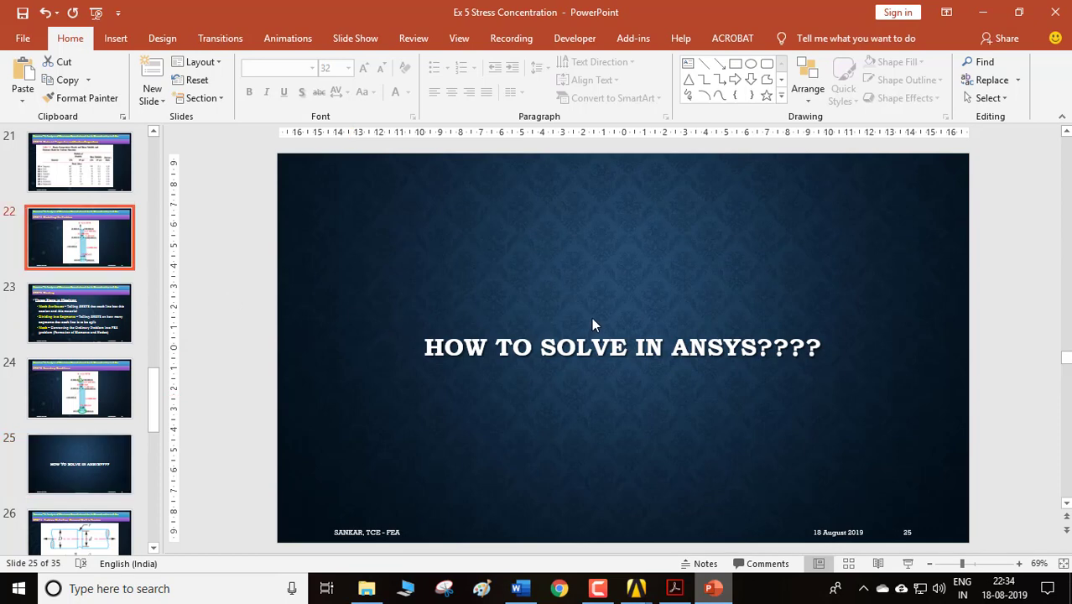
pyautogui.click(106, 242)
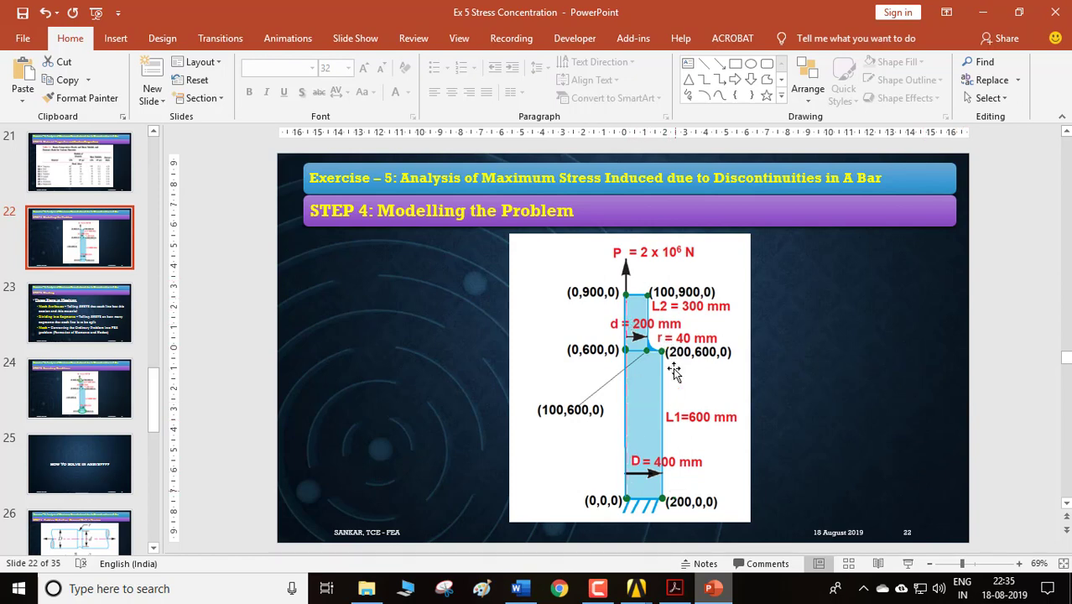
pyautogui.click(715, 590)
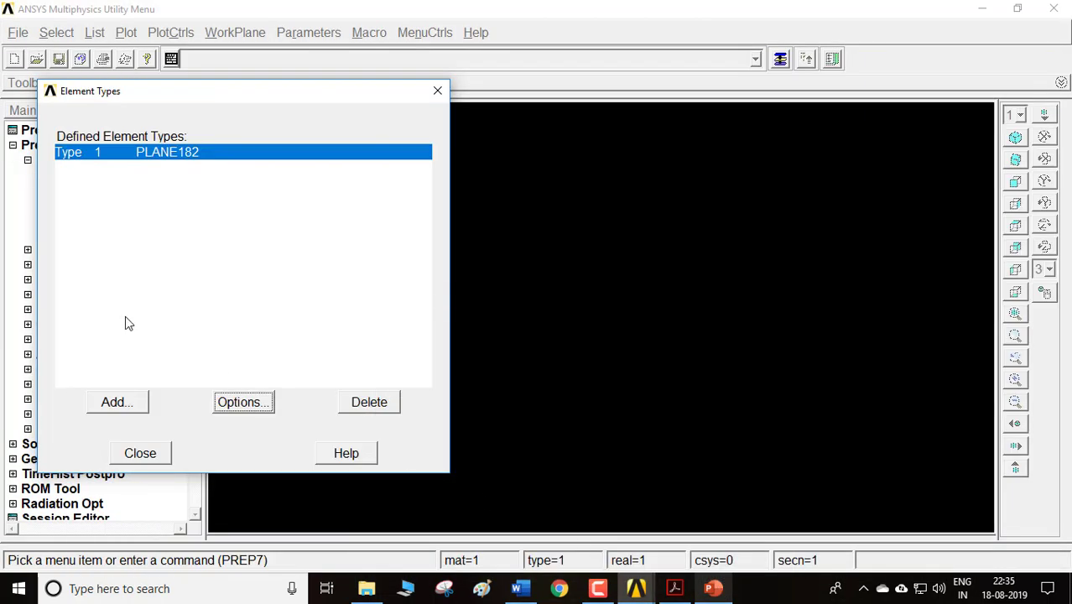
# - Close the element type definition and define a linear elastic isotropic material with EX 200e3 and PRXY 0.3
pyautogui.click(135, 454)
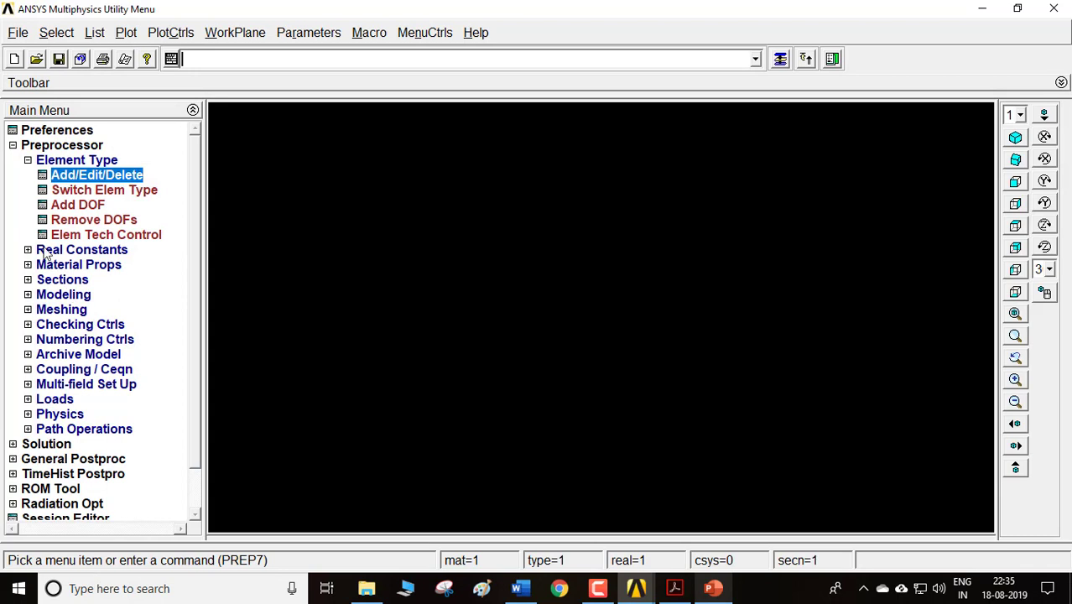
pyautogui.click(87, 265)
pyautogui.click(91, 250)
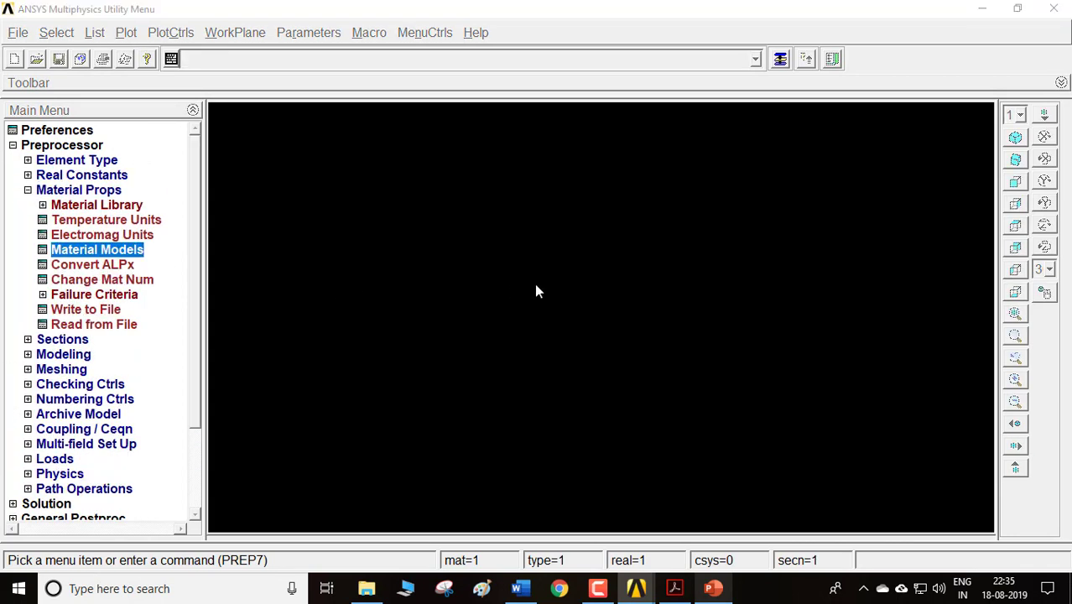
pyautogui.doubleClick(565, 268)
pyautogui.doubleClick(587, 284)
pyautogui.doubleClick(605, 299)
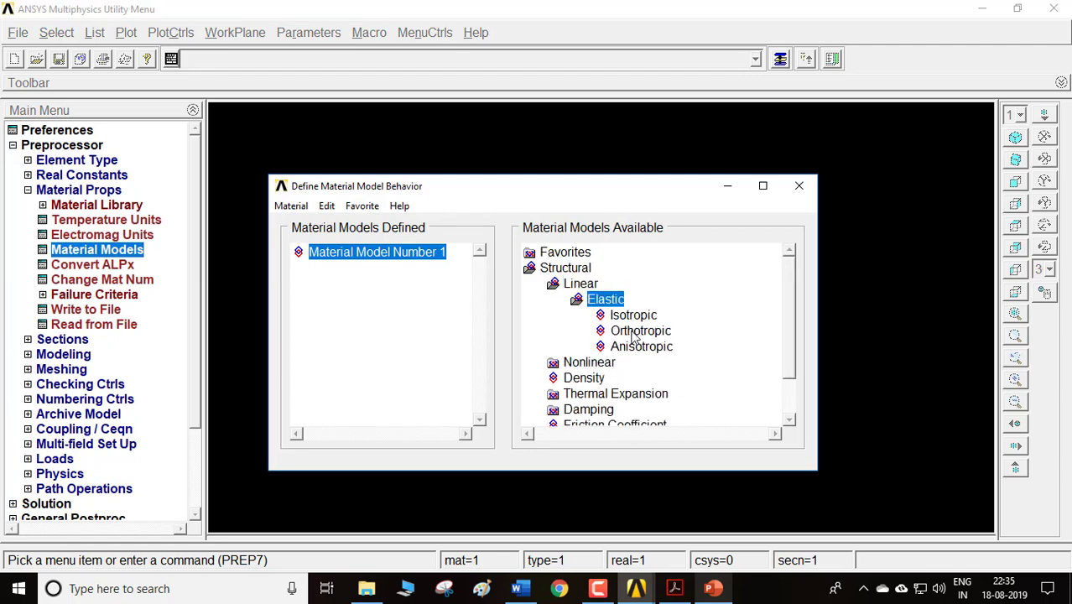
pyautogui.doubleClick(634, 316)
pyautogui.write('200e3')
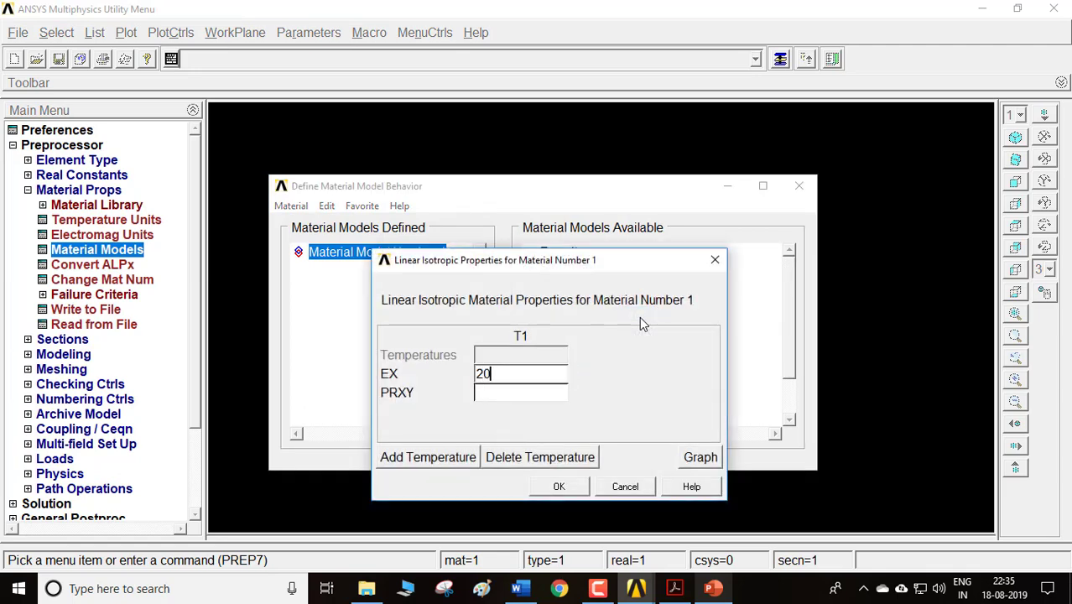
pyautogui.press('Tab')
pyautogui.write('0.3')
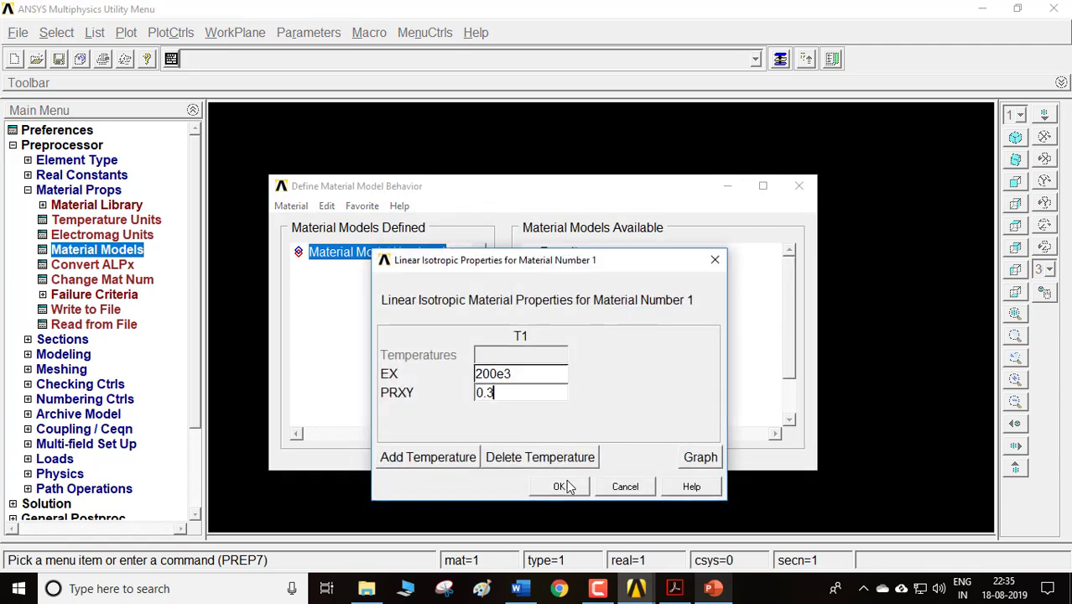
pyautogui.click(565, 487)
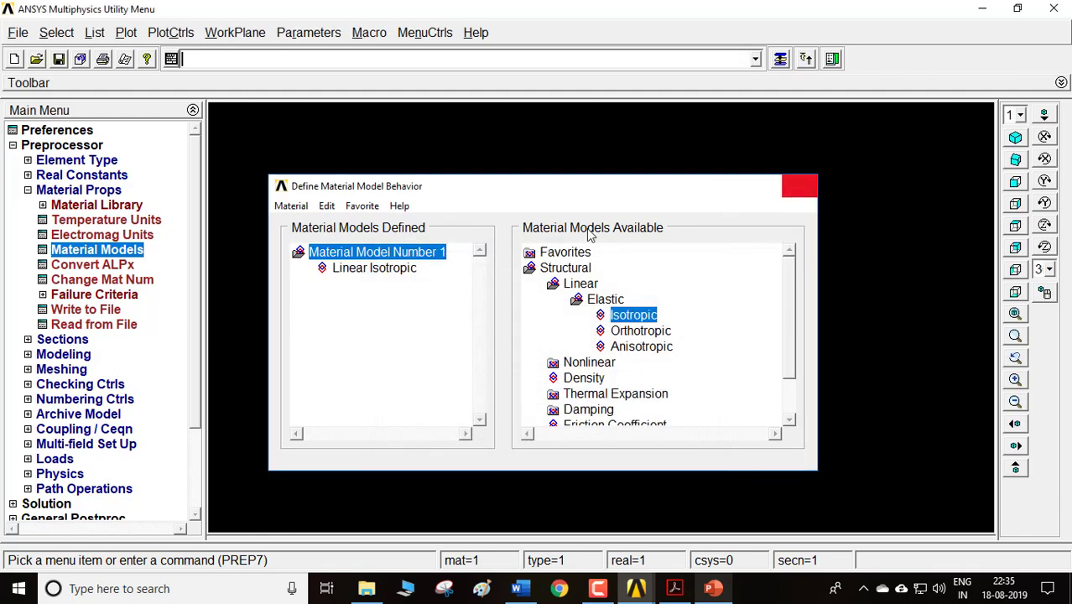
pyautogui.click(799, 185)
# - Open the modeling commands and recheck the bar's keypoint coordinates and fillet radius on PowerPoint slide 22
pyautogui.click(64, 354)
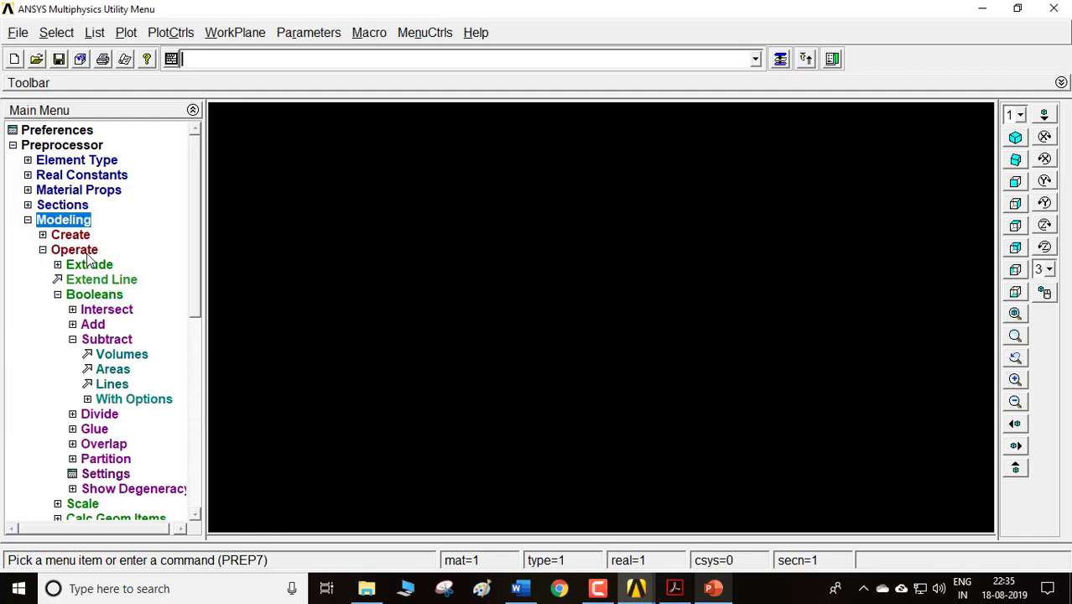
pyautogui.click(84, 251)
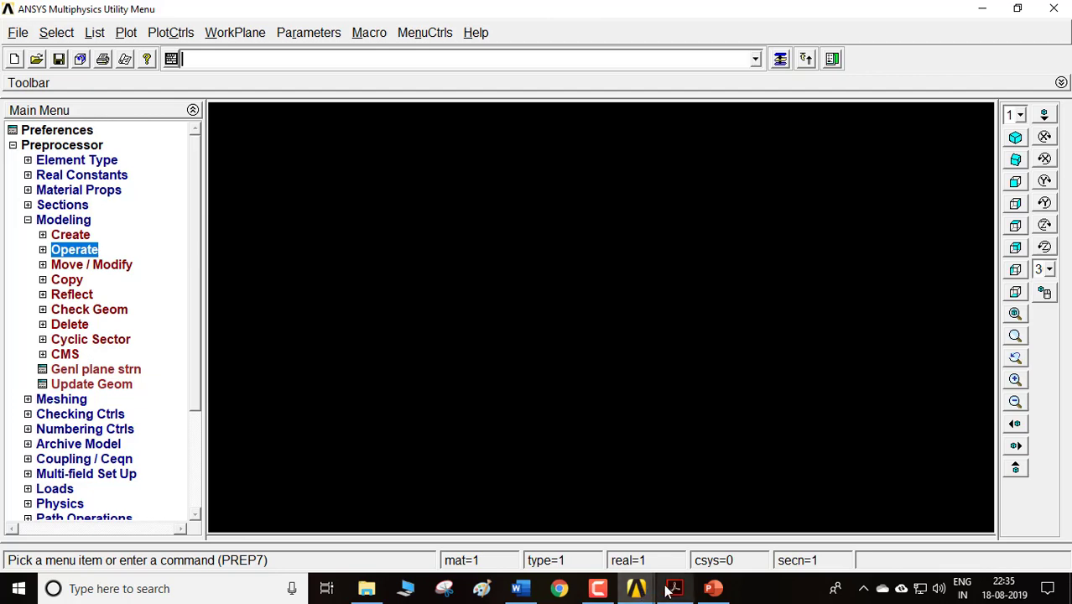
pyautogui.click(704, 590)
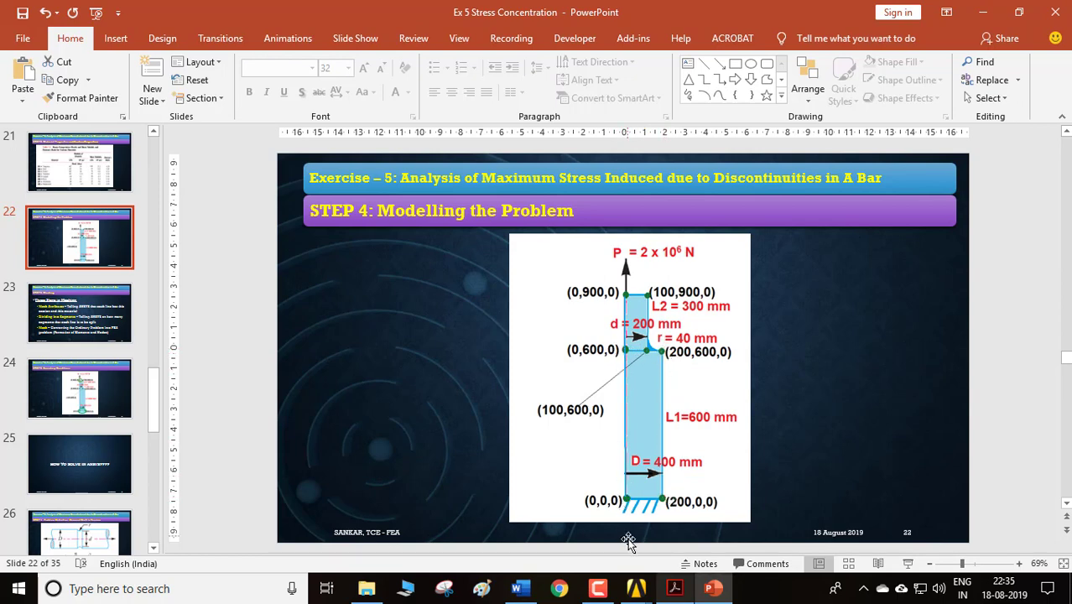
pyautogui.click(713, 591)
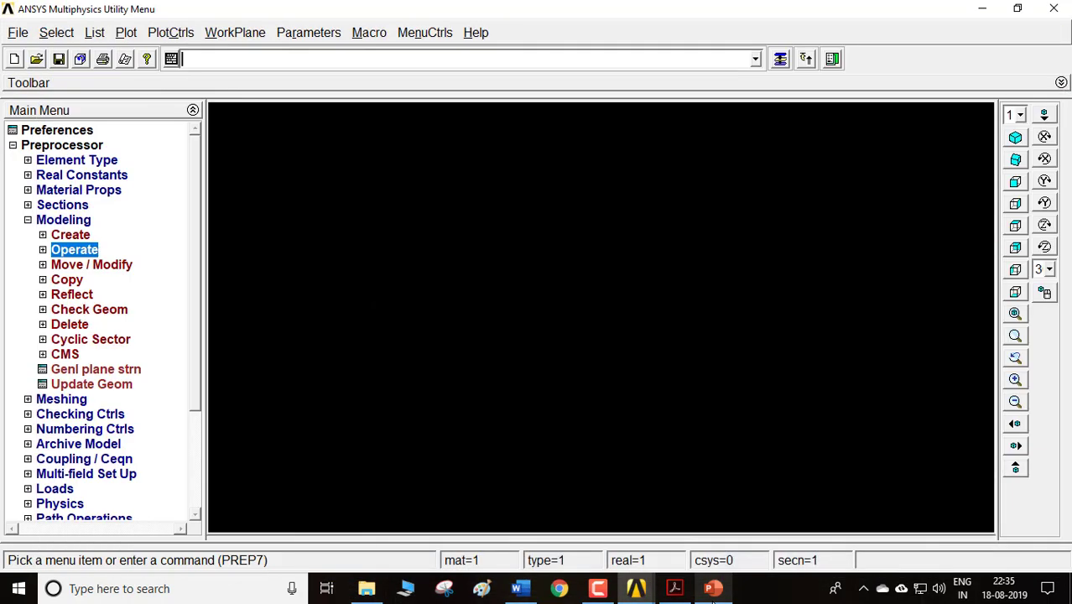
# - Create a rectangular area by two corners from the origin (0, 0) with width 200 and height 600
pyautogui.click(72, 237)
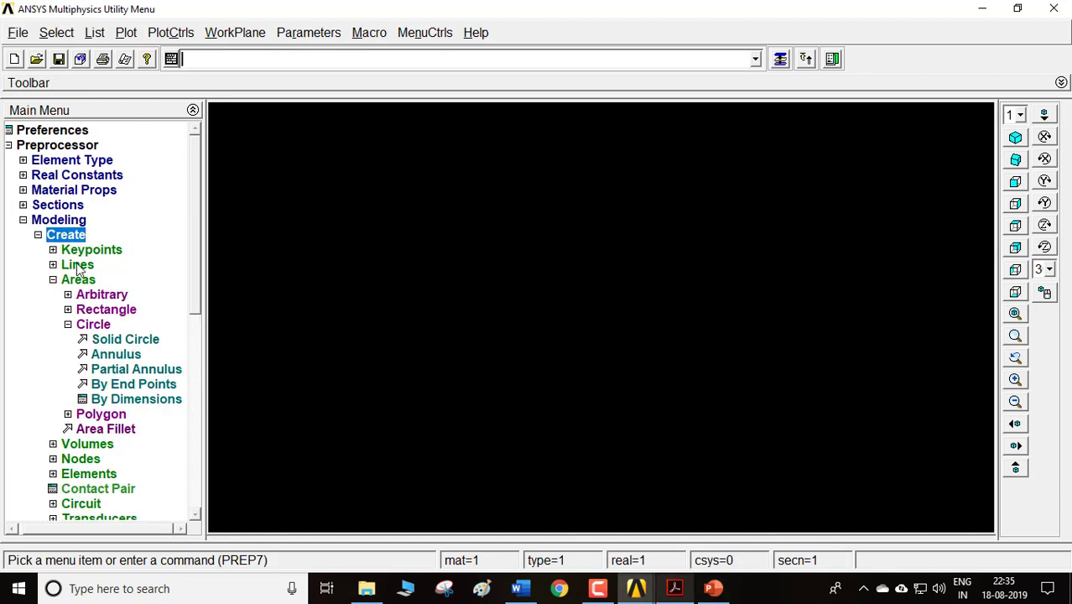
pyautogui.click(101, 307)
pyautogui.click(117, 325)
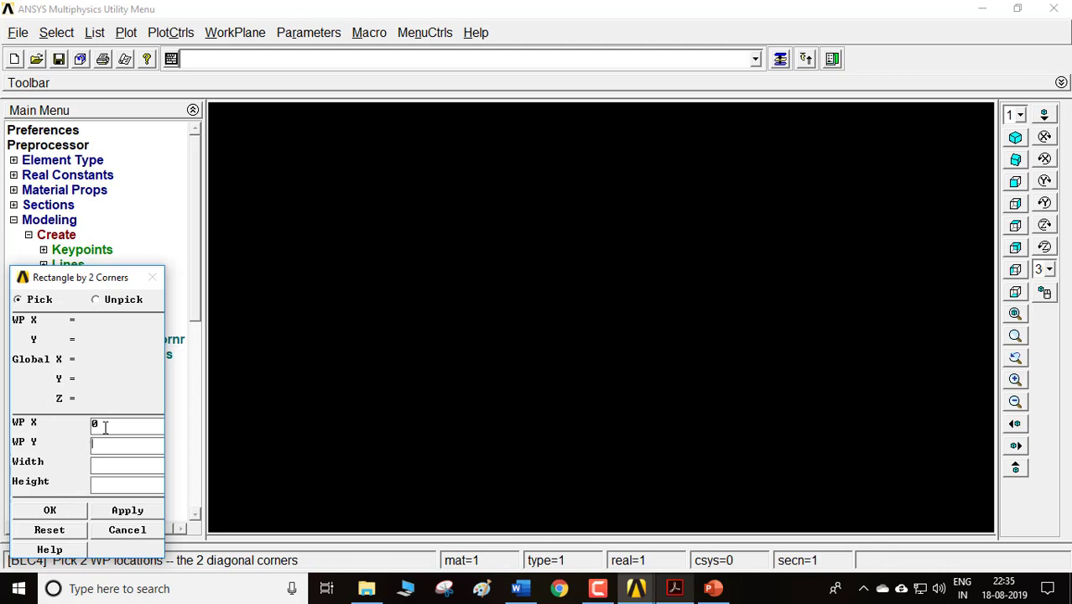
pyautogui.write('0')
pyautogui.press('Tab')
pyautogui.click(25, 511)
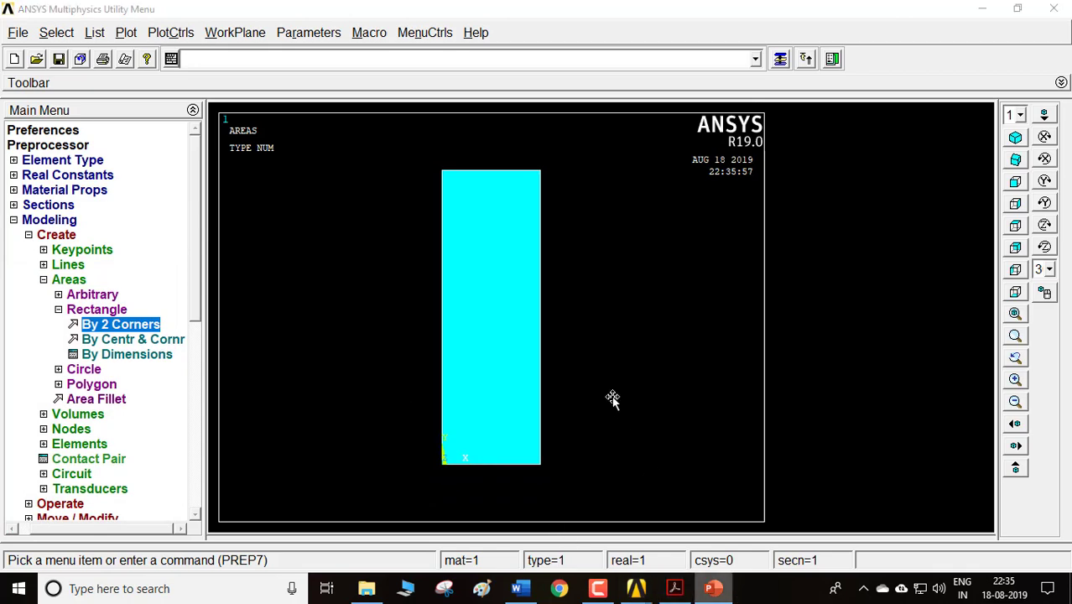
# - Check the dimensions on the PowerPoint slide, then return to ANSYS and create a rectangle at (0, 600) with width 100 and height 300
pyautogui.hotkey('alt', 'Tab')
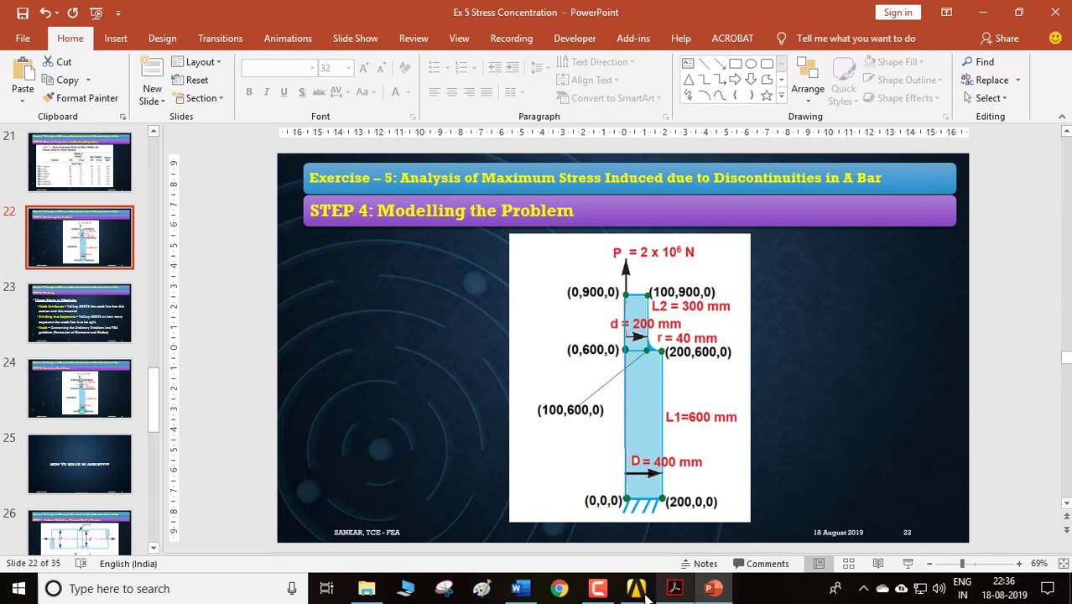
pyautogui.moveTo(640, 590)
pyautogui.click(684, 528)
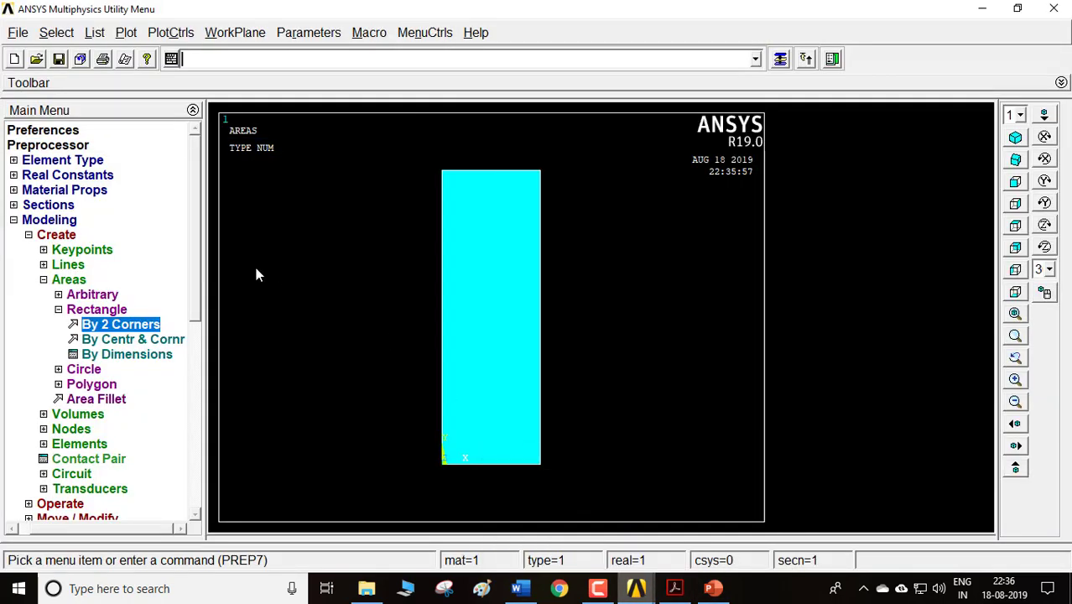
pyautogui.click(130, 327)
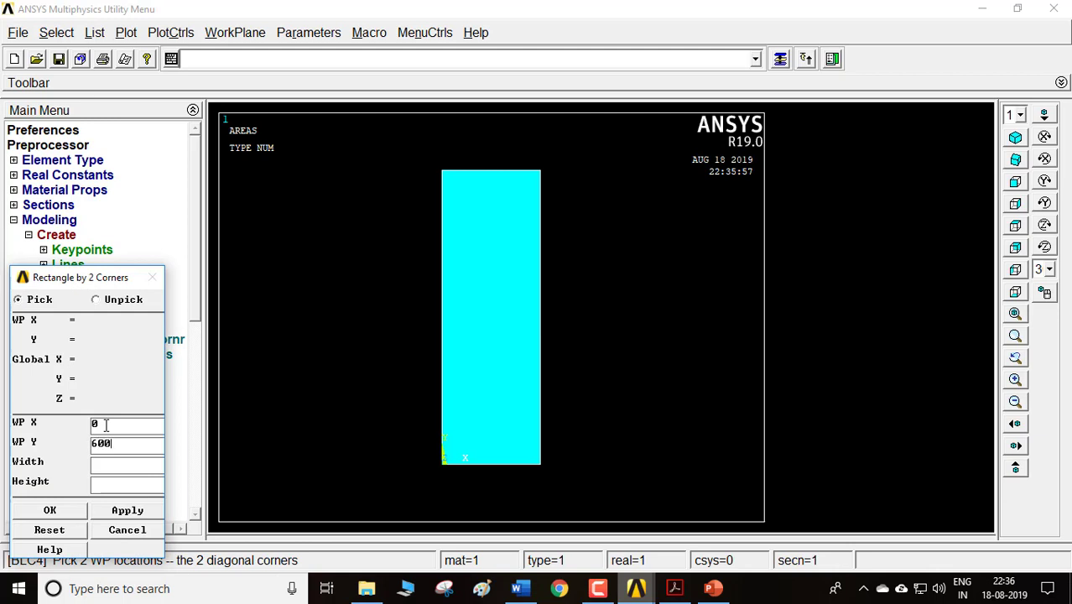
pyautogui.press('Tab')
pyautogui.click(43, 511)
pyautogui.scroll(-4, 514, 315)
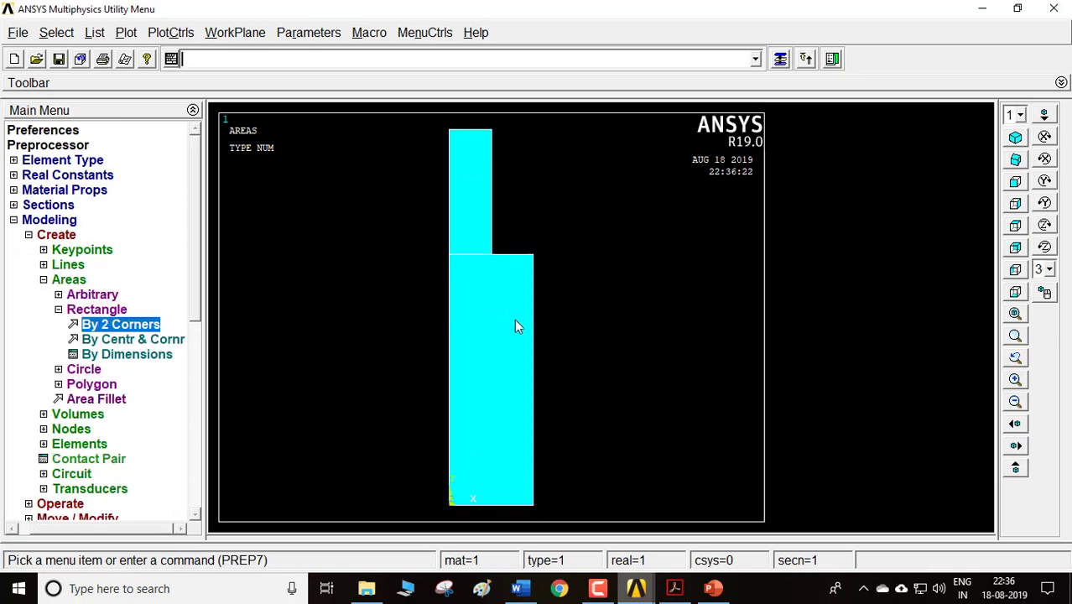
# - Check the bar drawing in PowerPoint, then merge the two stacked rectangles in ANSYS into one area with the Boolean Add operation
pyautogui.click(714, 591)
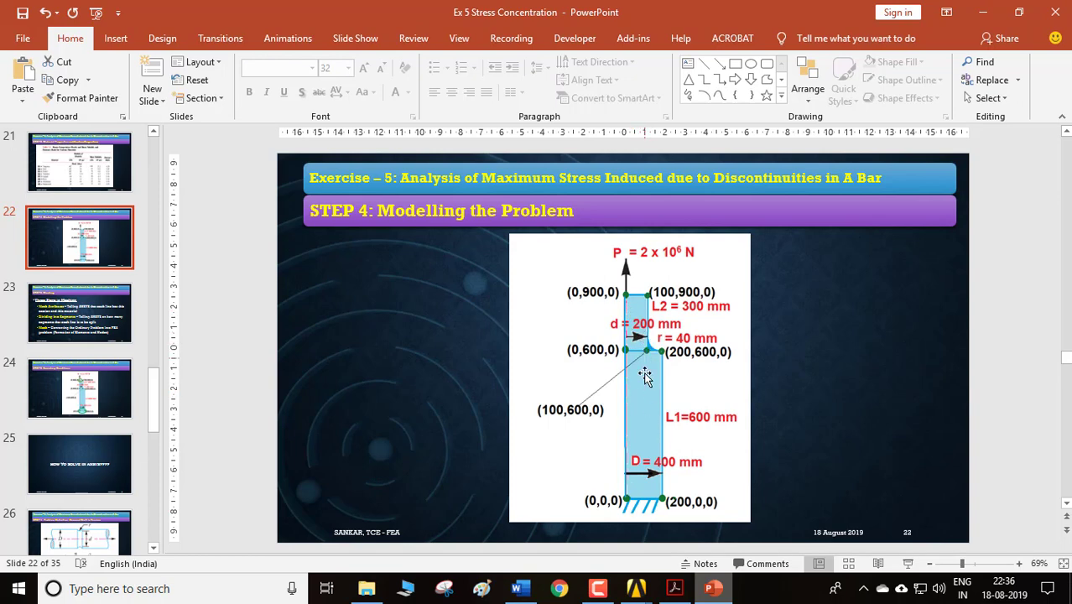
pyautogui.click(713, 588)
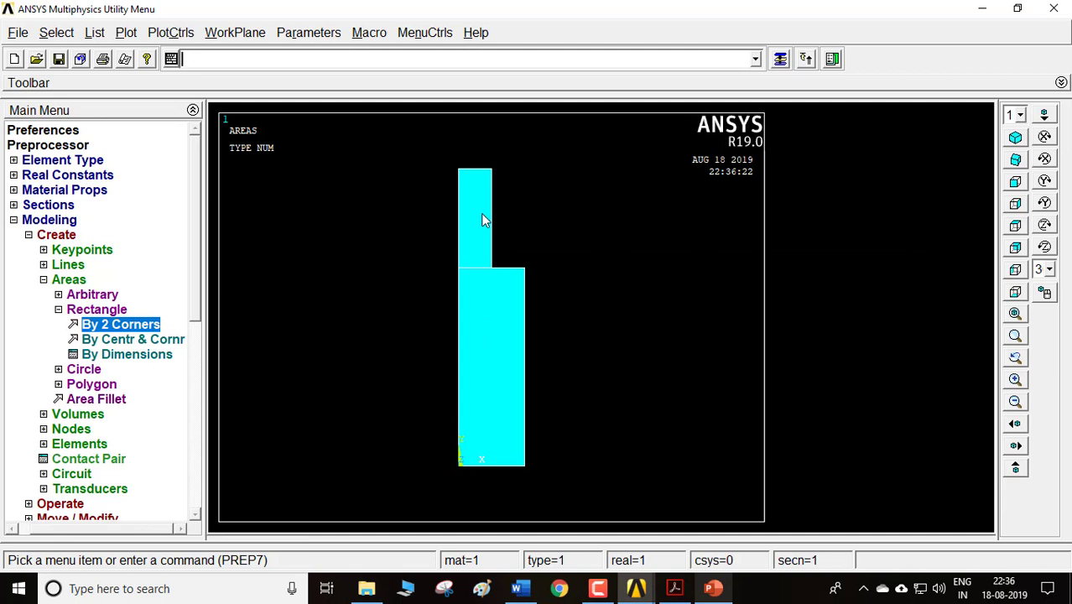
pyautogui.click(55, 253)
pyautogui.click(67, 236)
pyautogui.click(66, 253)
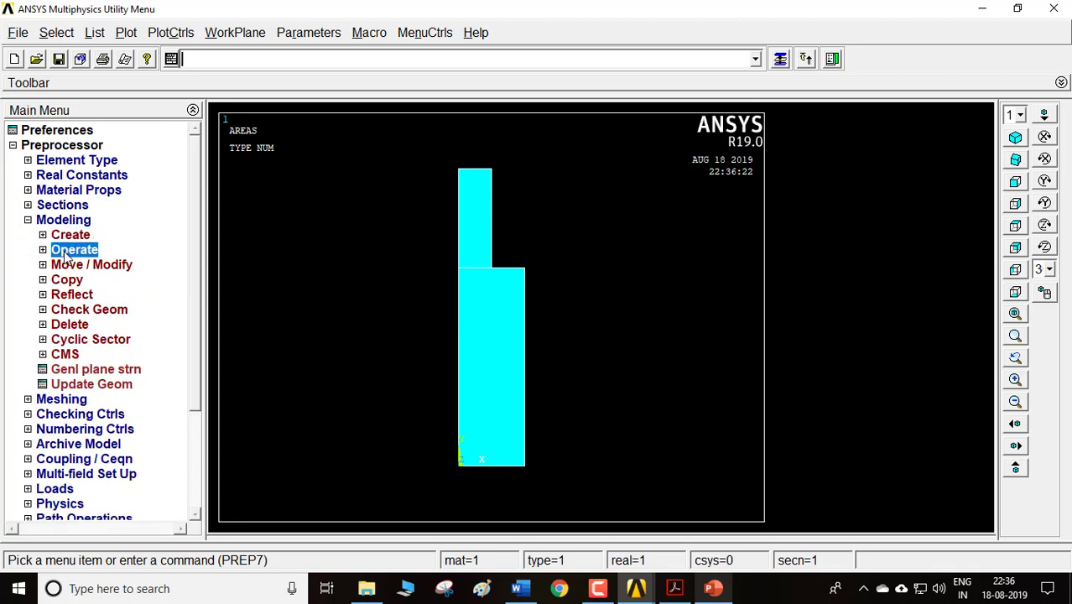
pyautogui.click(88, 324)
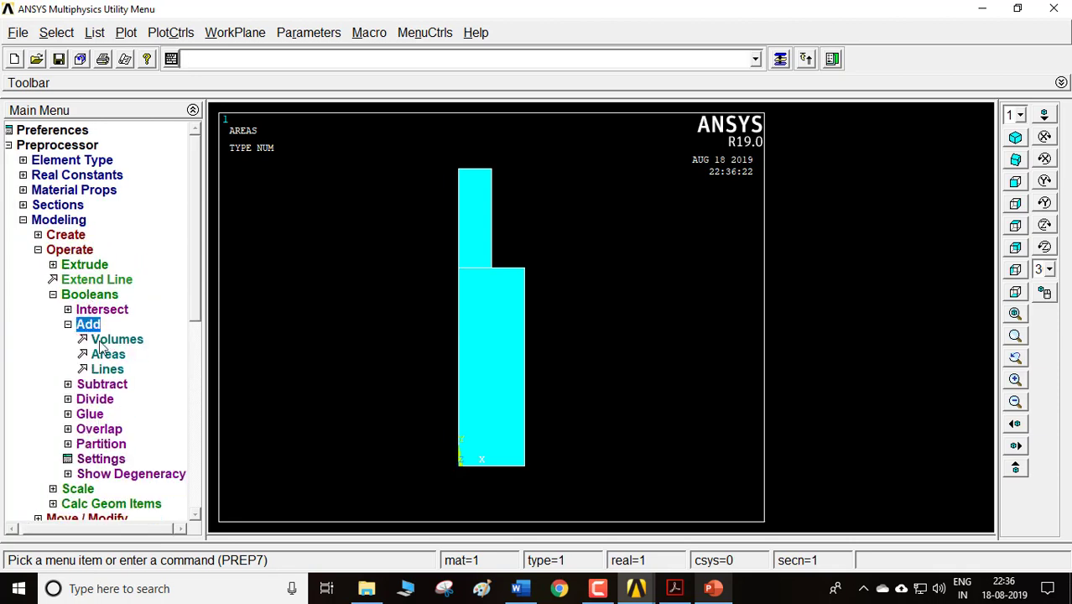
pyautogui.click(108, 354)
pyautogui.click(504, 323)
pyautogui.click(473, 231)
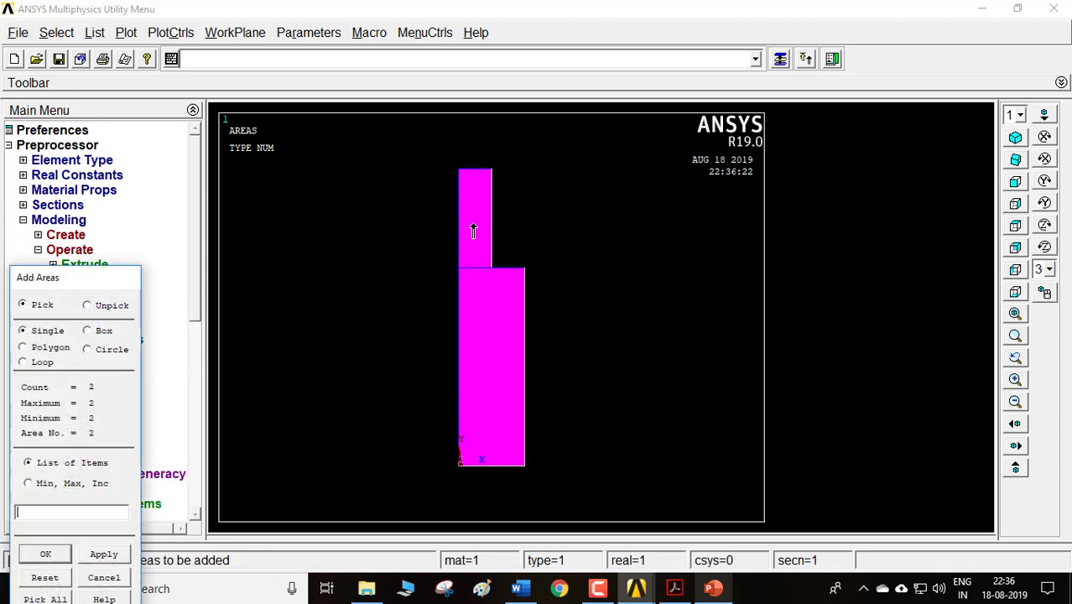
pyautogui.click(45, 555)
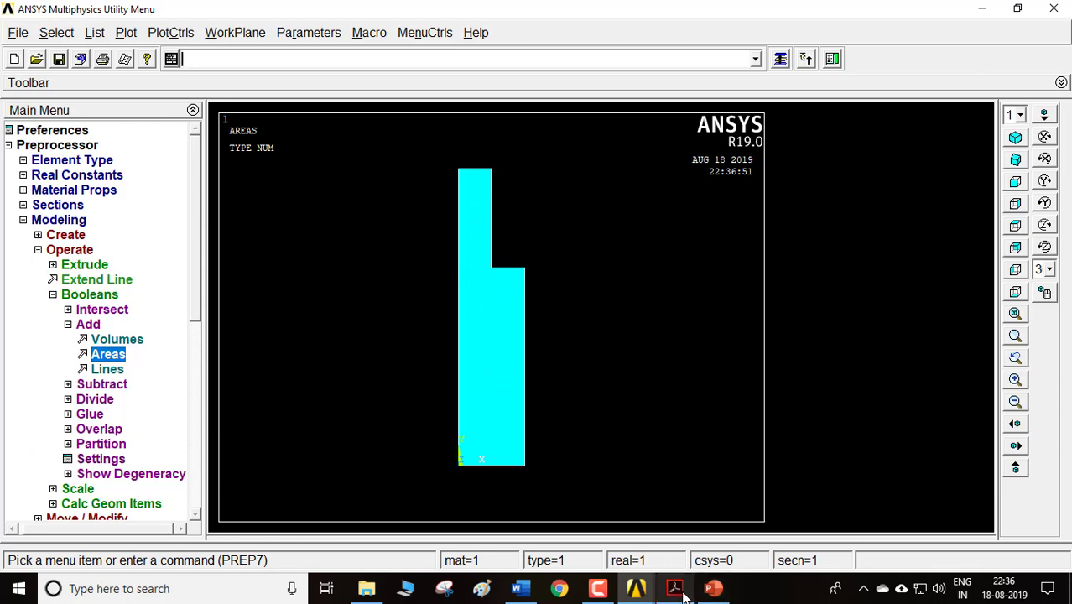
# - Check the fillet radius in PowerPoint, then create a line fillet of radius 40 in ANSYS between the two lines at the step corner
pyautogui.click(713, 588)
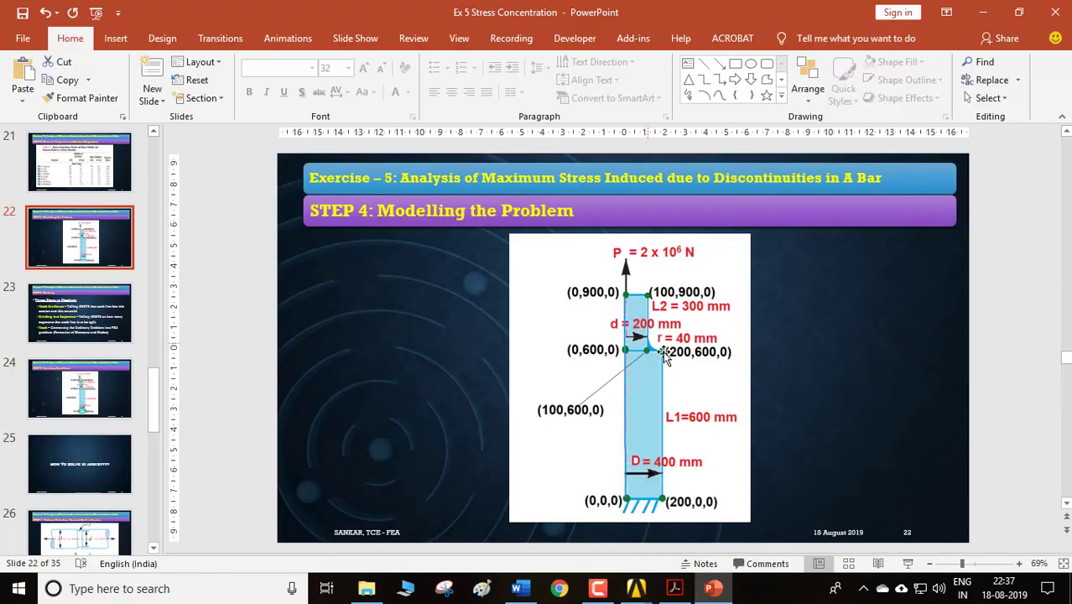
pyautogui.click(712, 592)
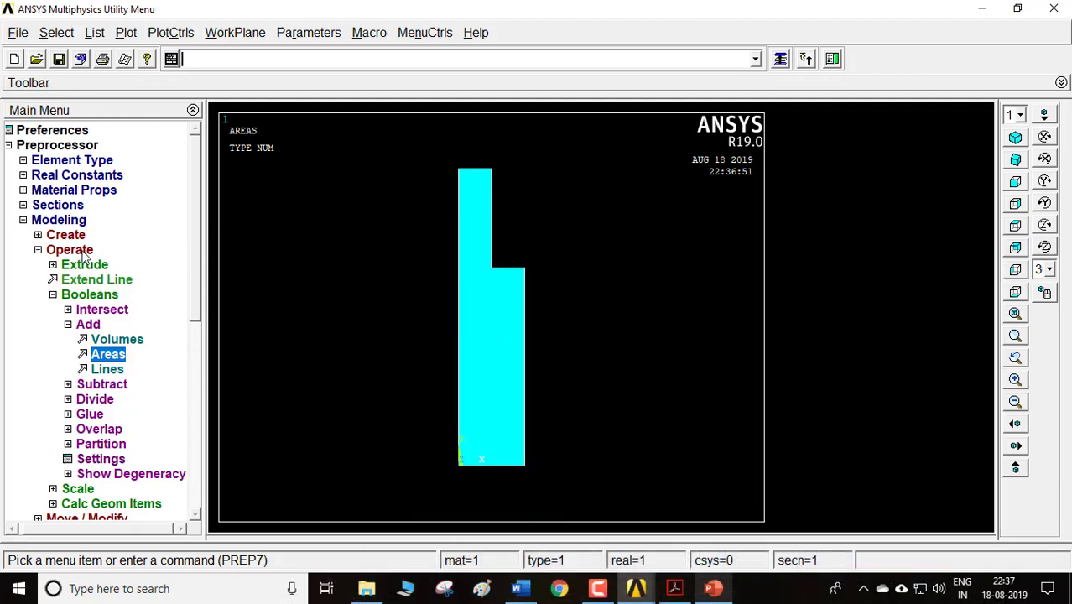
pyautogui.click(70, 237)
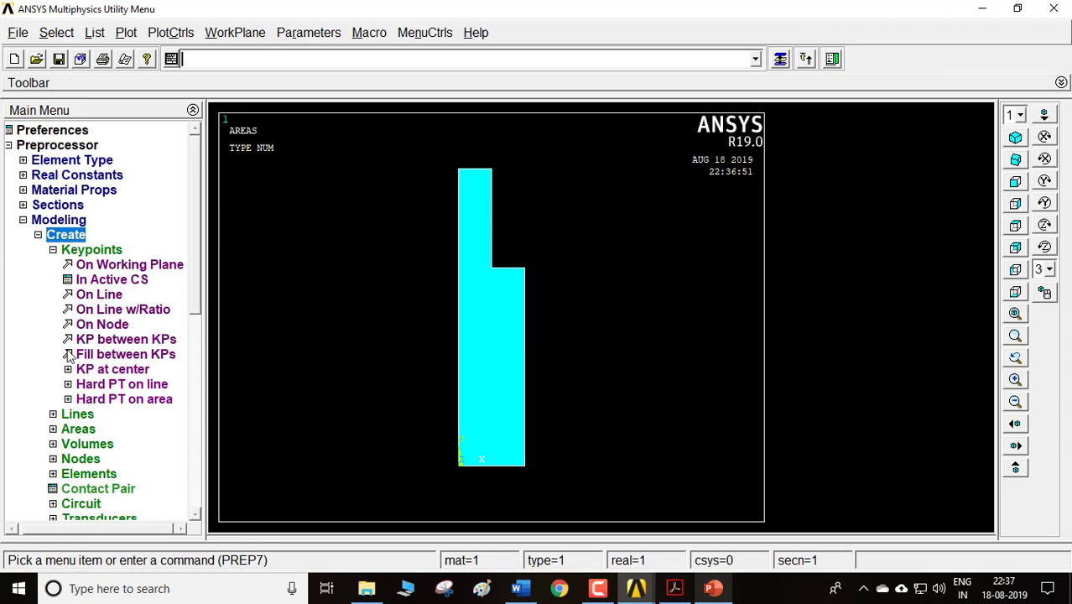
pyautogui.click(75, 415)
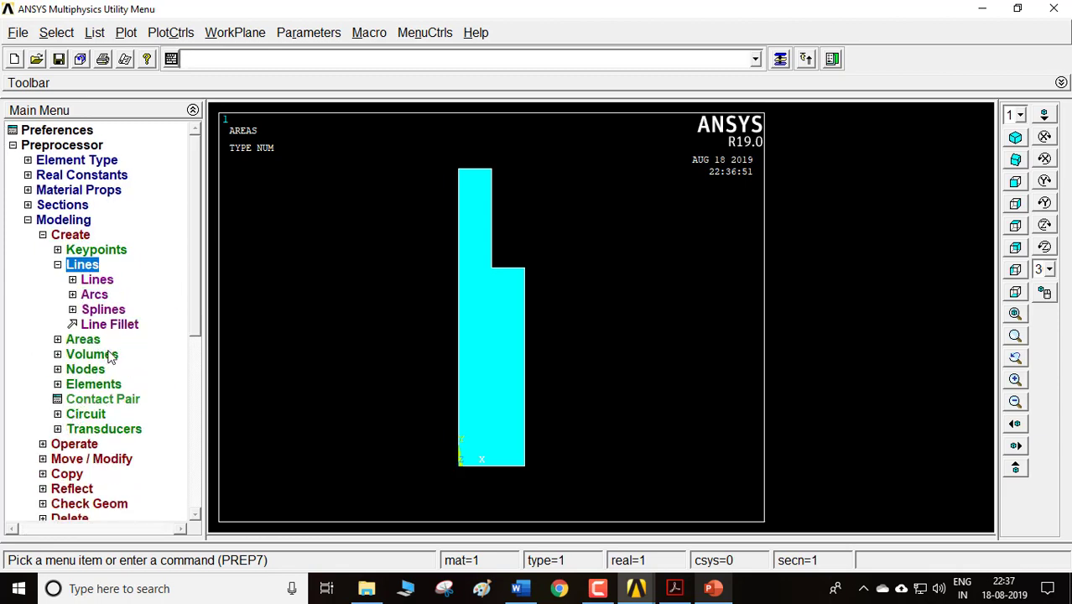
pyautogui.click(110, 325)
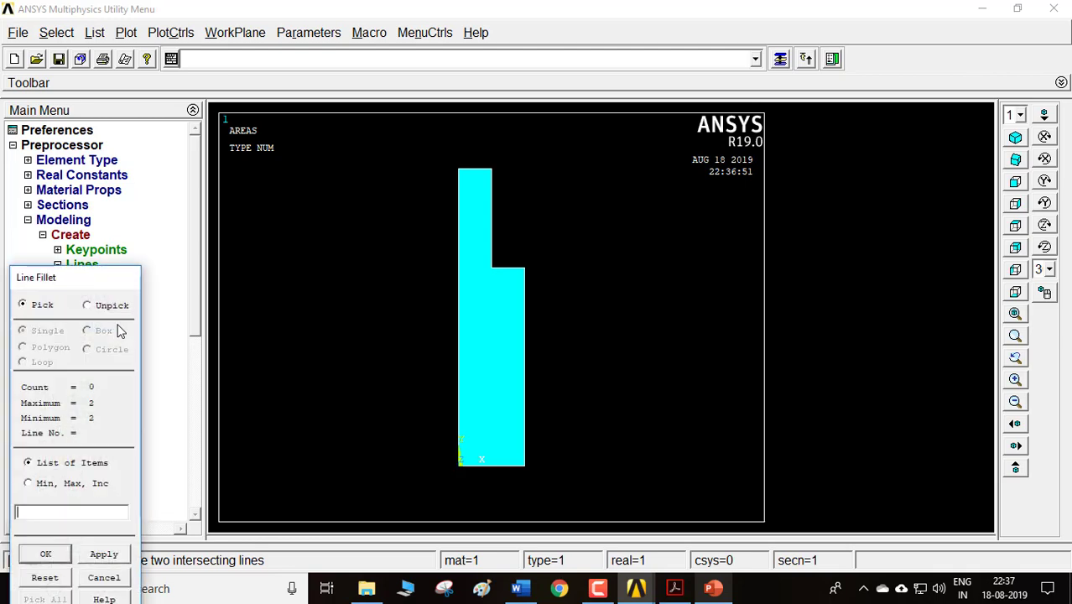
pyautogui.click(497, 257)
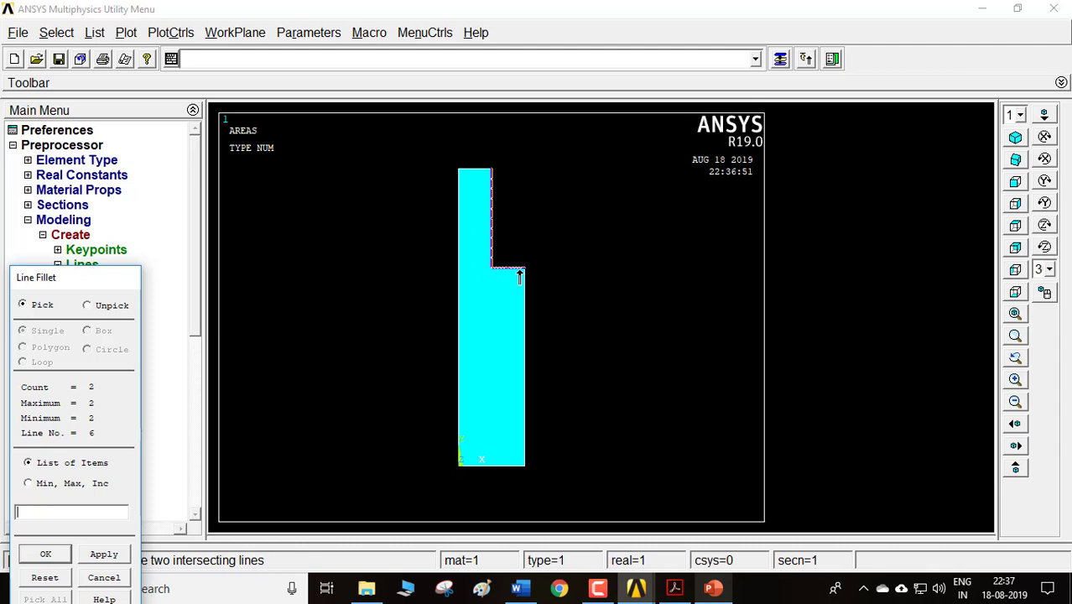
pyautogui.click(46, 556)
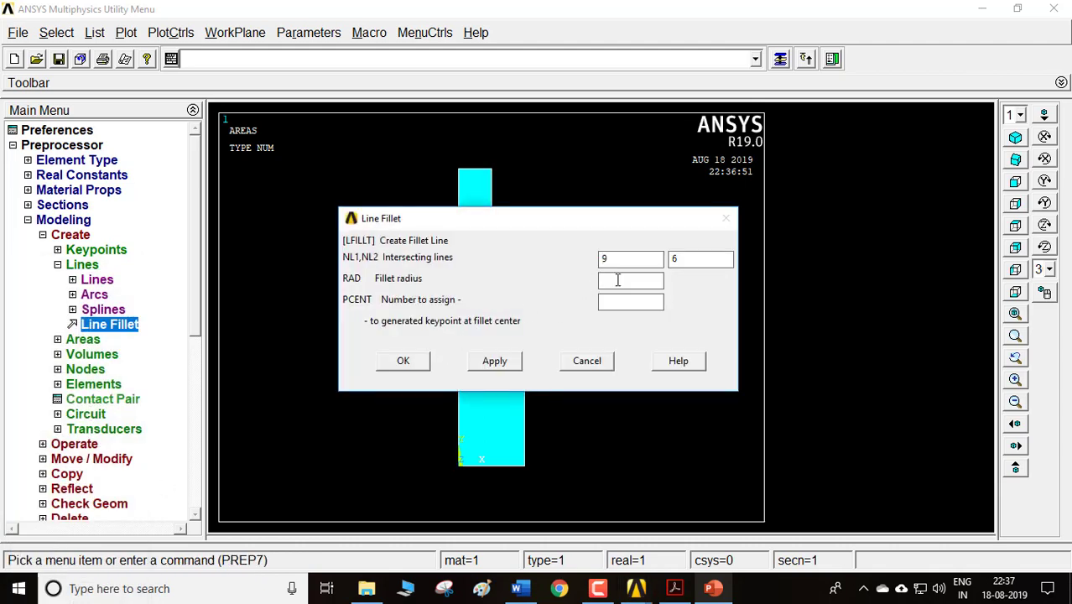
pyautogui.click(399, 368)
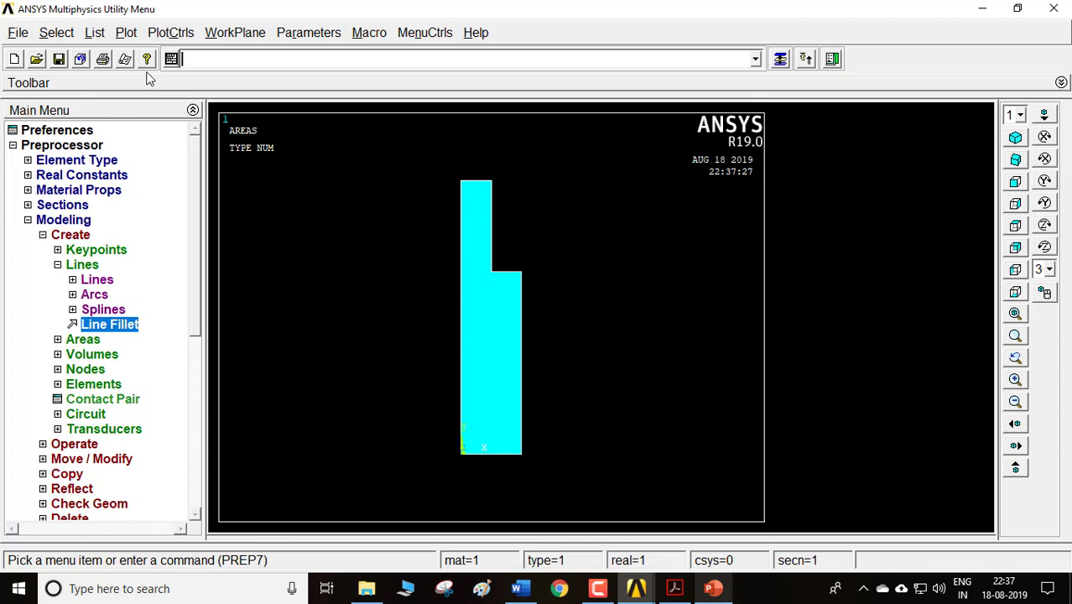
# - Plot the model's lines and zoom in on the fillet at the step corner
pyautogui.click(125, 33)
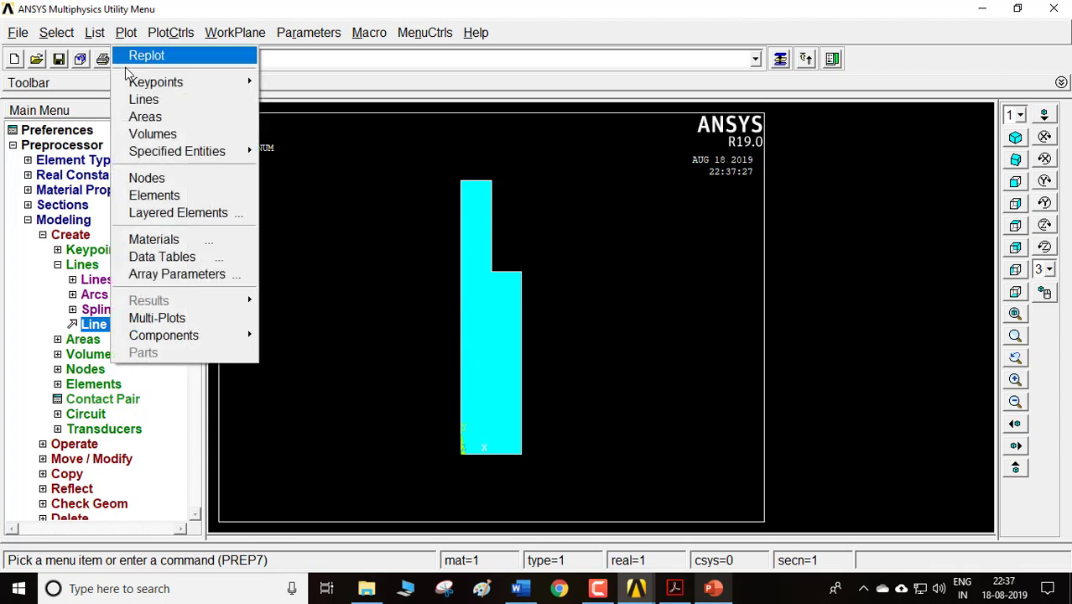
pyautogui.click(144, 98)
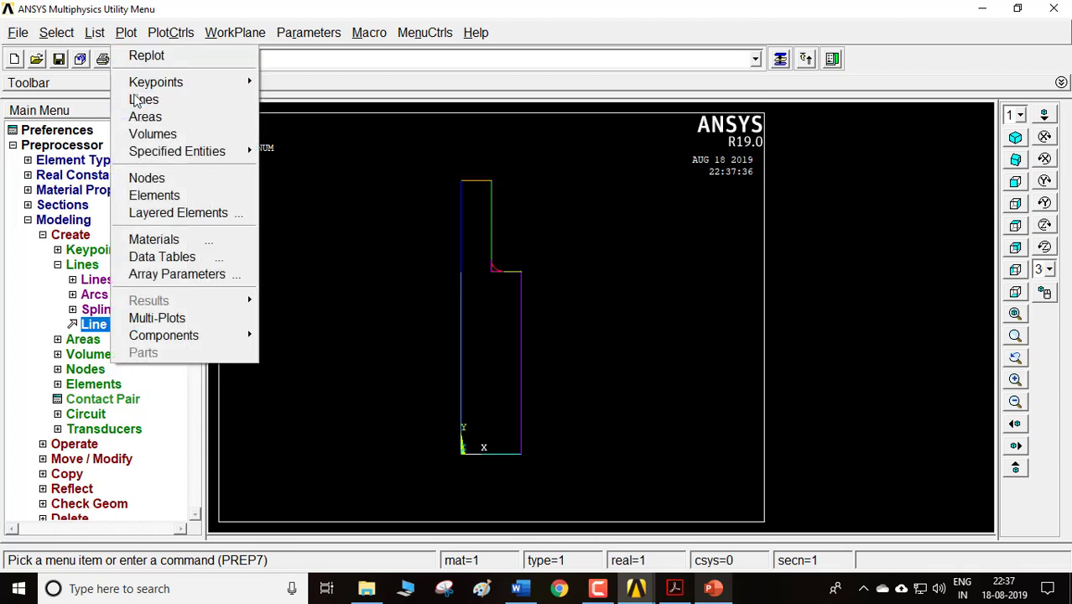
pyautogui.click(1016, 334)
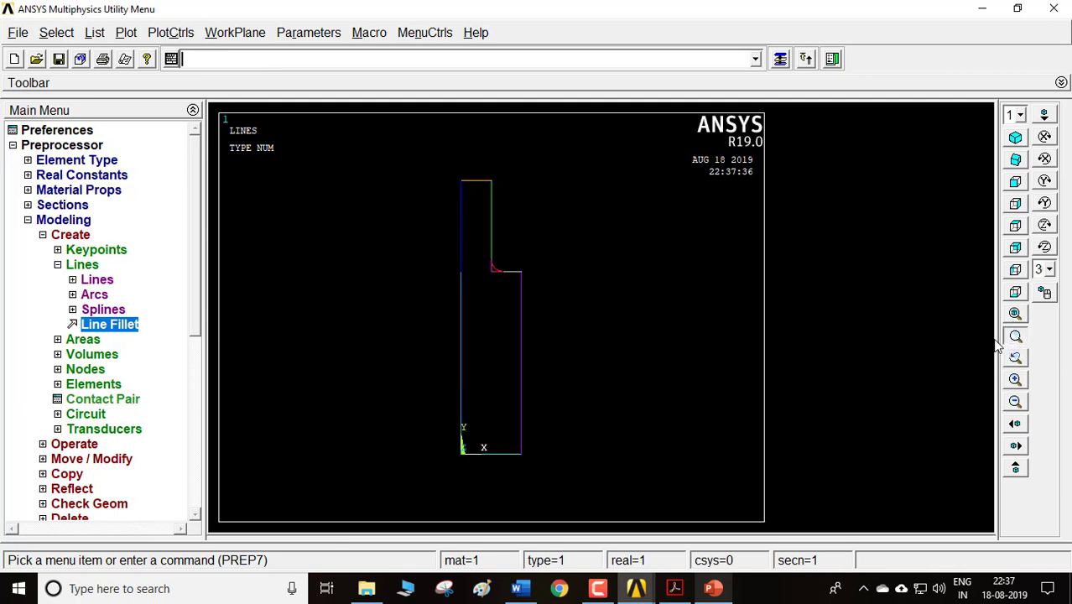
pyautogui.click(494, 272)
pyautogui.click(507, 308)
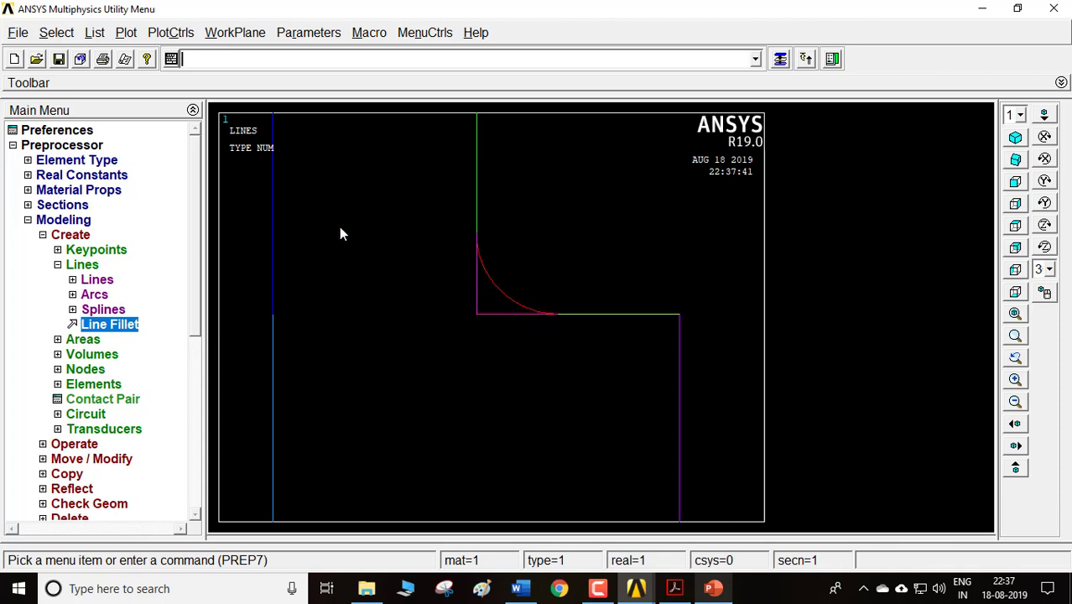
# - Compare the area plot with the line plot around the fillet corner, ending on the line plot
pyautogui.click(127, 32)
pyautogui.click(145, 113)
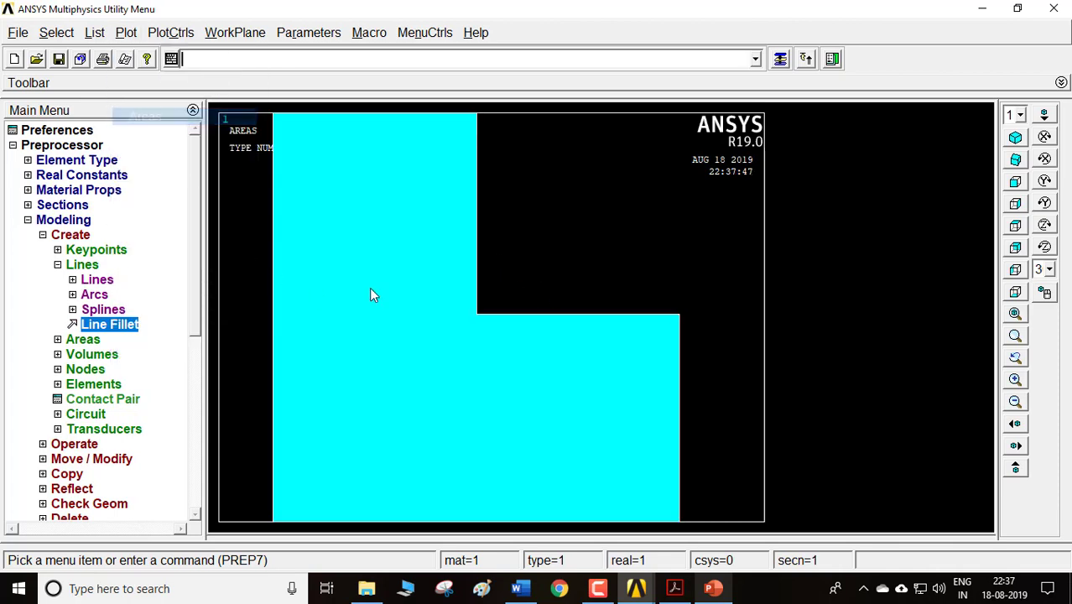
pyautogui.click(127, 33)
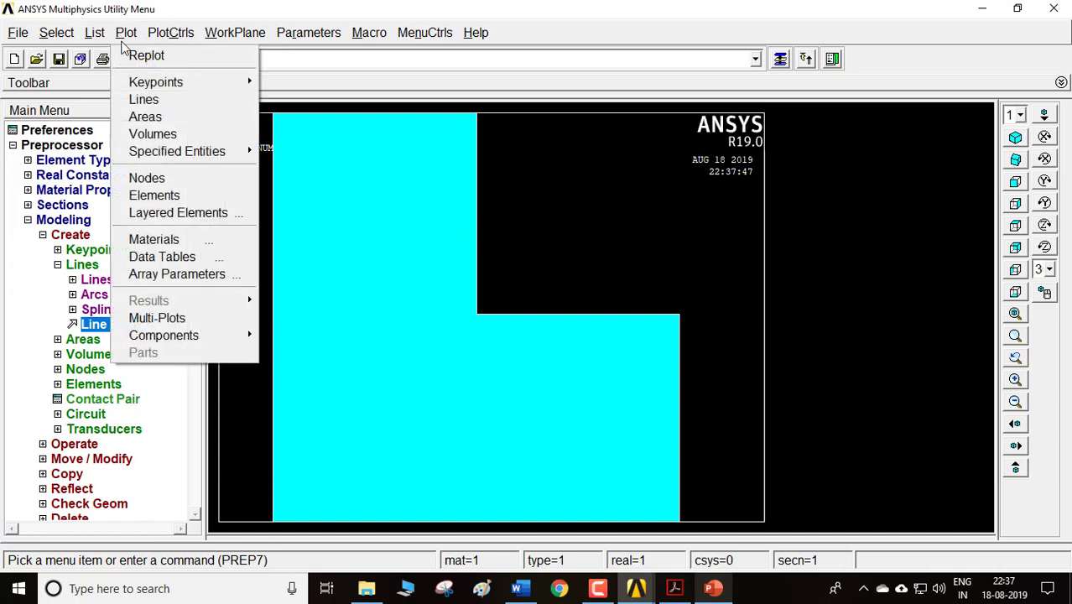
pyautogui.click(145, 98)
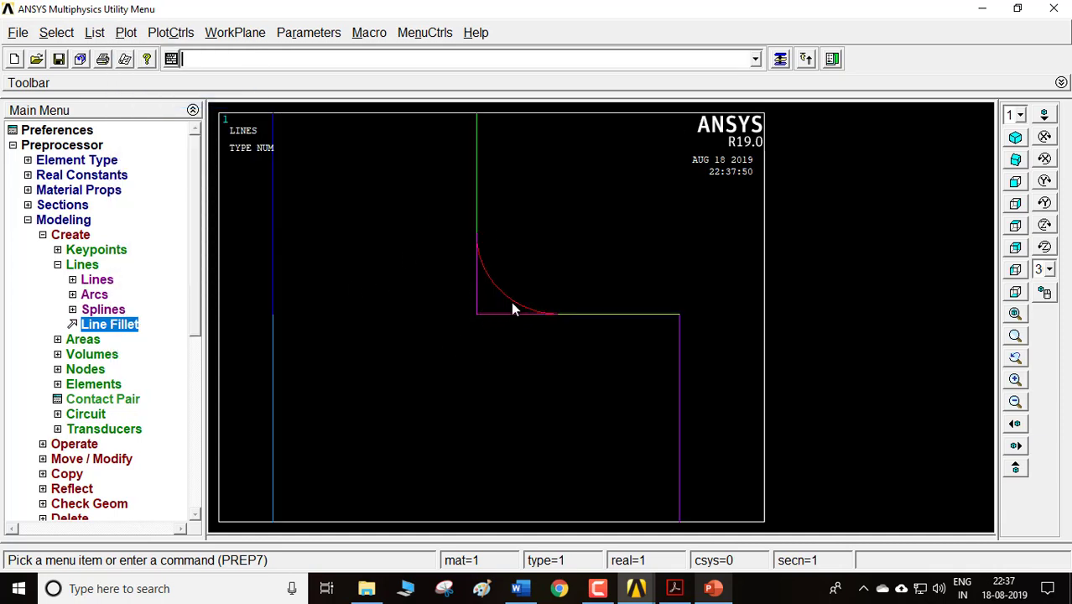
# - Create an arbitrary area by lines from the fillet arc and the two short corner lines, and plot all areas
pyautogui.click(83, 250)
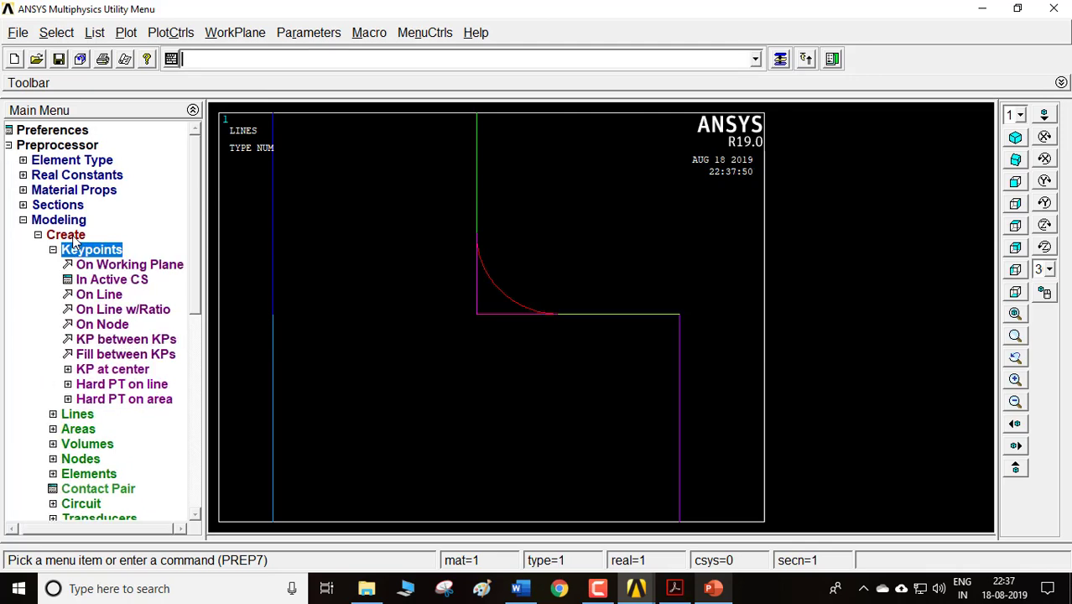
pyautogui.click(73, 235)
pyautogui.click(73, 237)
pyautogui.click(82, 251)
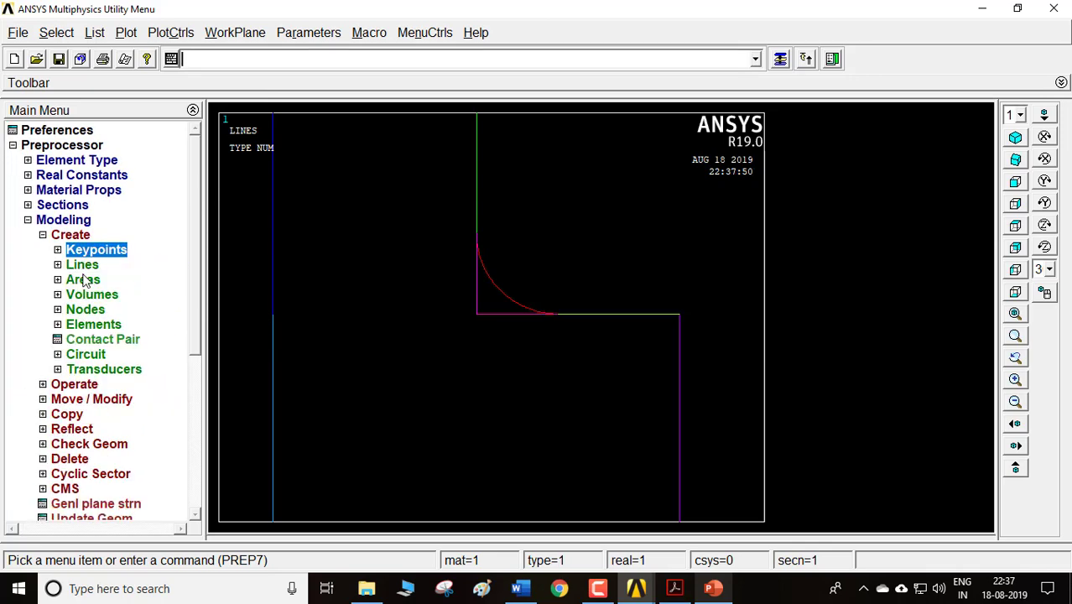
pyautogui.click(84, 280)
pyautogui.click(99, 296)
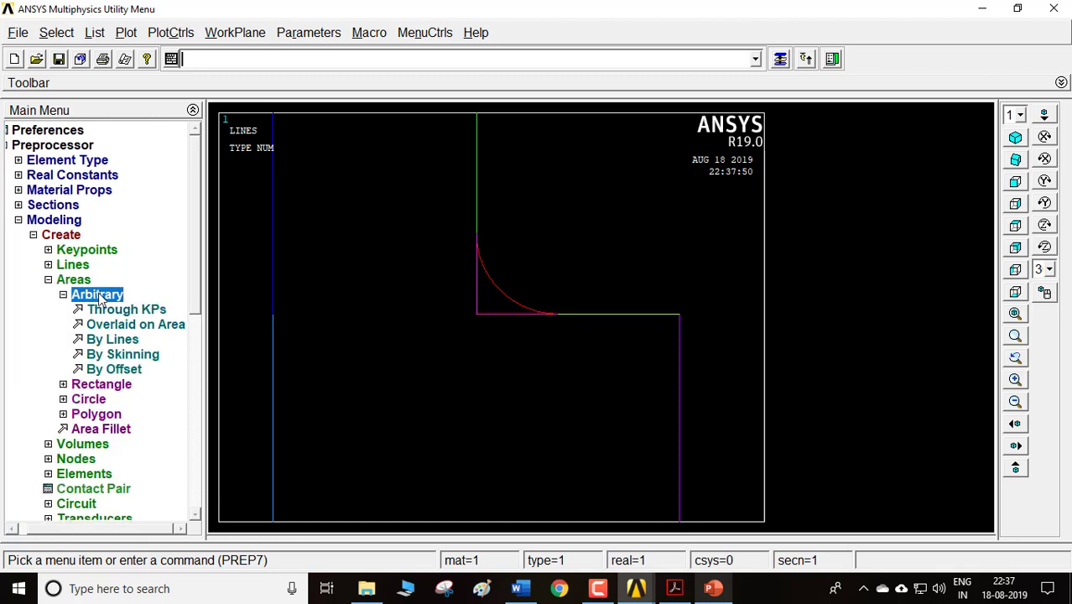
pyautogui.click(117, 341)
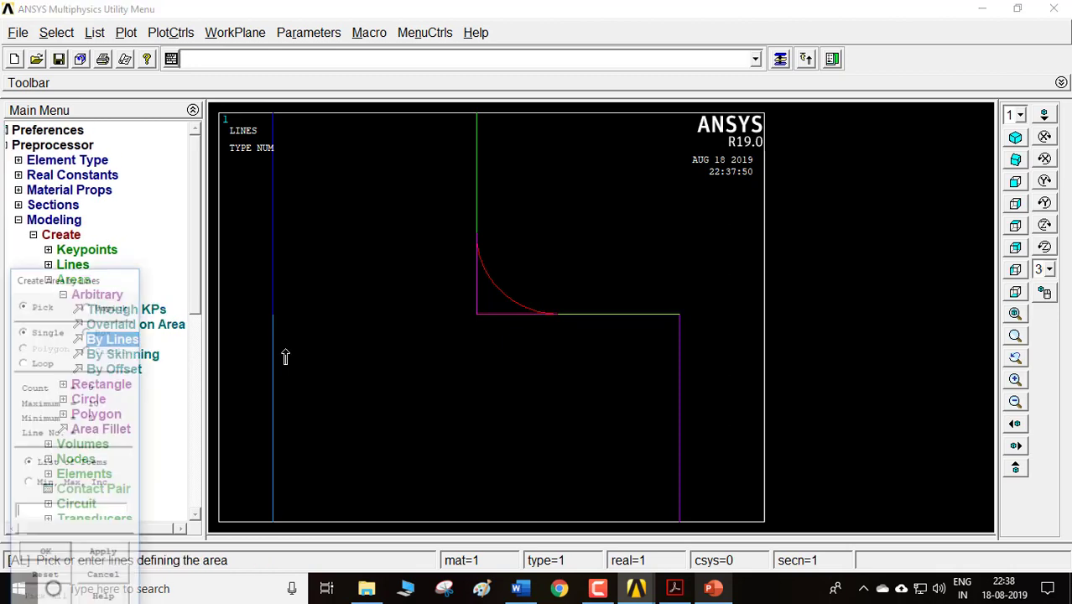
pyautogui.click(498, 308)
pyautogui.click(499, 306)
pyautogui.click(476, 295)
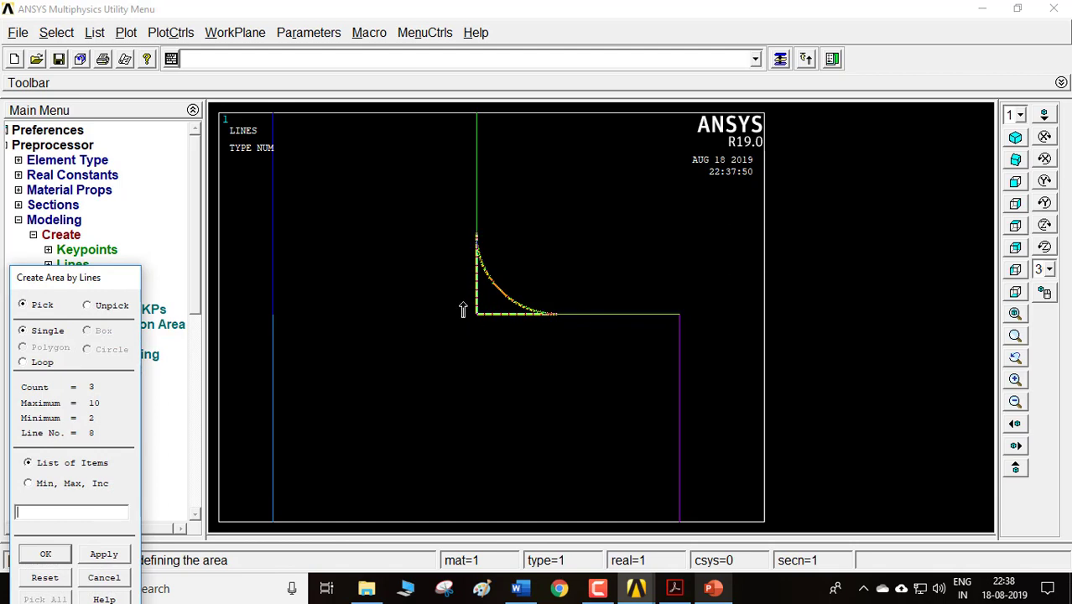
pyautogui.click(45, 556)
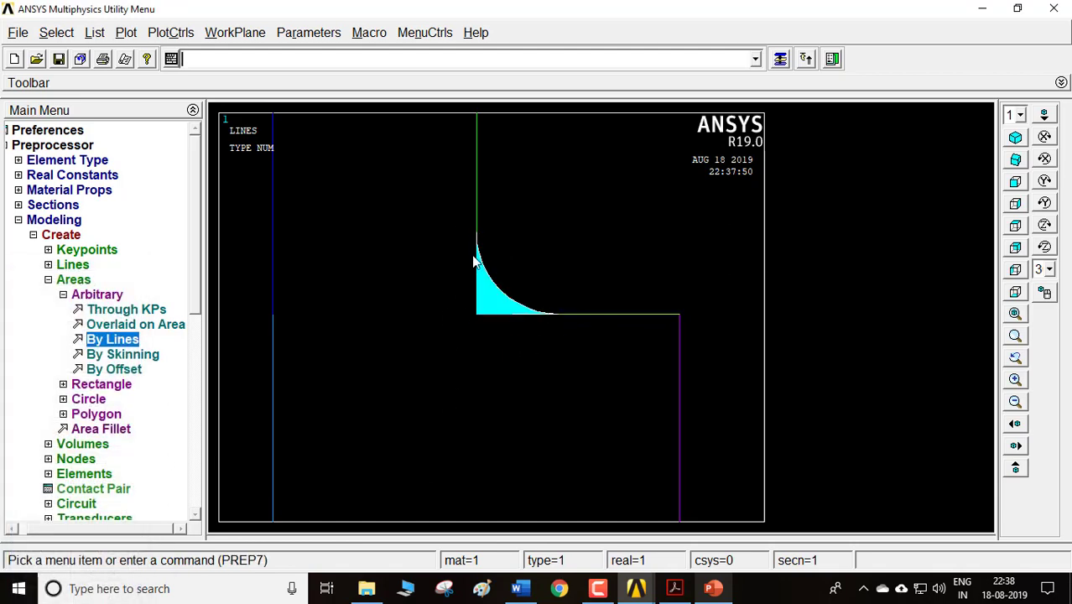
pyautogui.click(126, 32)
pyautogui.click(162, 119)
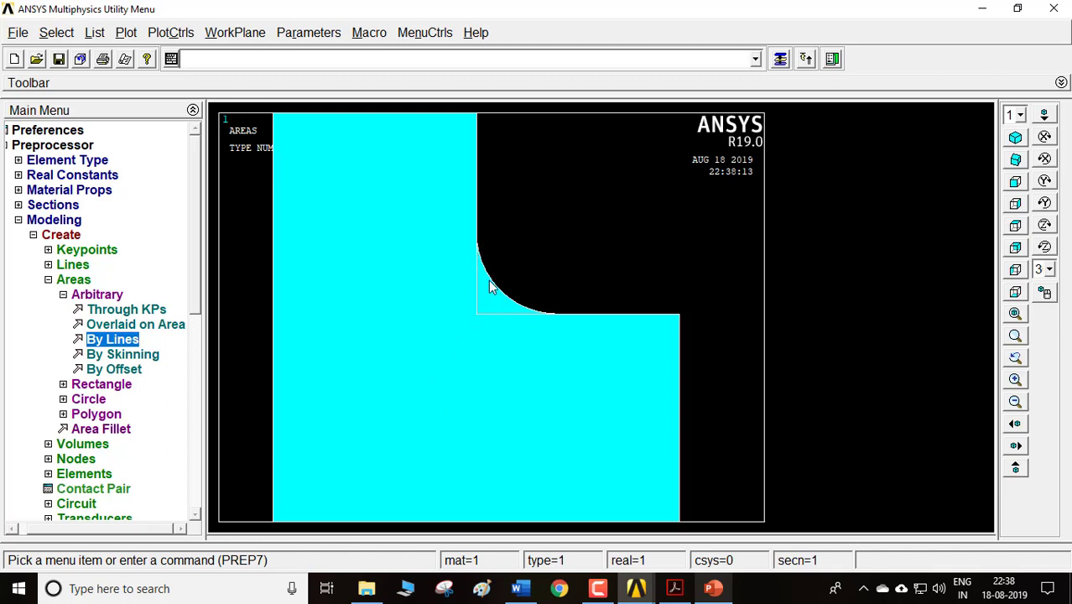
# - Combine the fillet area and the stepped bar area into a single area with a Boolean Add
pyautogui.click(63, 295)
pyautogui.click(78, 283)
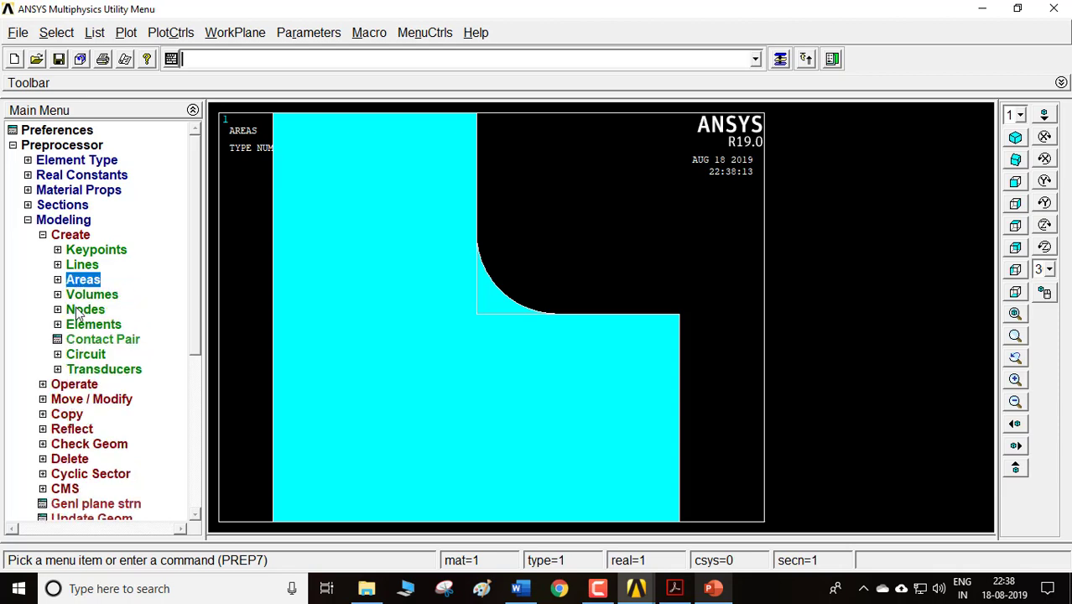
pyautogui.click(74, 385)
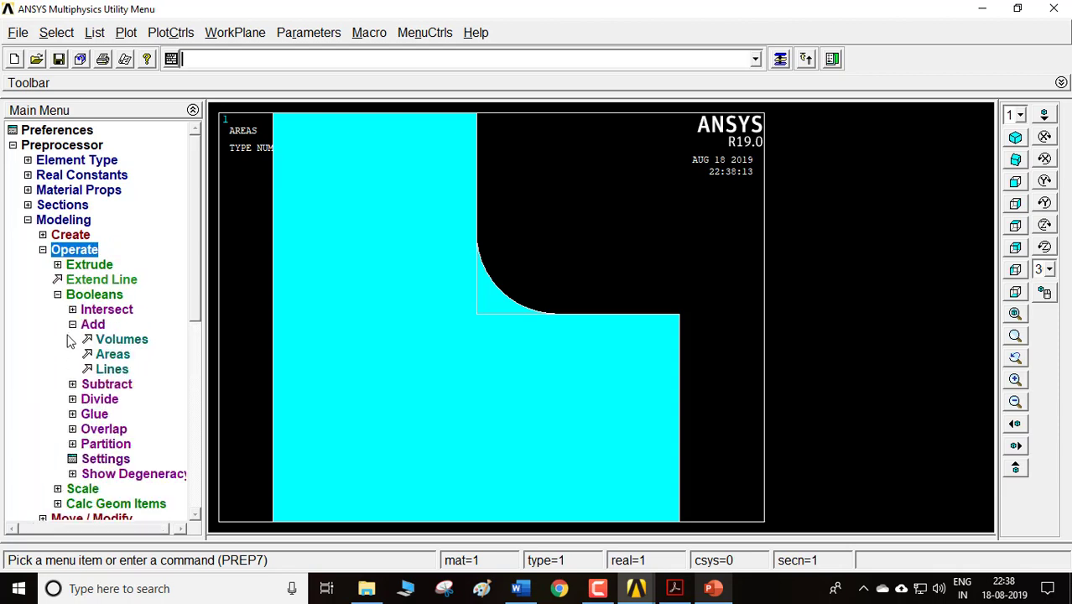
pyautogui.click(113, 354)
pyautogui.click(490, 290)
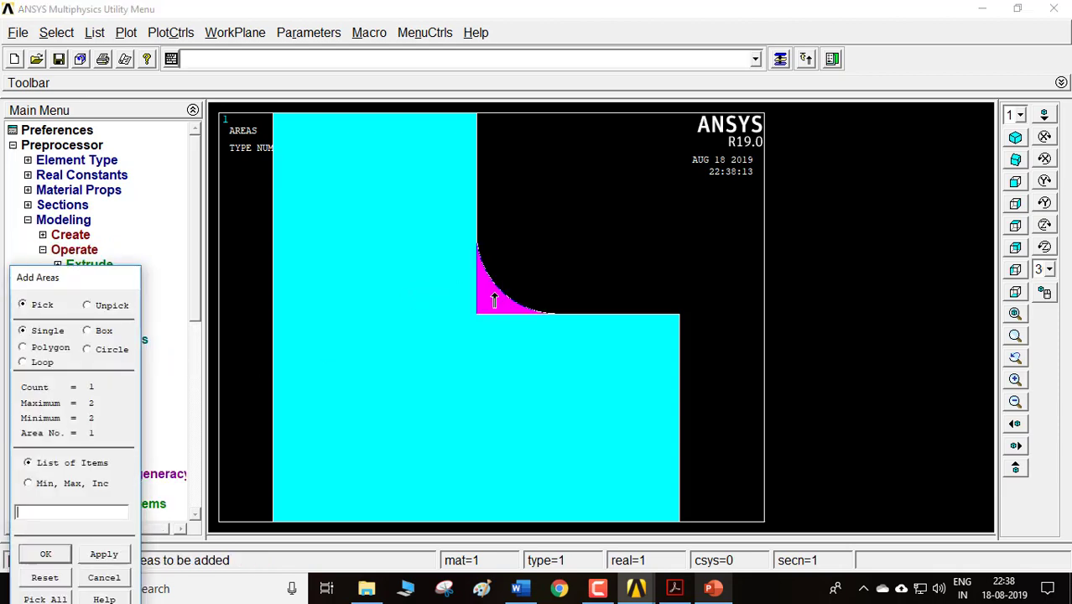
pyautogui.click(366, 350)
pyautogui.click(47, 555)
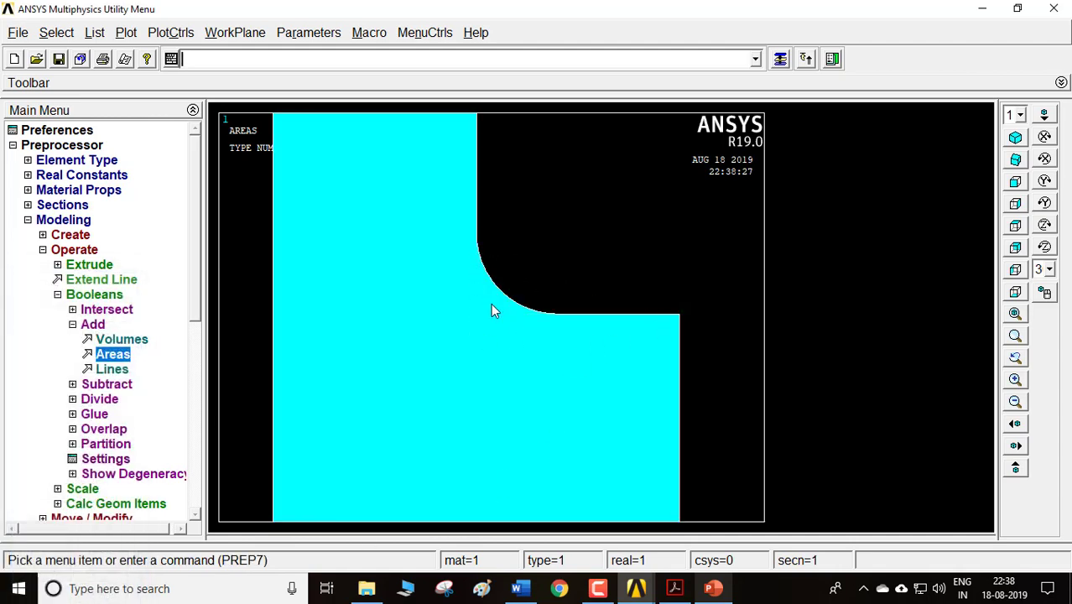
pyautogui.scroll(-11, 475, 340)
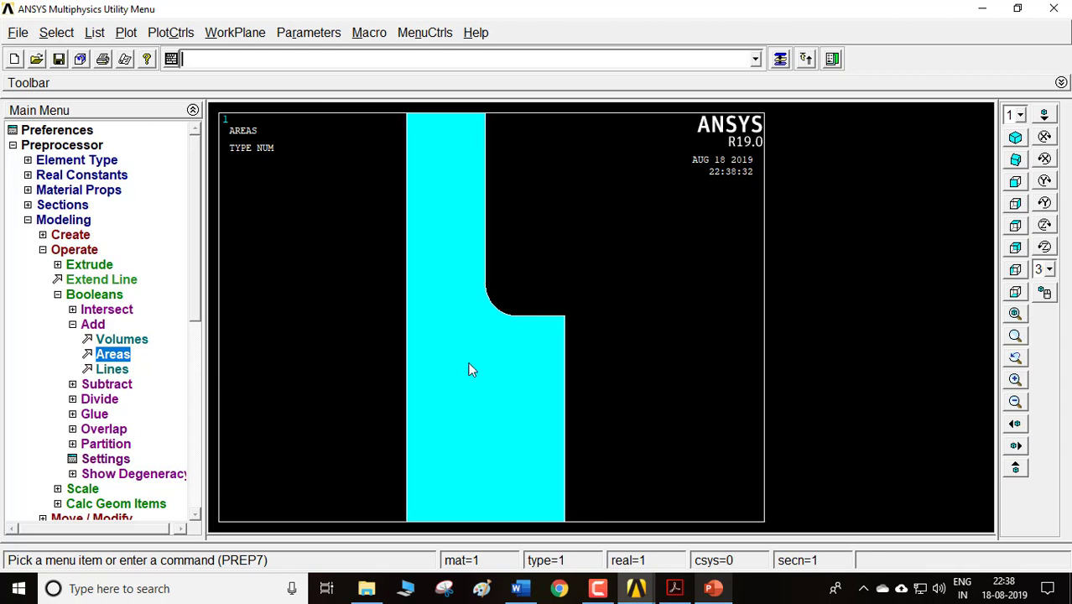
pyautogui.click(1014, 314)
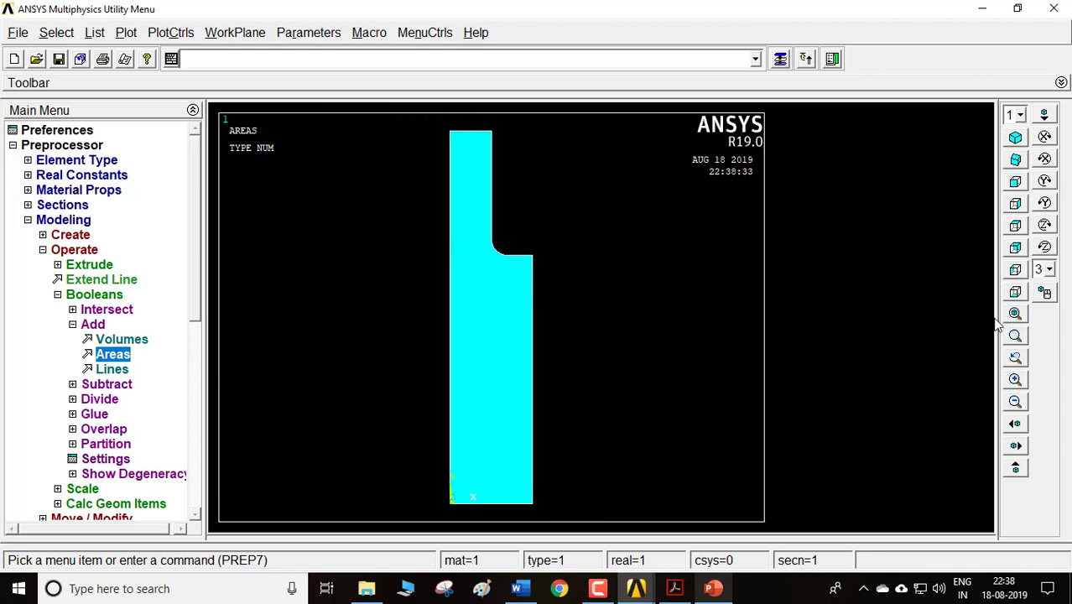
pyautogui.scroll(-1, 472, 201)
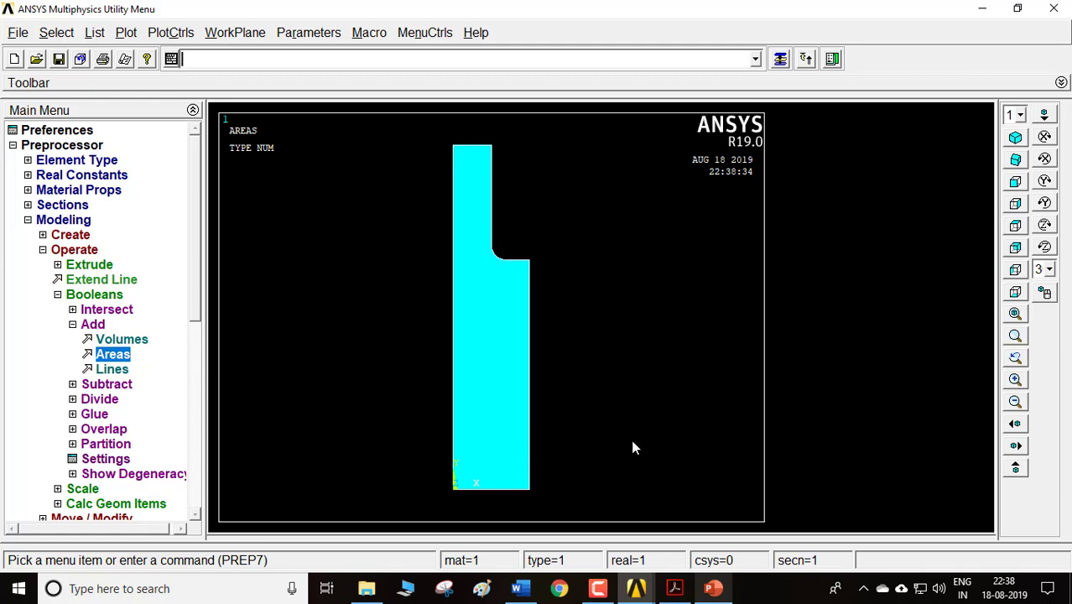
# - Switch to PowerPoint, consult the slide on the three steps in meshing, and return to ANSYS
pyautogui.click(713, 588)
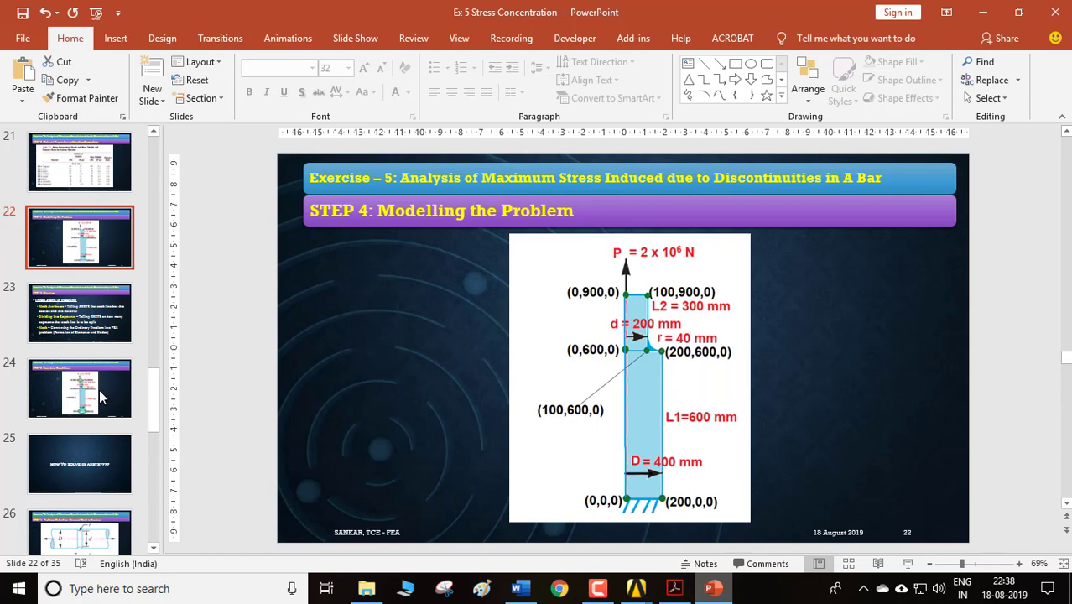
pyautogui.click(89, 326)
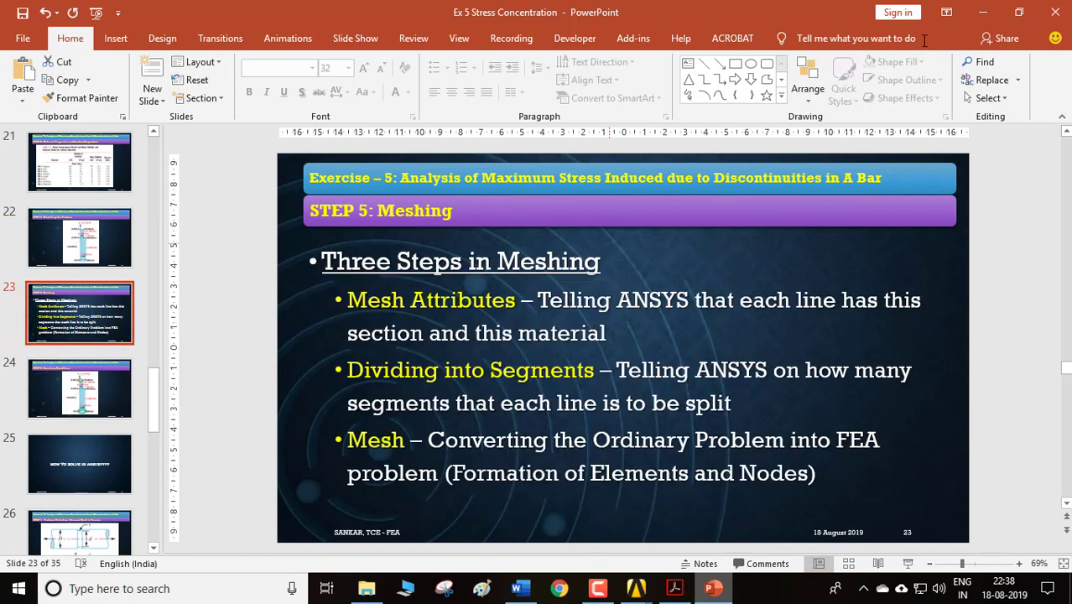
pyautogui.click(982, 11)
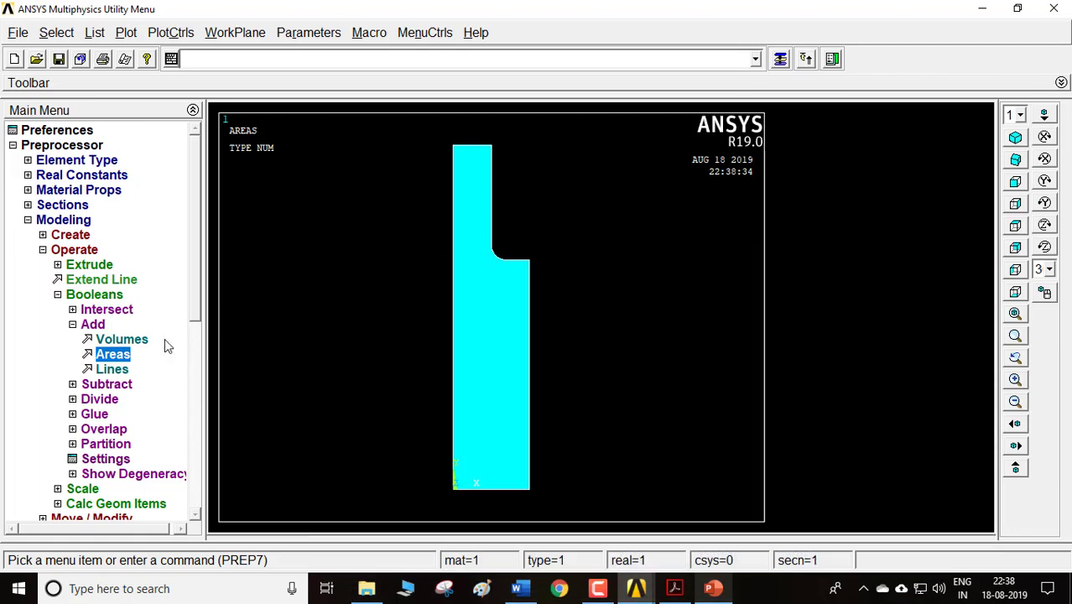
# - Bring up the manual element size controls for lines in the preprocessor's meshing options
pyautogui.click(91, 295)
pyautogui.click(75, 250)
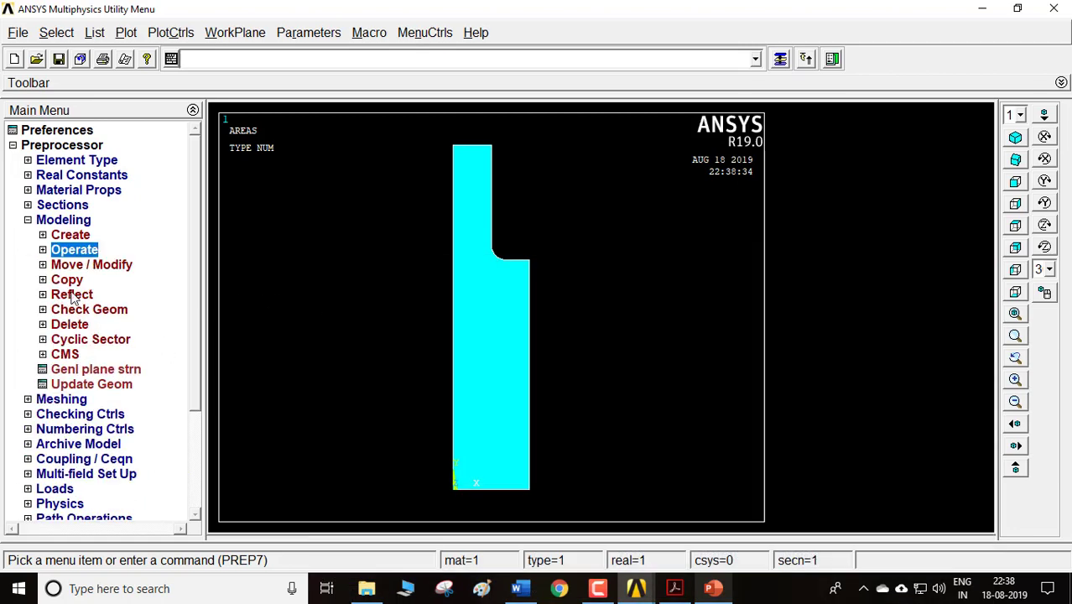
pyautogui.click(72, 400)
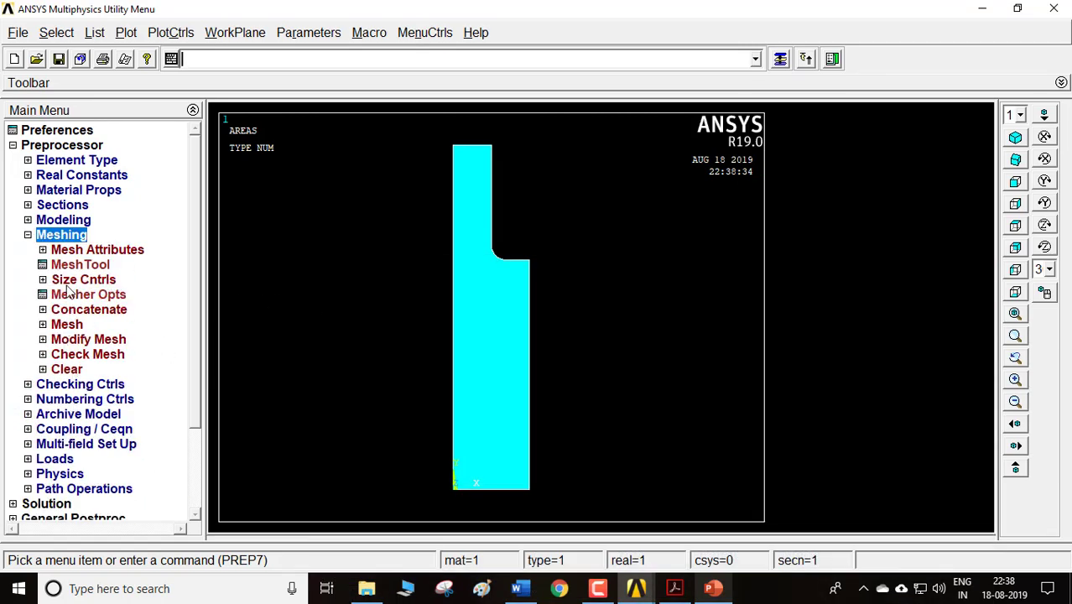
pyautogui.click(76, 281)
pyautogui.click(97, 355)
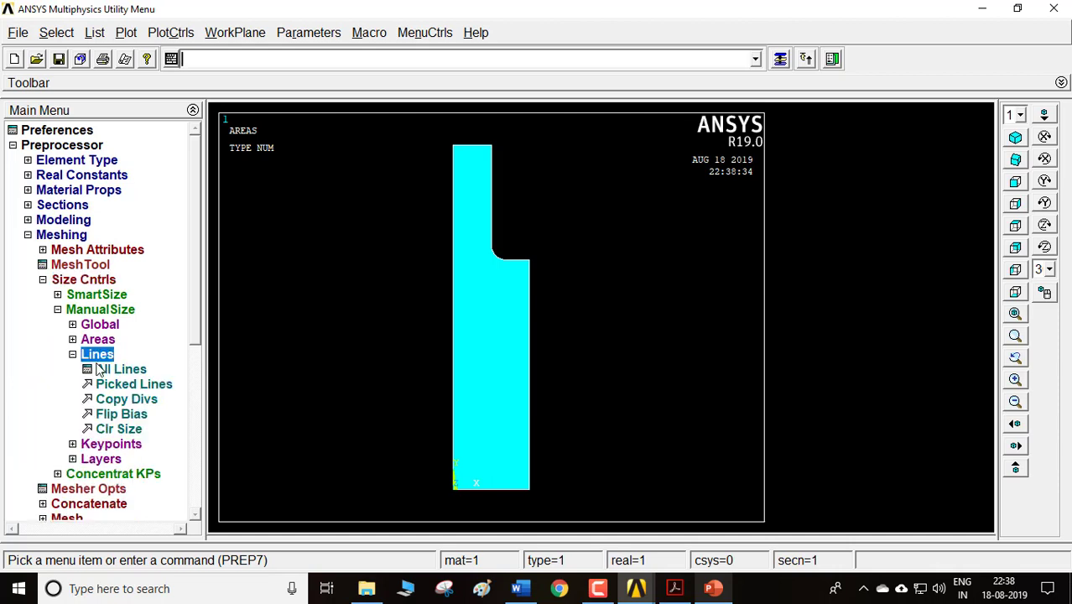
pyautogui.click(118, 371)
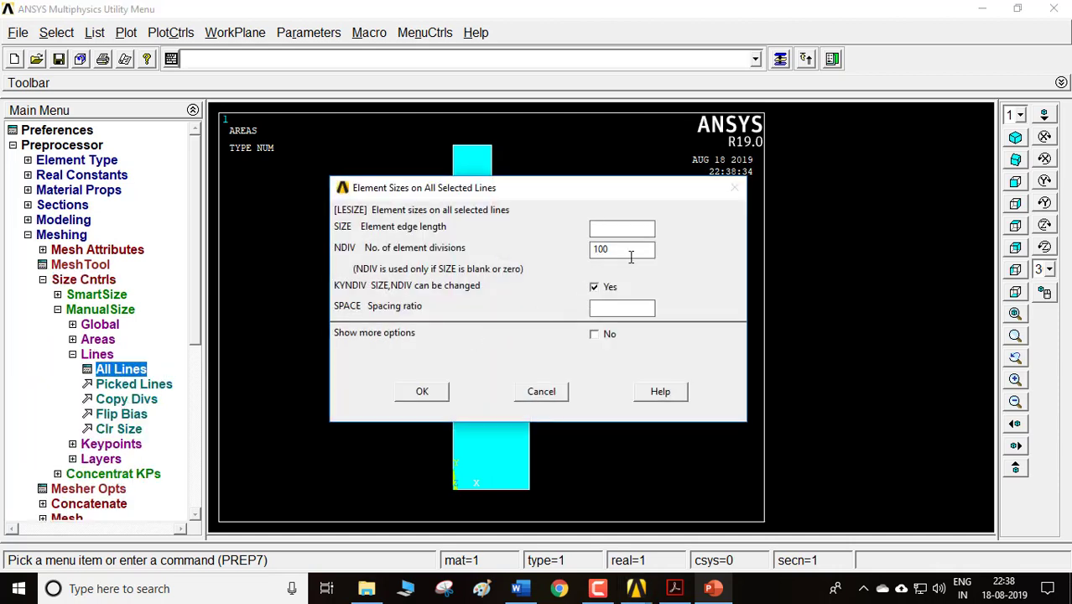
pyautogui.doubleClick(629, 247)
pyautogui.write('50')
pyautogui.click(559, 396)
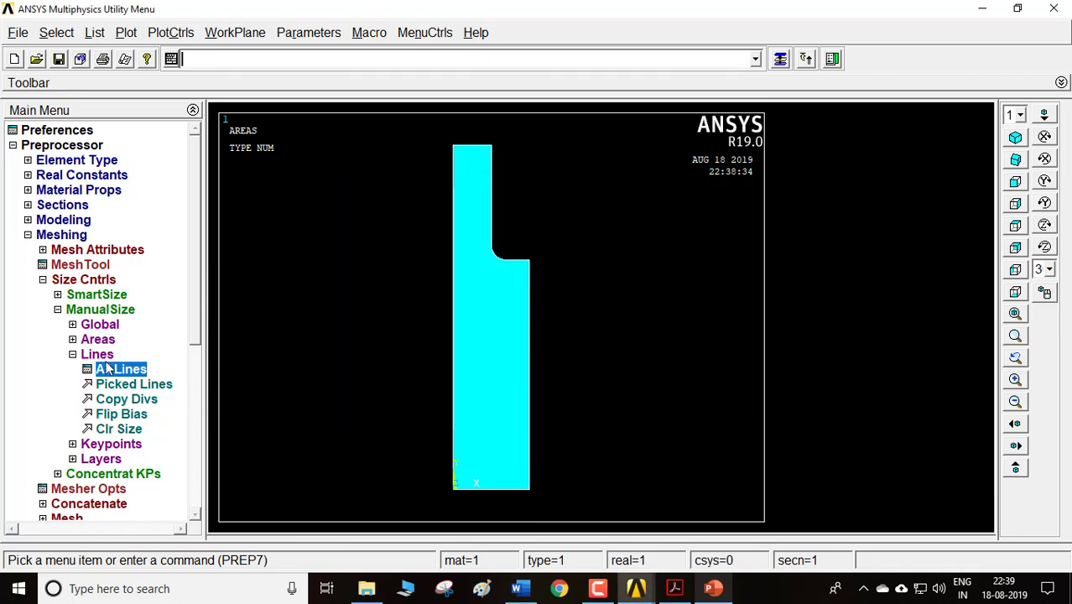
# - Set 100 element divisions on the four long vertical lines of the bar
pyautogui.click(133, 385)
pyautogui.click(455, 354)
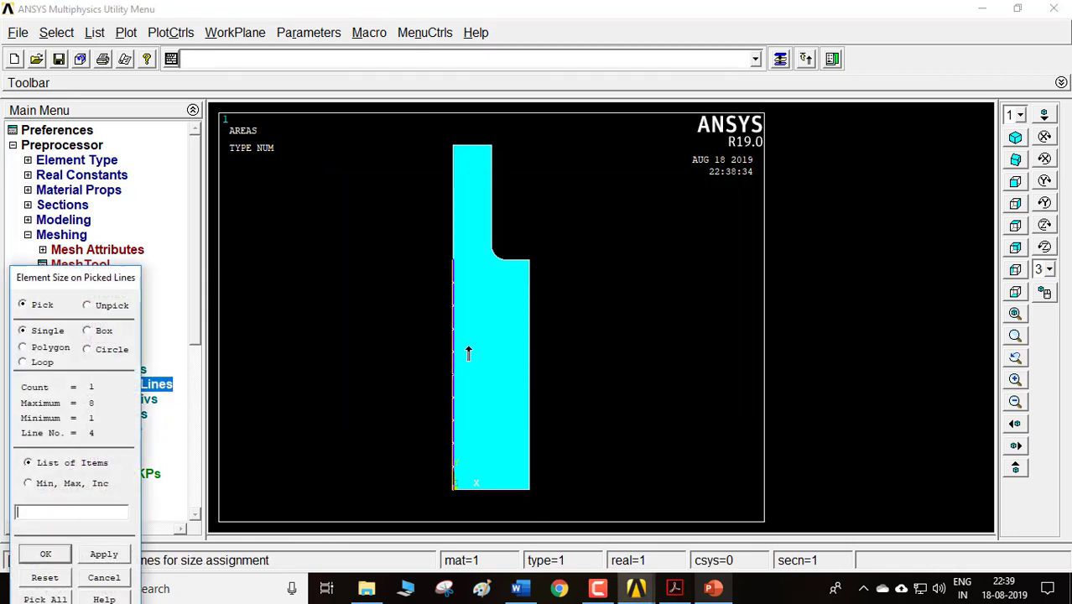
pyautogui.click(534, 352)
pyautogui.click(500, 221)
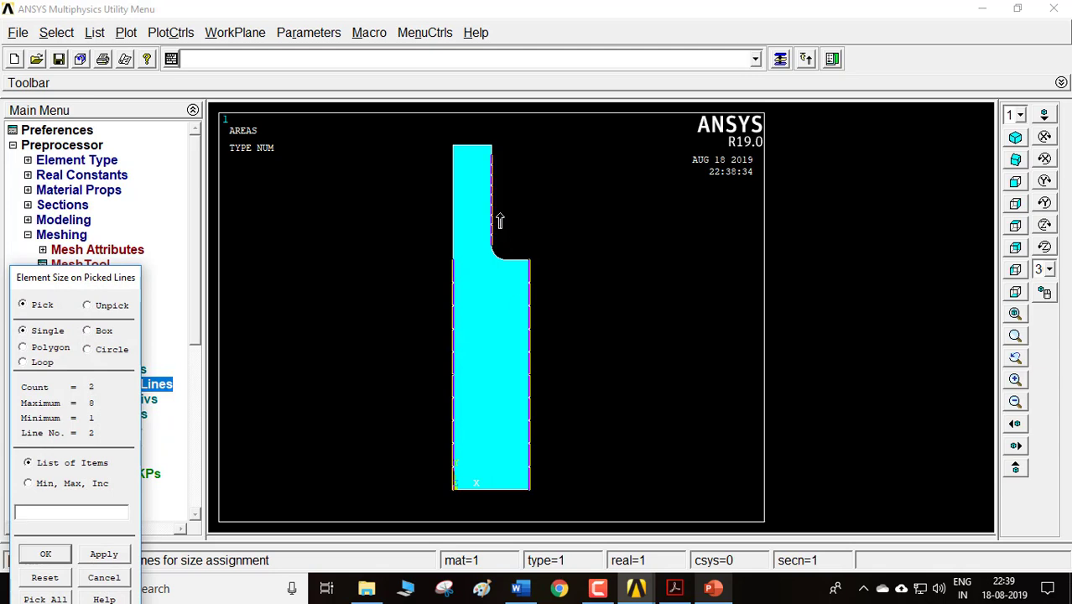
pyautogui.click(444, 210)
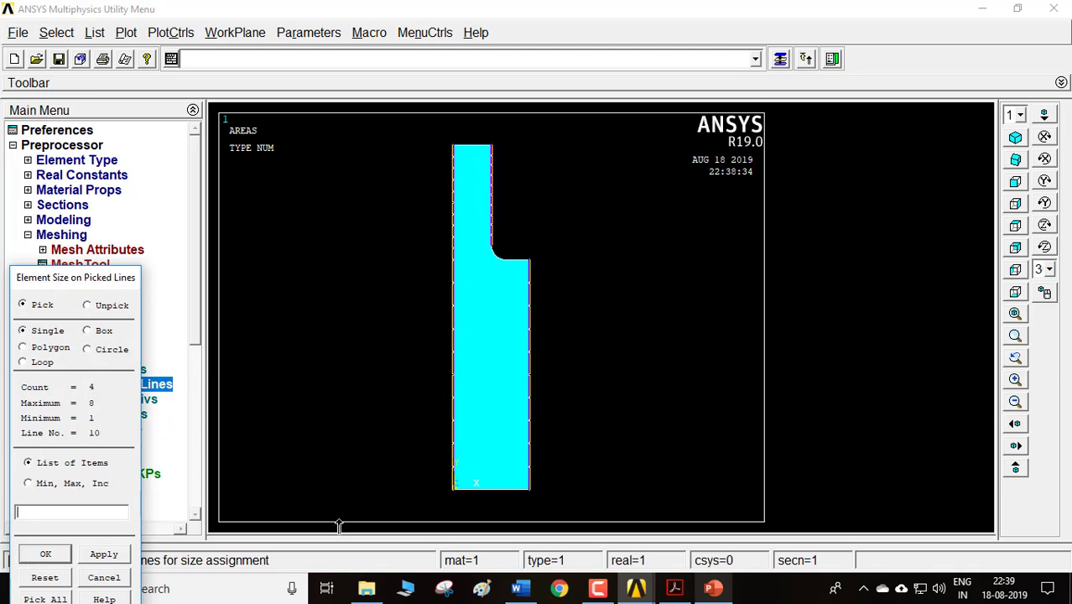
pyautogui.click(56, 559)
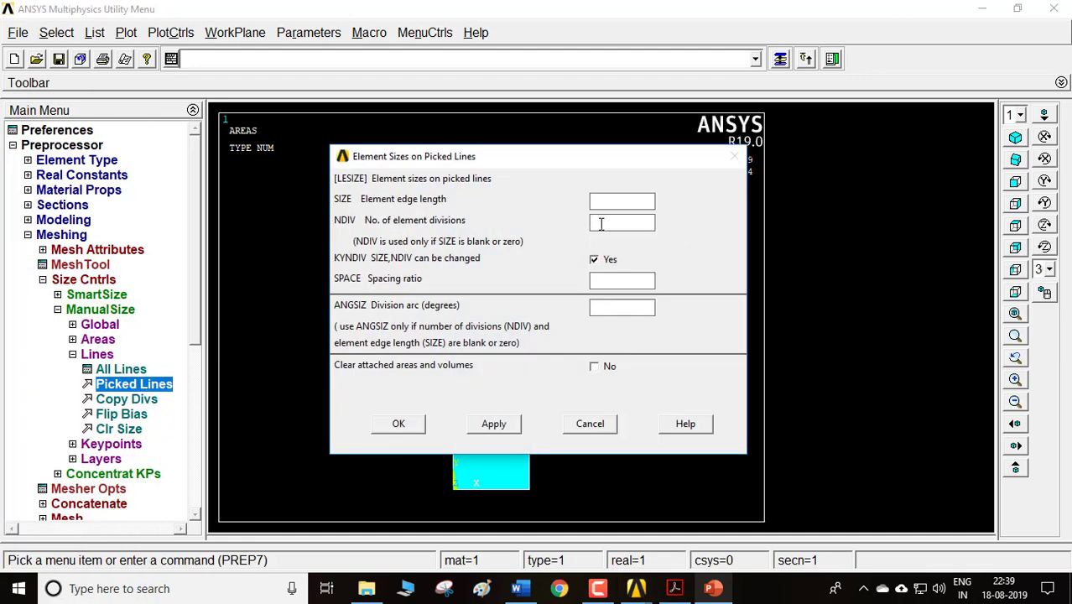
pyautogui.click(411, 424)
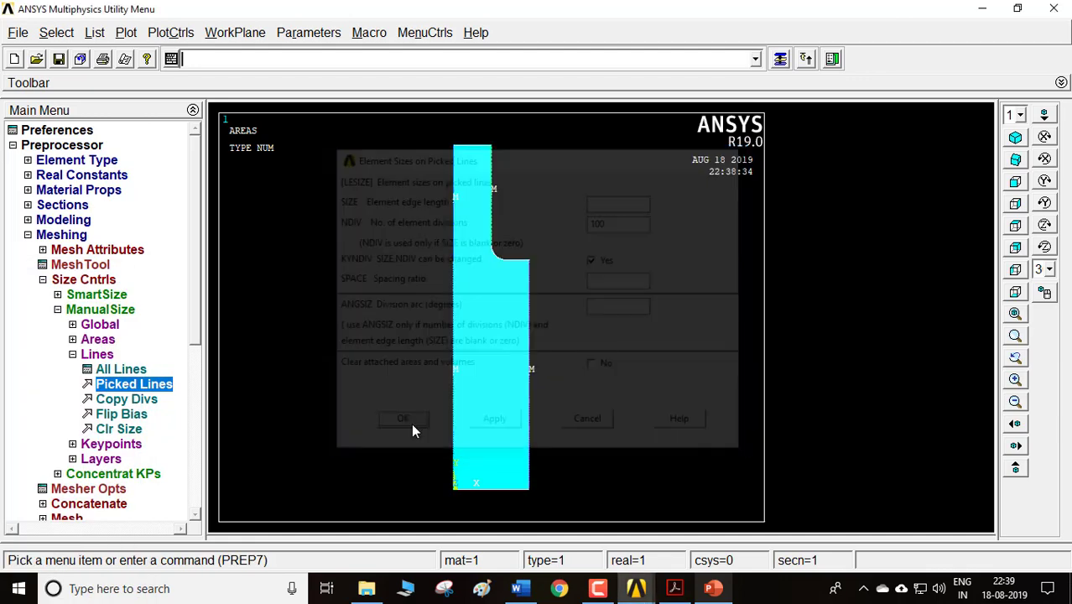
# - Set 50 element divisions on the bar's top and bottom edges, the horizontal step edge and the fillet arc
pyautogui.click(156, 383)
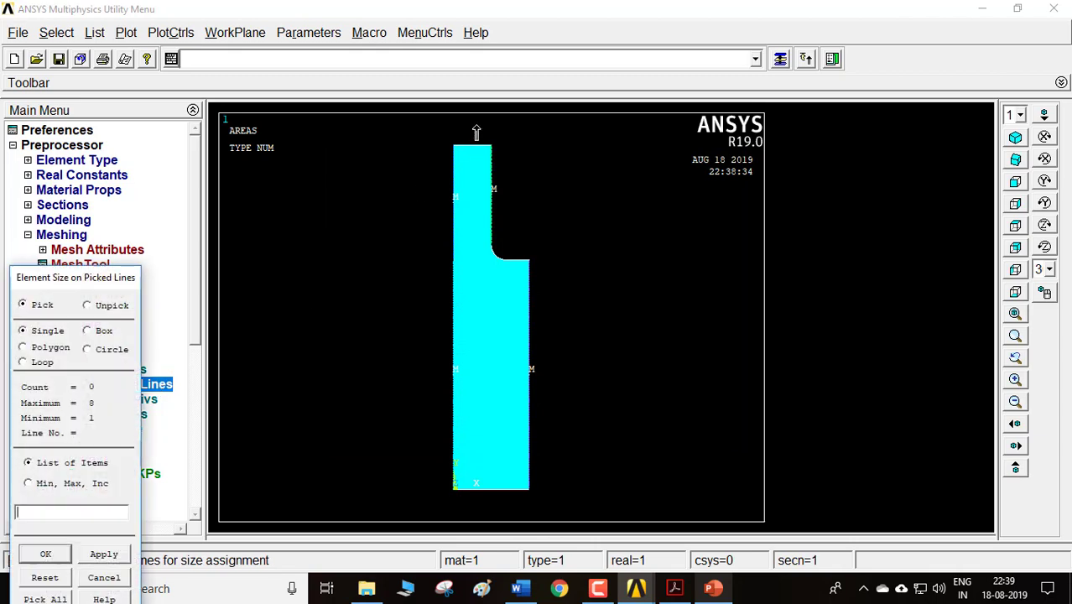
pyautogui.click(476, 147)
pyautogui.click(488, 490)
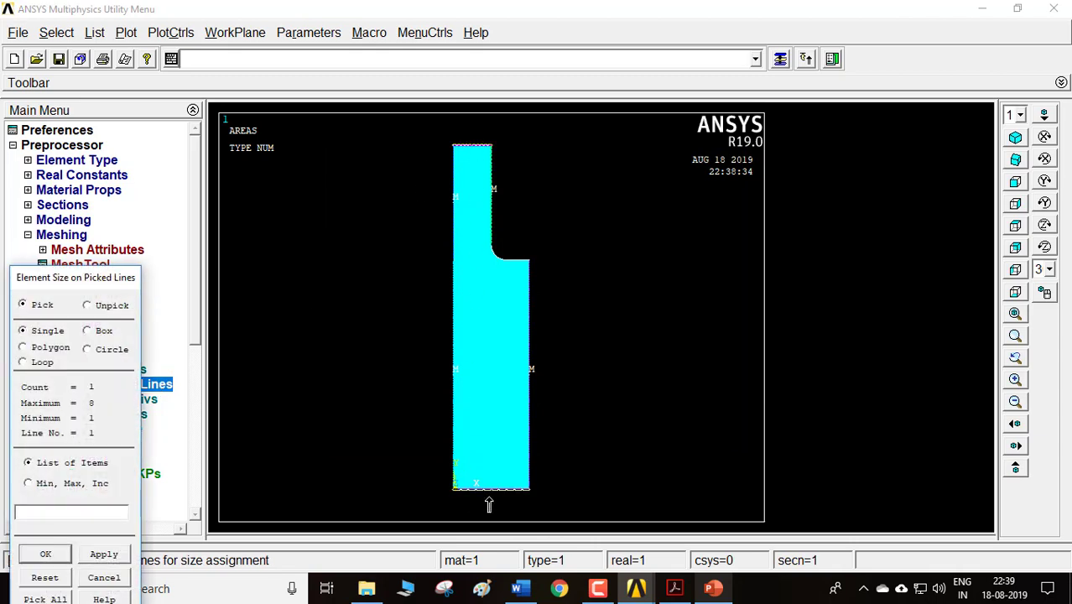
pyautogui.click(516, 259)
pyautogui.click(45, 554)
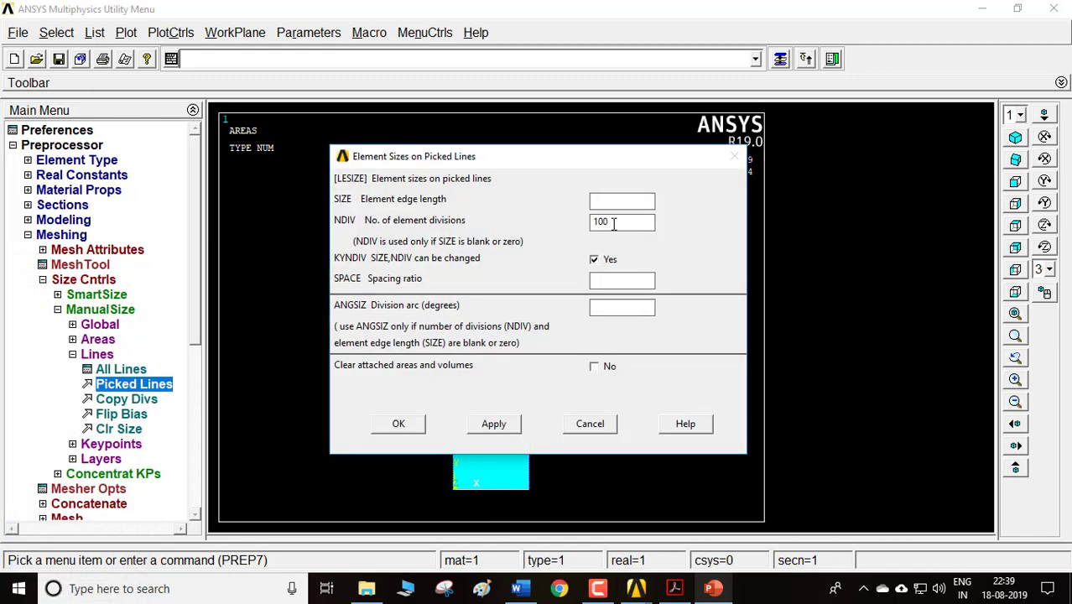
pyautogui.moveTo(613, 224); pyautogui.dragTo(577, 223)
pyautogui.write('50')
pyautogui.click(403, 424)
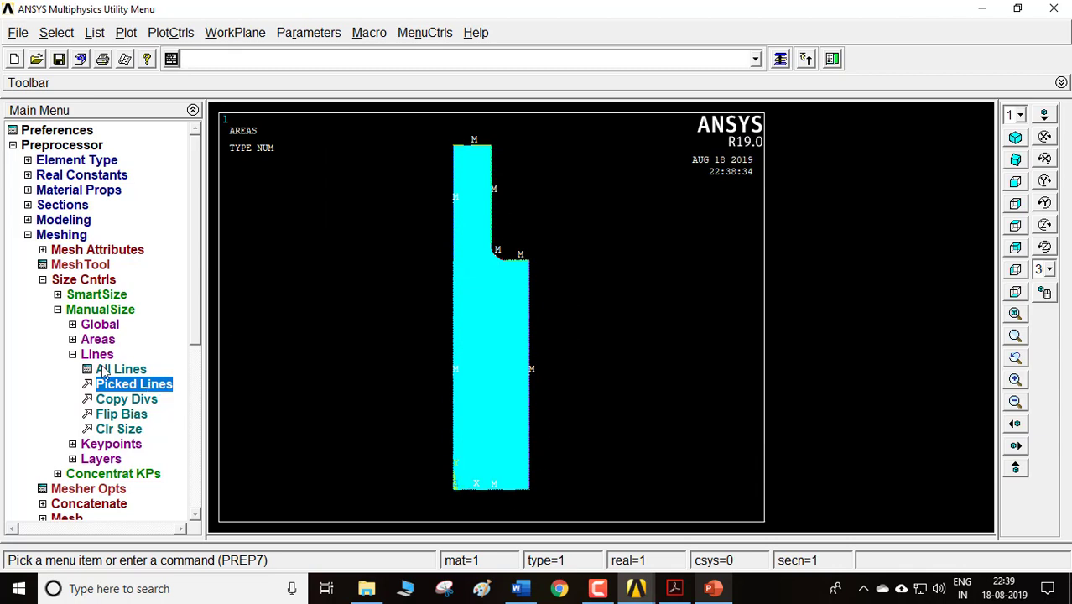
pyautogui.click(137, 372)
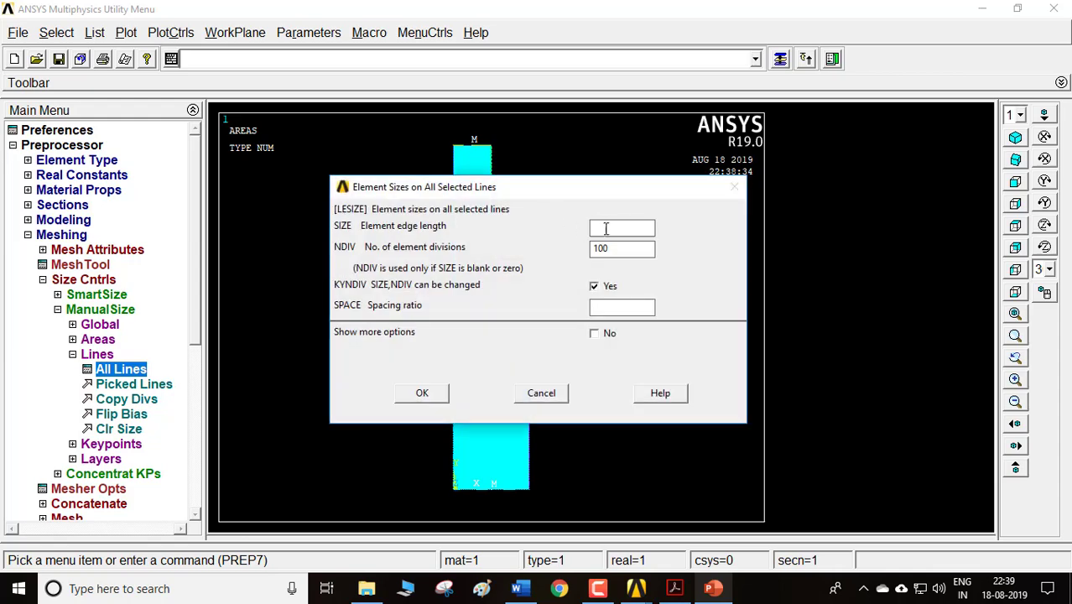
pyautogui.click(541, 394)
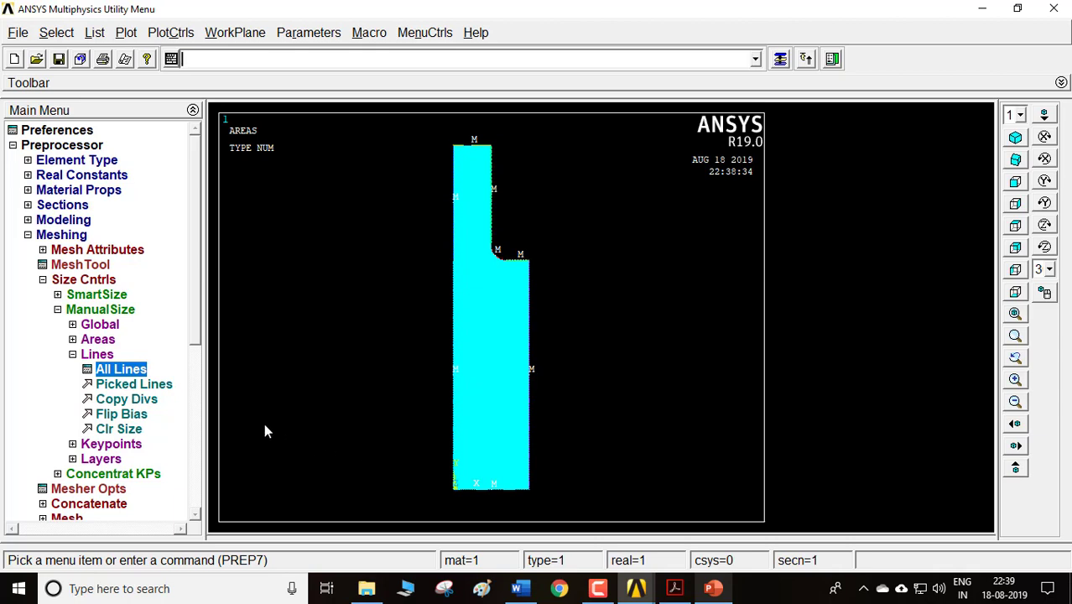
# - Free-mesh the combined bar area and dismiss the element shape warning
pyautogui.click(80, 283)
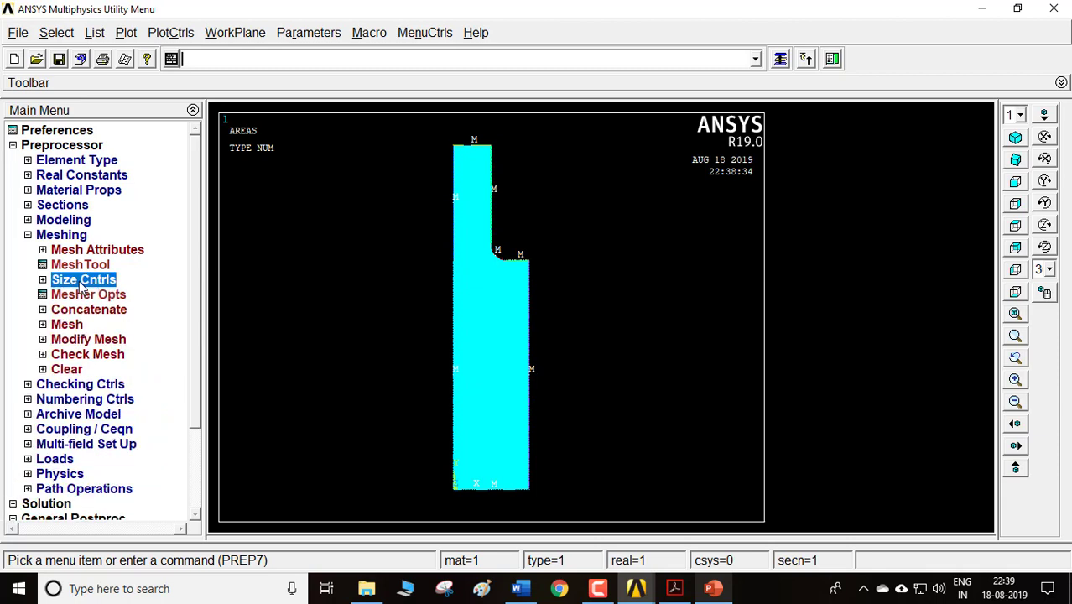
pyautogui.click(72, 326)
pyautogui.click(77, 329)
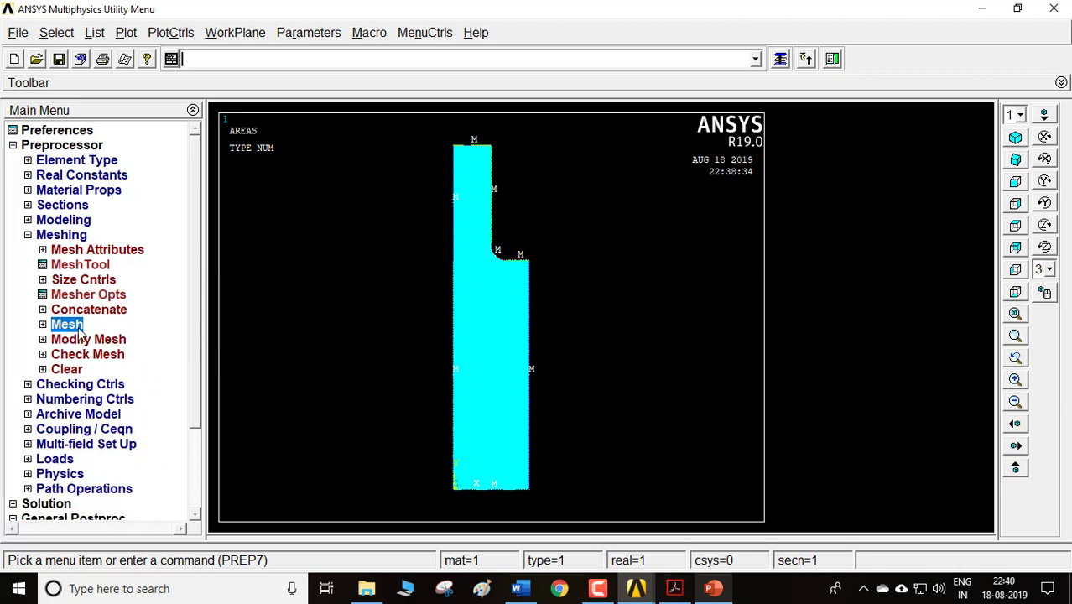
pyautogui.click(76, 328)
pyautogui.click(76, 372)
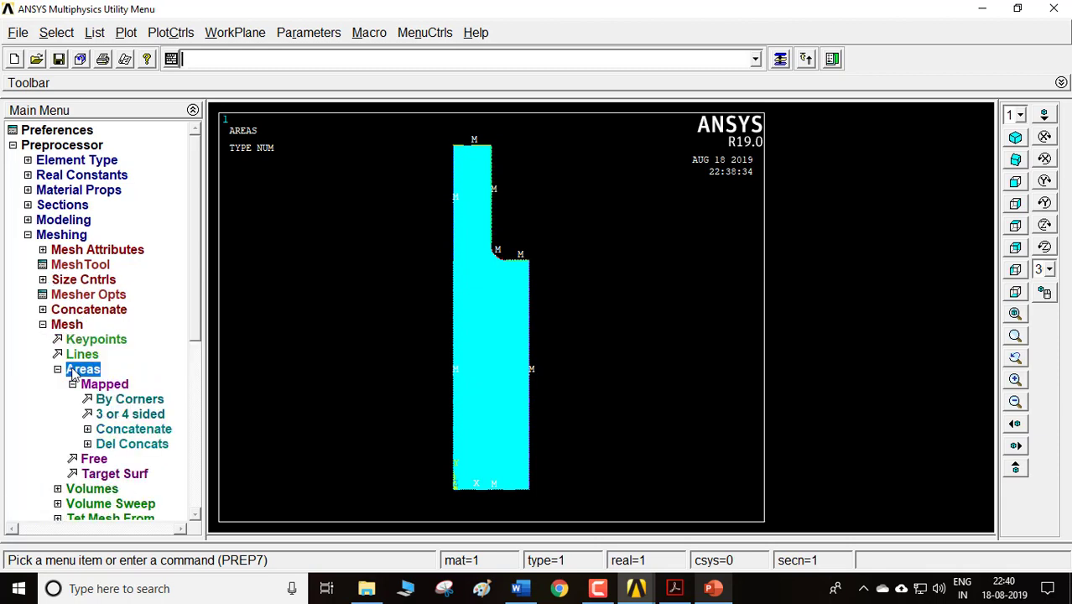
pyautogui.click(104, 385)
pyautogui.click(94, 399)
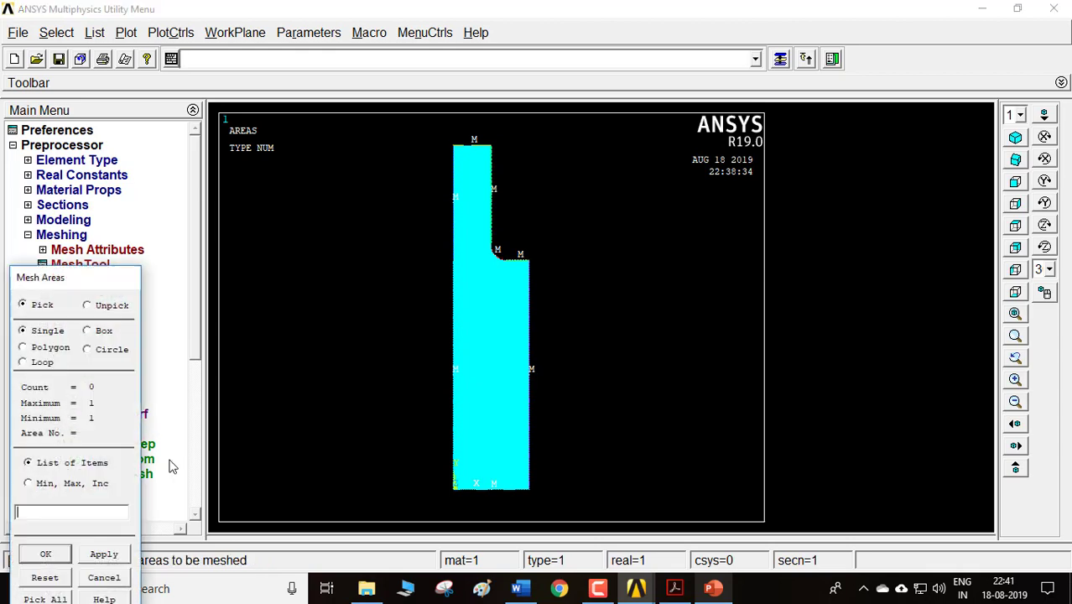
pyautogui.click(478, 356)
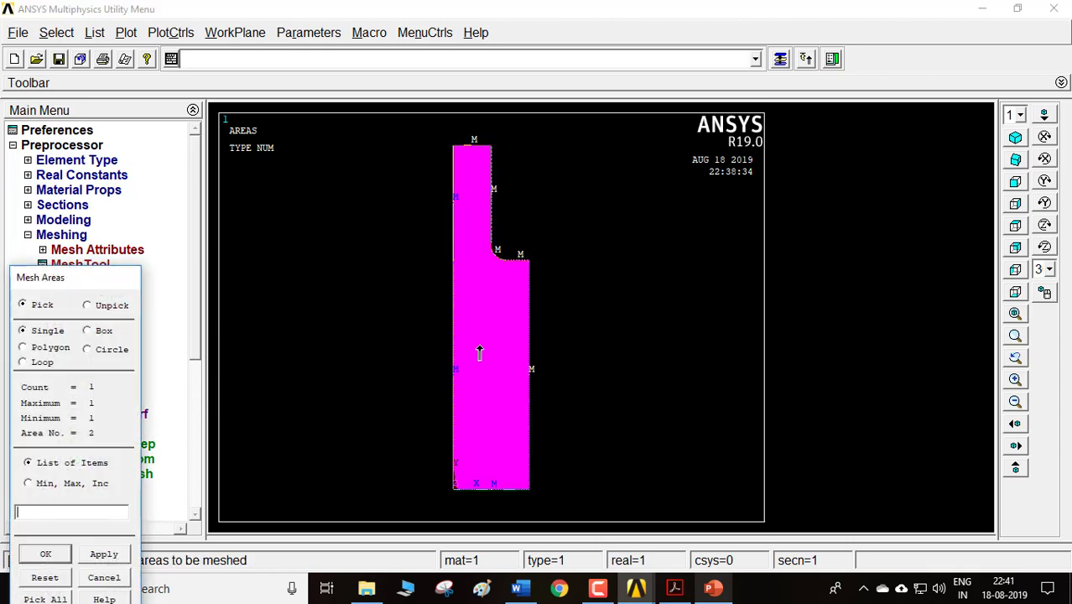
pyautogui.click(47, 555)
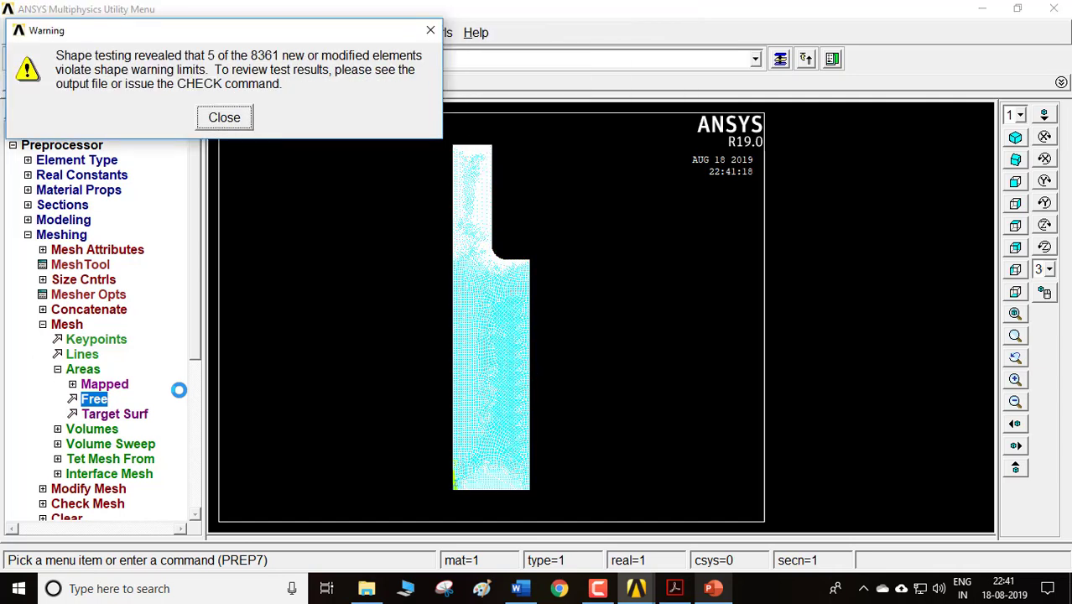
pyautogui.click(235, 121)
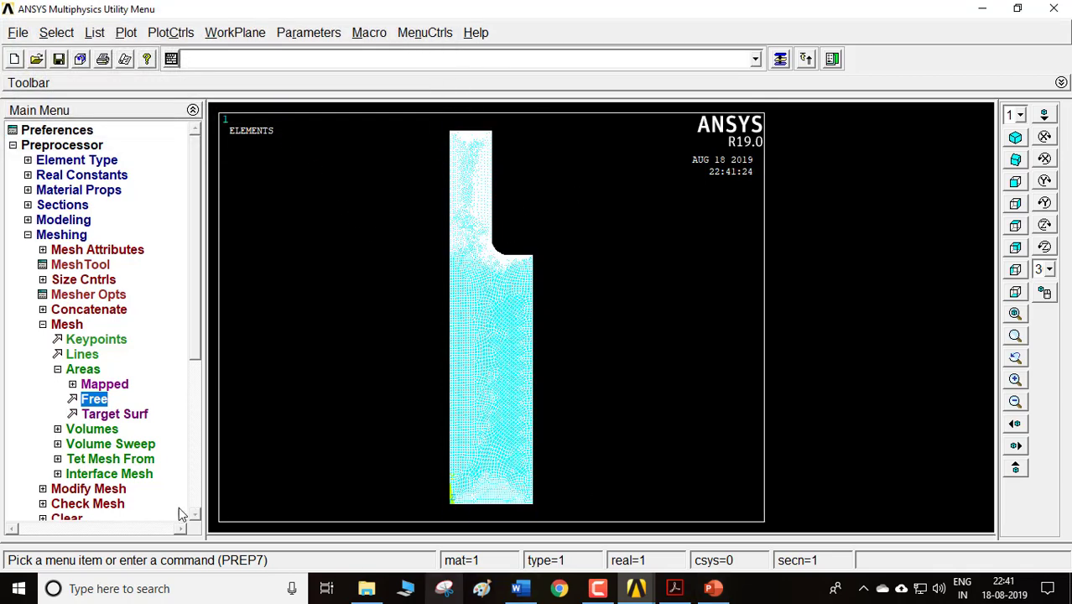
pyautogui.click(67, 325)
pyautogui.click(61, 235)
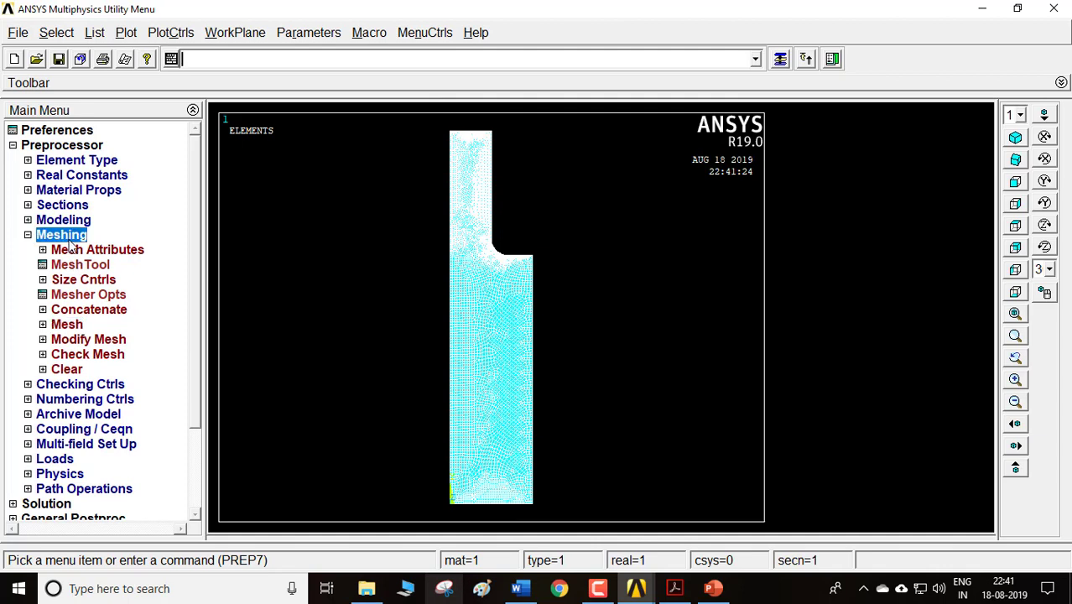
# - Review the bar's load and support on the Step 6 Boundary Conditions slide in PowerPoint and return to ANSYS
pyautogui.click(704, 592)
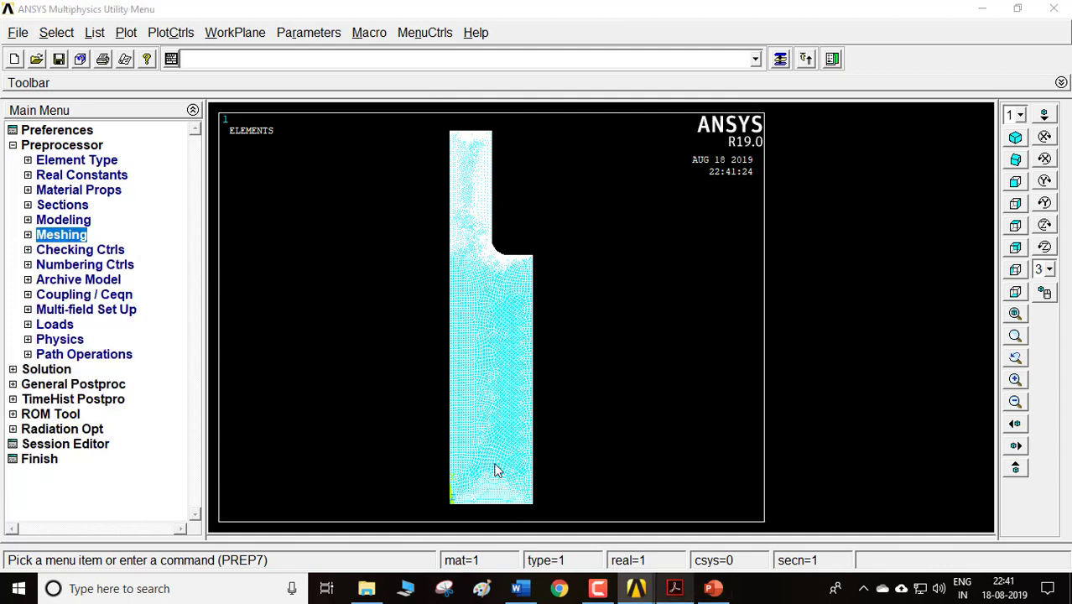
pyautogui.click(713, 588)
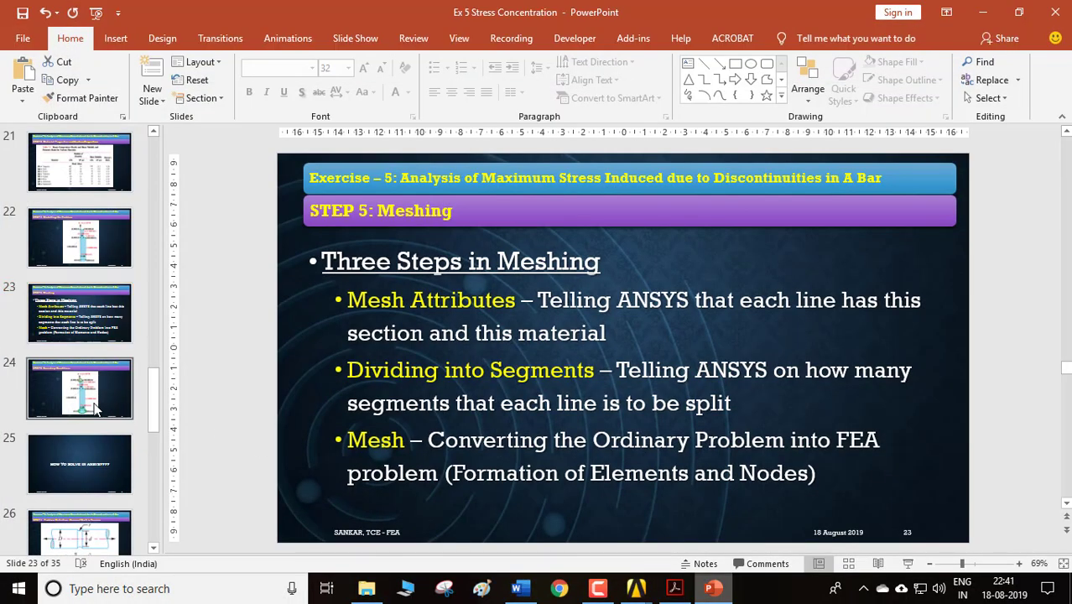
pyautogui.click(95, 409)
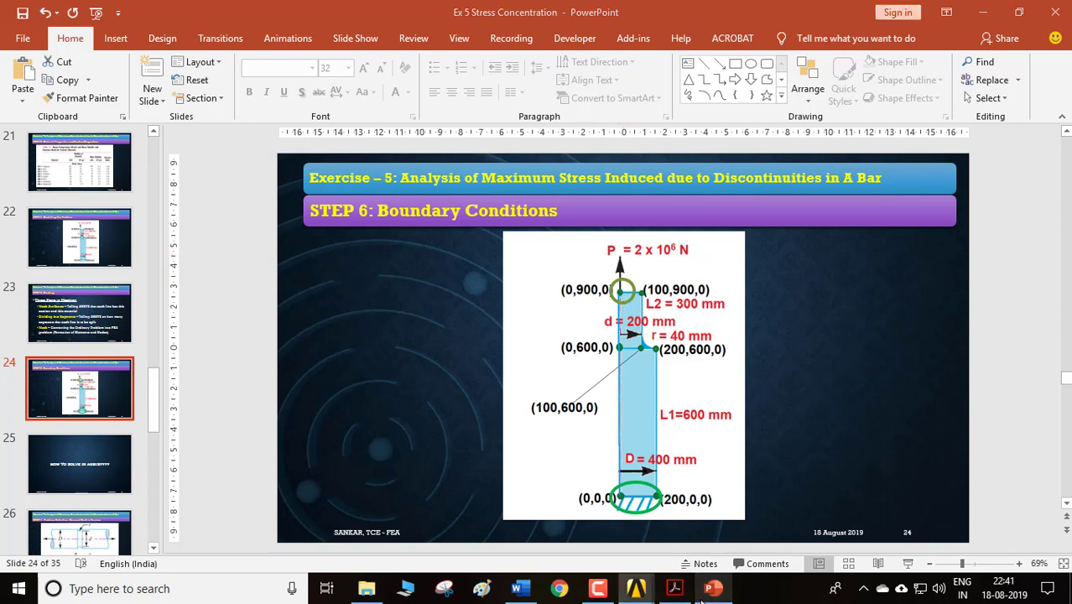
pyautogui.click(636, 589)
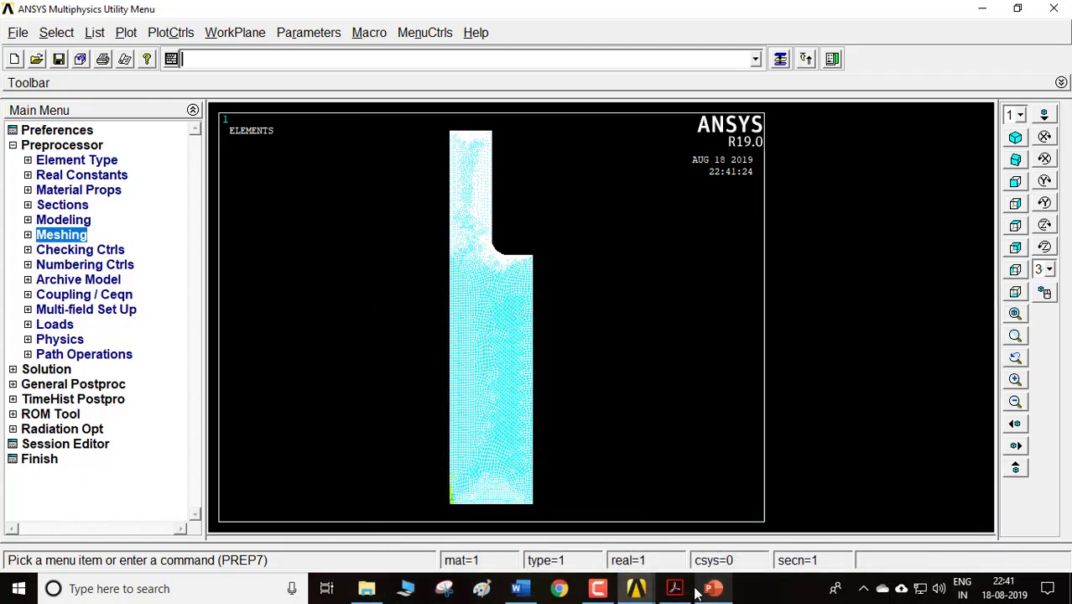
# - Constrain all degrees of freedom on the bar's bottom edge line as a structural displacement with a constant value
pyautogui.click(52, 328)
pyautogui.click(83, 386)
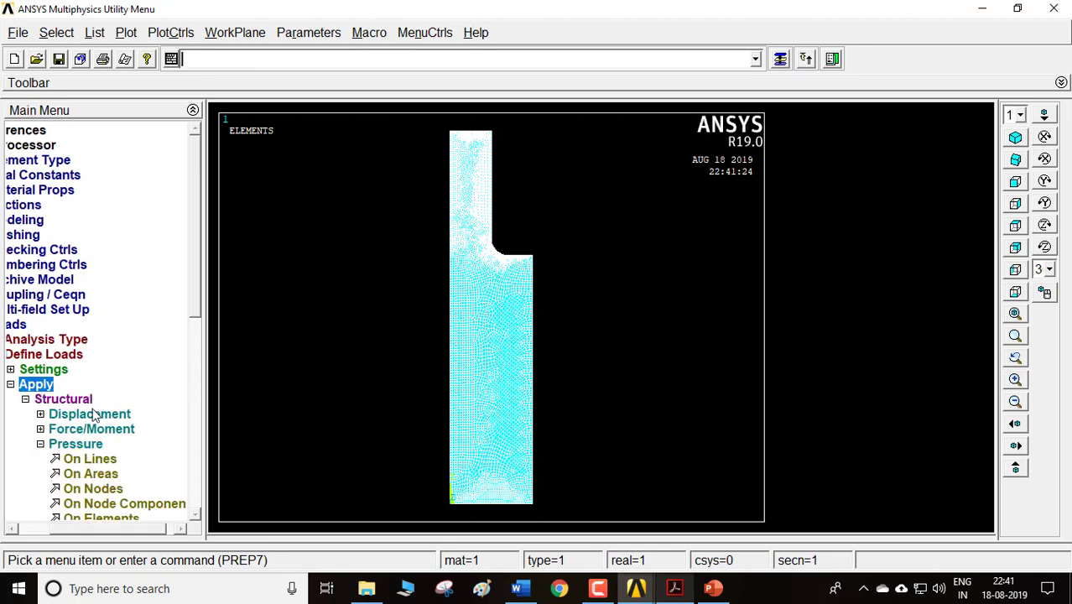
pyautogui.click(88, 414)
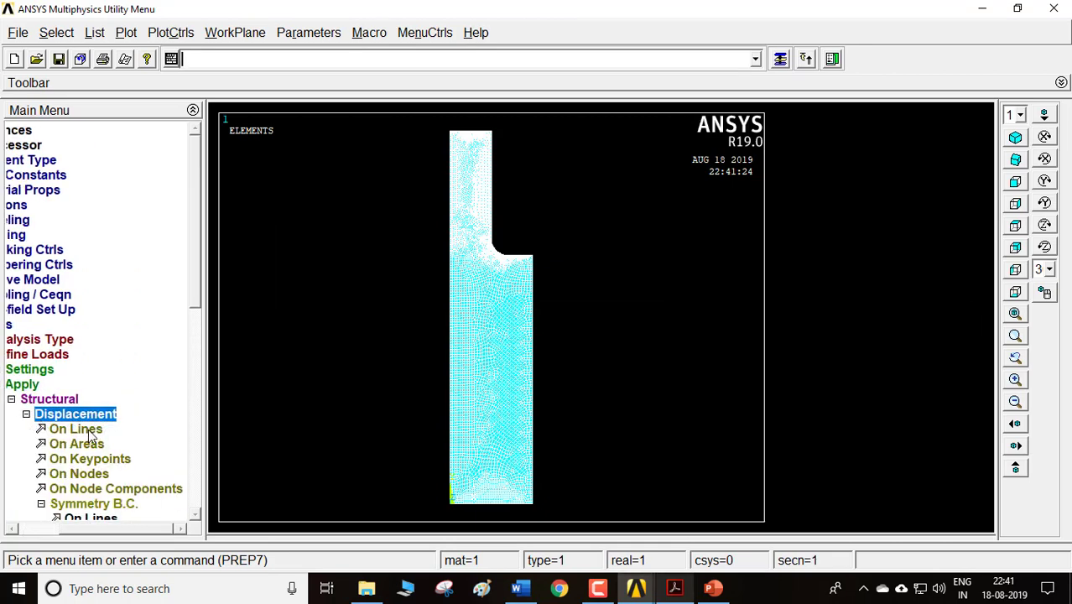
pyautogui.click(88, 430)
pyautogui.click(497, 519)
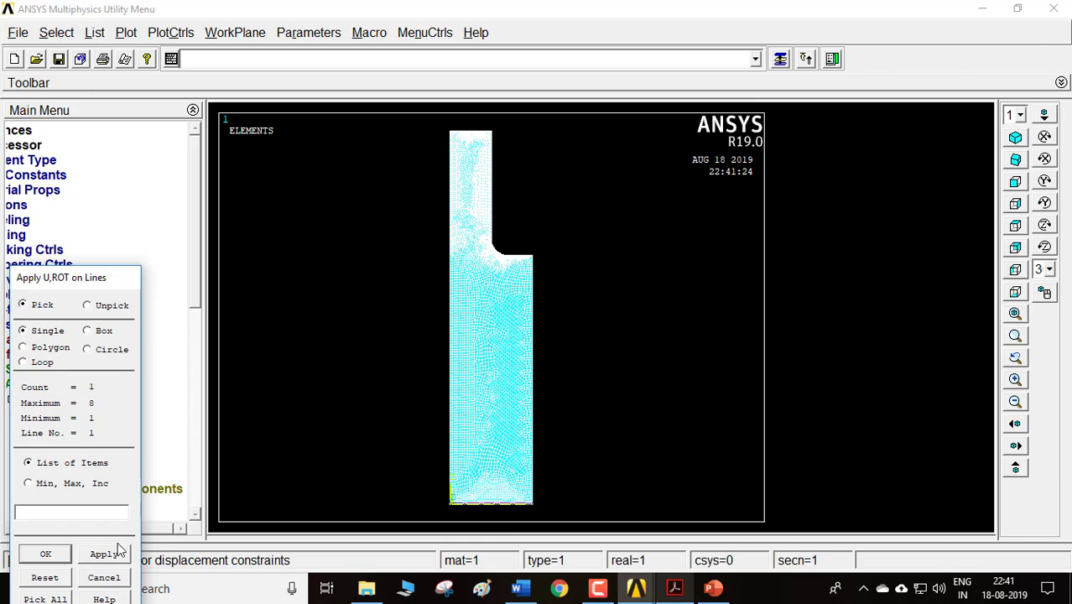
pyautogui.click(59, 553)
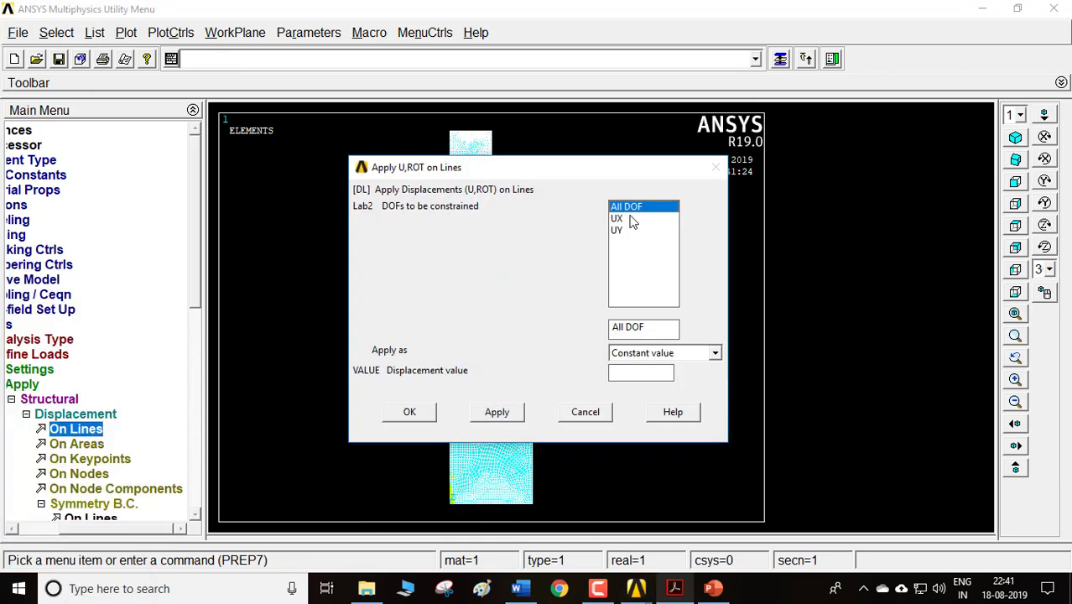
pyautogui.click(650, 373)
pyautogui.click(419, 413)
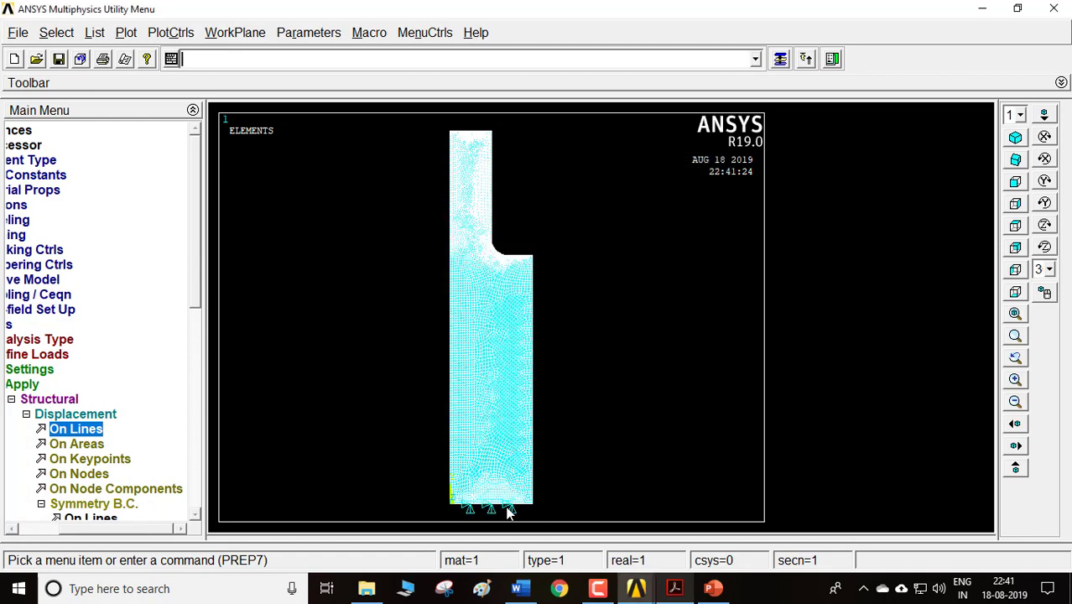
# - Apply the slide's load P as a constant FY force on the node at the bar's top-left corner
pyautogui.scroll(-3, 462, 146)
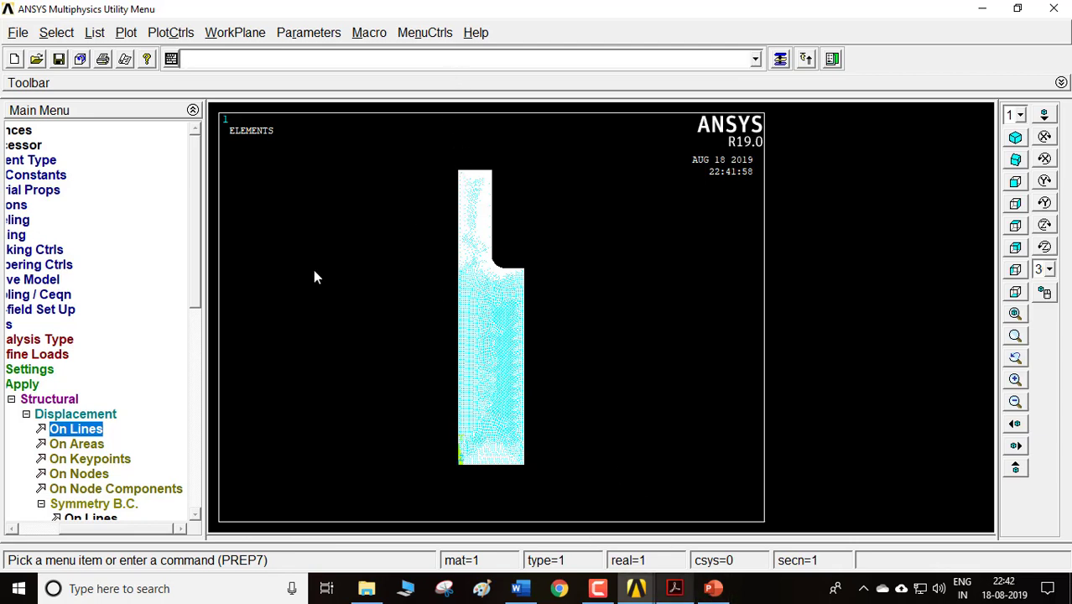
pyautogui.click(51, 416)
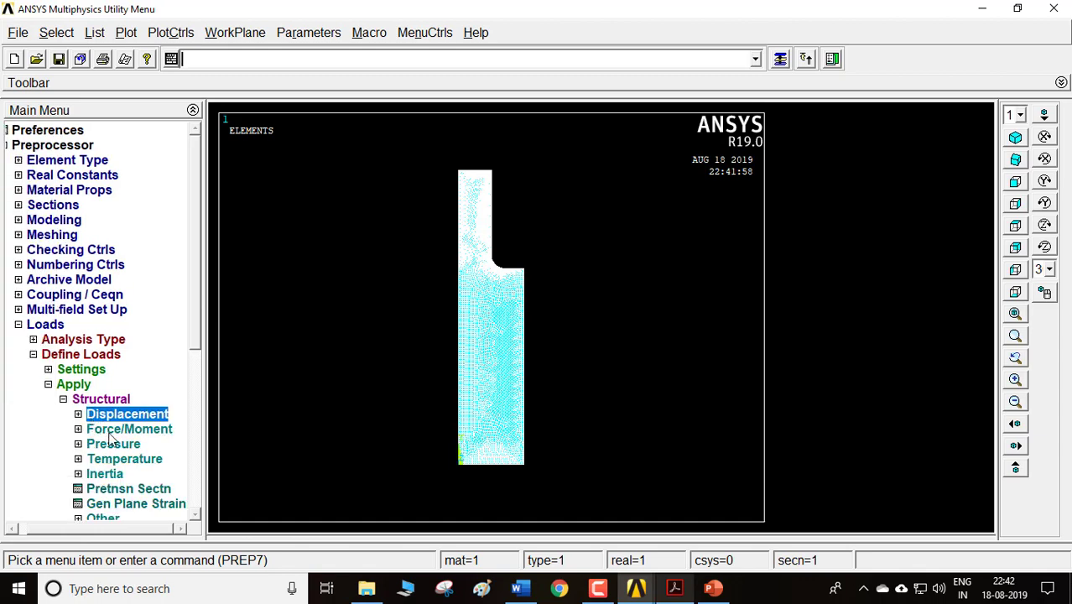
pyautogui.click(112, 430)
pyautogui.click(100, 461)
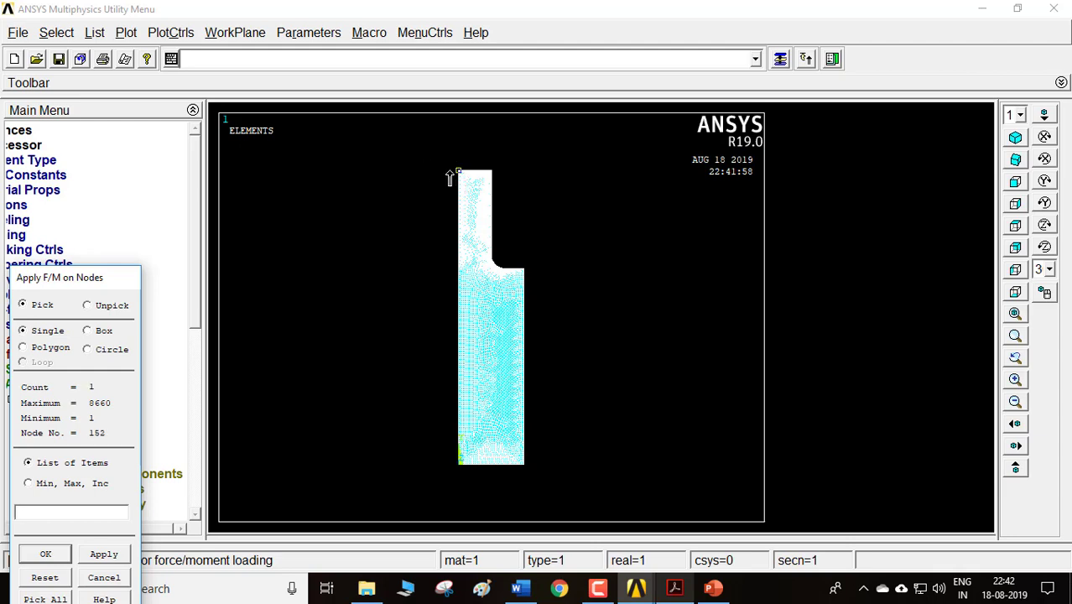
pyautogui.click(40, 554)
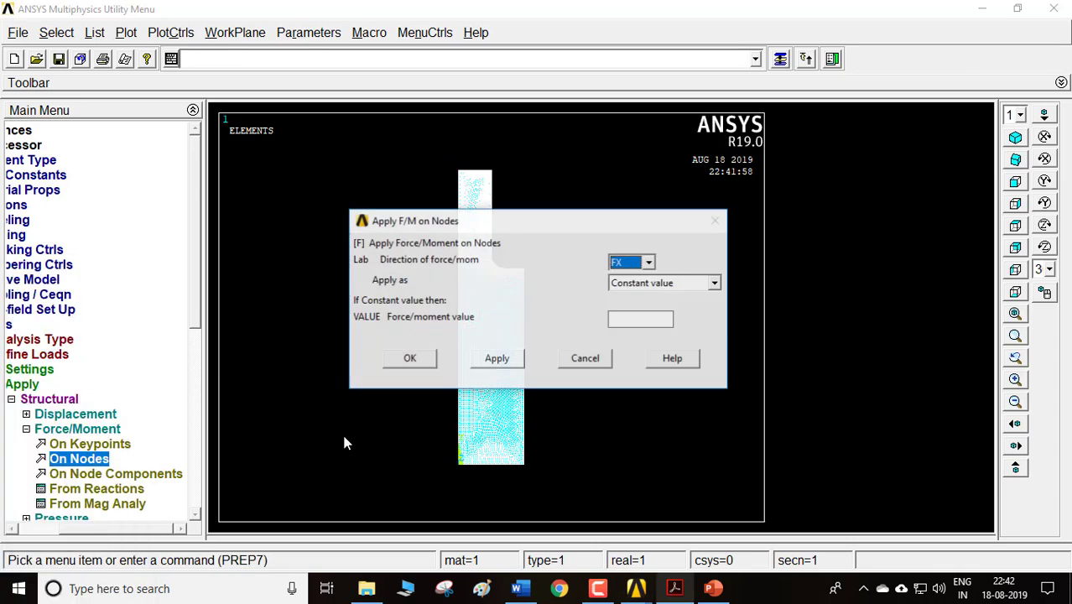
pyautogui.click(644, 264)
pyautogui.click(636, 290)
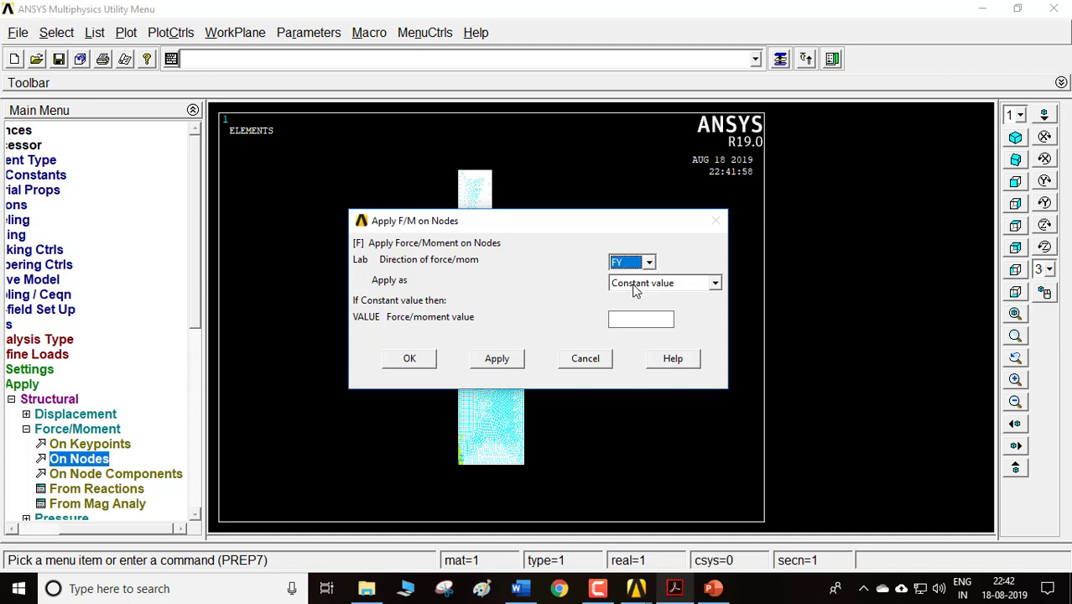
pyautogui.click(629, 323)
pyautogui.click(409, 359)
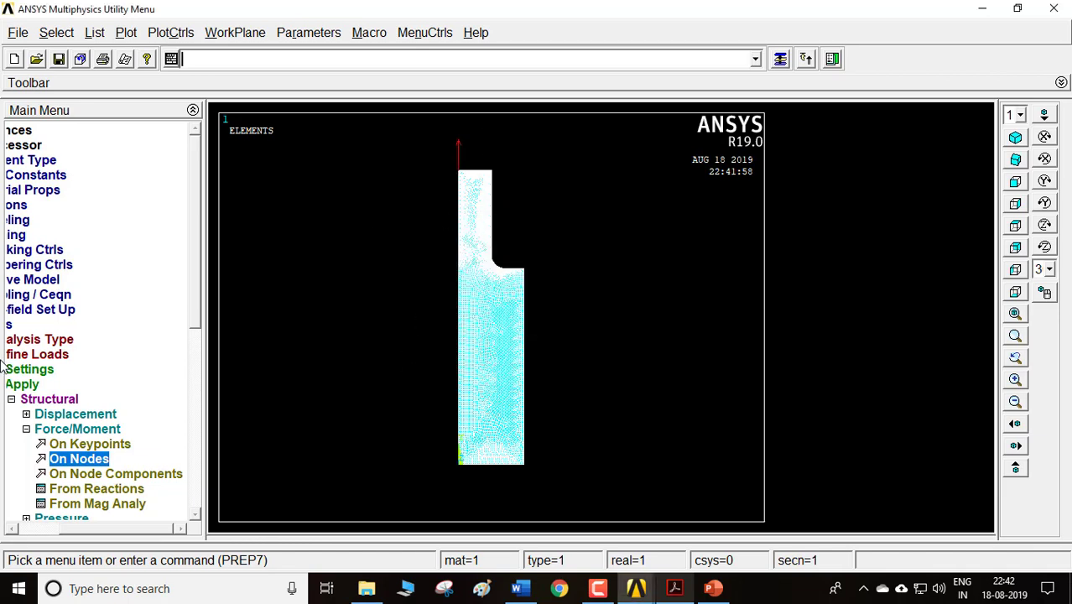
# - Solve the current load step and close the solution note and status listing
pyautogui.click(47, 401)
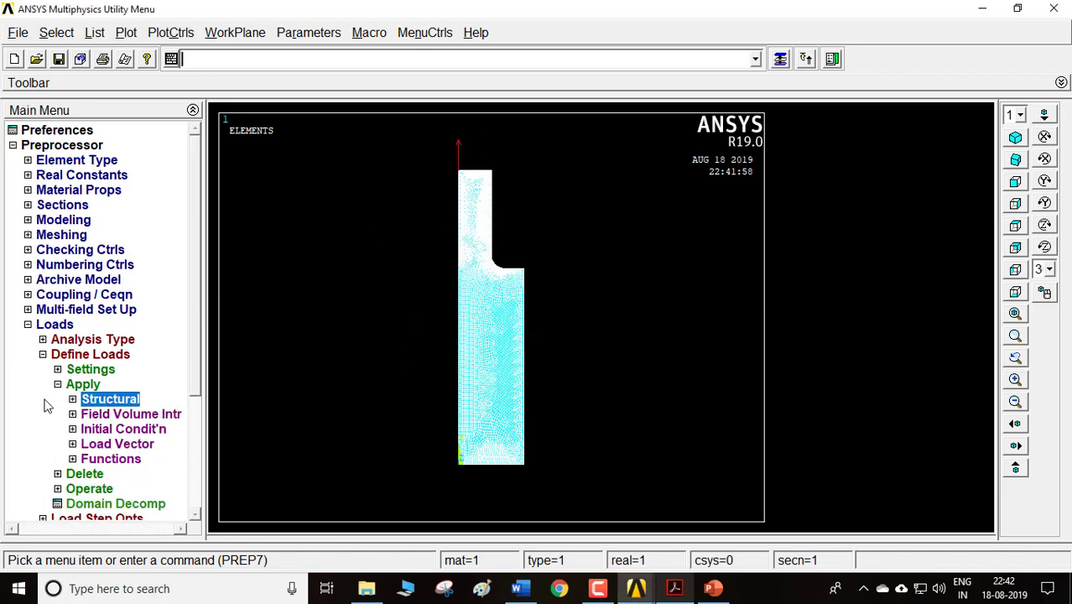
pyautogui.click(57, 328)
pyautogui.click(58, 329)
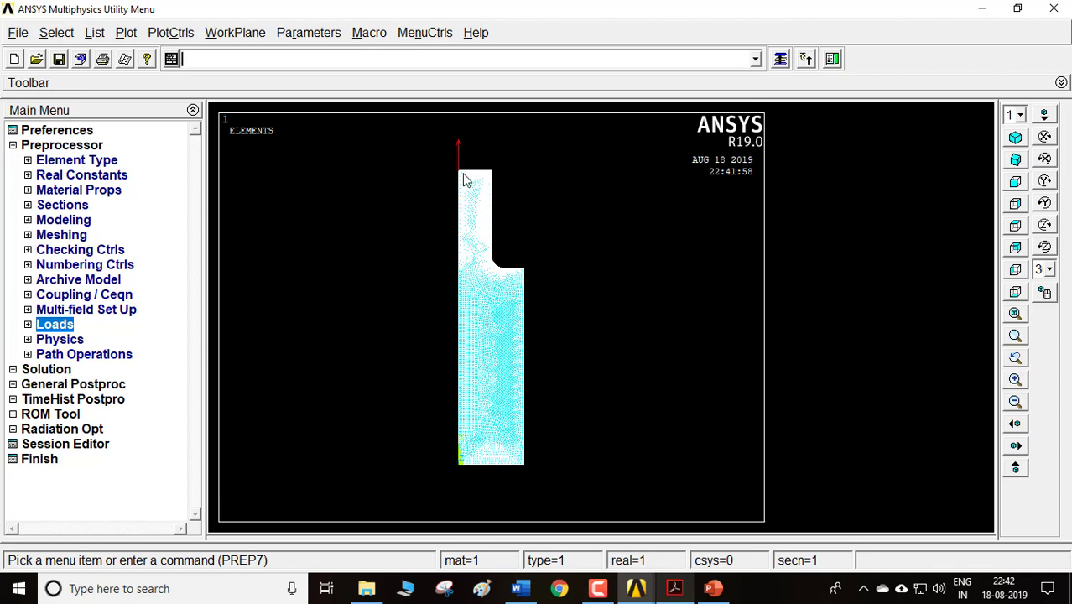
pyautogui.click(47, 370)
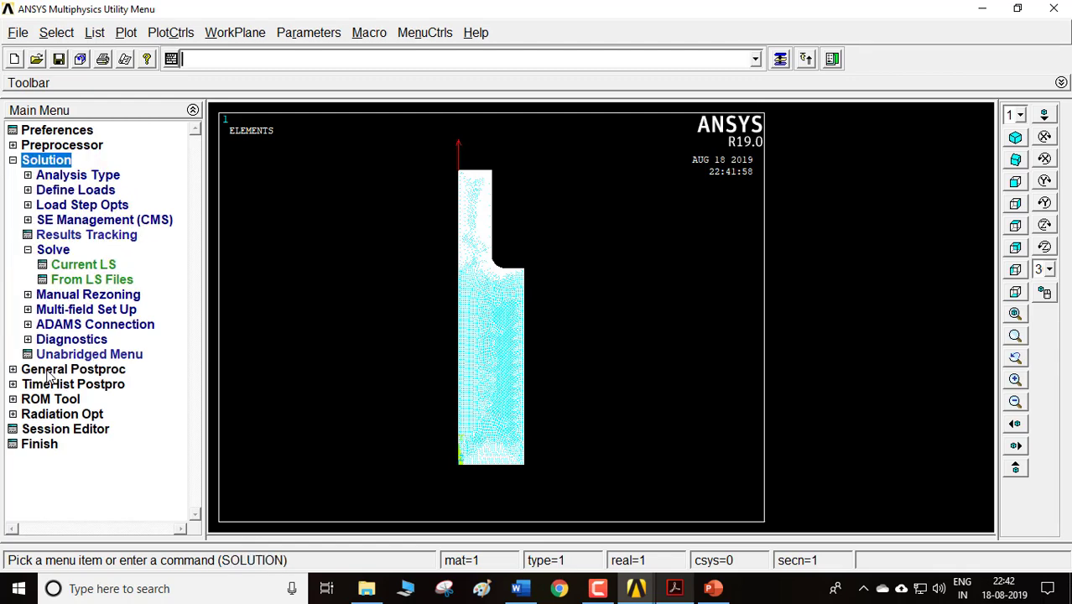
pyautogui.click(84, 265)
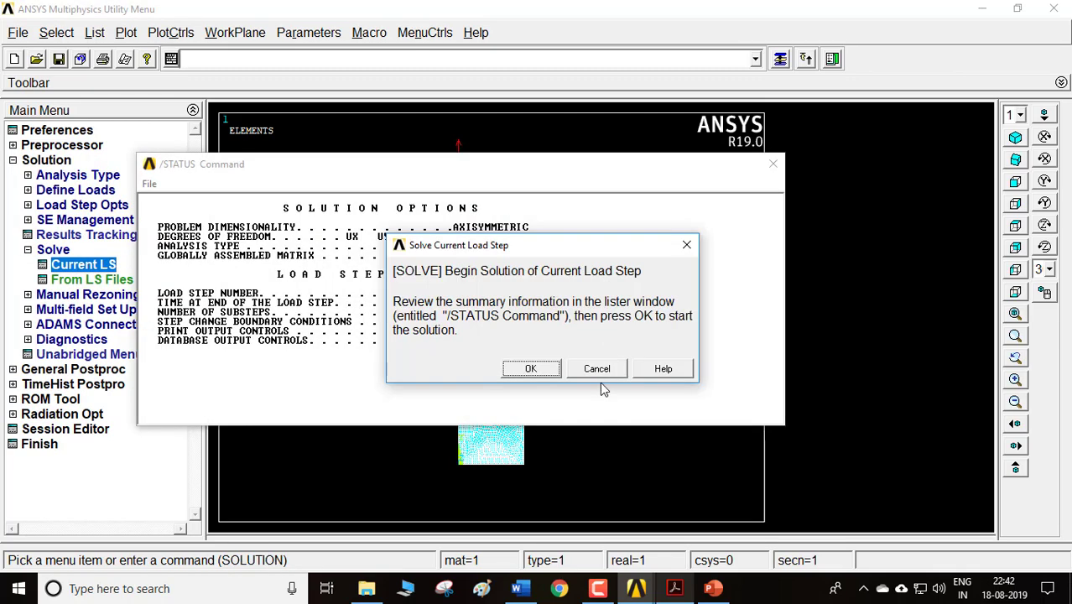
pyautogui.click(542, 370)
pyautogui.click(192, 113)
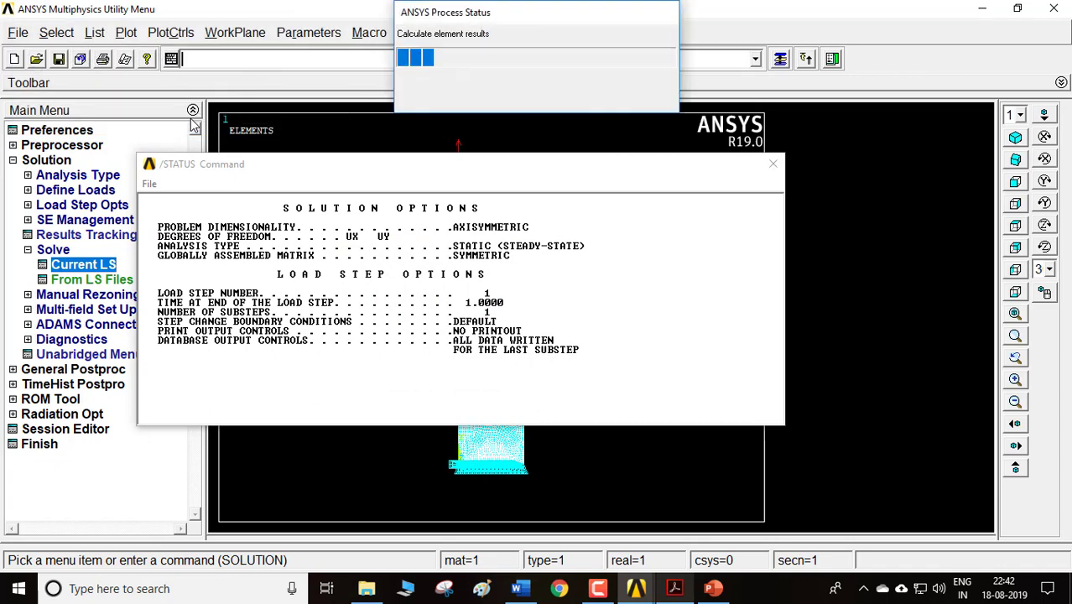
pyautogui.click(220, 111)
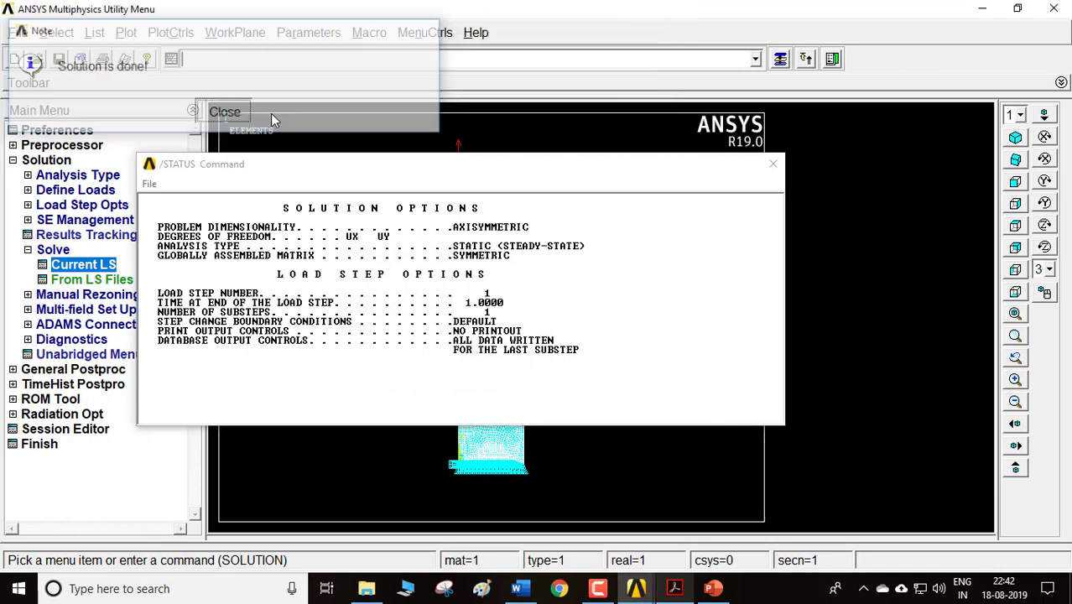
pyautogui.click(773, 163)
# - Plot the nodal displacement vector sum as a contour and examine the loaded top-left corner of the bar up close
pyautogui.click(76, 369)
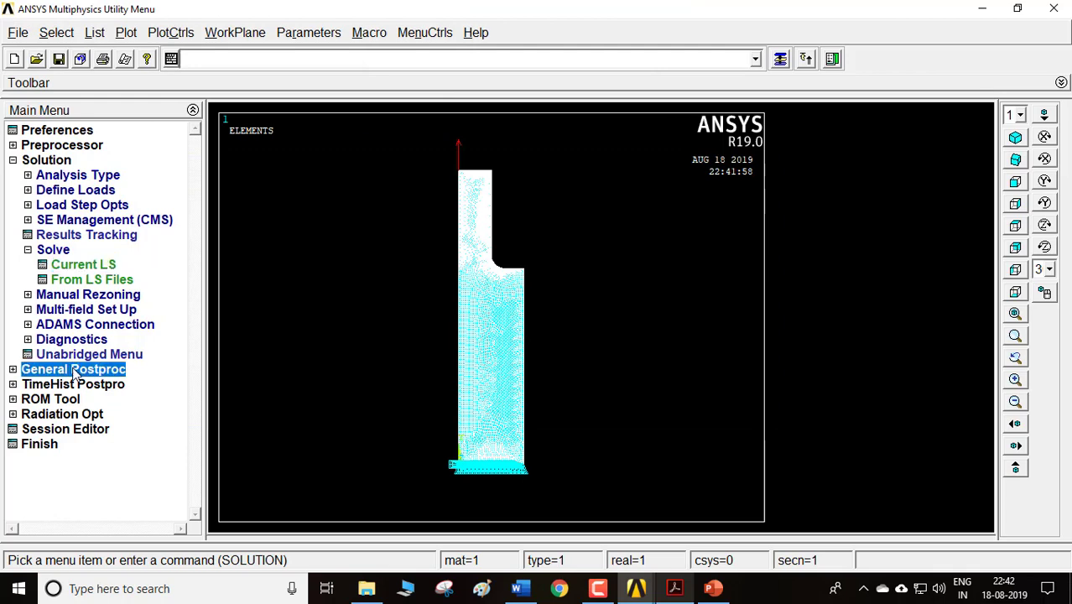
pyautogui.click(91, 298)
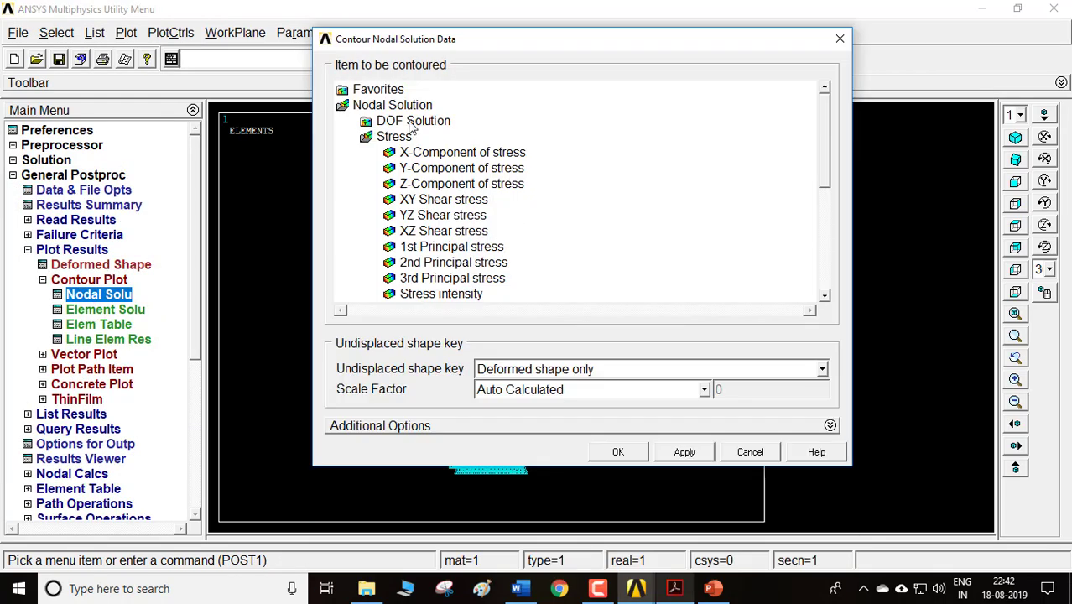
pyautogui.click(412, 124)
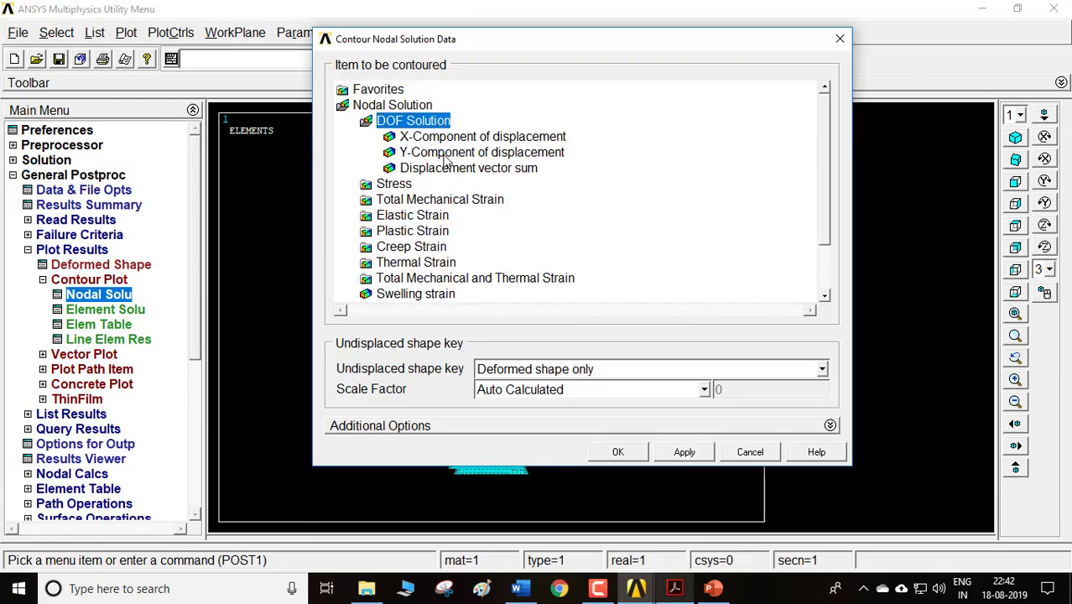
pyautogui.click(442, 170)
pyautogui.click(618, 452)
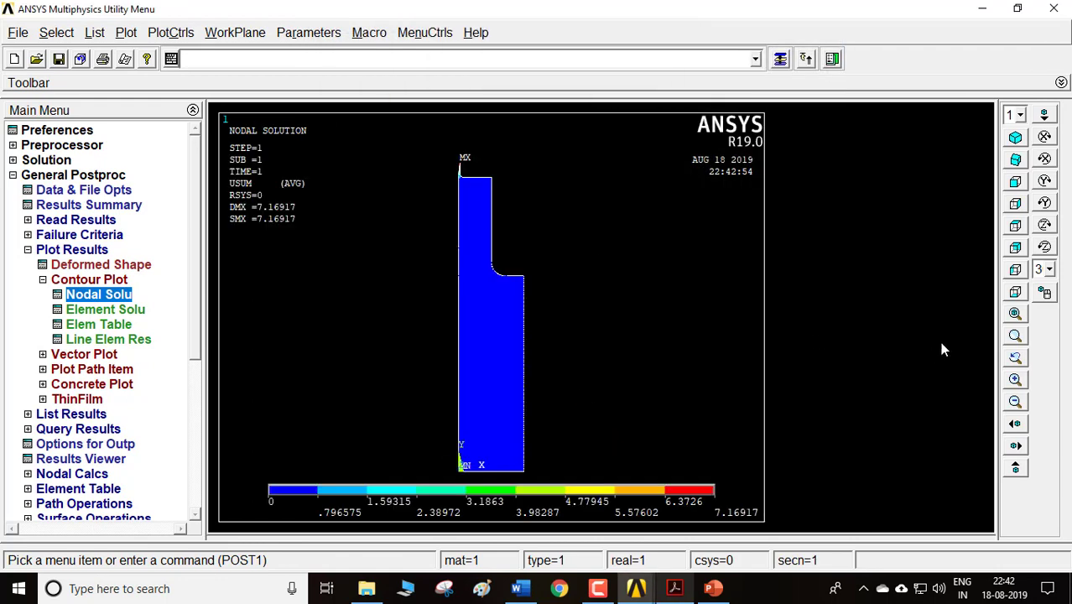
pyautogui.click(1016, 313)
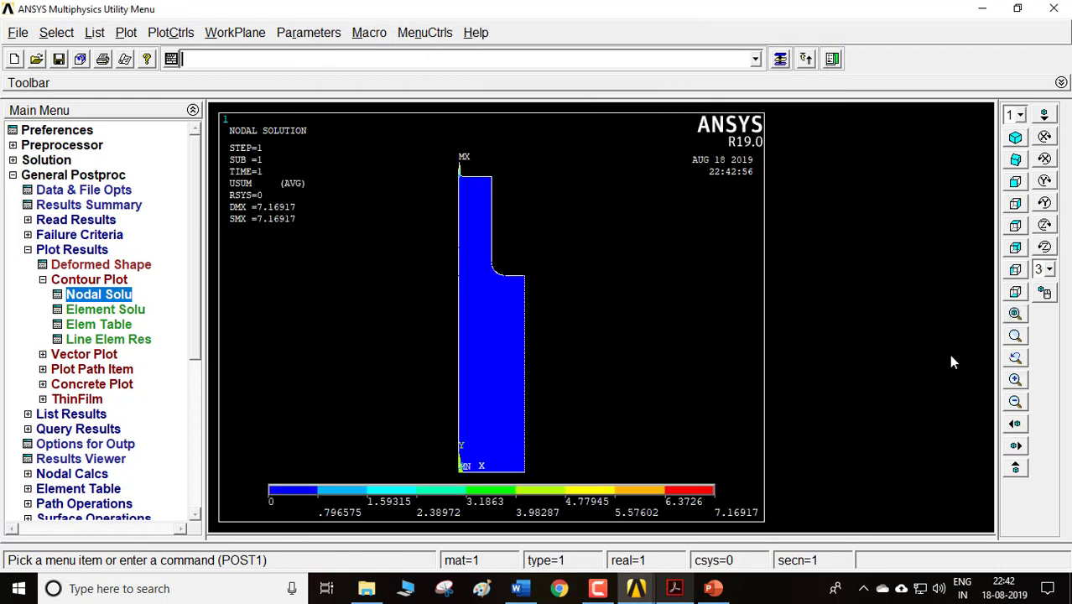
pyautogui.click(1016, 336)
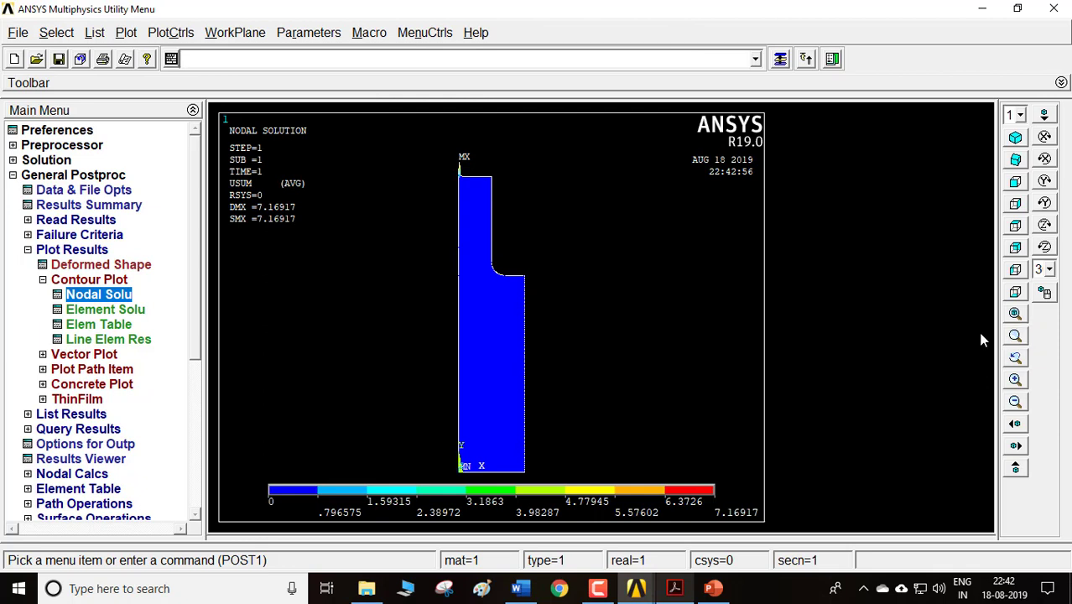
pyautogui.click(464, 183)
pyautogui.click(499, 221)
pyautogui.scroll(2, 504, 259)
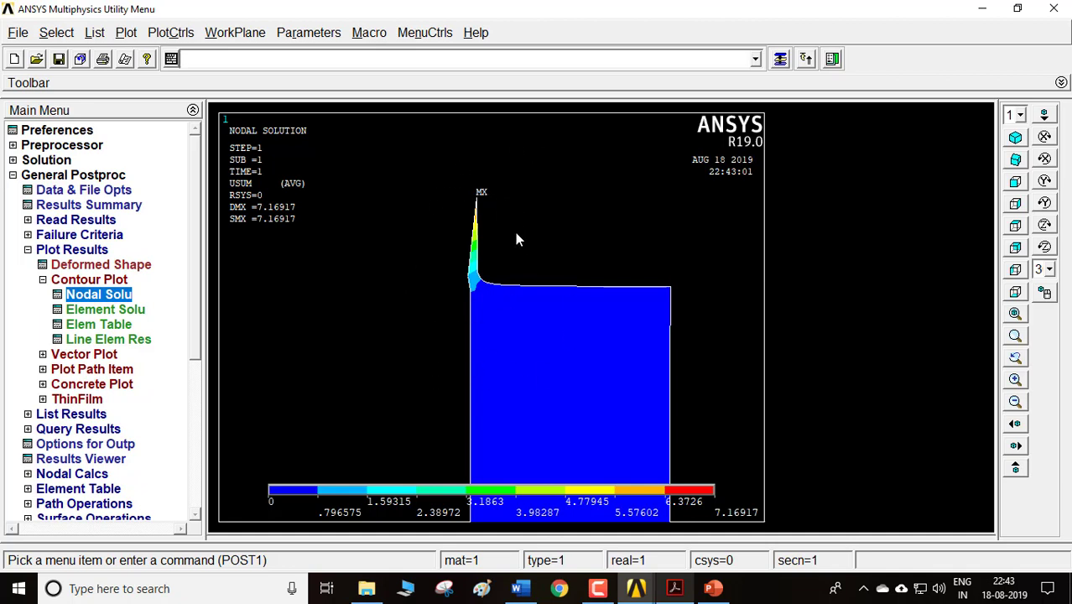
pyautogui.click(1014, 315)
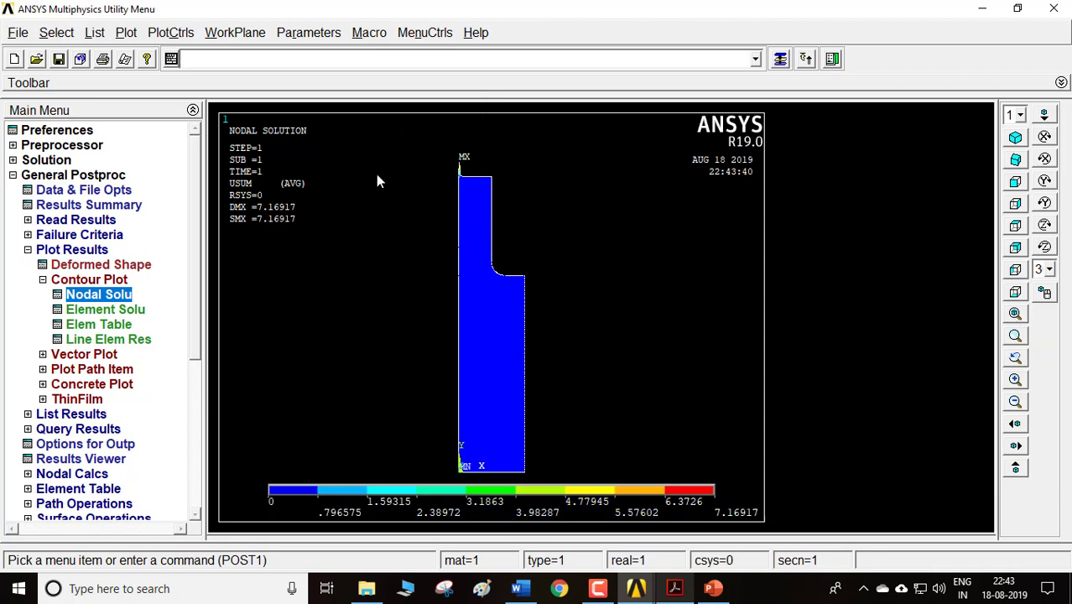
# - Replace the contour plot with a plot of the bar's elements
pyautogui.click(127, 33)
pyautogui.click(149, 196)
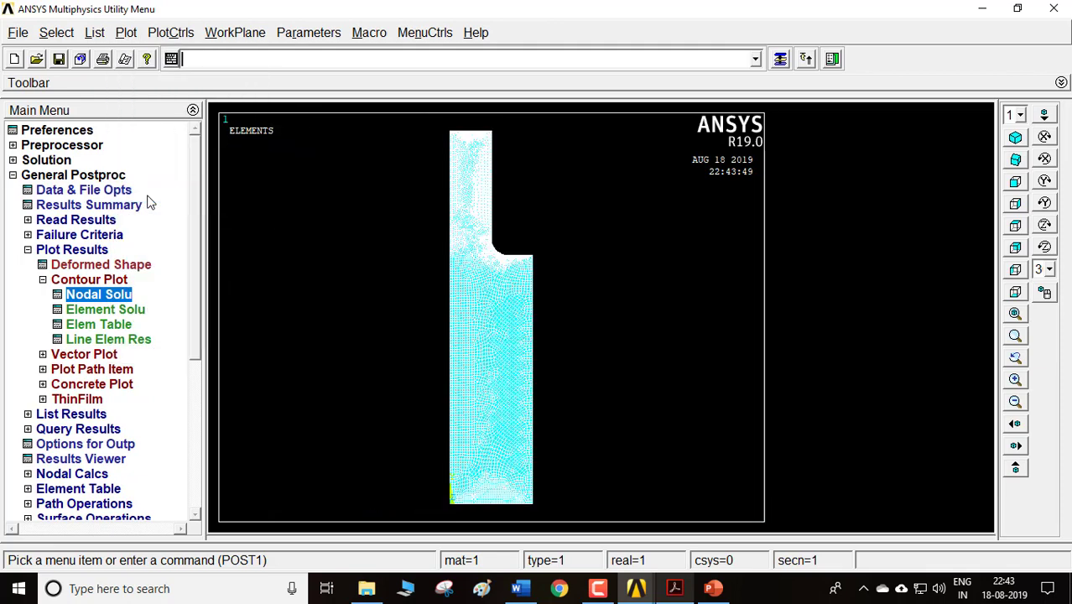
pyautogui.scroll(-3, 688, 315)
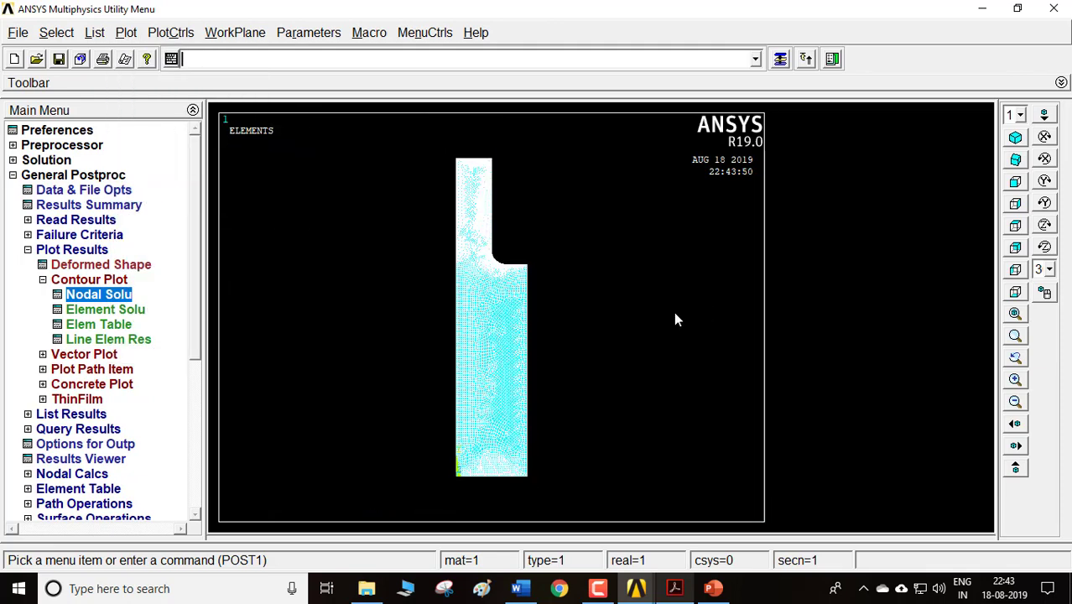
# - Start the Couple DOFs operation and enlarge the mesh along the bar's top edge for node picking
pyautogui.click(52, 146)
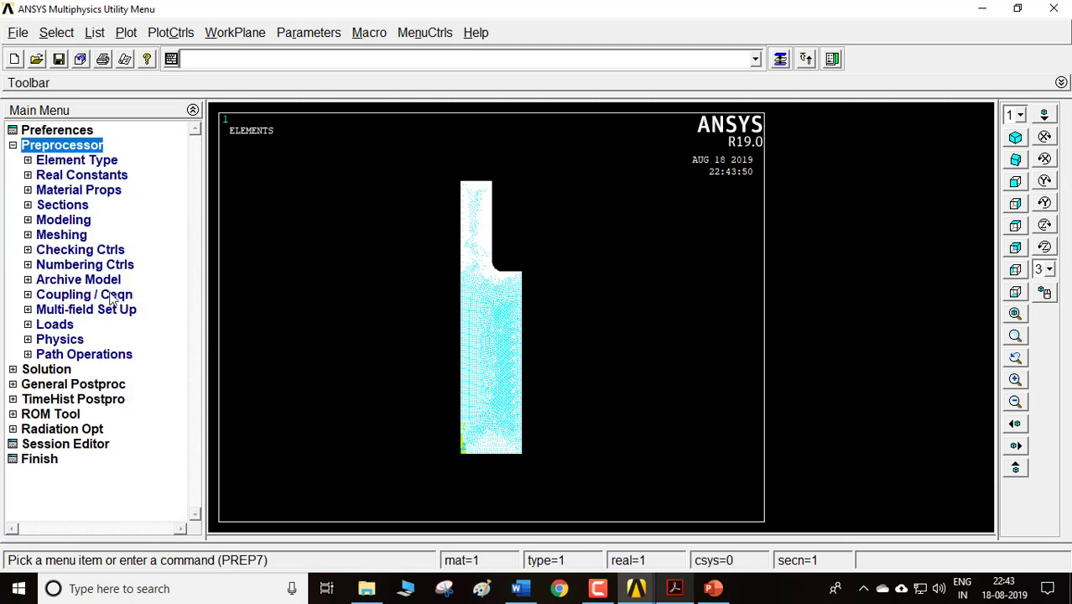
pyautogui.click(80, 296)
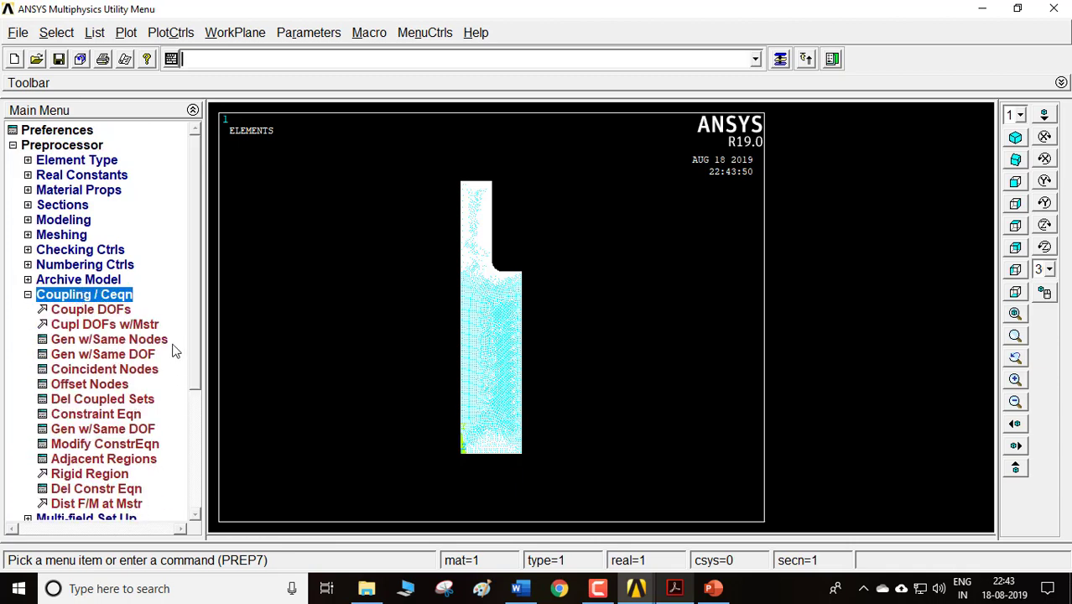
pyautogui.click(74, 310)
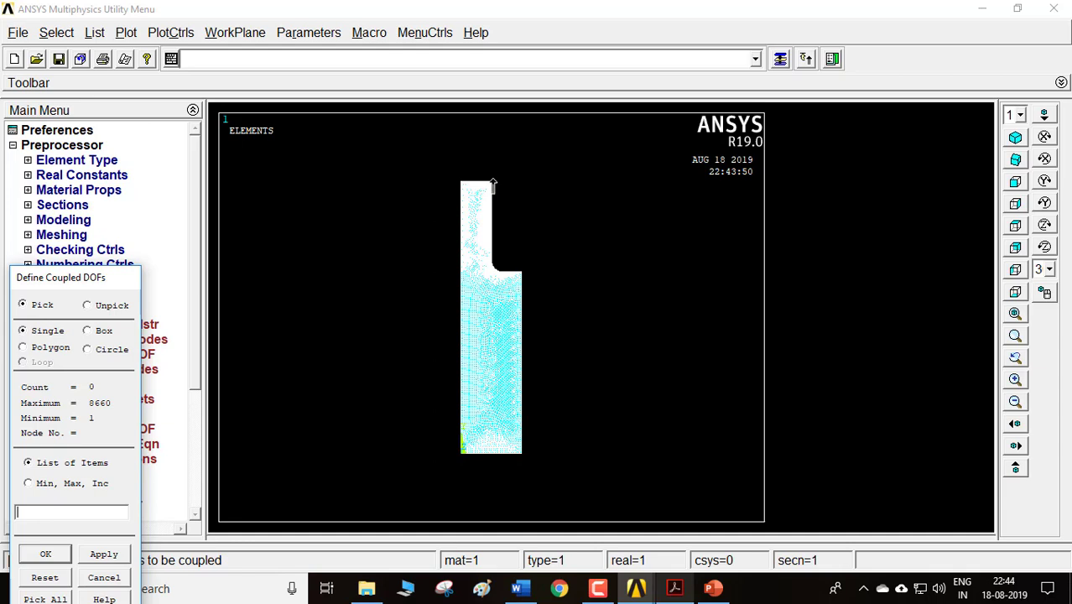
pyautogui.click(59, 33)
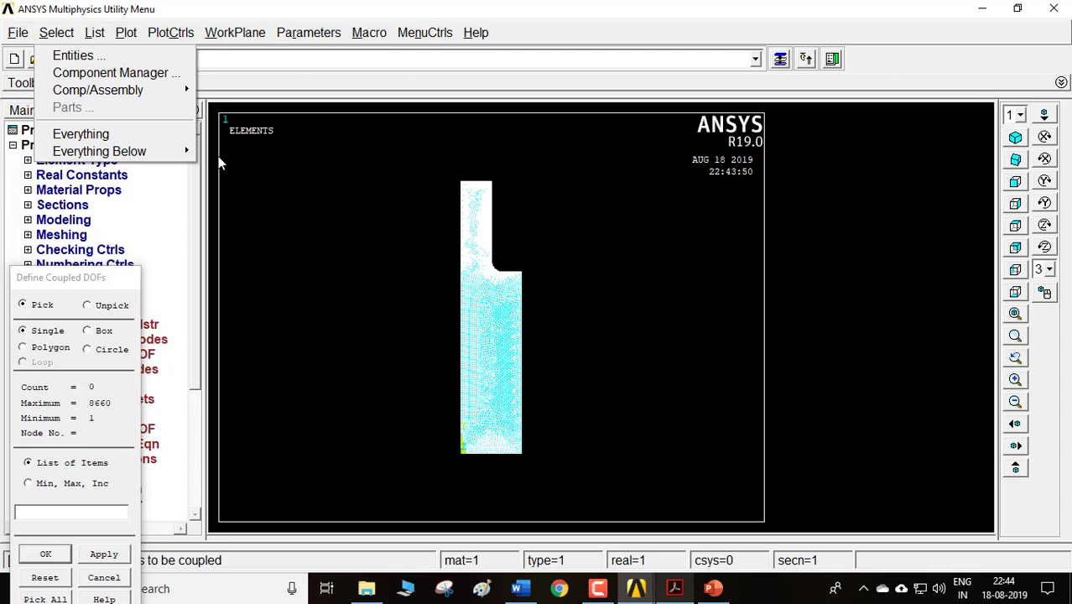
pyautogui.click(424, 173)
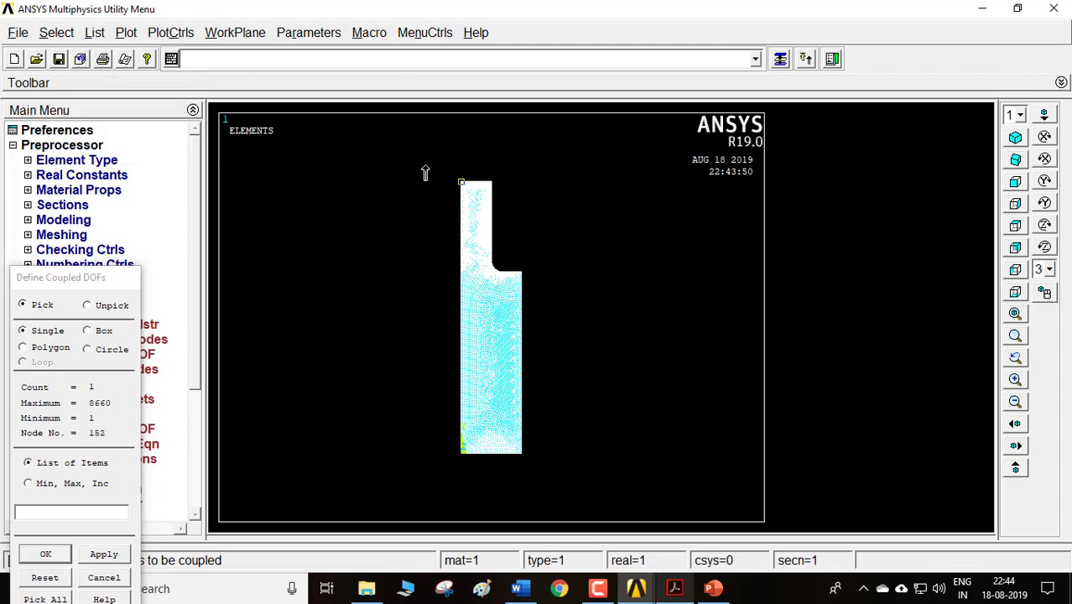
pyautogui.click(426, 166)
pyautogui.rightClick(425, 166)
pyautogui.click(1015, 335)
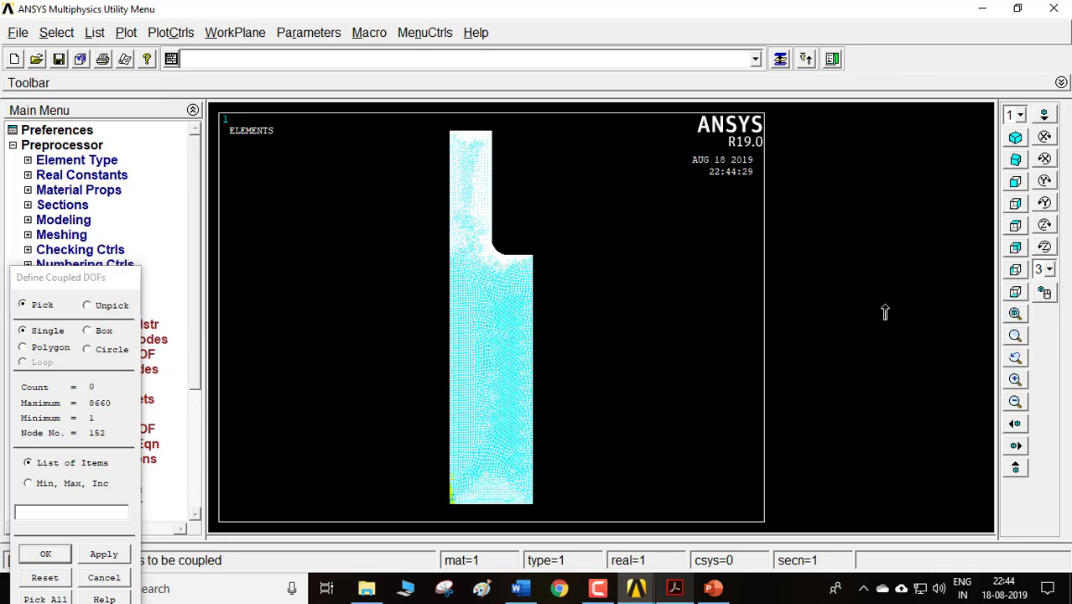
pyautogui.click(464, 140)
pyautogui.click(498, 155)
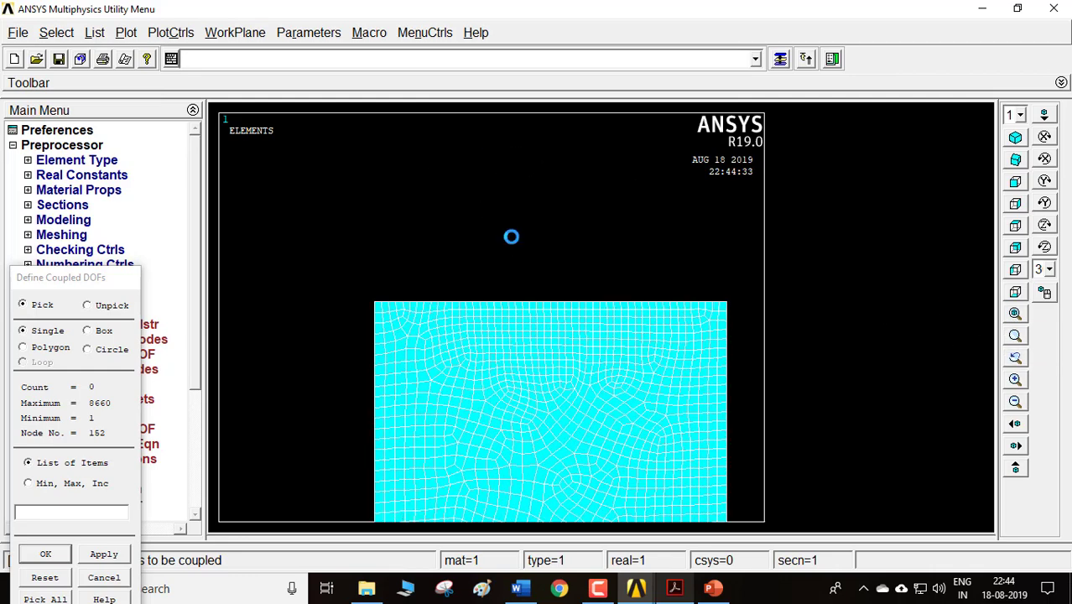
pyautogui.click(87, 331)
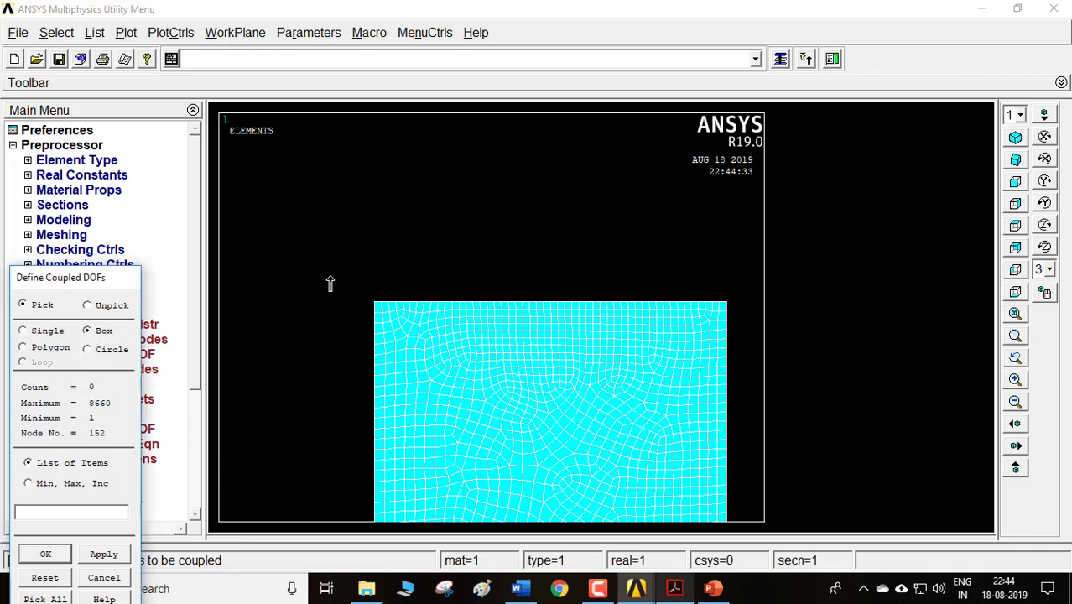
pyautogui.moveTo(329, 275); pyautogui.dragTo(752, 325)
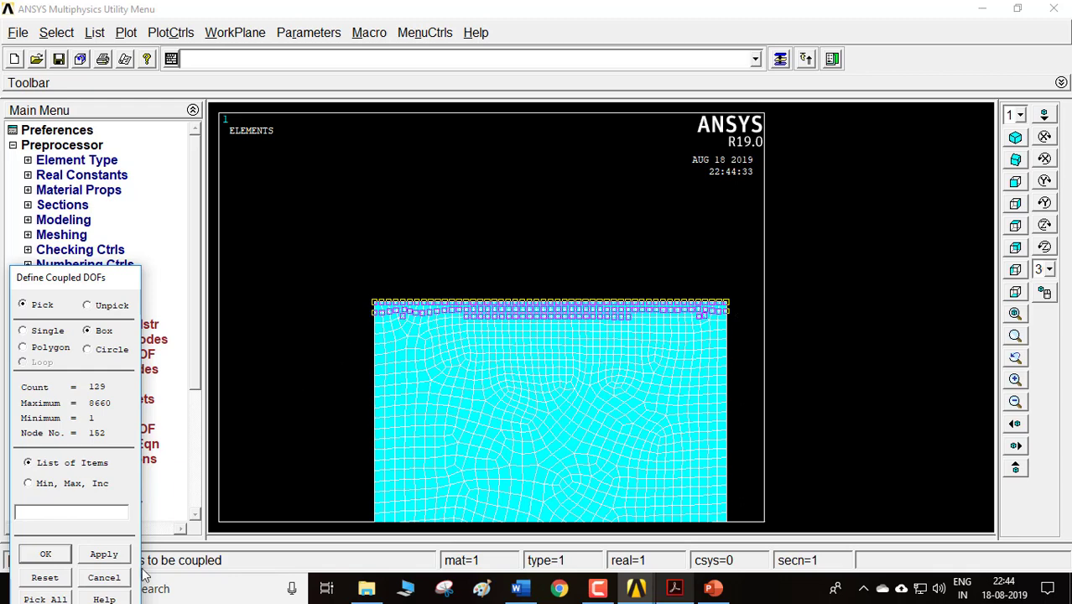
pyautogui.click(104, 578)
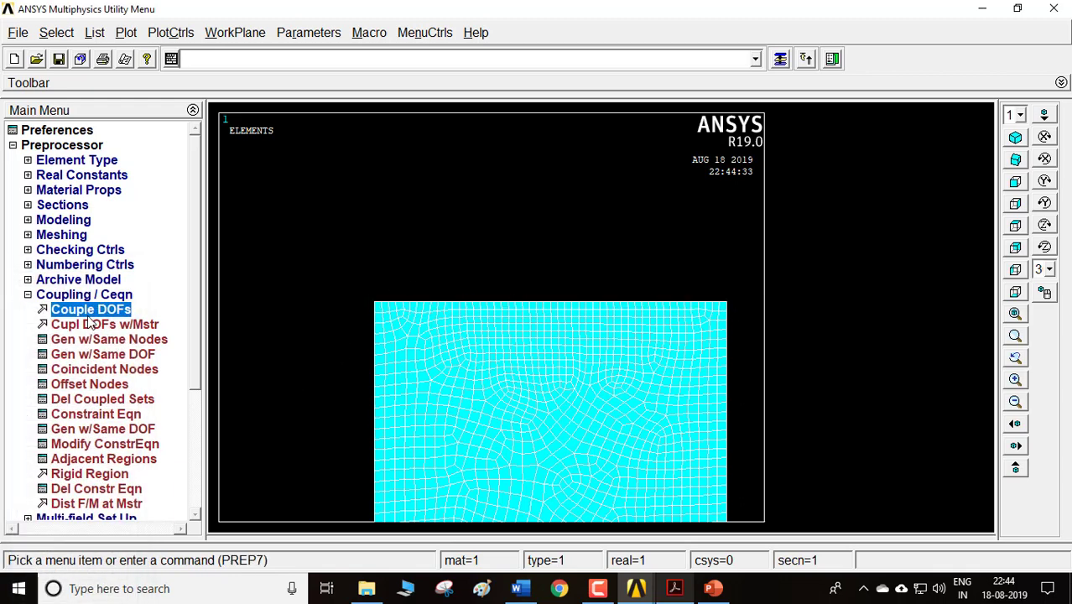
# - Restart Couple DOFs and box-select only the single row of nodes along the bar's top edge
pyautogui.click(92, 309)
pyautogui.click(101, 331)
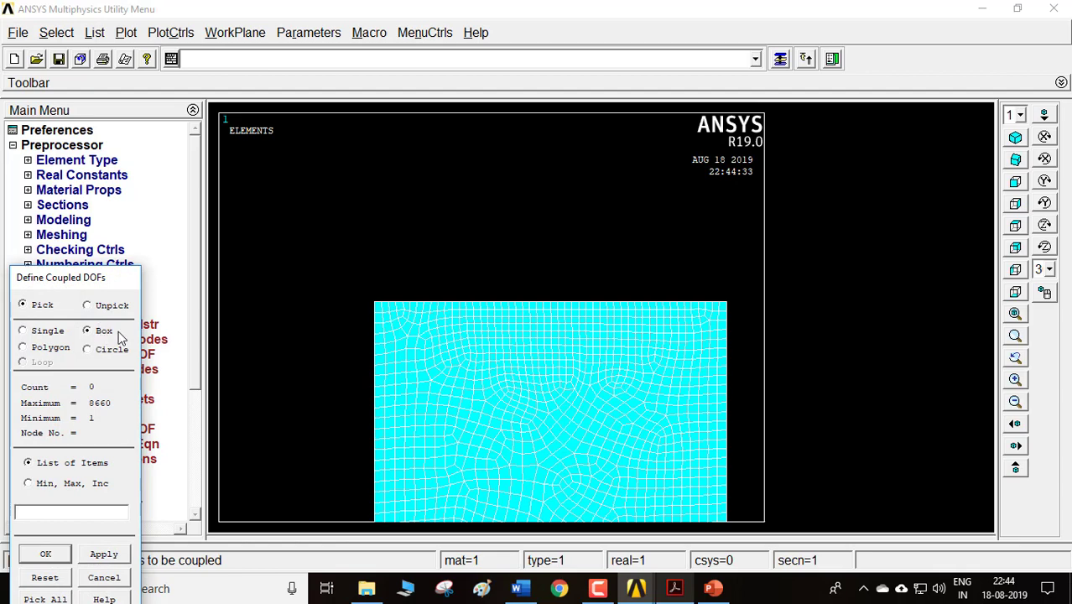
pyautogui.moveTo(346, 267); pyautogui.dragTo(739, 312)
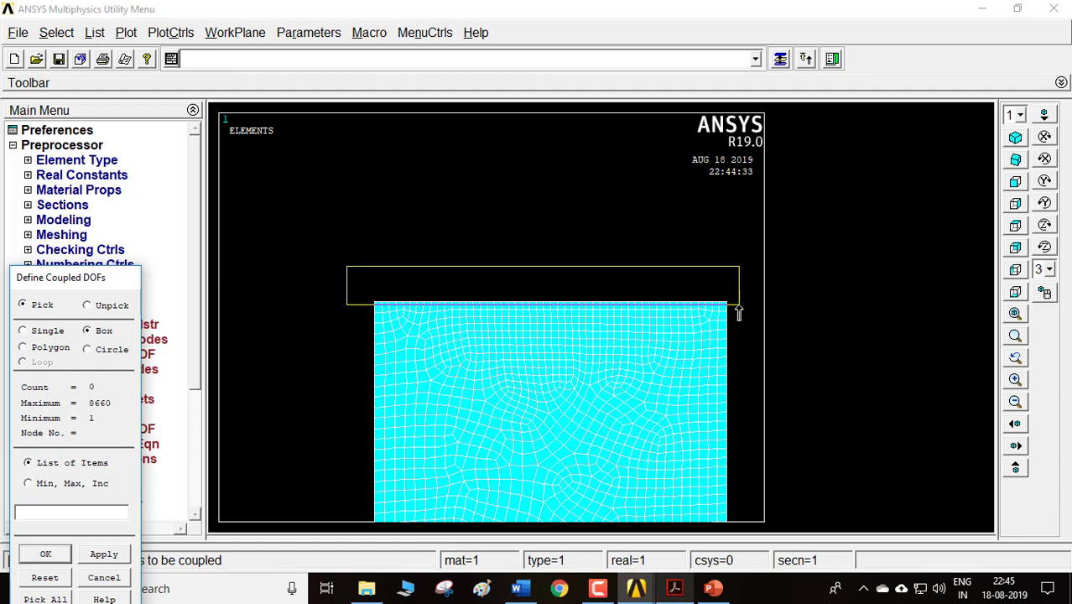
pyautogui.moveTo(738, 312); pyautogui.dragTo(737, 311)
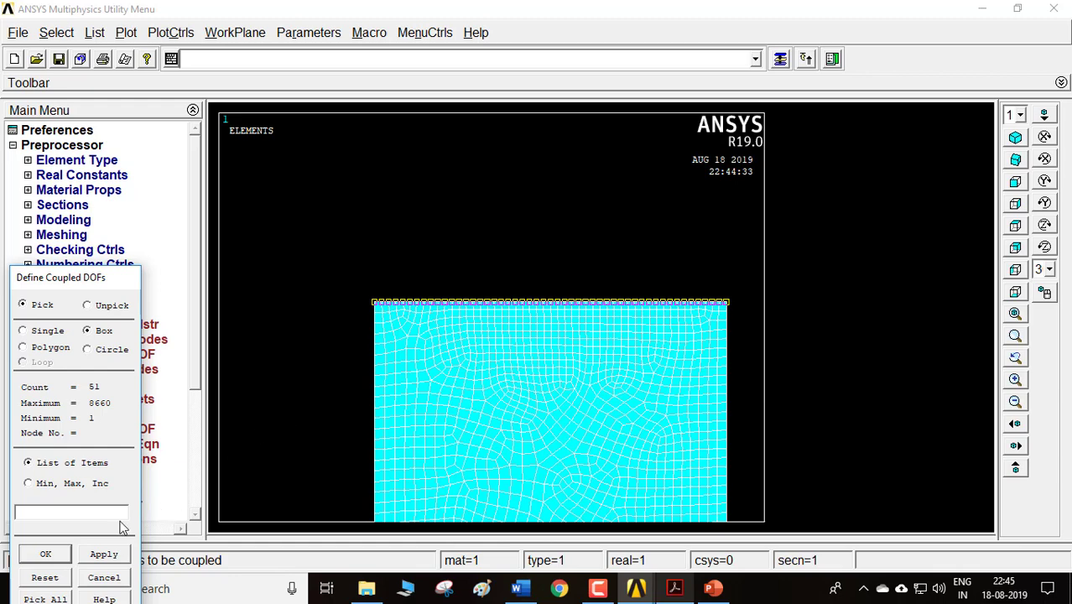
pyautogui.click(42, 556)
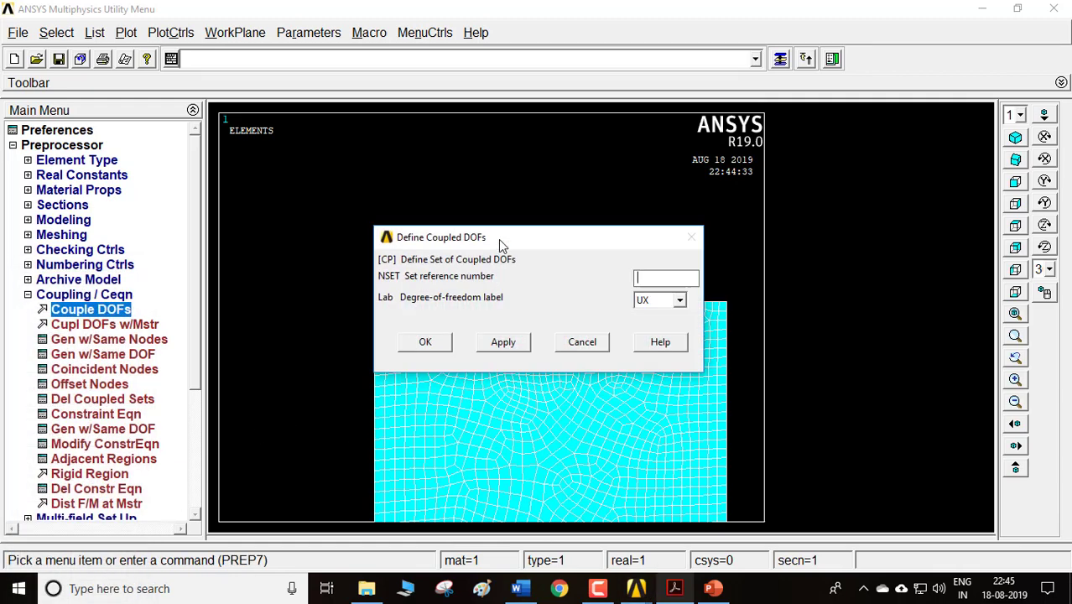
# - Couple the picked top-edge nodes as set reference number 1 with the UY degree of freedom
pyautogui.moveTo(499, 239); pyautogui.dragTo(107, 235)
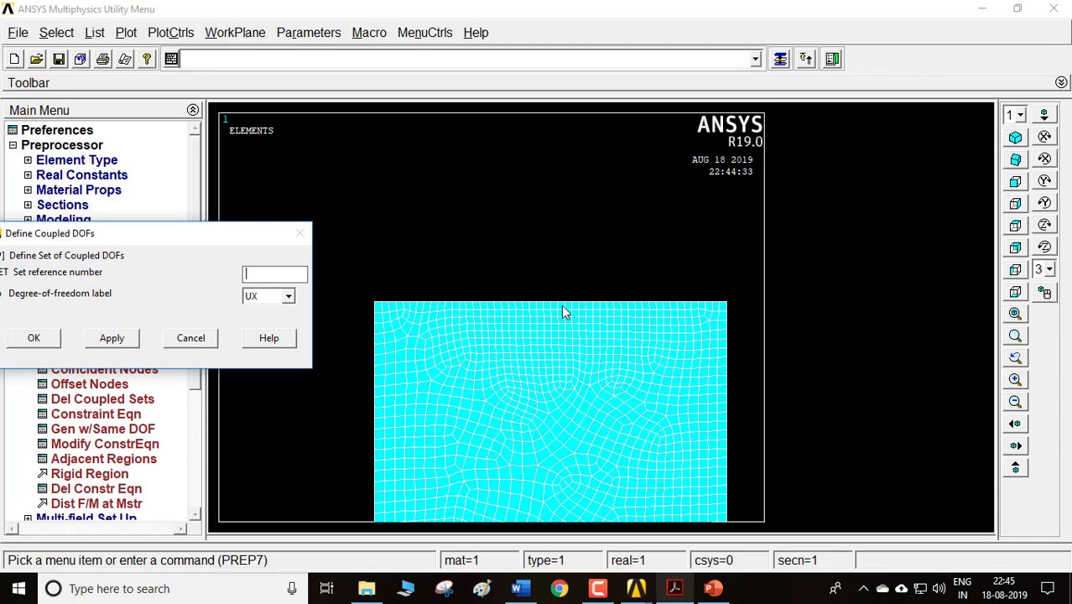
pyautogui.write('1')
pyautogui.click(270, 299)
pyautogui.click(257, 325)
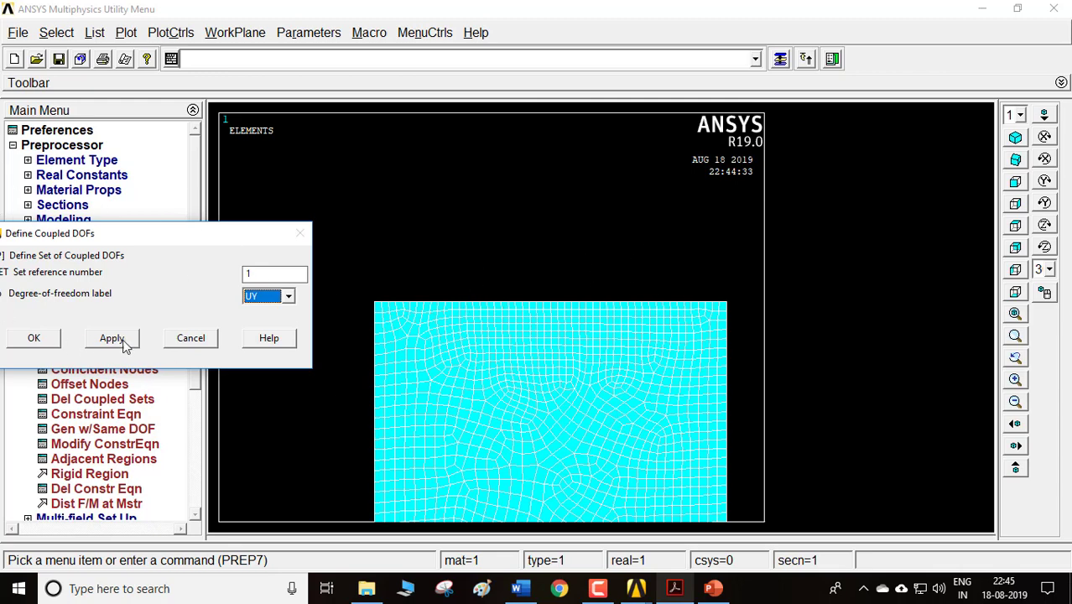
pyautogui.click(39, 337)
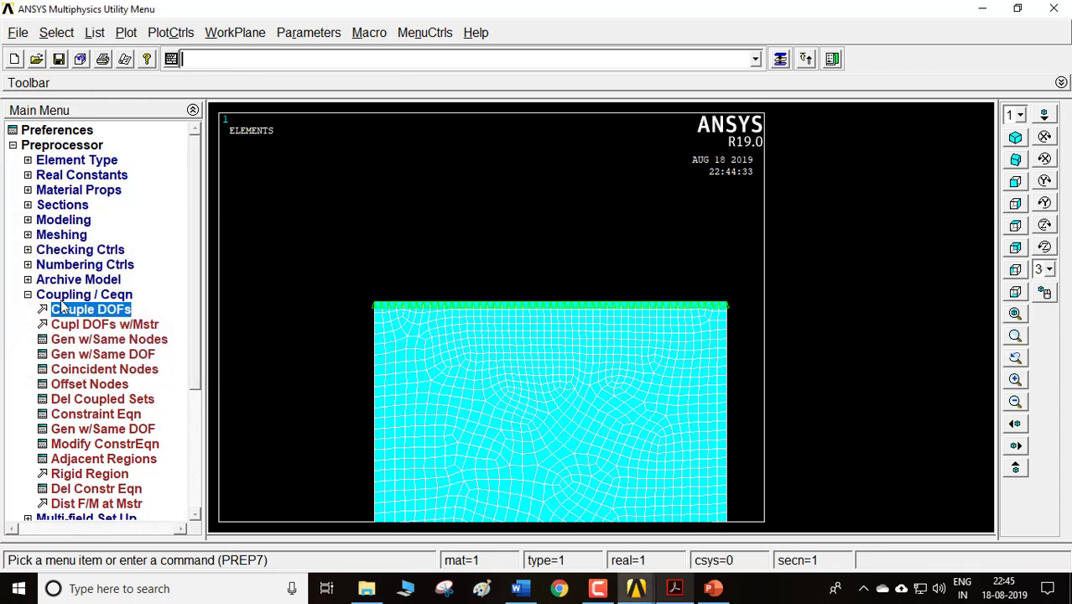
# - Solve the current load step with the coupled nodes, accepting the model check, and close the status listing
pyautogui.click(63, 297)
pyautogui.click(49, 370)
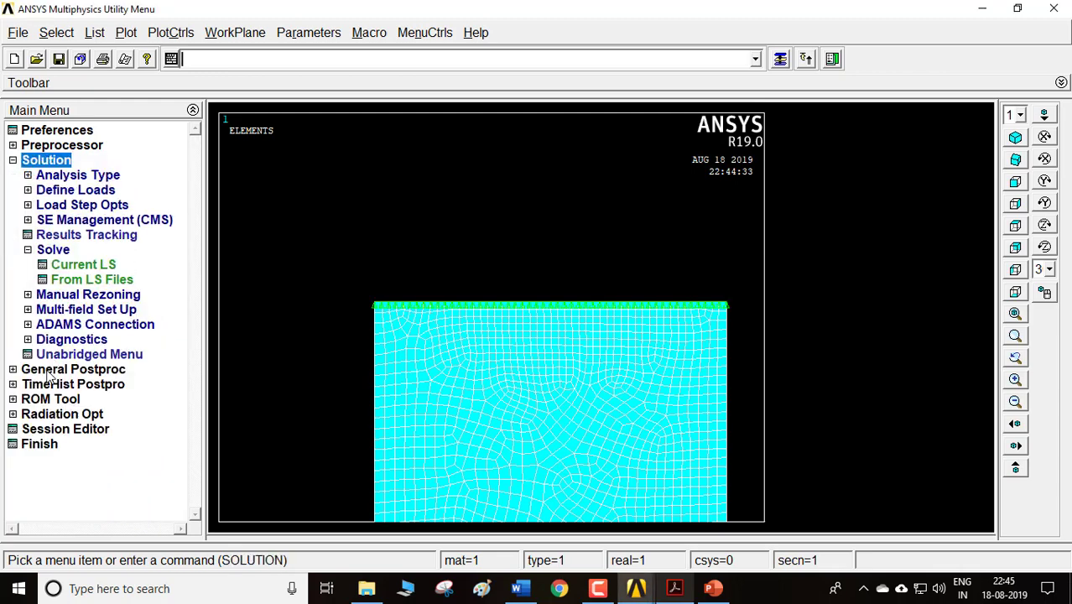
pyautogui.click(71, 265)
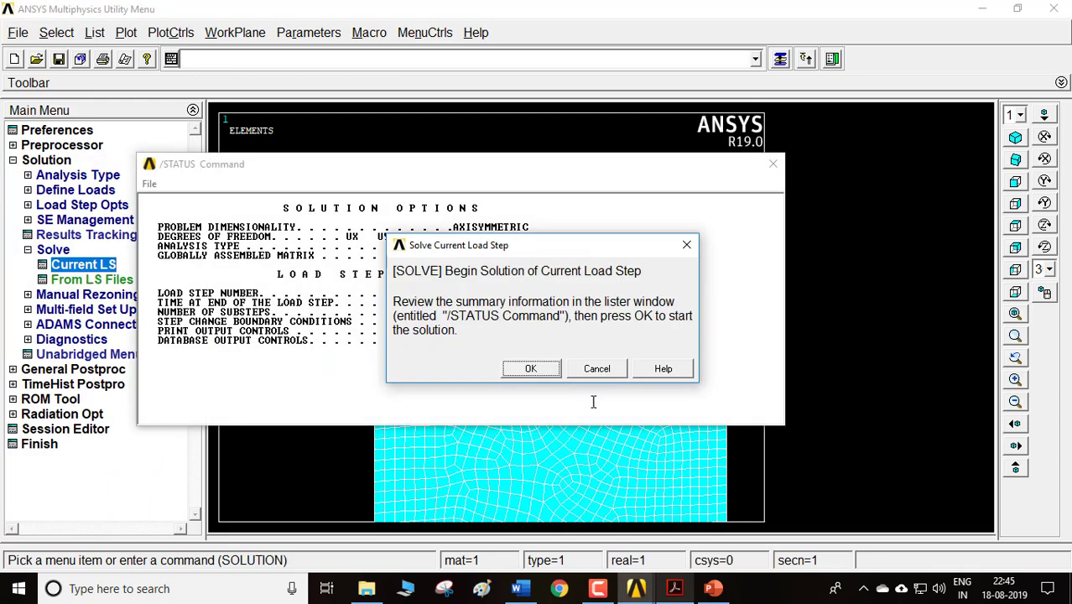
pyautogui.click(530, 369)
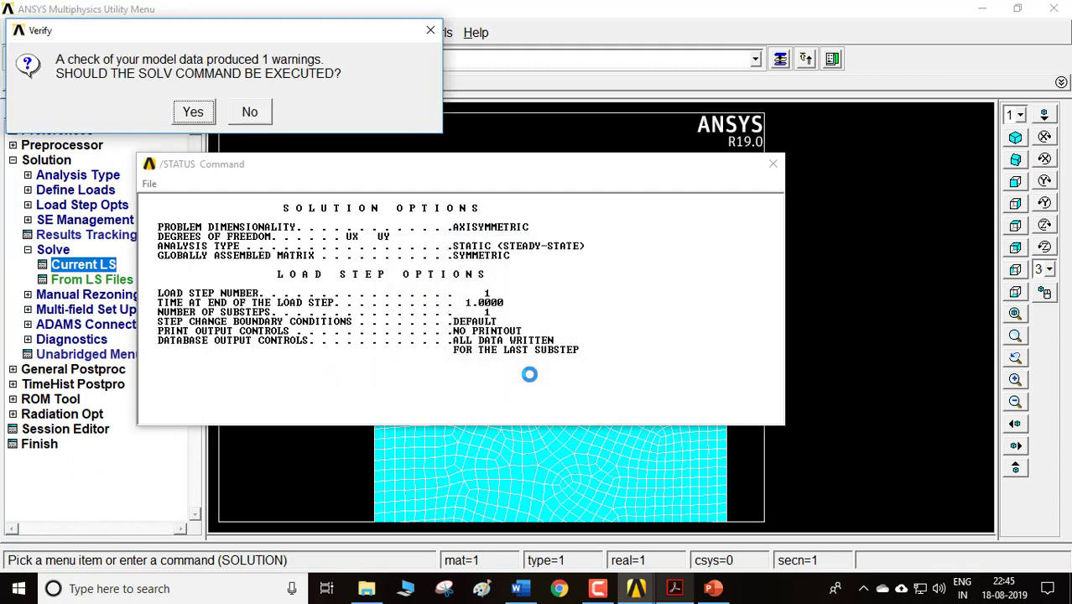
pyautogui.click(193, 111)
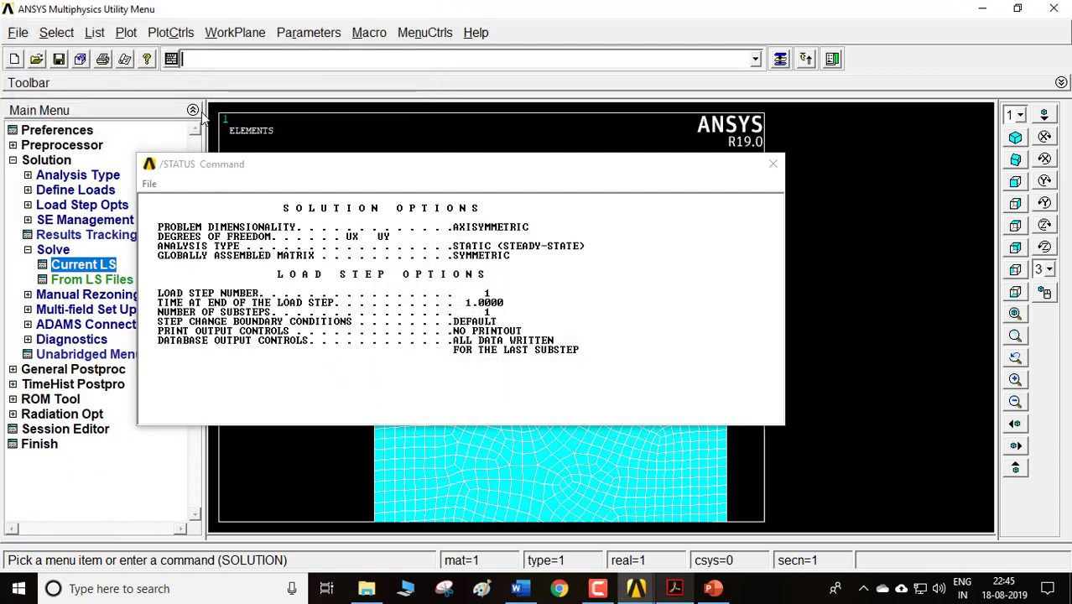
pyautogui.click(230, 115)
pyautogui.click(773, 164)
# - Plot the deformed shape with the undeformed mesh, and contour the displacement vector sum near the bar's top edge
pyautogui.click(61, 370)
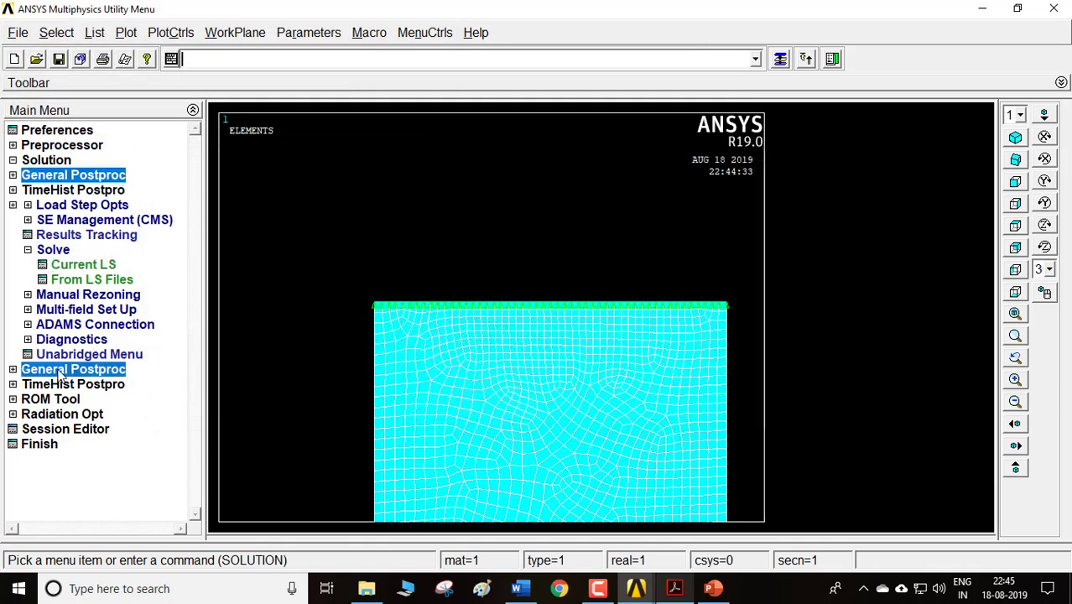
pyautogui.click(84, 266)
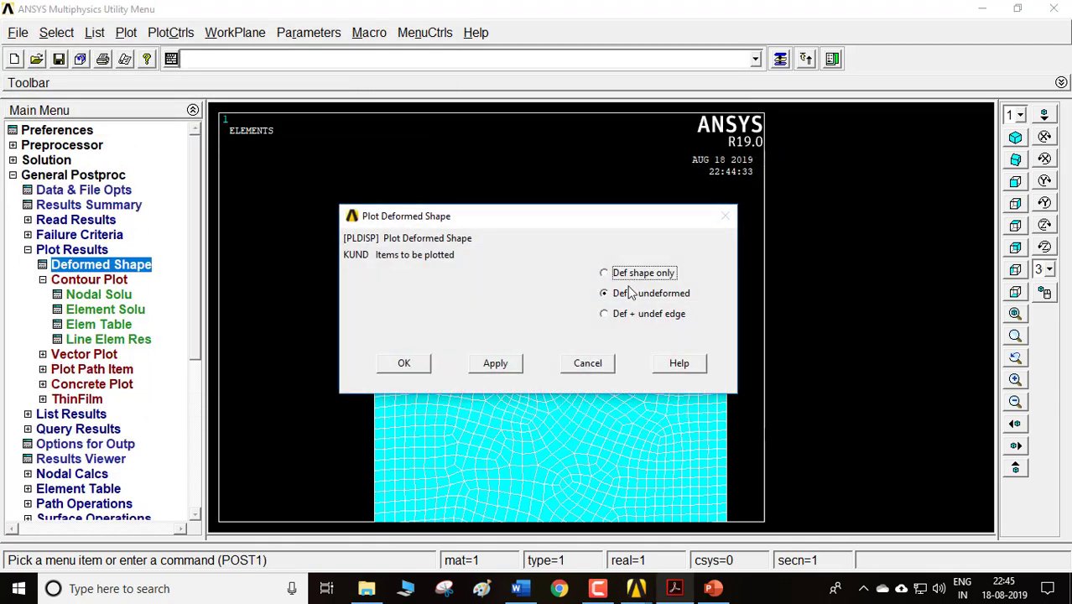
pyautogui.click(401, 365)
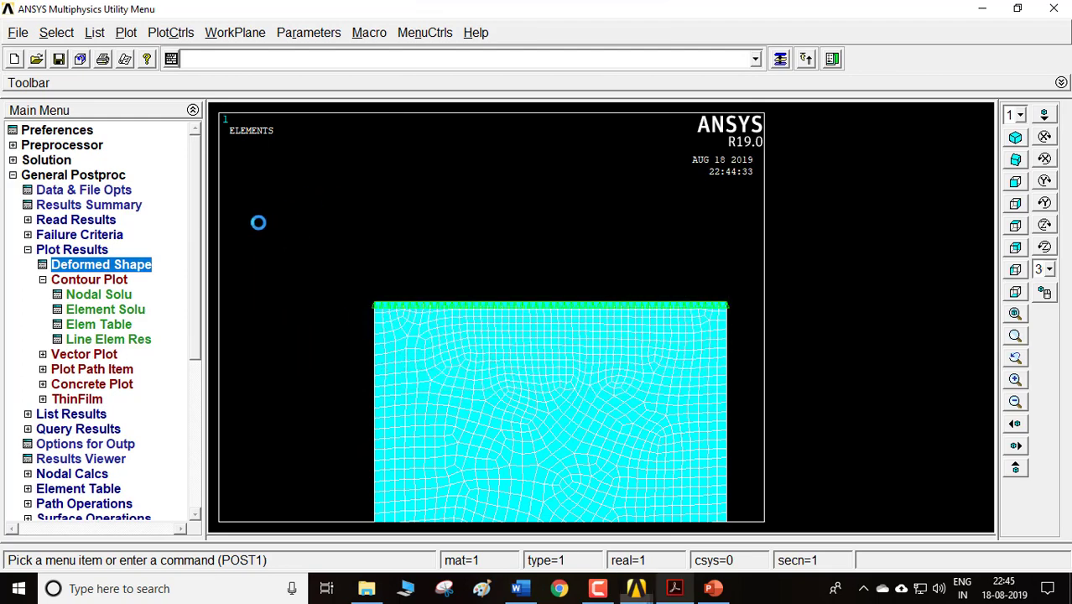
pyautogui.click(99, 298)
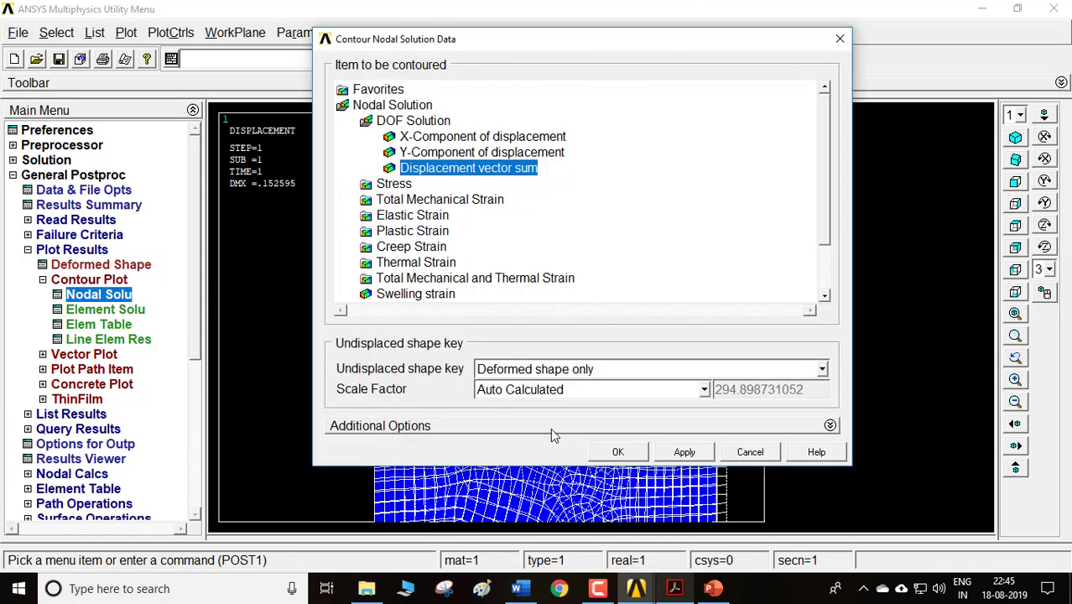
pyautogui.click(601, 451)
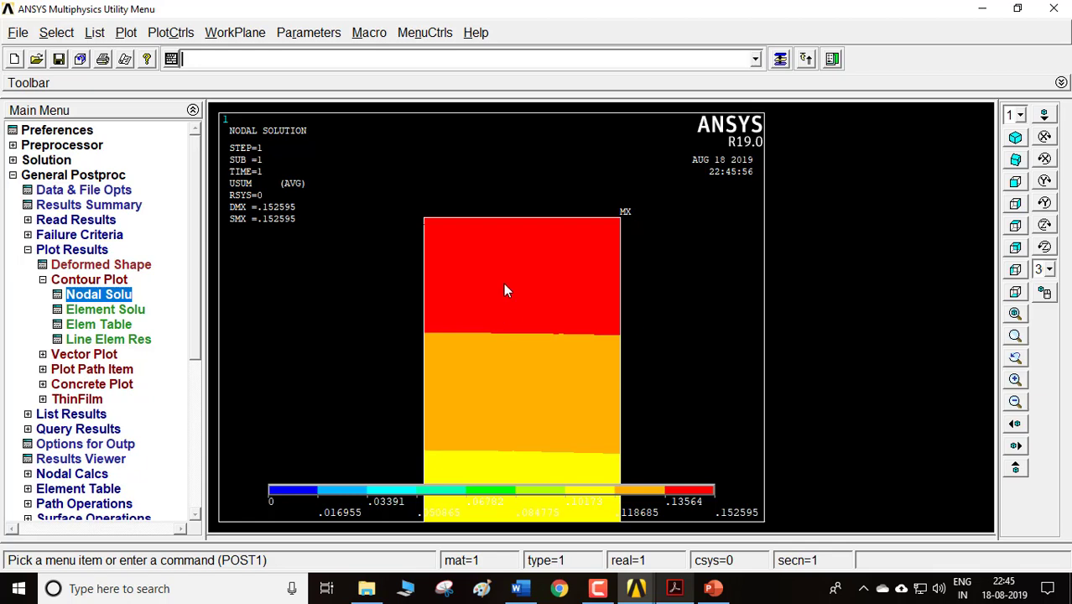
# - Plot the deformed shape with the undeformed edge, and contour the displacement vector sum over the whole bar
pyautogui.click(57, 263)
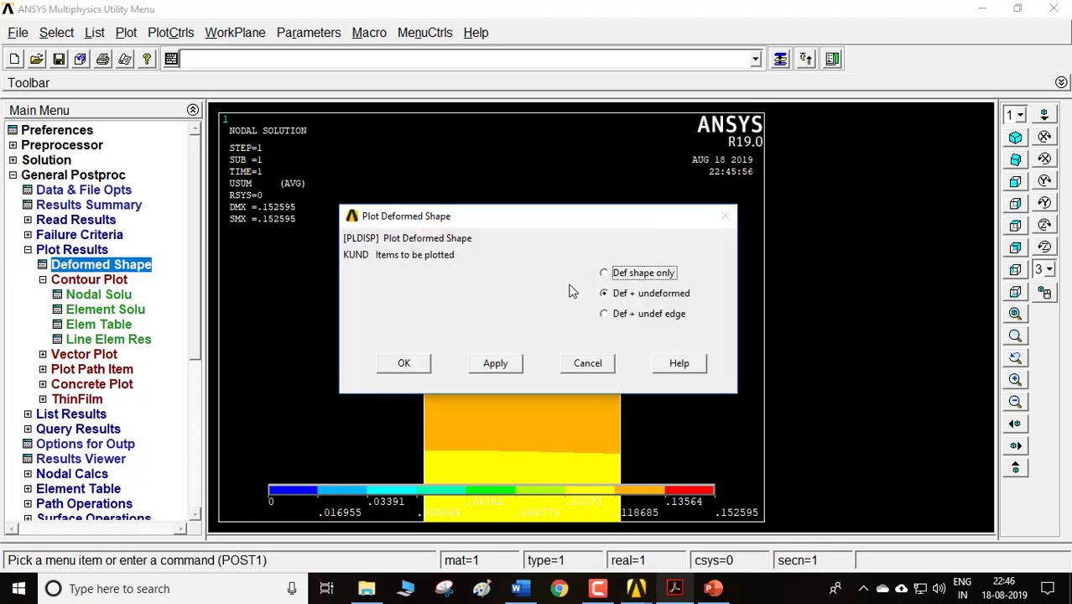
pyautogui.click(605, 314)
pyautogui.click(402, 366)
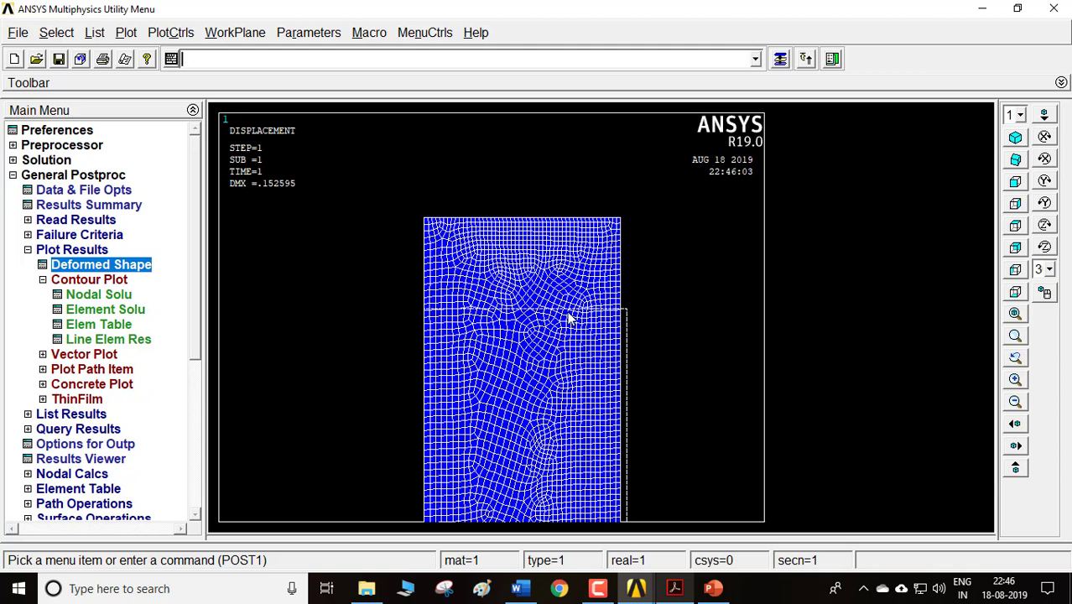
pyautogui.click(1015, 313)
pyautogui.click(118, 293)
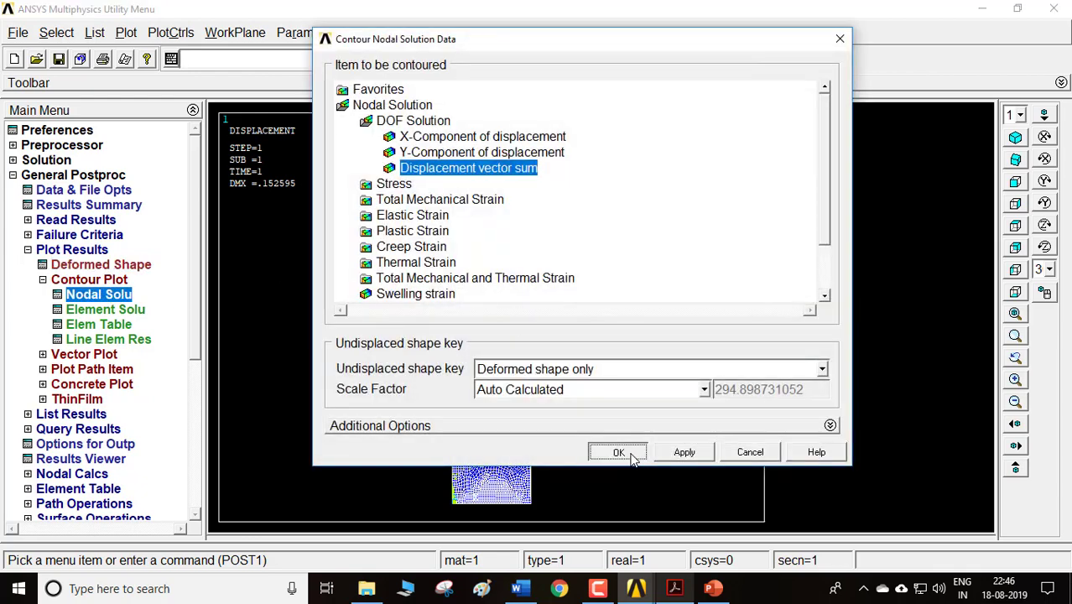
pyautogui.click(617, 451)
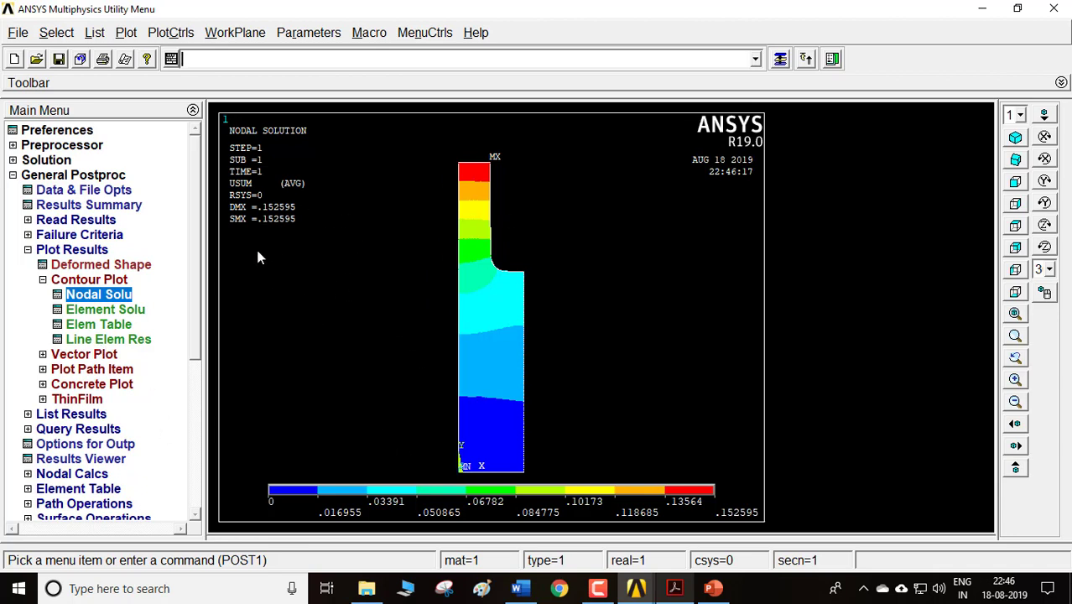
# - Contour the nodal von Mises stress on the deformed shape of the whole bar
pyautogui.click(93, 302)
pyautogui.click(390, 183)
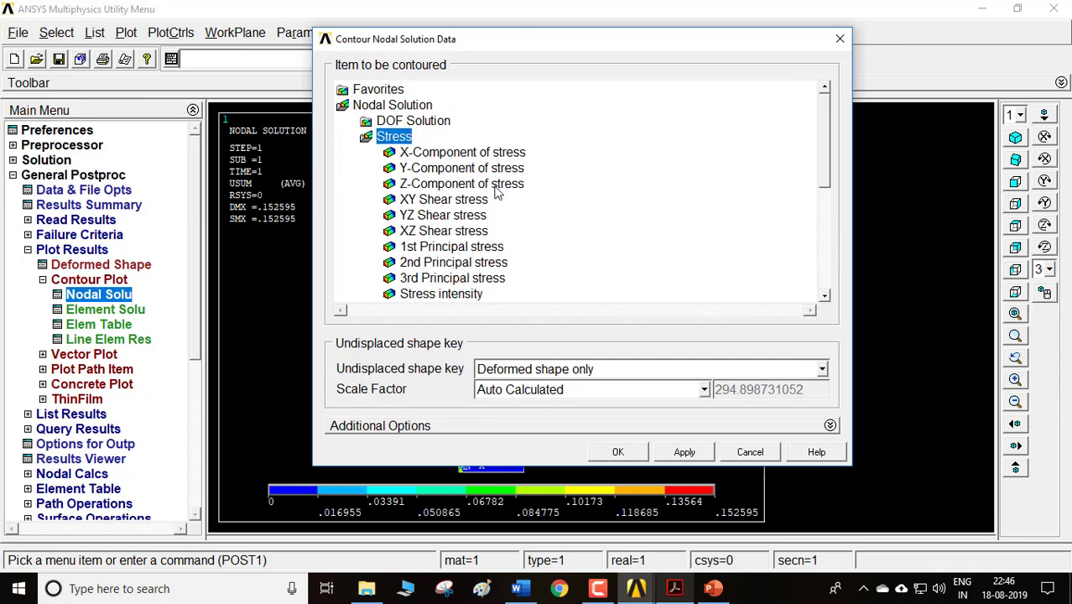
pyautogui.moveTo(821, 146); pyautogui.dragTo(826, 193)
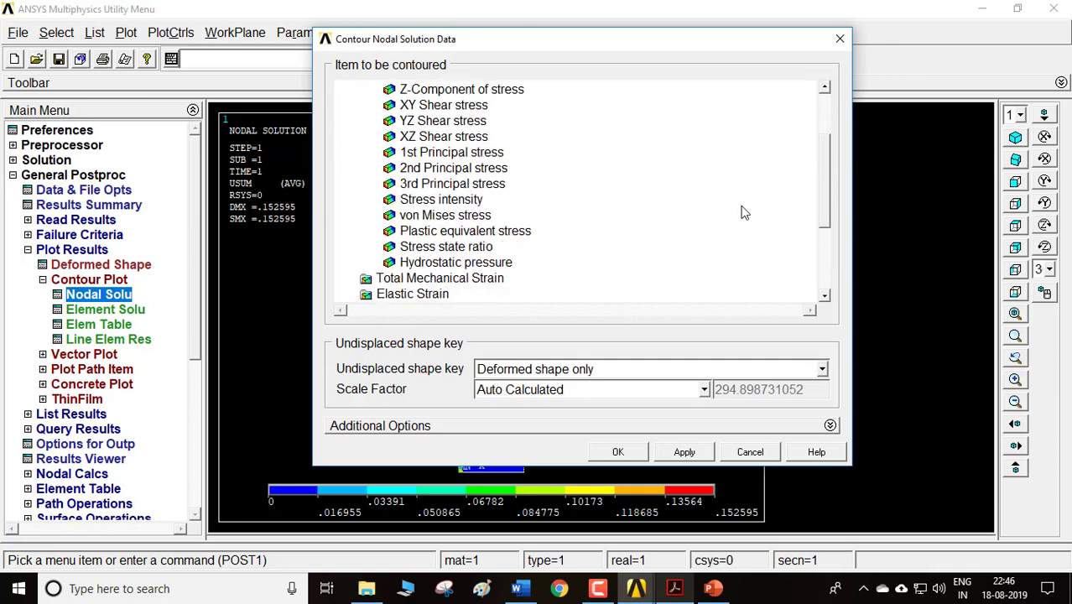
pyautogui.click(464, 217)
pyautogui.click(622, 451)
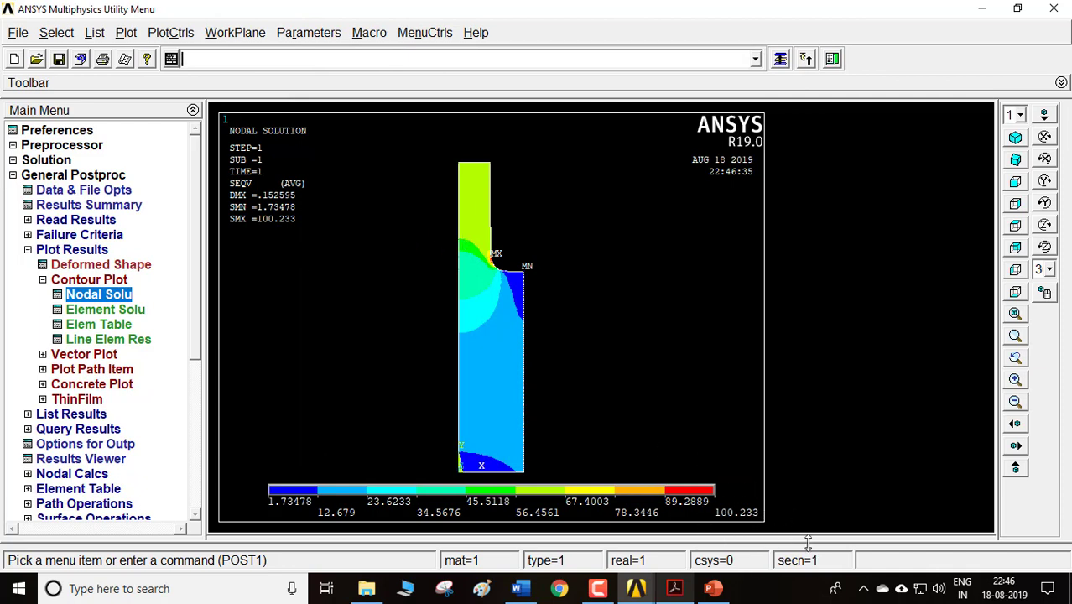
# - Switch to Binder1.pdf in Adobe Acrobat and consult Table 6.3 of theoretical stress concentration factors for the stepped shaft
pyautogui.click(676, 588)
pyautogui.scroll(-8, 646, 446)
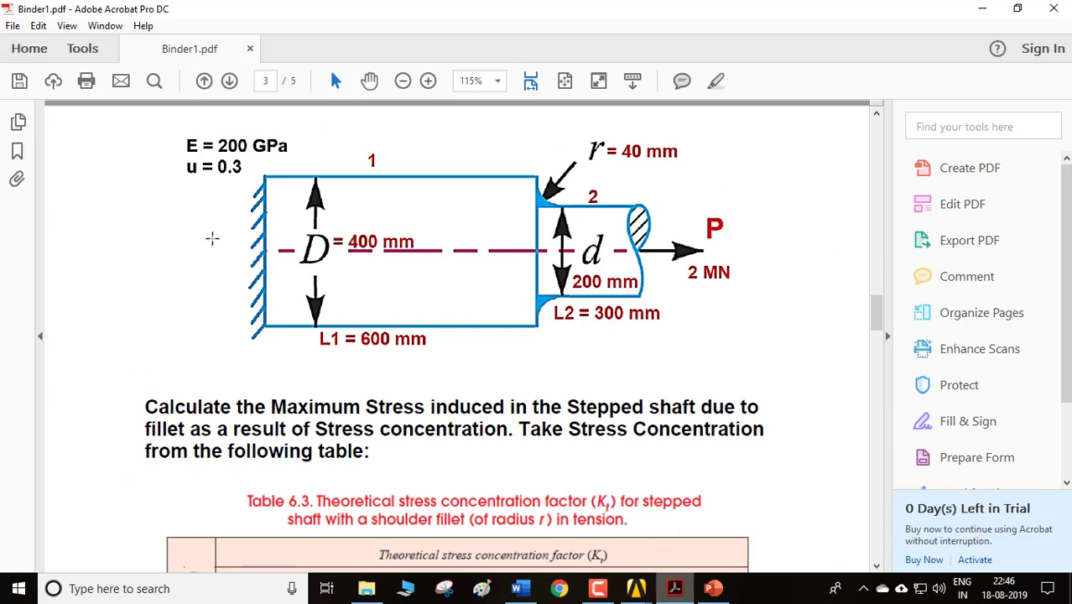
pyautogui.scroll(-5, 273, 304)
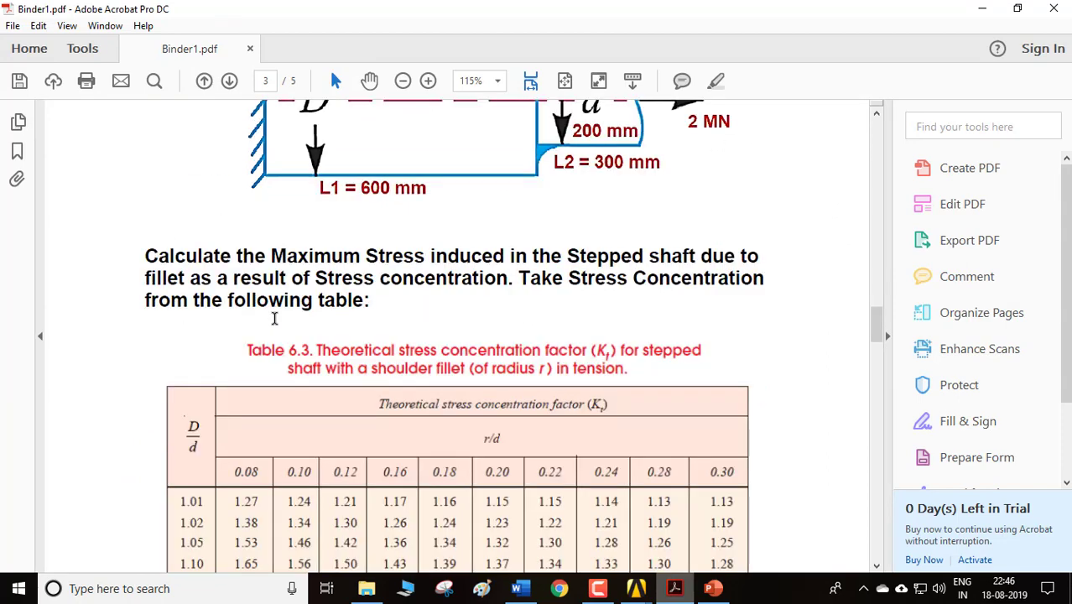
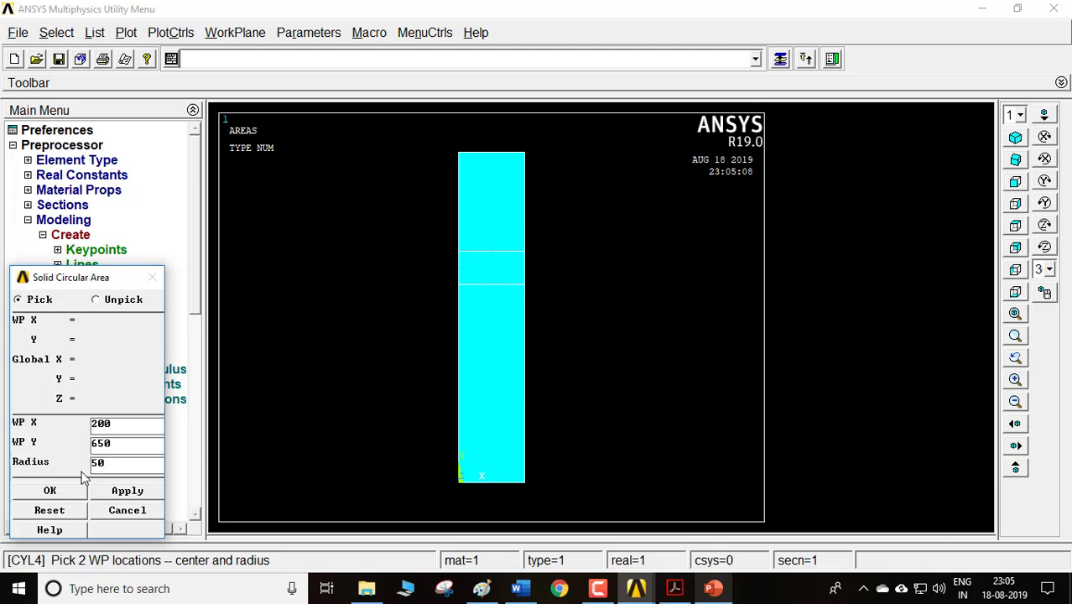
# - Create a solid circle of radius 50 centred at WP (200, 650), and add the three stacked rectangles into one area
pyautogui.click(65, 491)
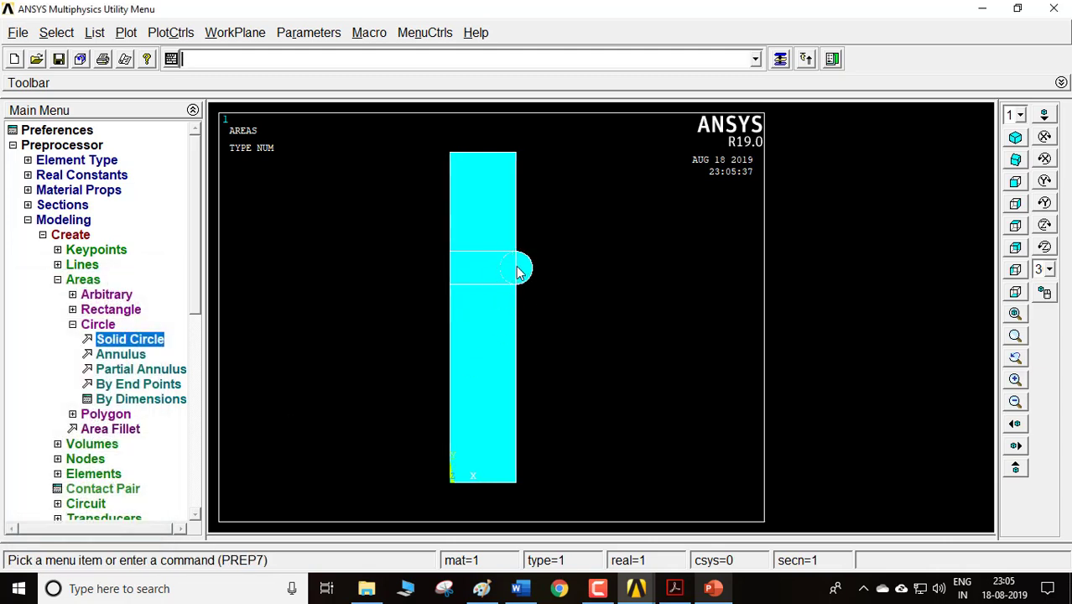
pyautogui.click(76, 280)
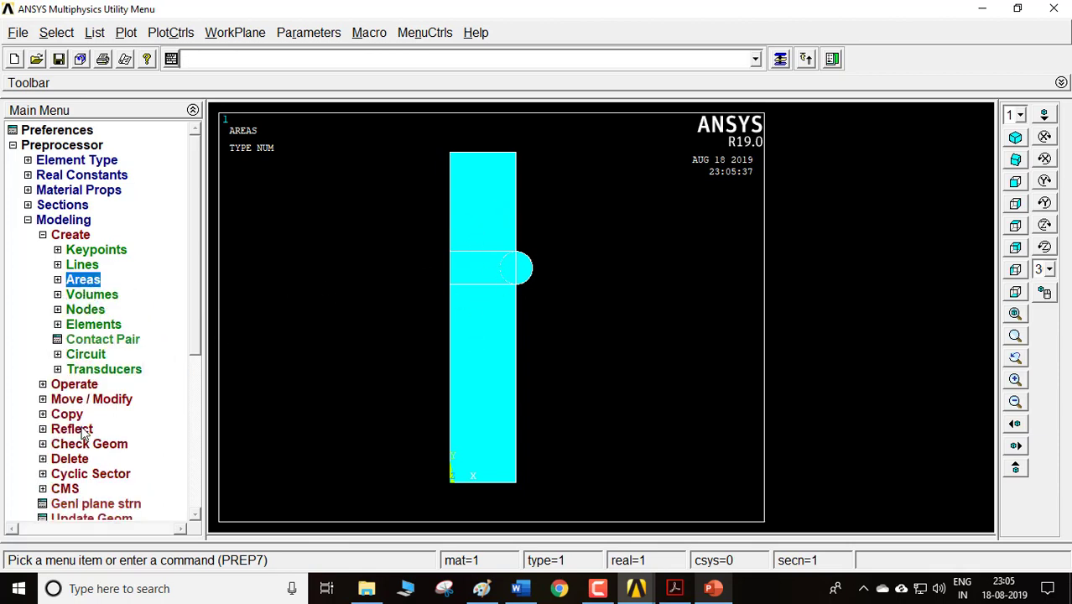
pyautogui.click(80, 386)
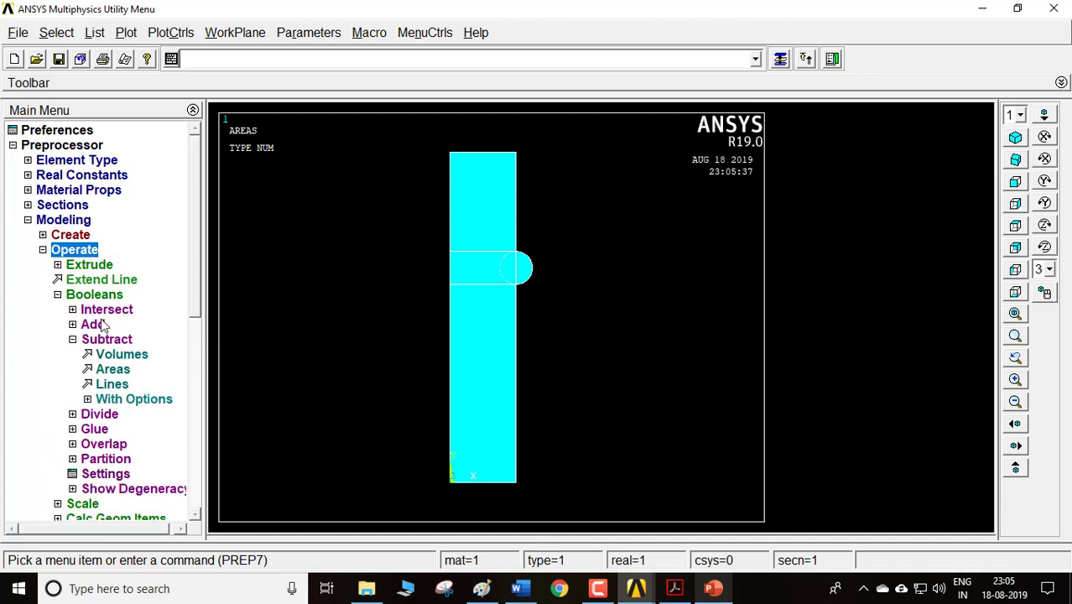
pyautogui.click(94, 324)
pyautogui.click(107, 353)
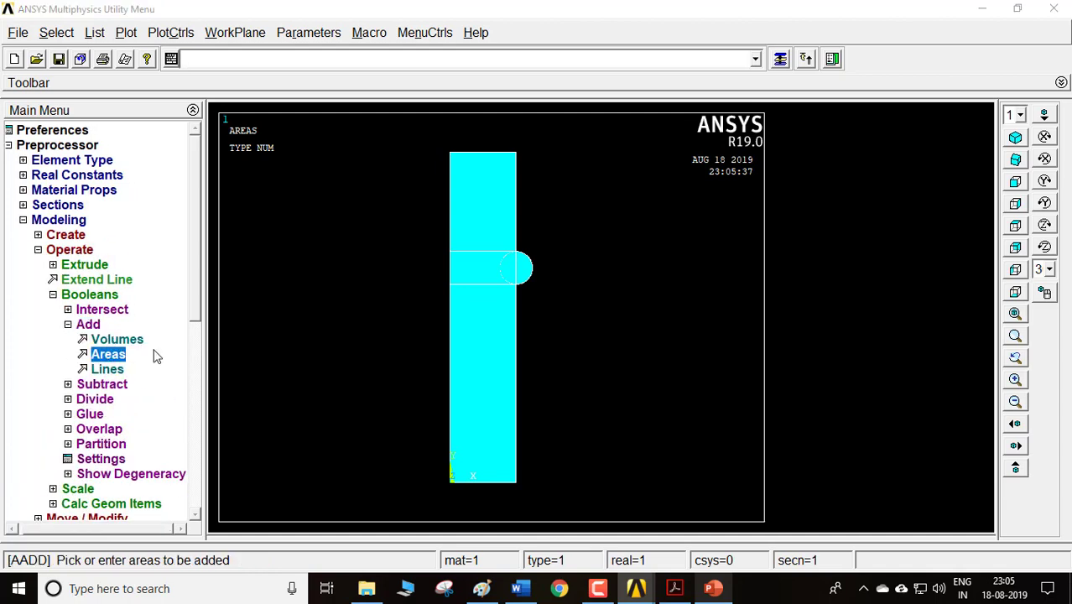
pyautogui.click(462, 273)
pyautogui.click(459, 210)
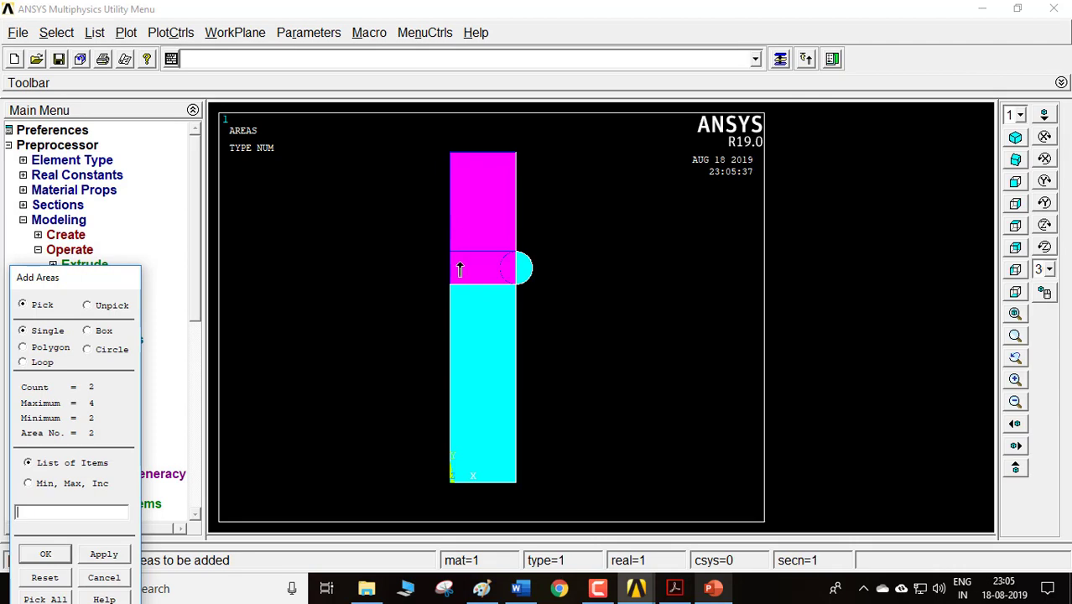
pyautogui.click(459, 394)
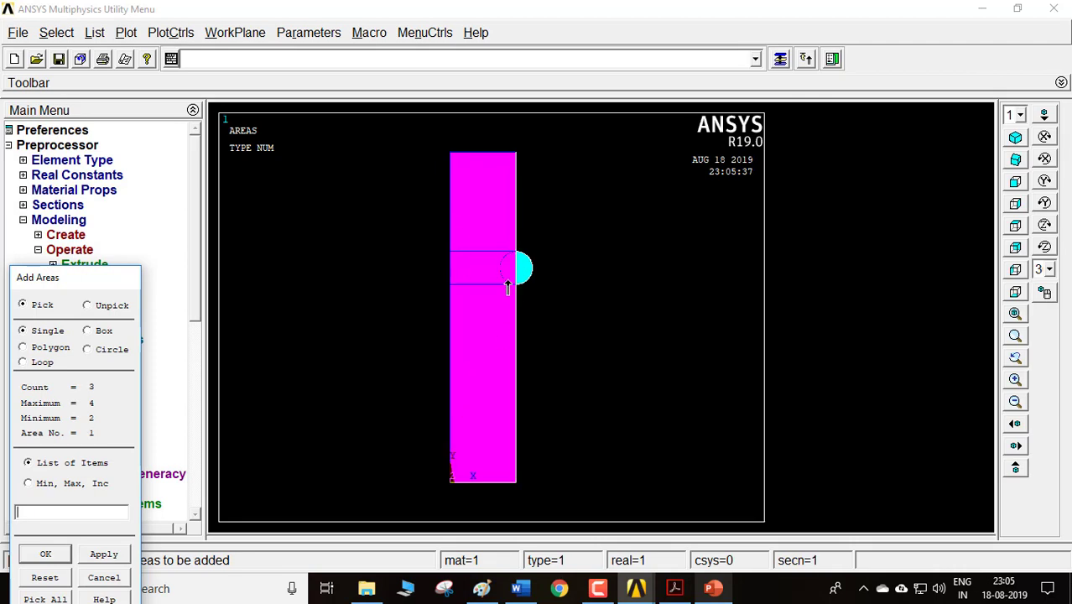
pyautogui.click(51, 555)
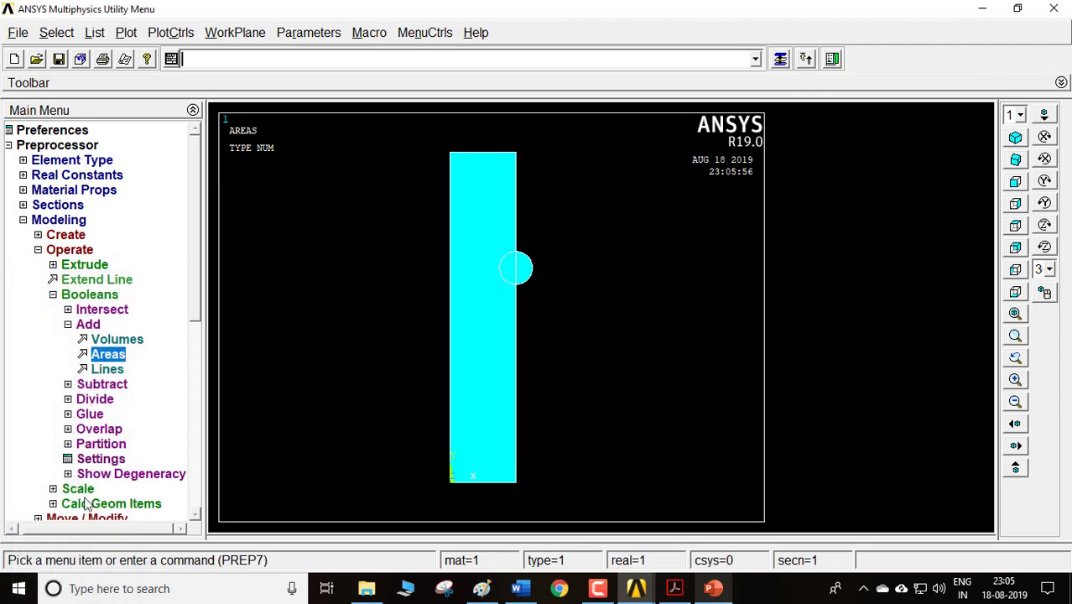
# - Subtract the circular area from the merged bar area, and check the notch geometry against the modelling slide in PowerPoint
pyautogui.click(90, 294)
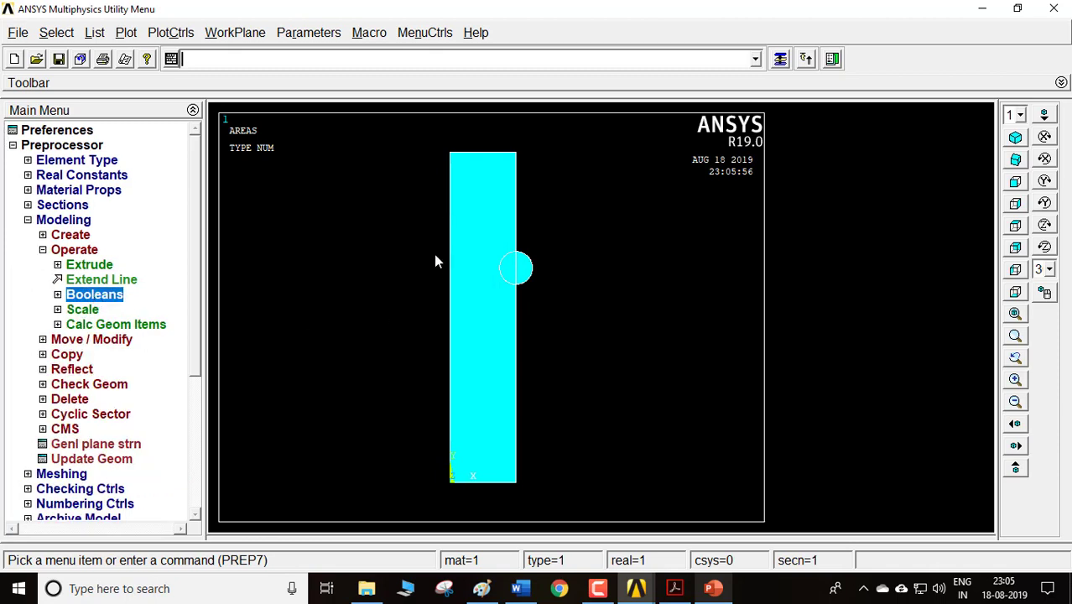
pyautogui.click(94, 296)
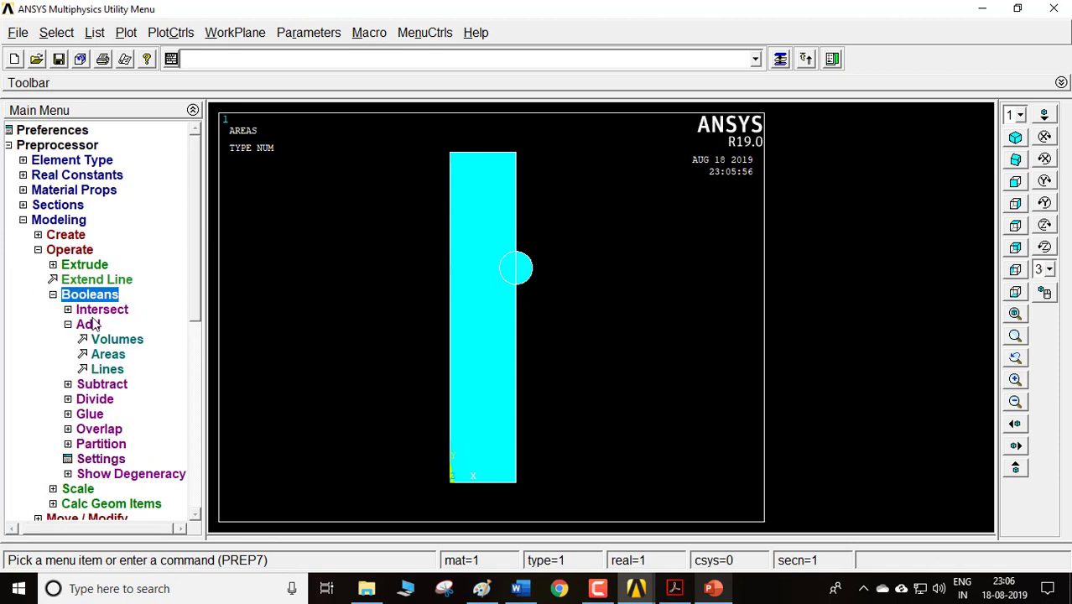
pyautogui.click(102, 386)
pyautogui.click(107, 370)
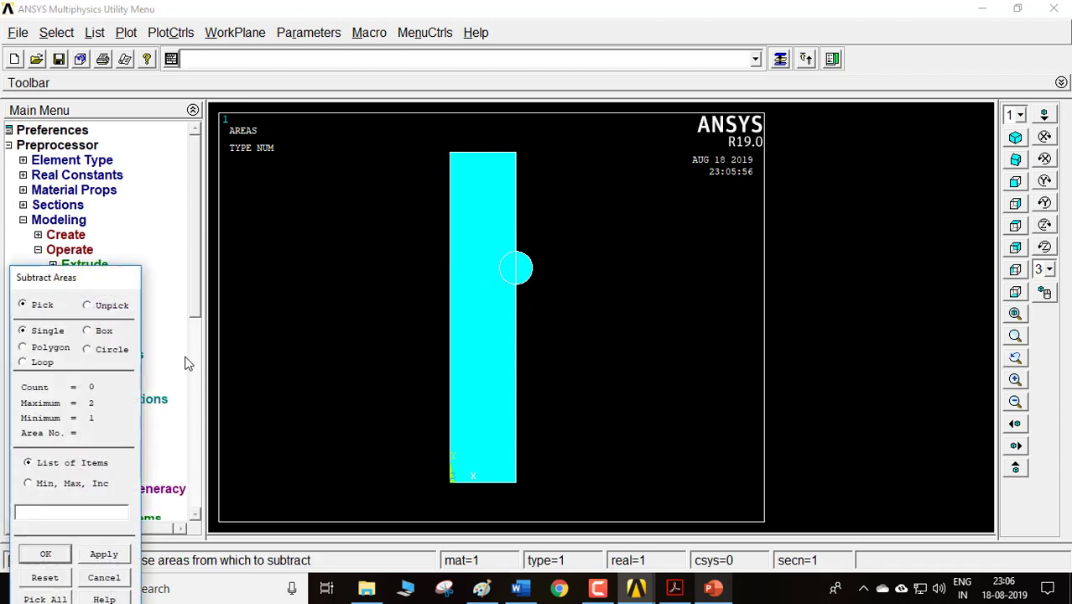
pyautogui.click(463, 341)
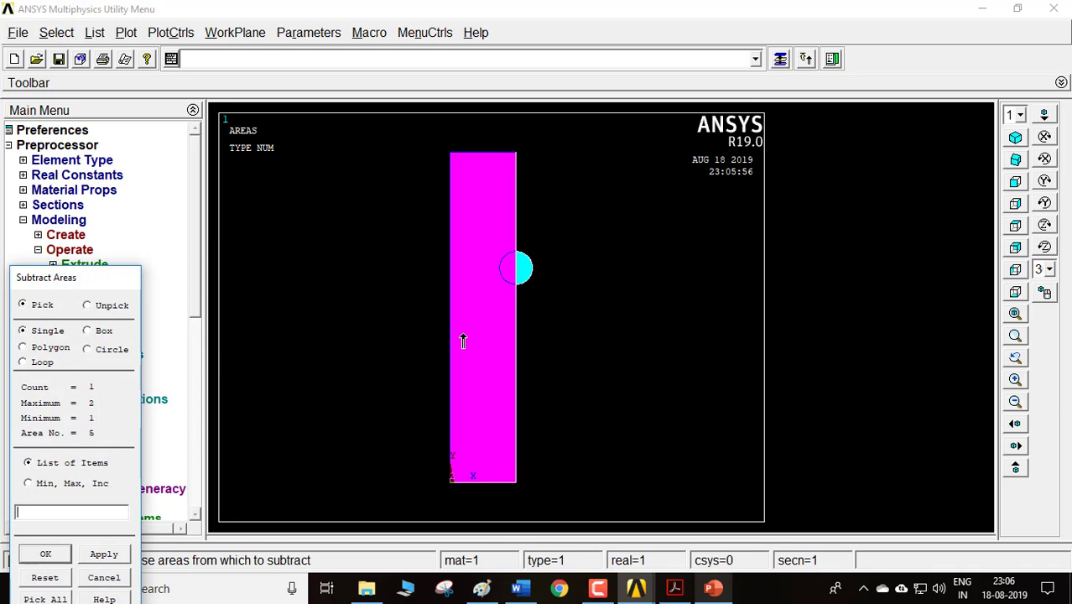
pyautogui.click(104, 556)
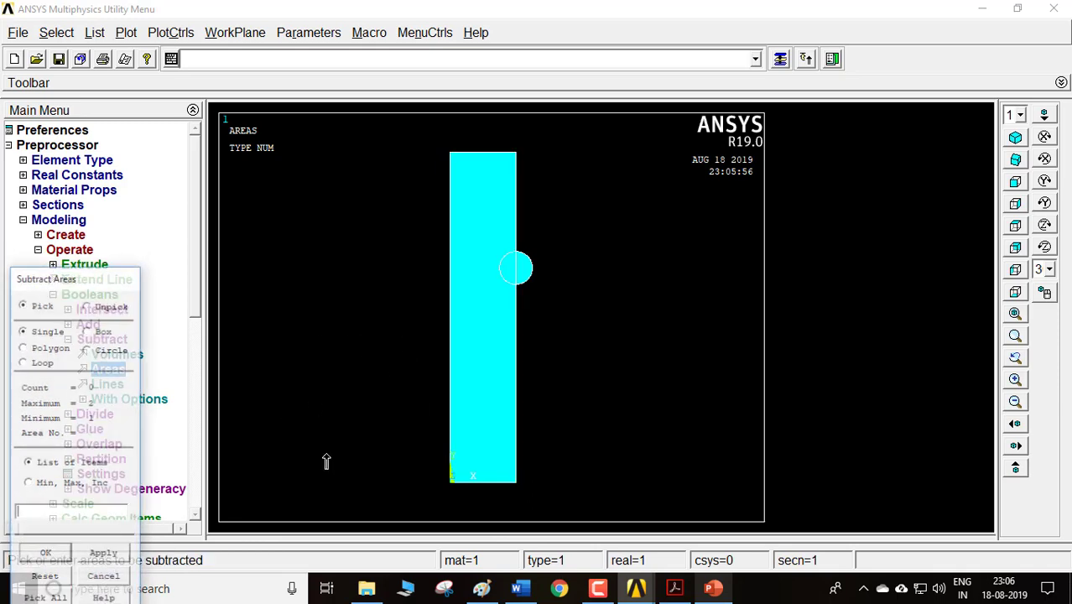
pyautogui.click(518, 270)
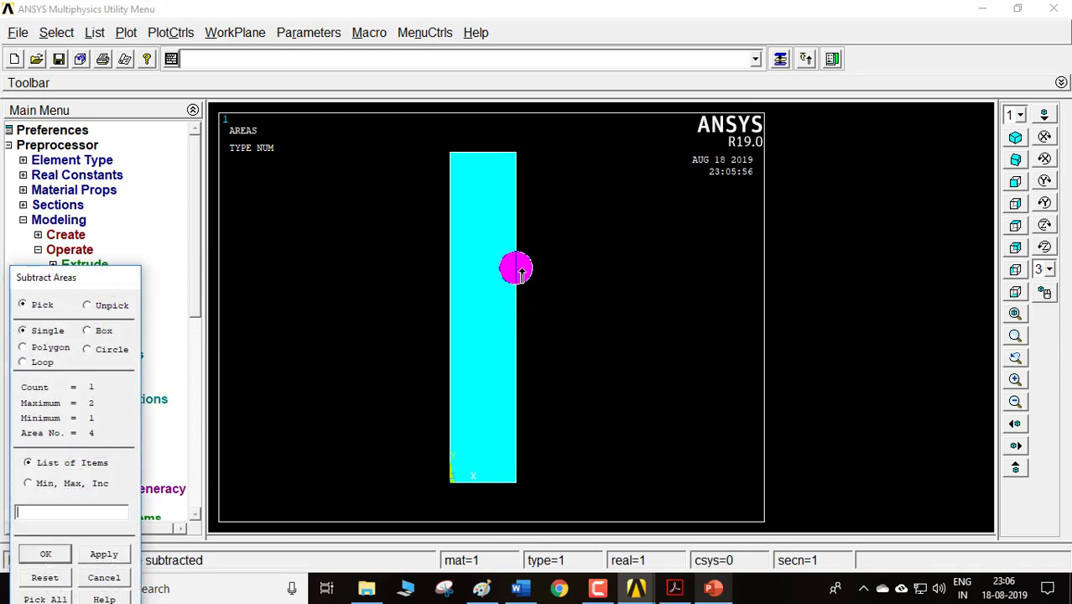
pyautogui.click(64, 559)
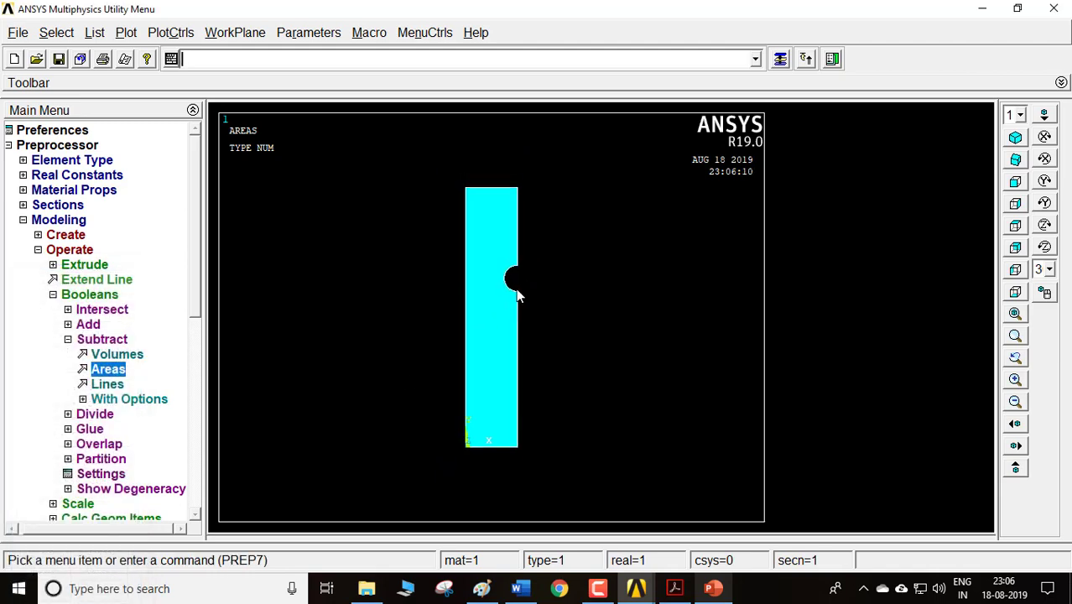
pyautogui.click(714, 589)
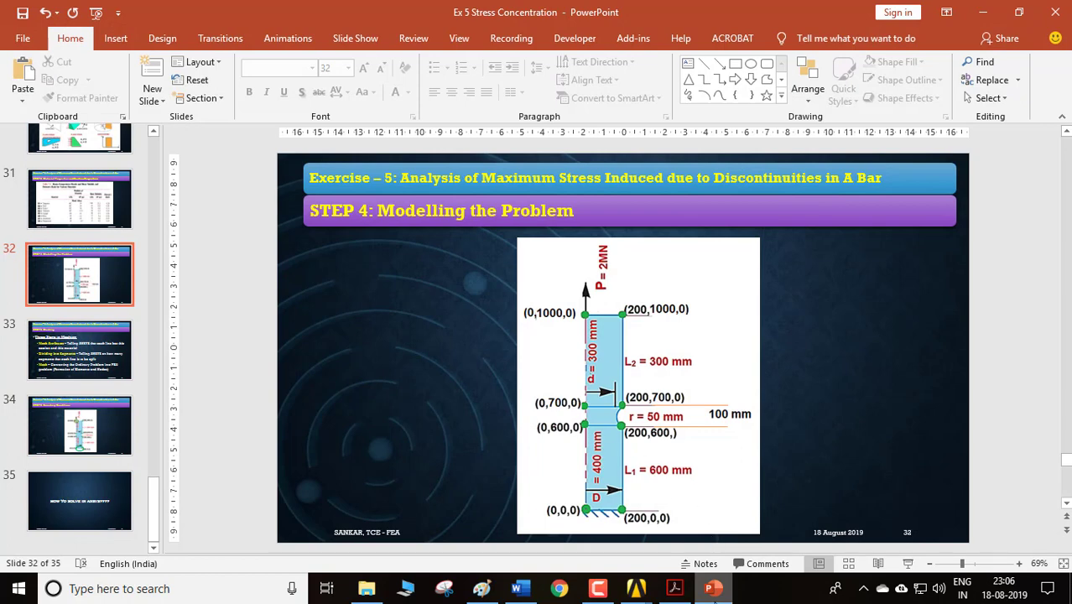
pyautogui.hotkey('alt', 'Tab')
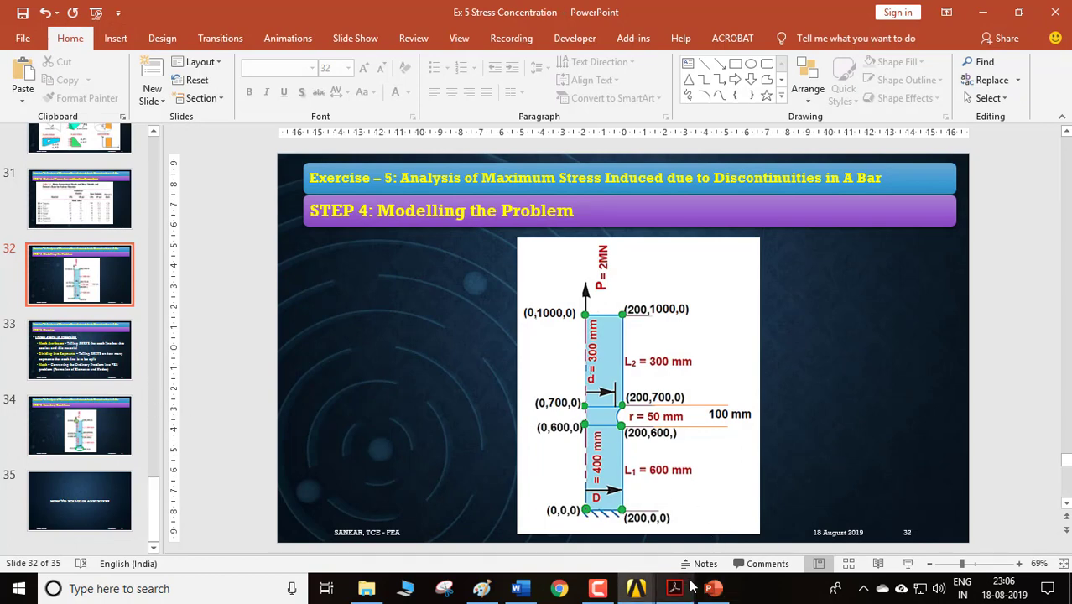
# - Back in ANSYS, set 100 element divisions on all lines of the notched bar
pyautogui.click(59, 221)
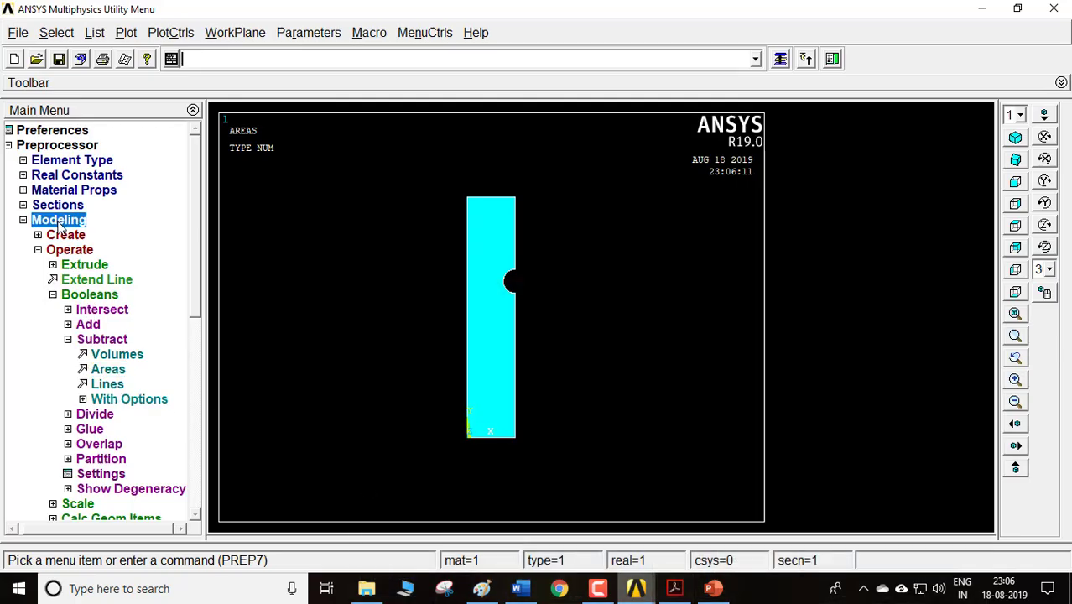
pyautogui.click(60, 236)
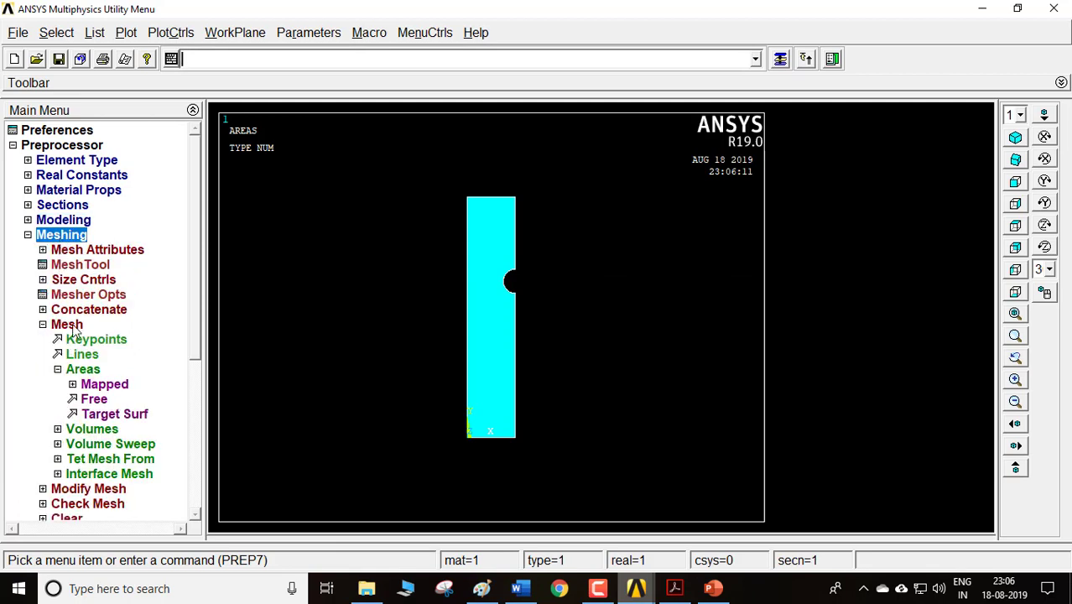
pyautogui.click(84, 280)
pyautogui.click(91, 310)
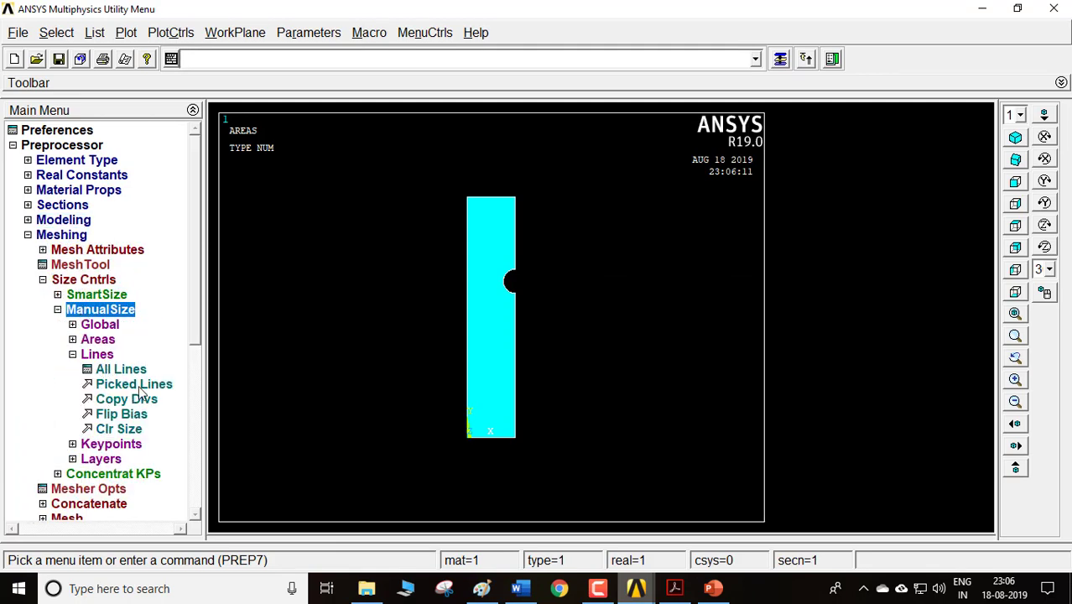
pyautogui.click(126, 370)
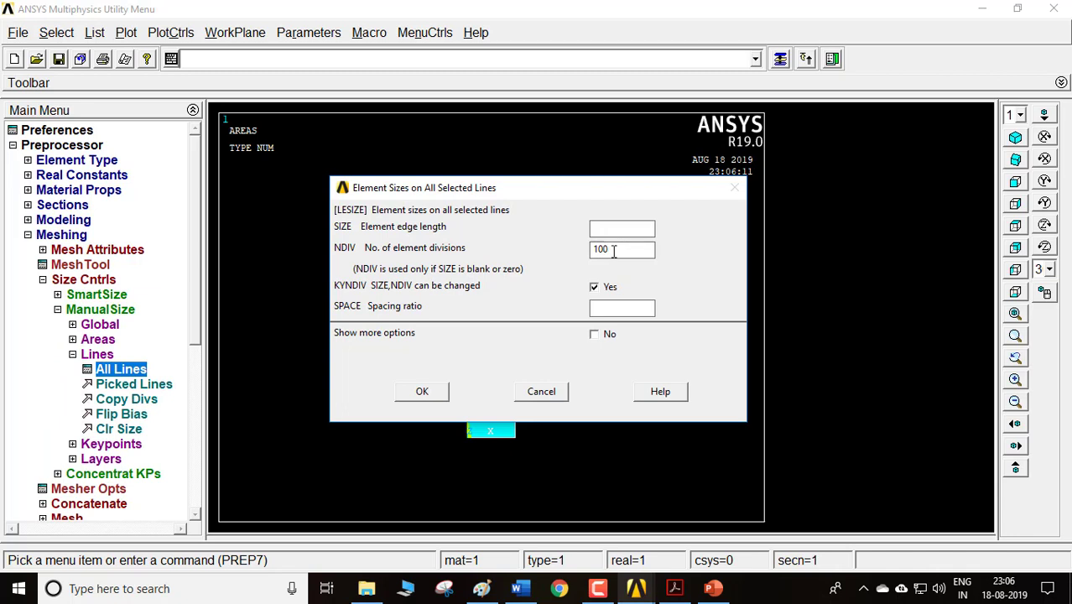
pyautogui.click(428, 392)
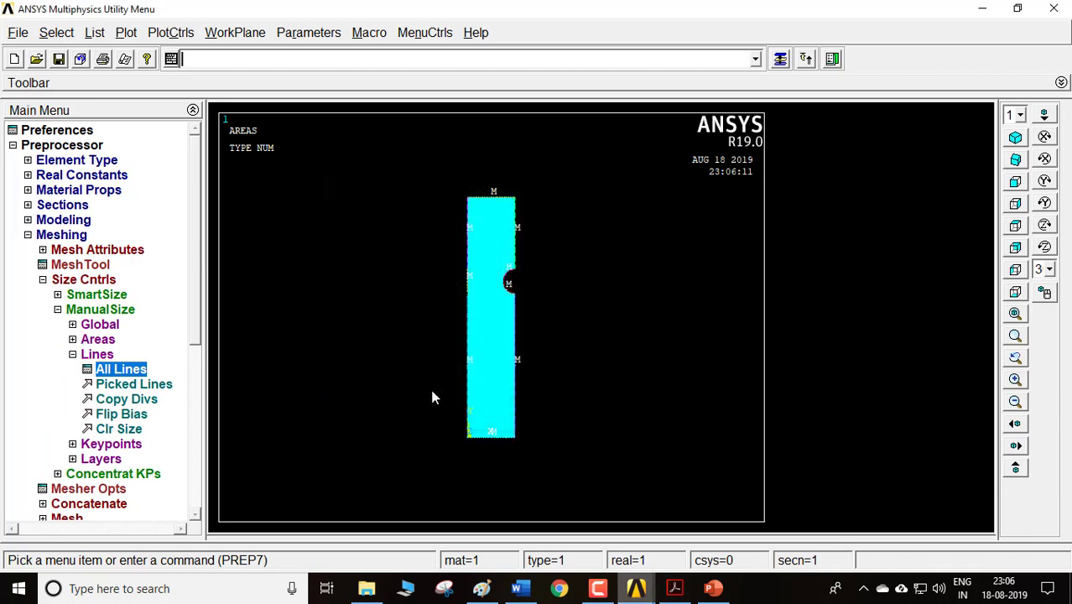
# - Free-mesh the notched bar area and dismiss the element shape warning
pyautogui.click(84, 279)
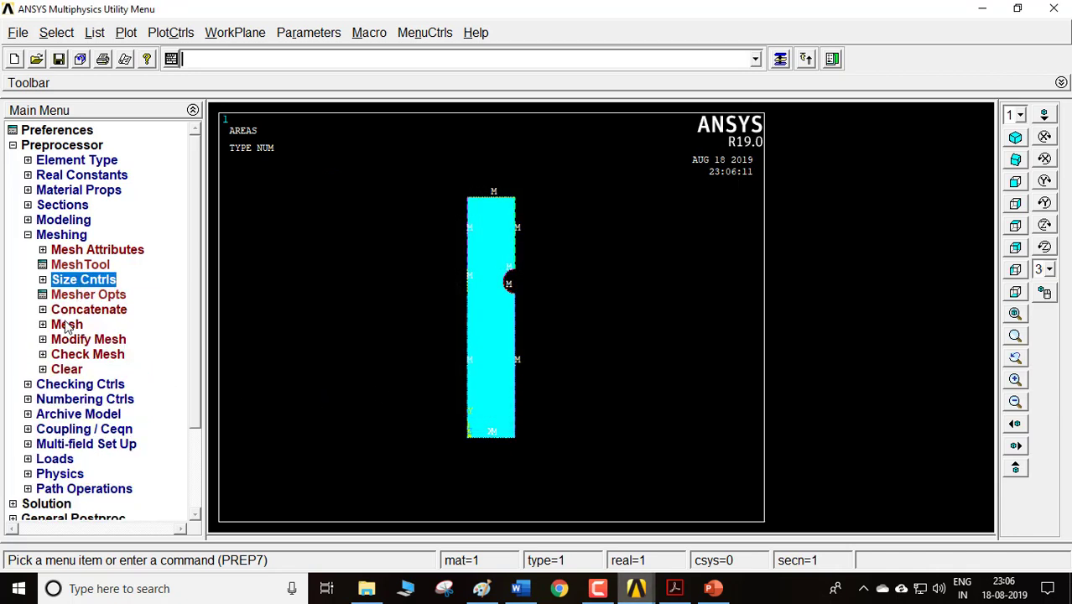
pyautogui.click(67, 325)
pyautogui.click(100, 399)
pyautogui.click(493, 338)
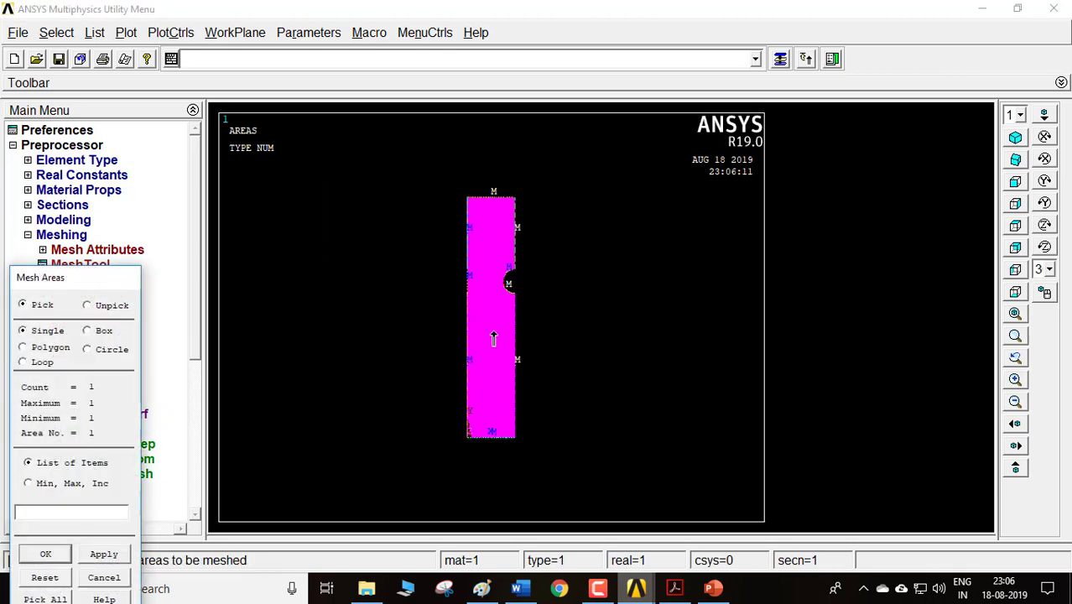
pyautogui.click(57, 554)
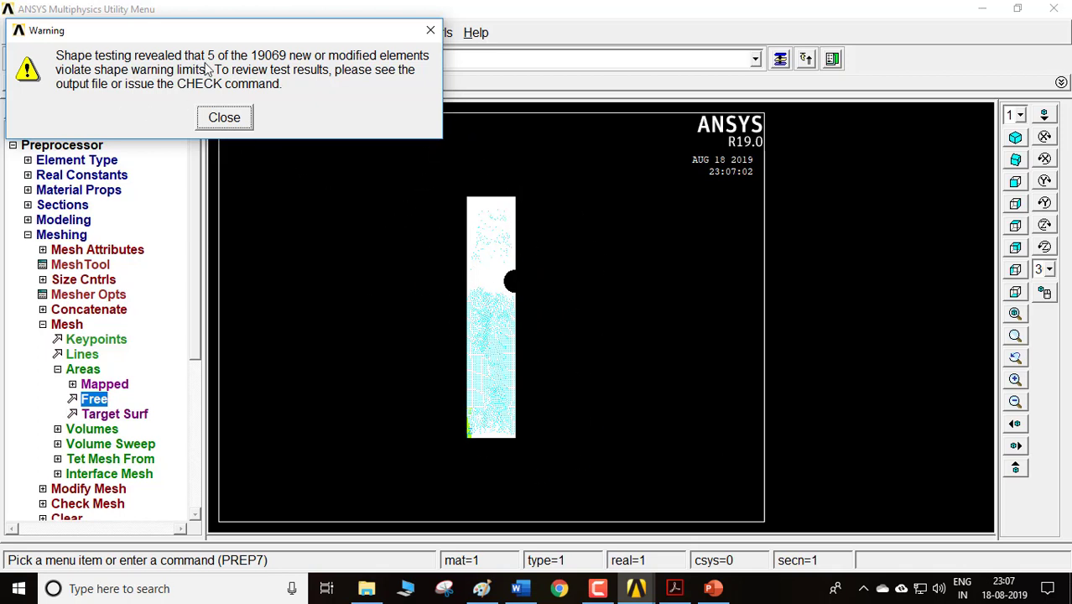
pyautogui.click(244, 120)
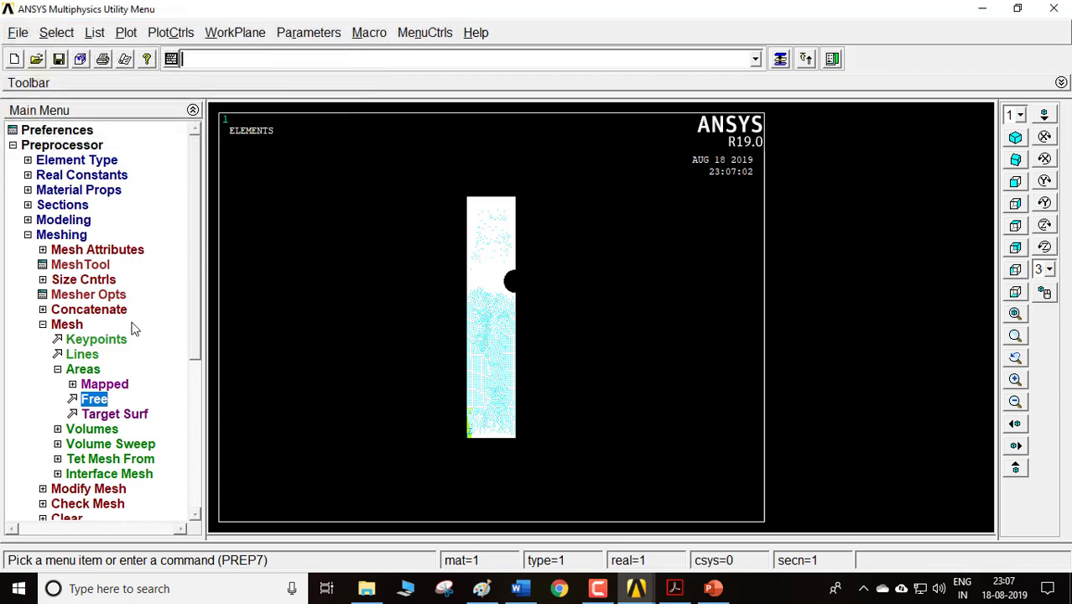
pyautogui.click(63, 237)
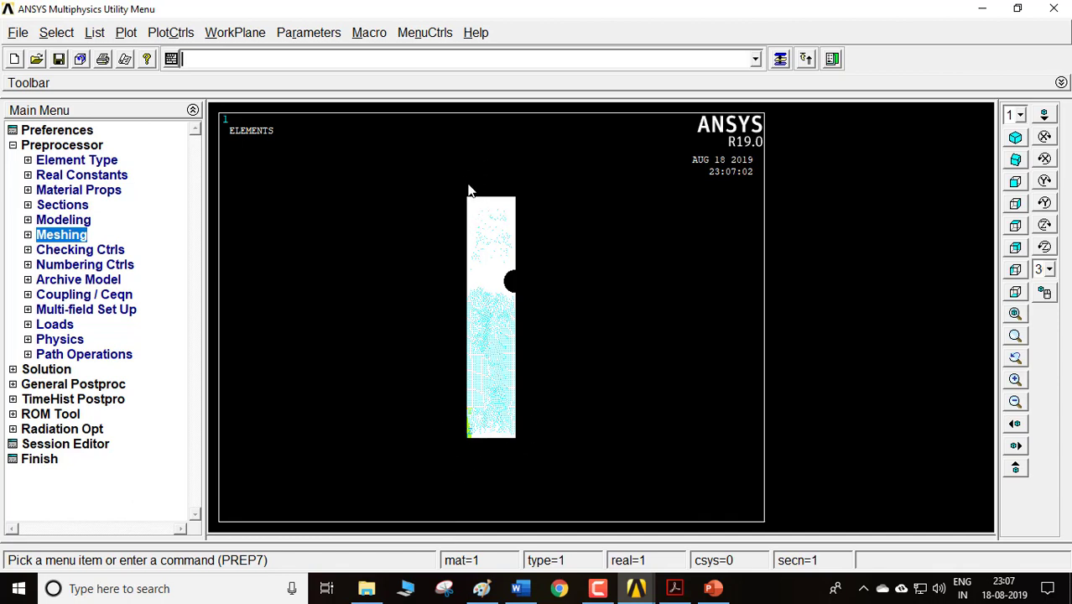
pyautogui.click(56, 313)
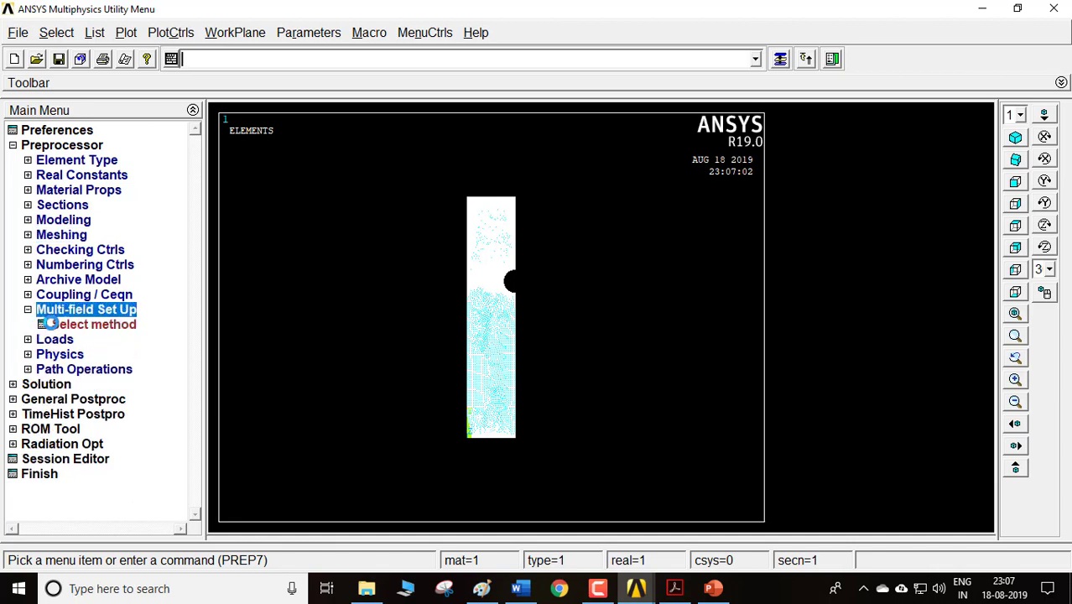
pyautogui.click(55, 325)
pyautogui.click(539, 346)
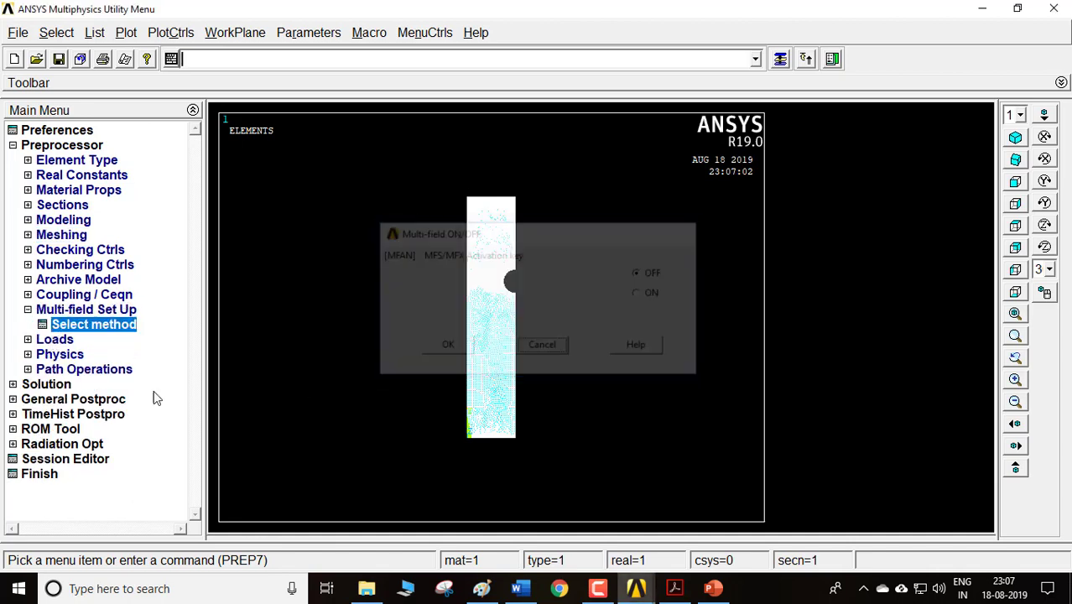
# - Constrain all degrees of freedom on the bar's bottom edge line as a constant value
pyautogui.click(53, 340)
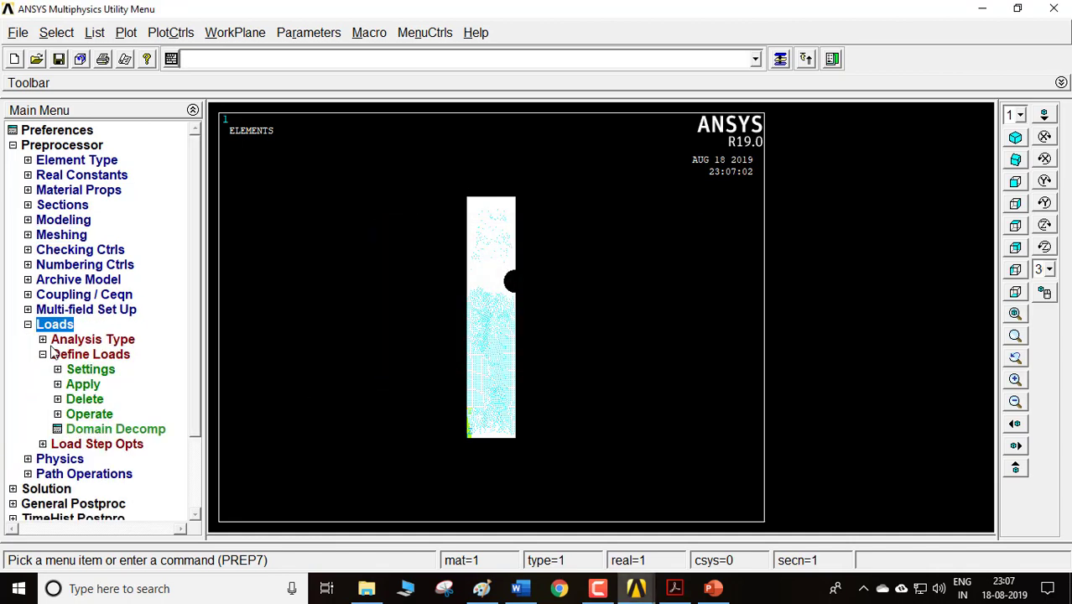
pyautogui.click(91, 383)
pyautogui.click(107, 427)
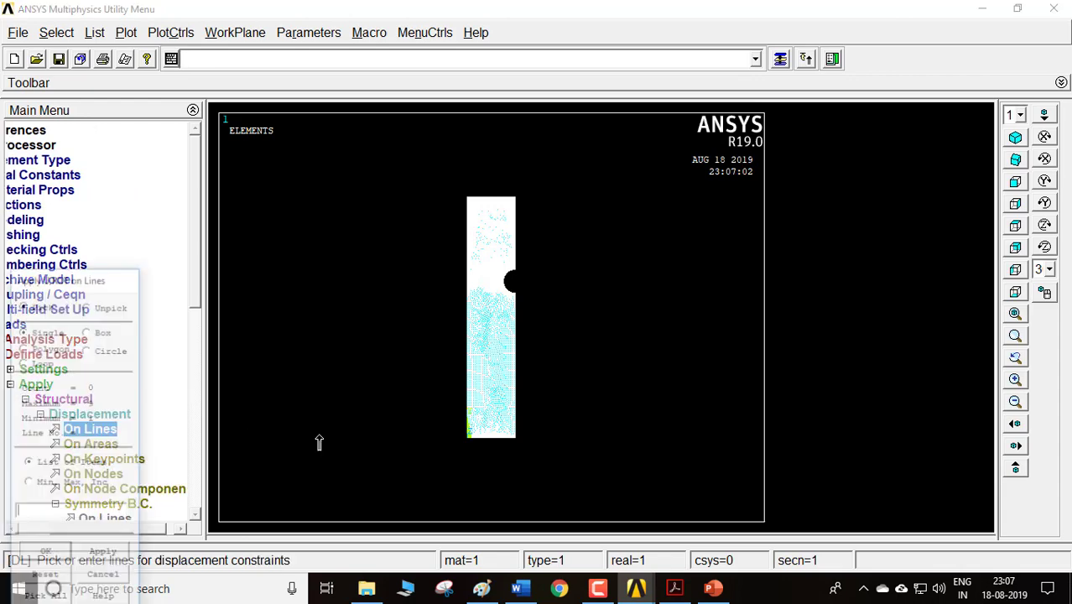
pyautogui.click(476, 454)
pyautogui.click(45, 554)
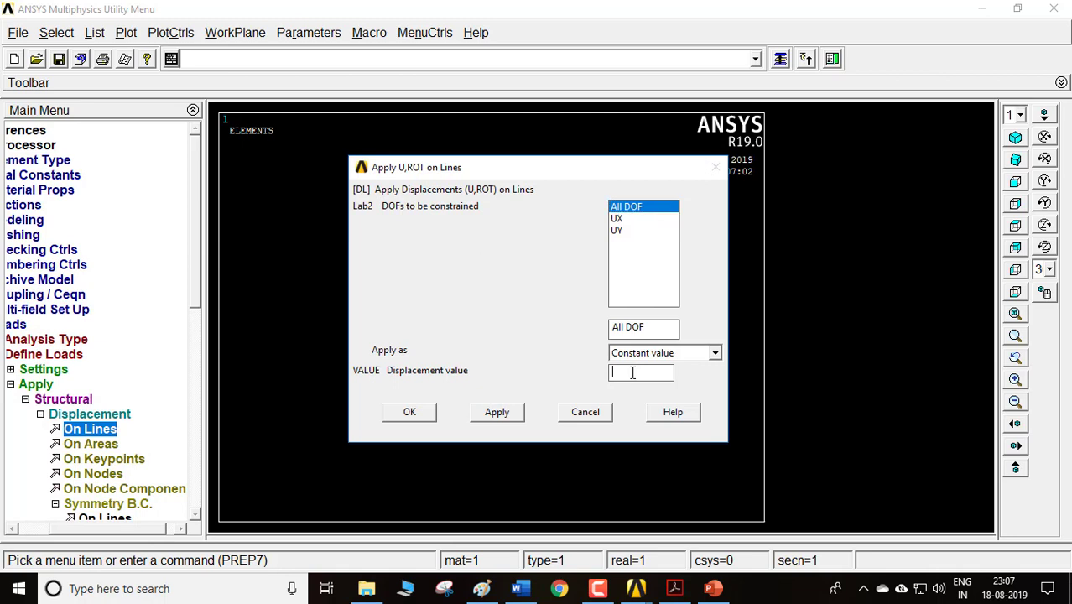
pyautogui.click(410, 411)
# - Apply a constant FY force of 2e6 to the node at the bar's top-left corner
pyautogui.click(83, 415)
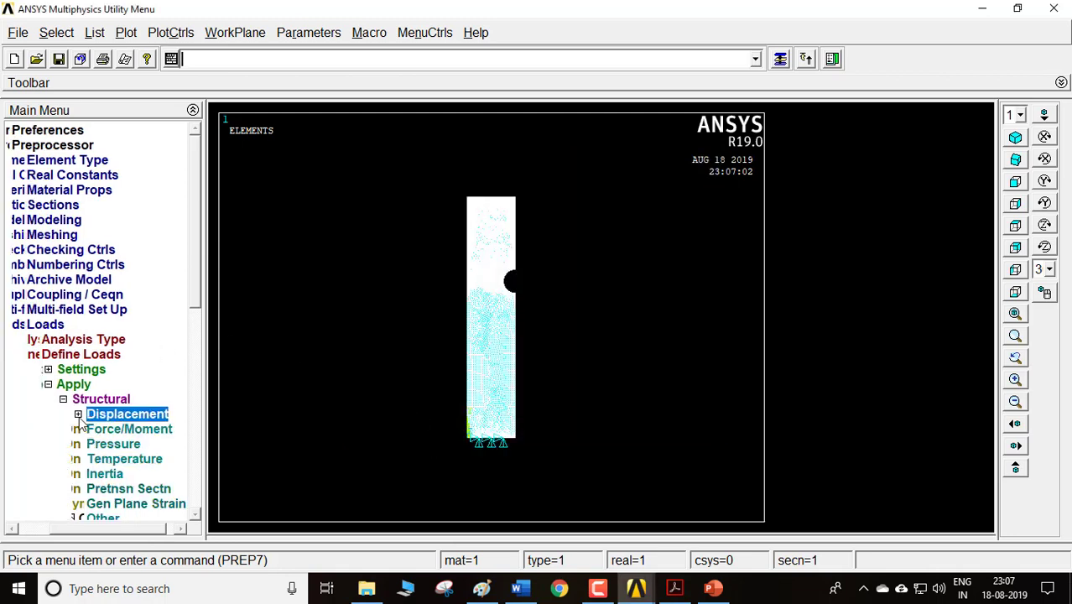
pyautogui.click(109, 428)
pyautogui.click(91, 459)
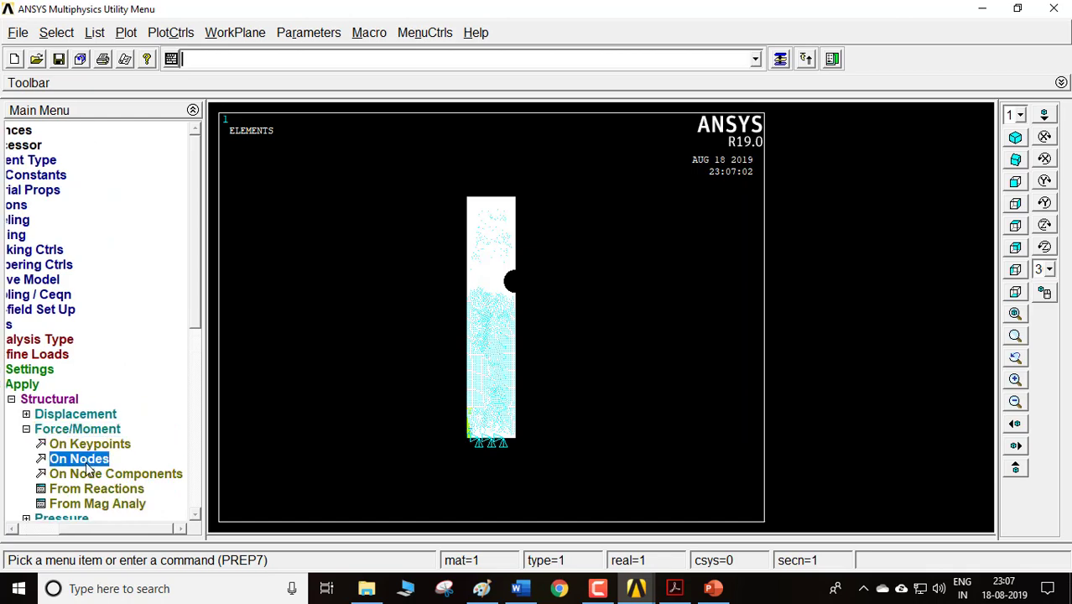
pyautogui.click(468, 200)
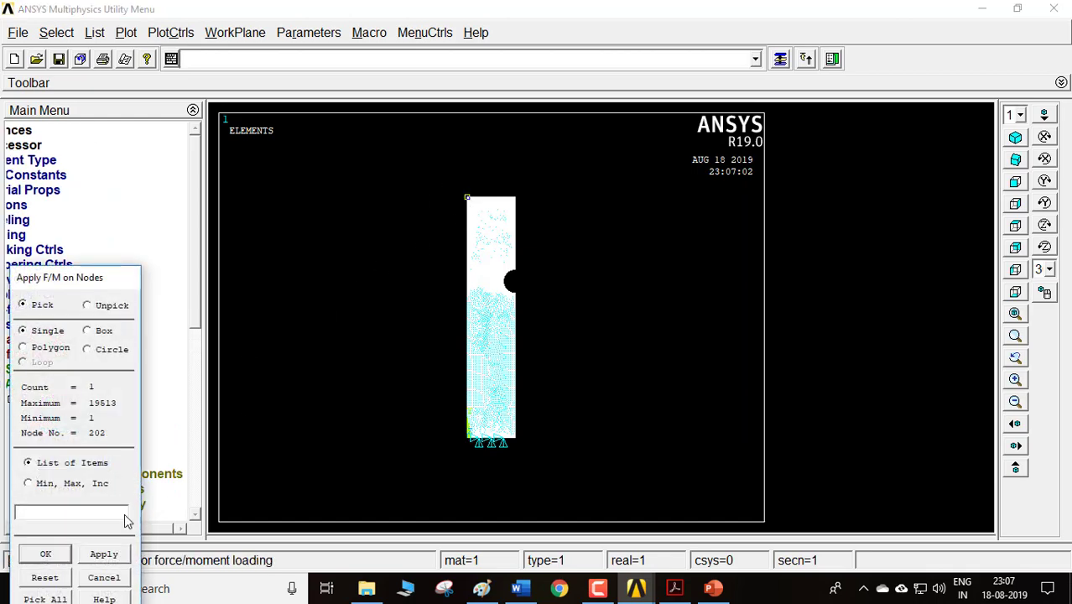
pyautogui.click(45, 553)
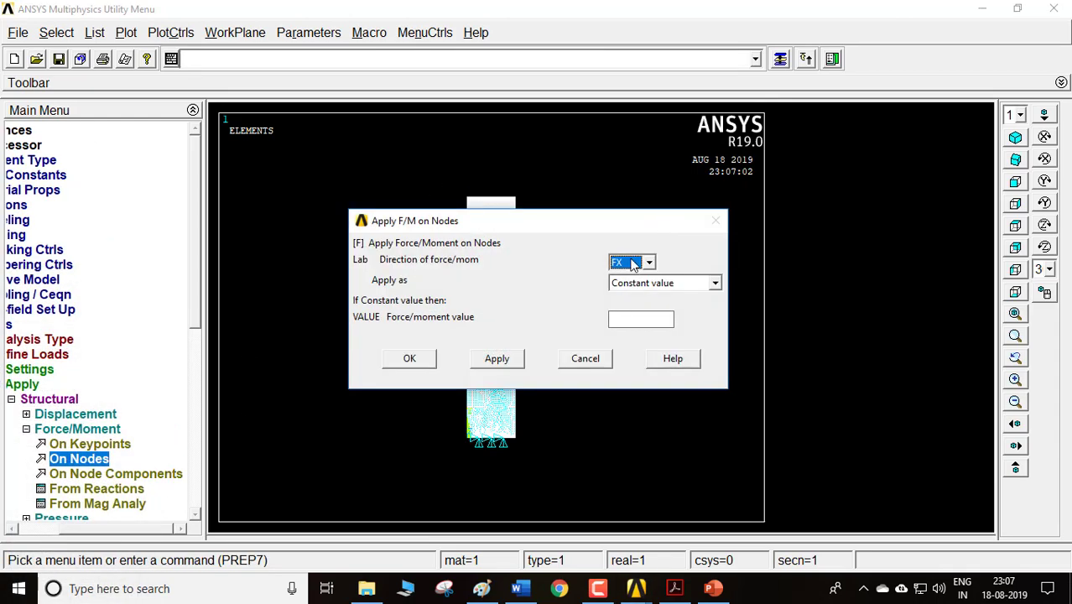
pyautogui.click(634, 262)
pyautogui.click(625, 285)
pyautogui.click(623, 322)
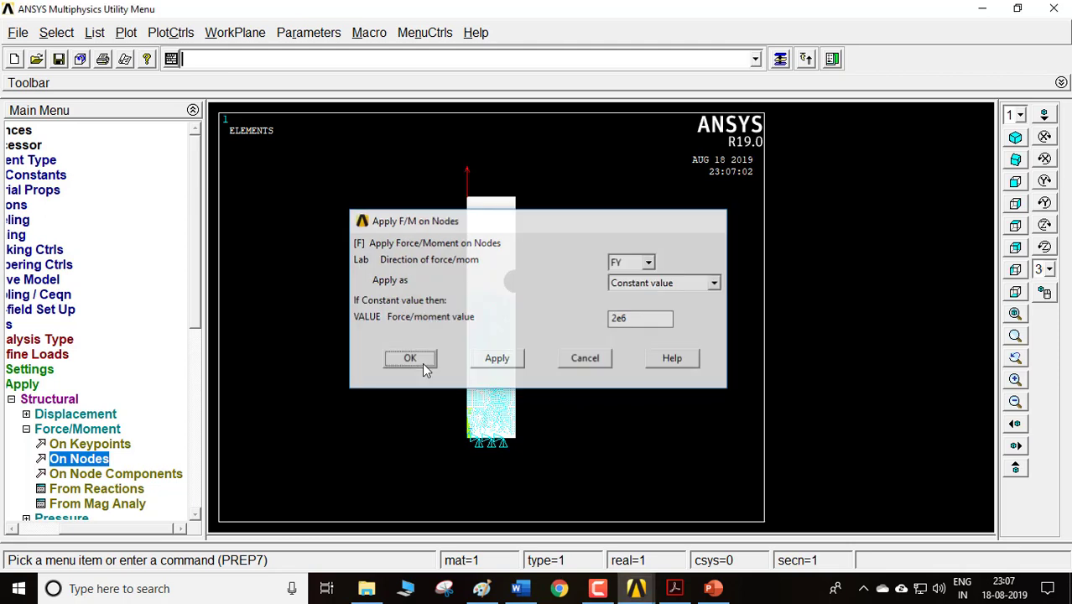
pyautogui.click(422, 362)
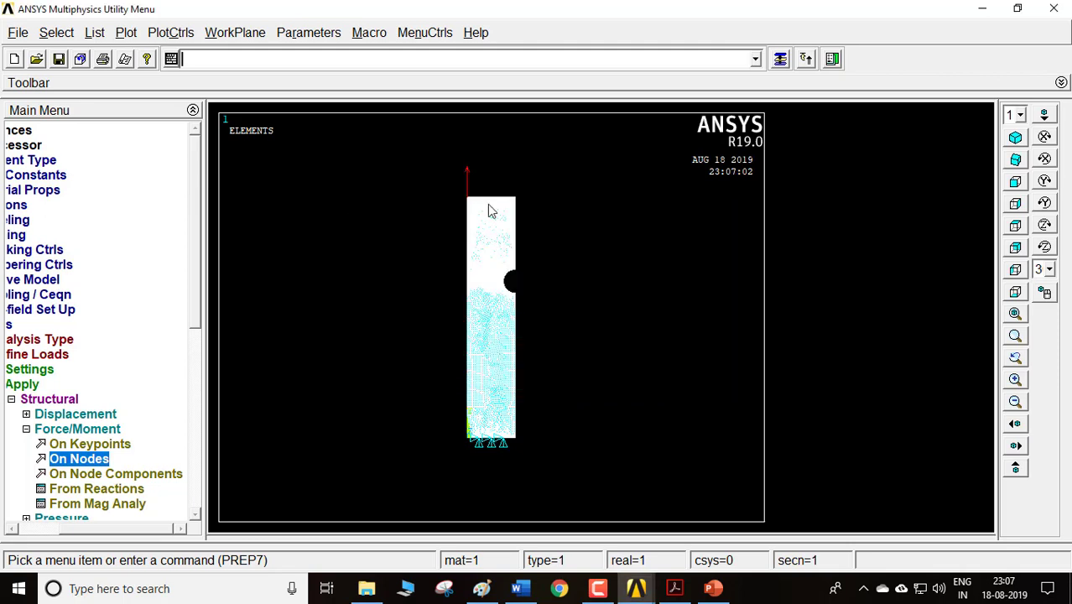
# - Couple the UY degree of freedom of all nodes along the bar's top edge as coupled set number 2
pyautogui.click(22, 384)
pyautogui.click(60, 296)
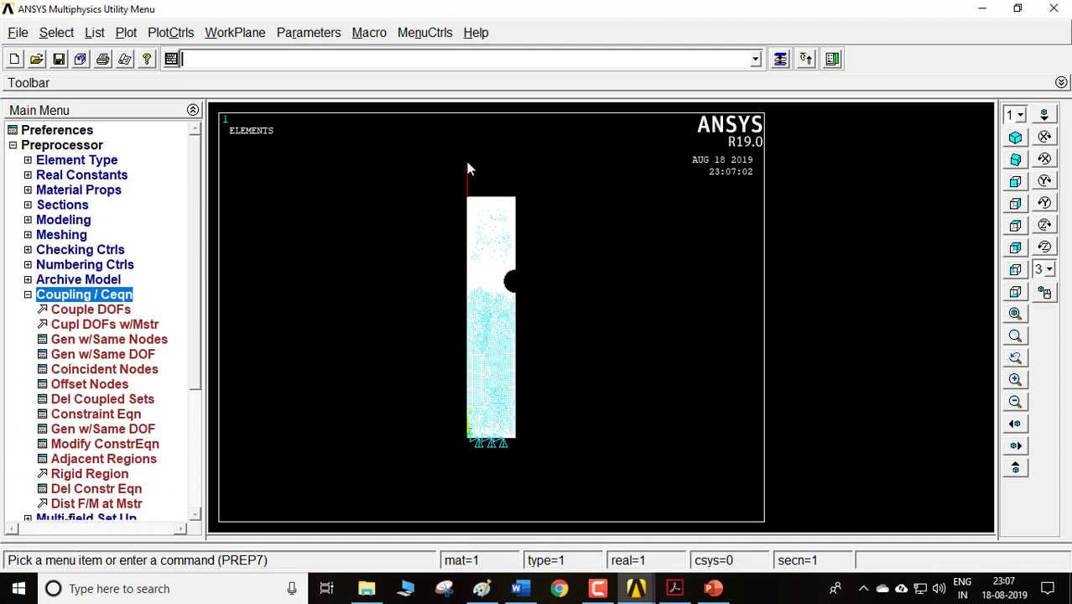
pyautogui.click(90, 309)
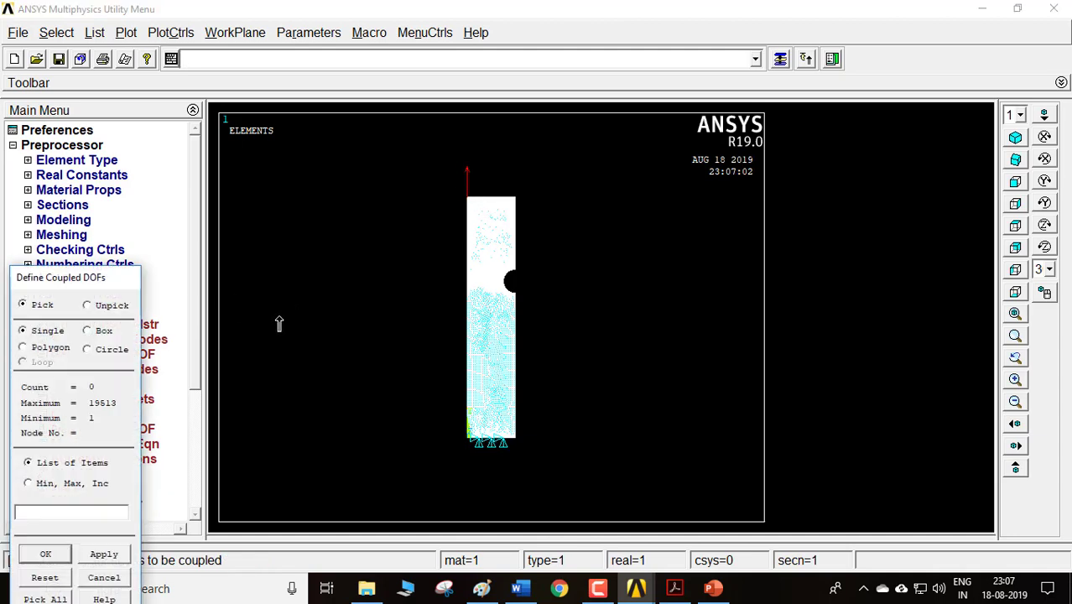
pyautogui.click(1018, 337)
pyautogui.click(491, 202)
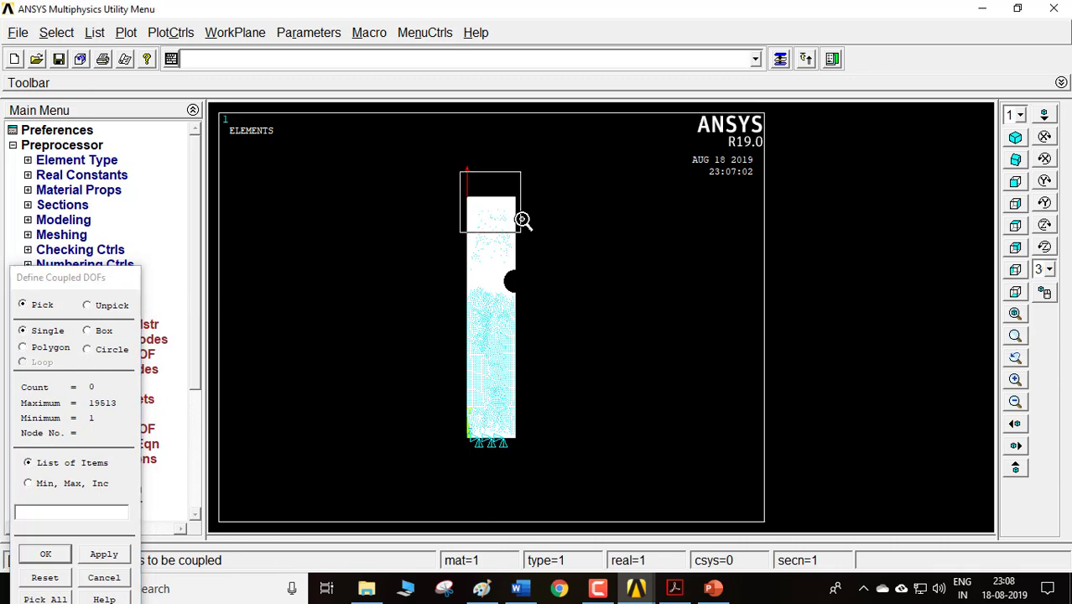
pyautogui.click(523, 220)
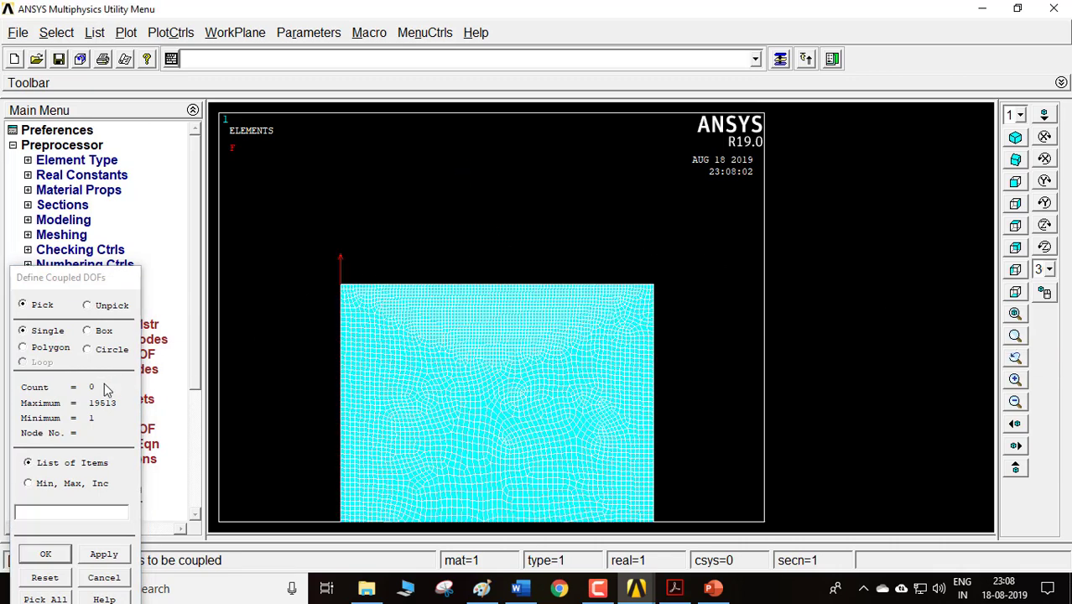
pyautogui.click(100, 331)
pyautogui.moveTo(317, 268); pyautogui.dragTo(669, 293)
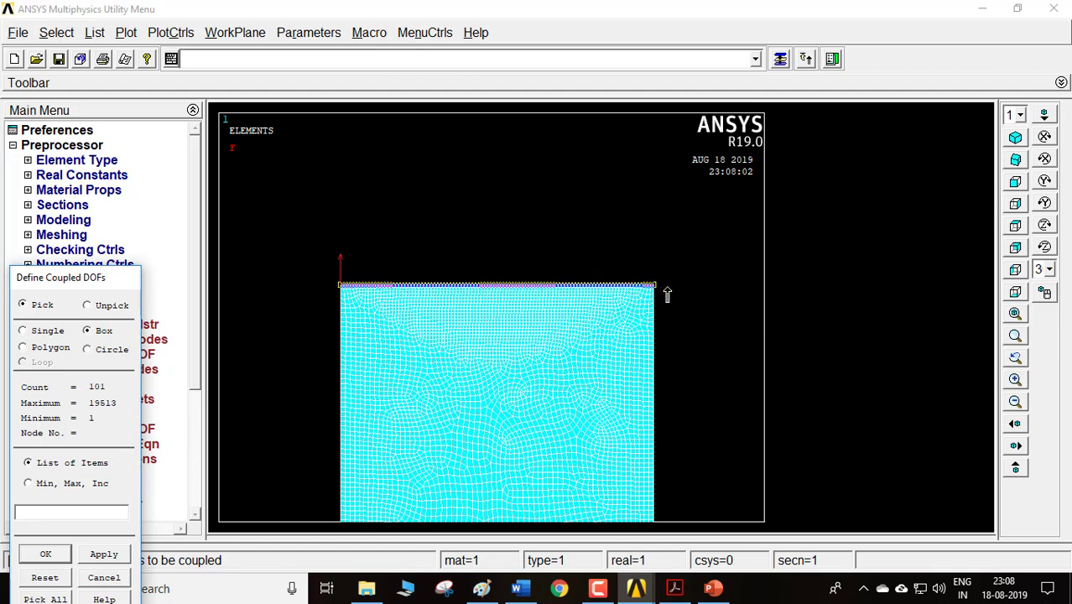
pyautogui.click(52, 554)
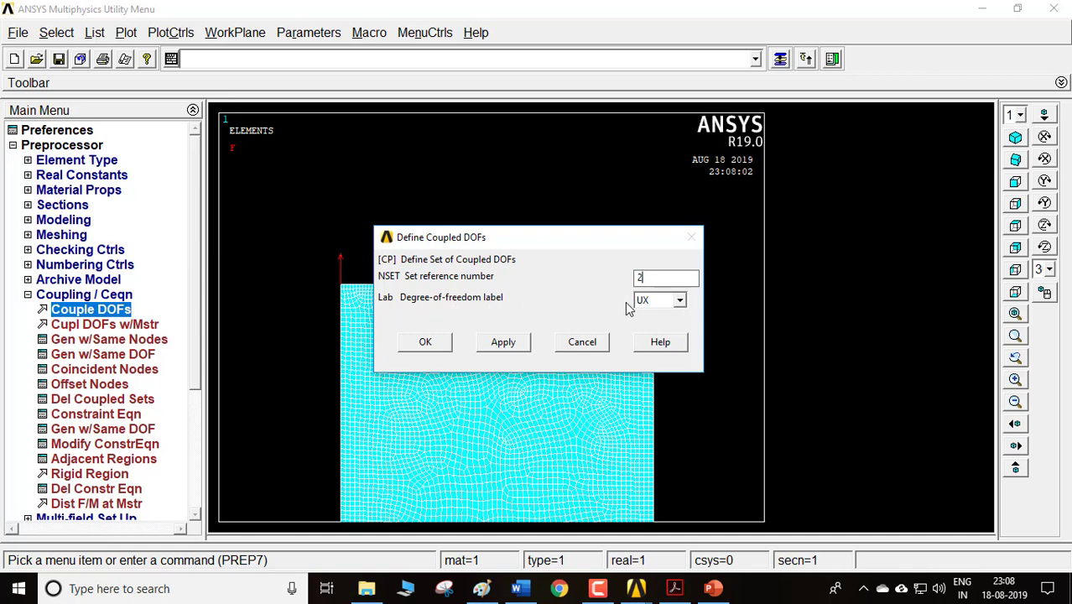
pyautogui.click(657, 305)
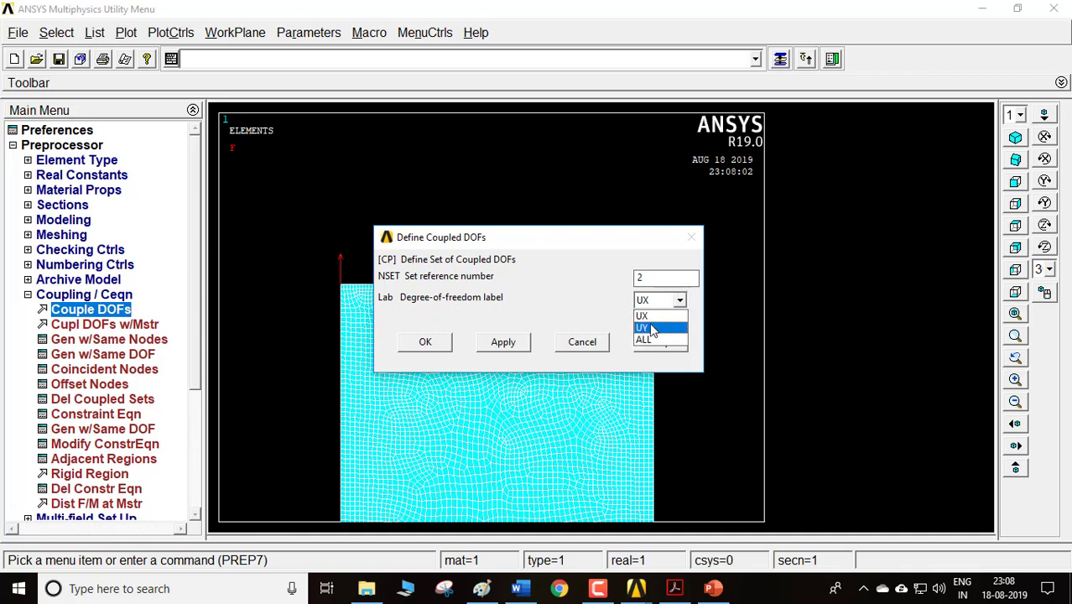
pyautogui.click(648, 327)
pyautogui.click(423, 344)
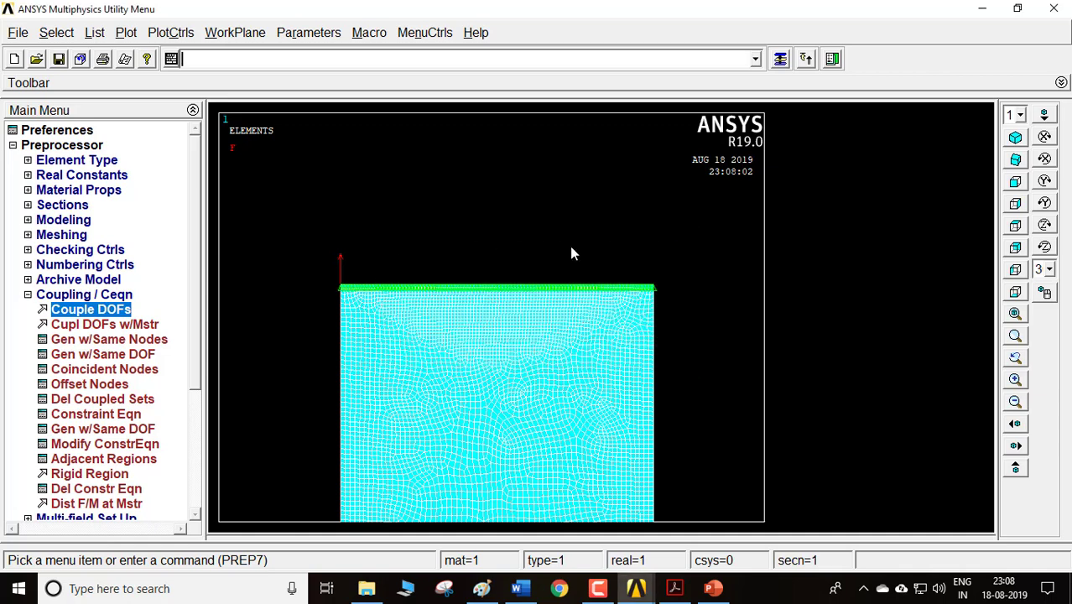
# - Solve the current load step and close the solution note and status listing
pyautogui.click(84, 295)
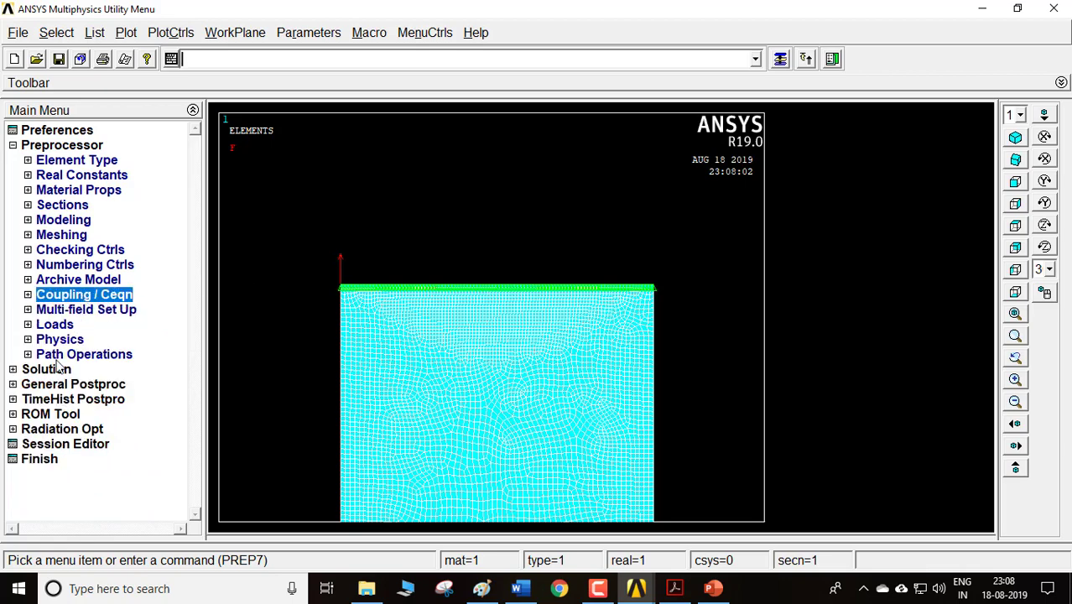
pyautogui.click(46, 370)
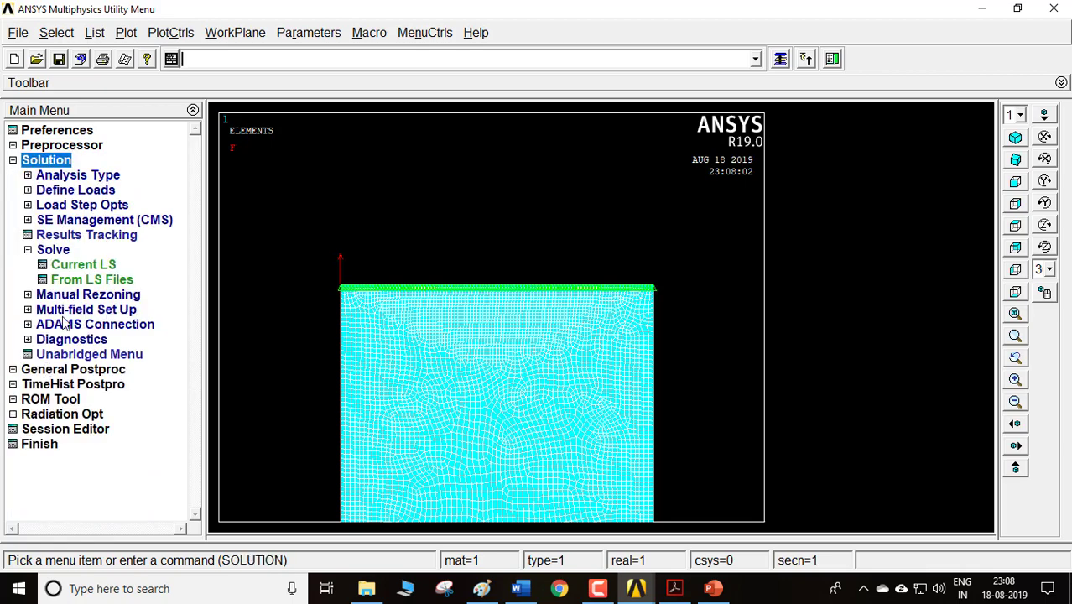
pyautogui.click(75, 265)
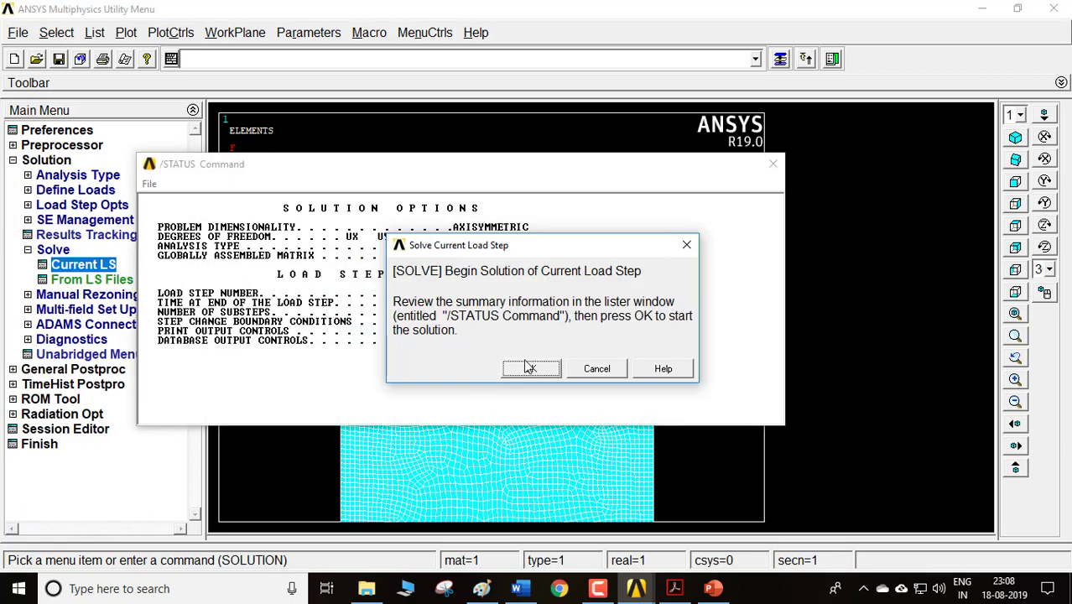
pyautogui.click(528, 366)
pyautogui.click(200, 121)
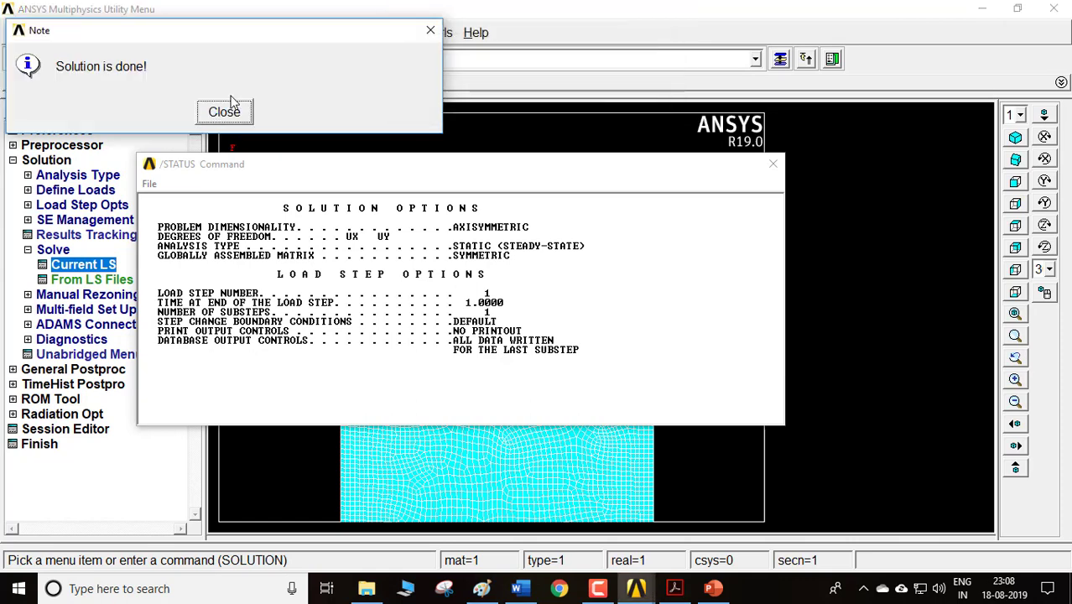
pyautogui.click(226, 111)
pyautogui.click(773, 163)
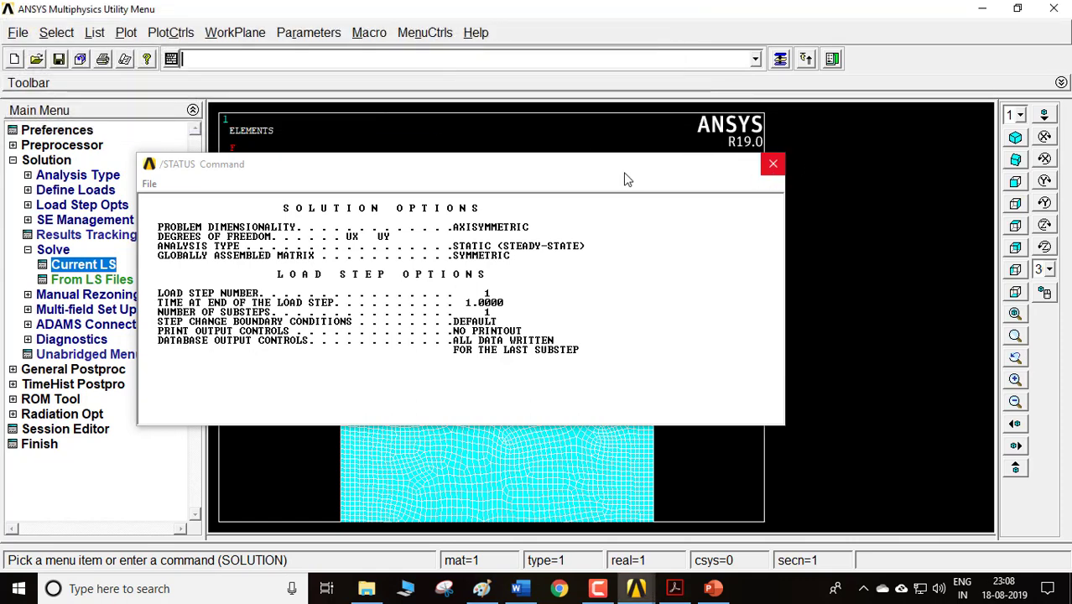
# - Fit the whole notched bar in view and plot its nodal displacement vector sum as a contour with deformed shape only
pyautogui.click(46, 160)
pyautogui.click(48, 177)
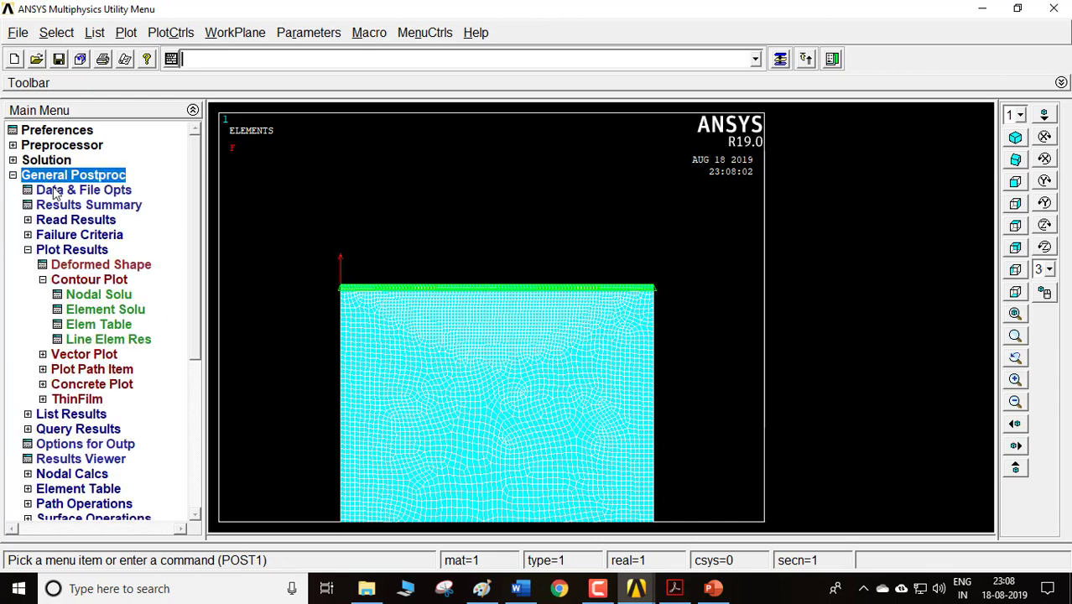
pyautogui.click(1015, 314)
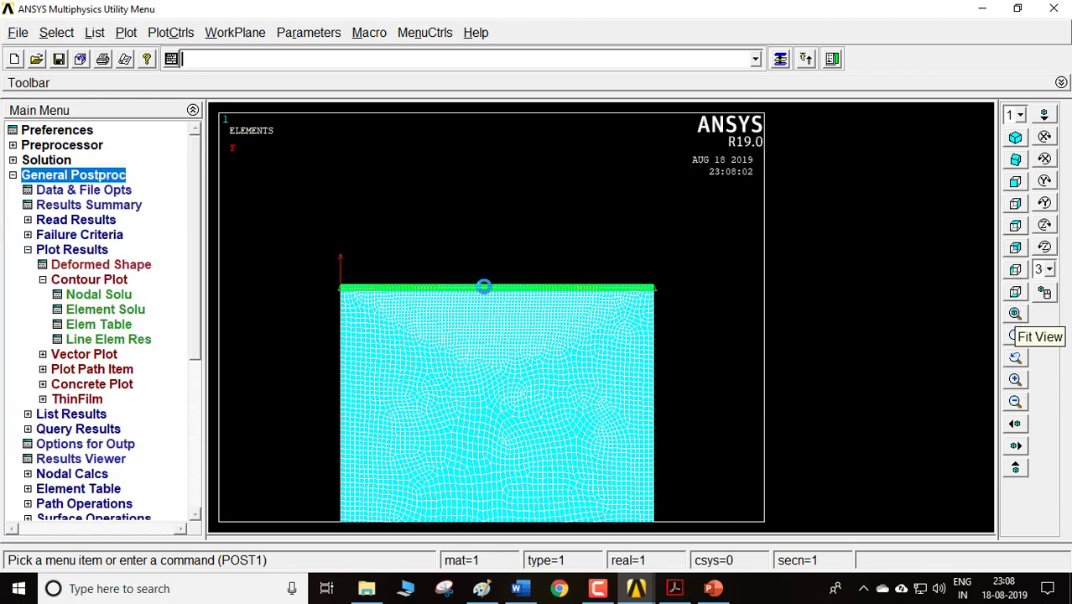
pyautogui.click(99, 265)
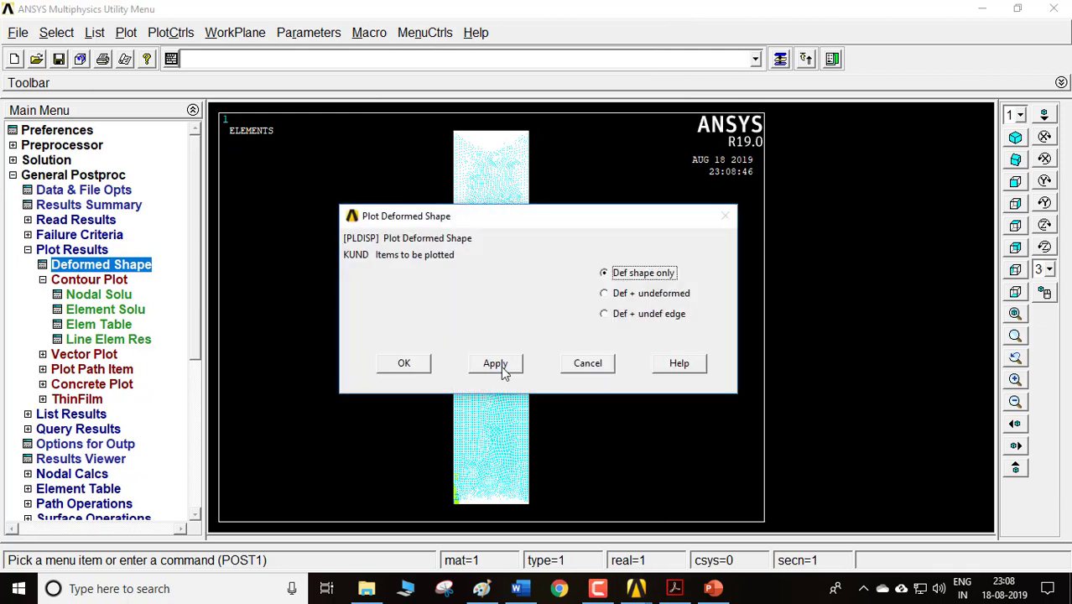
pyautogui.click(588, 363)
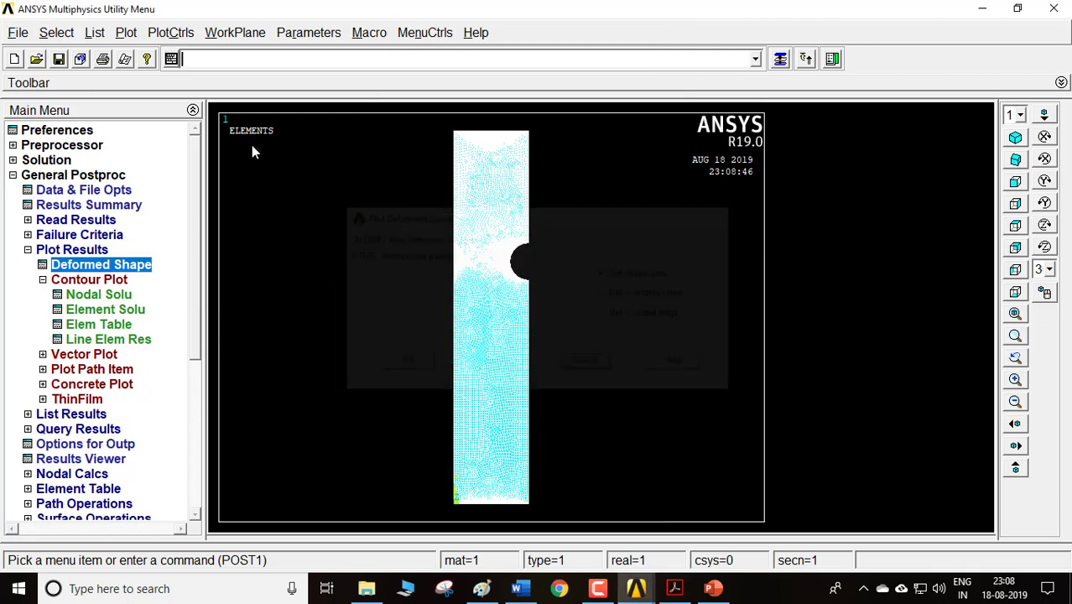
pyautogui.click(98, 295)
pyautogui.click(413, 121)
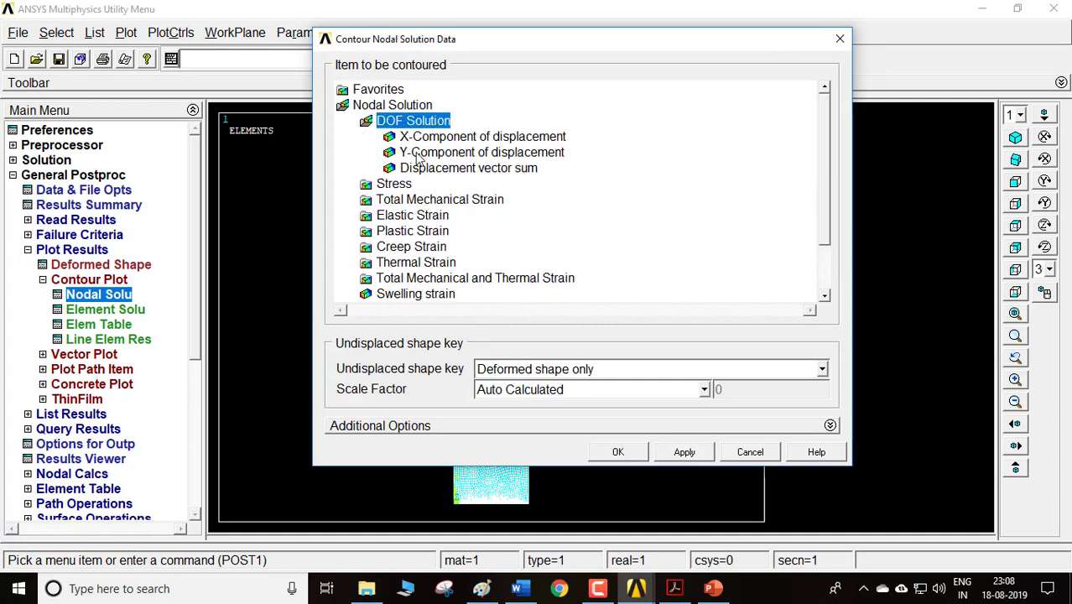
pyautogui.click(440, 168)
pyautogui.click(617, 452)
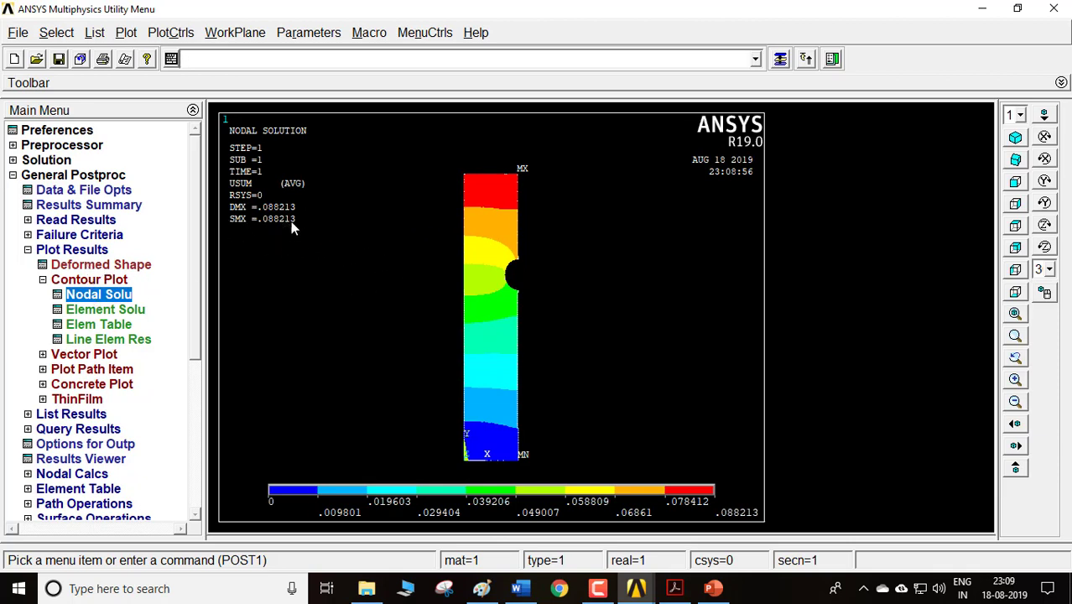
# - Plot the nodal von Mises stress contour of the notched bar with deformed shape only
pyautogui.click(98, 297)
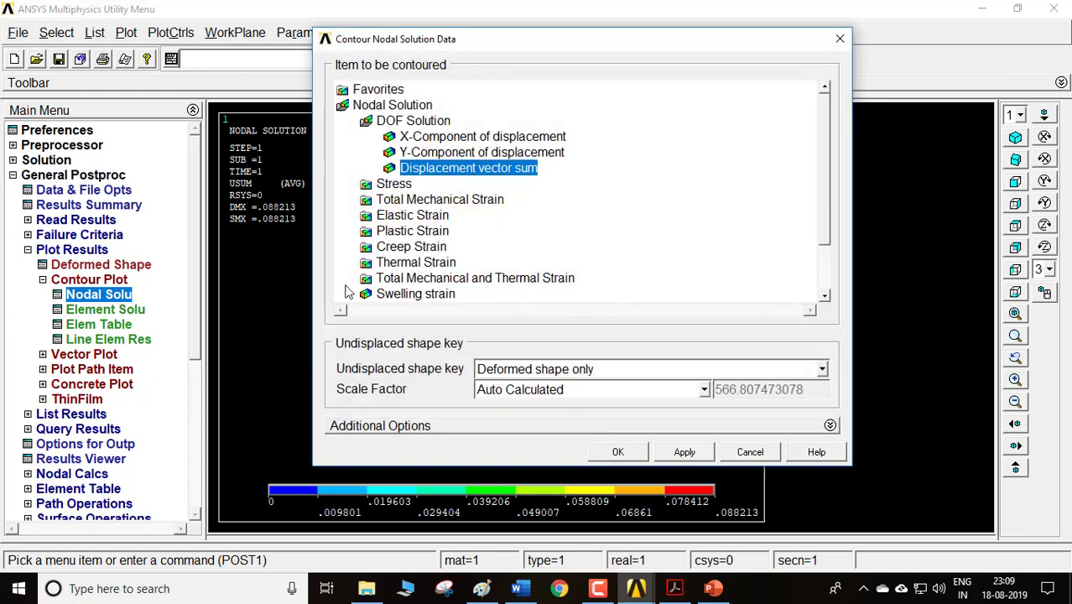
pyautogui.click(394, 185)
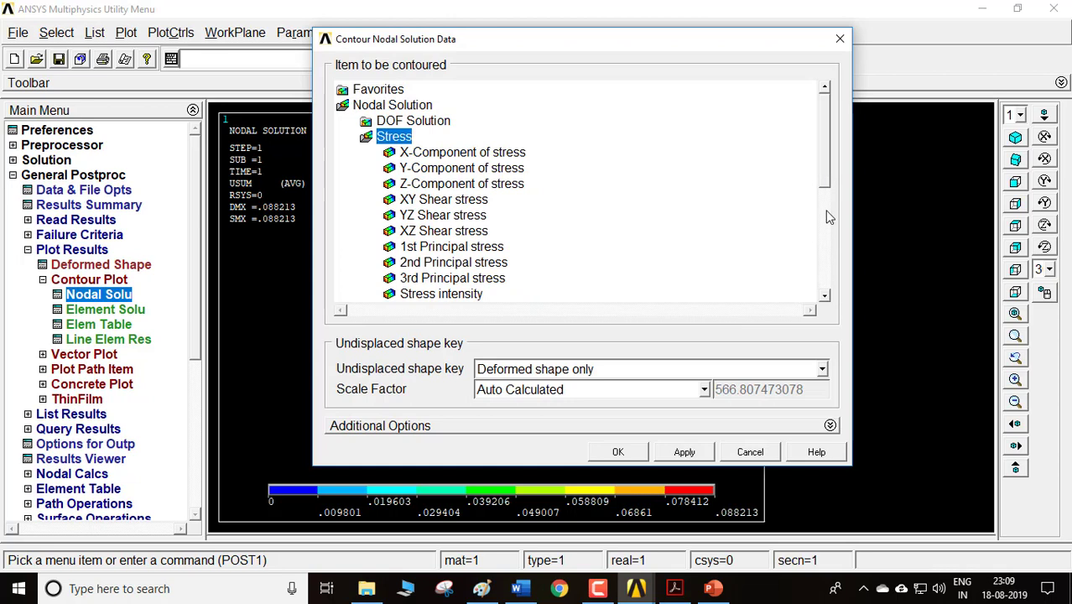
pyautogui.moveTo(829, 166); pyautogui.dragTo(824, 206)
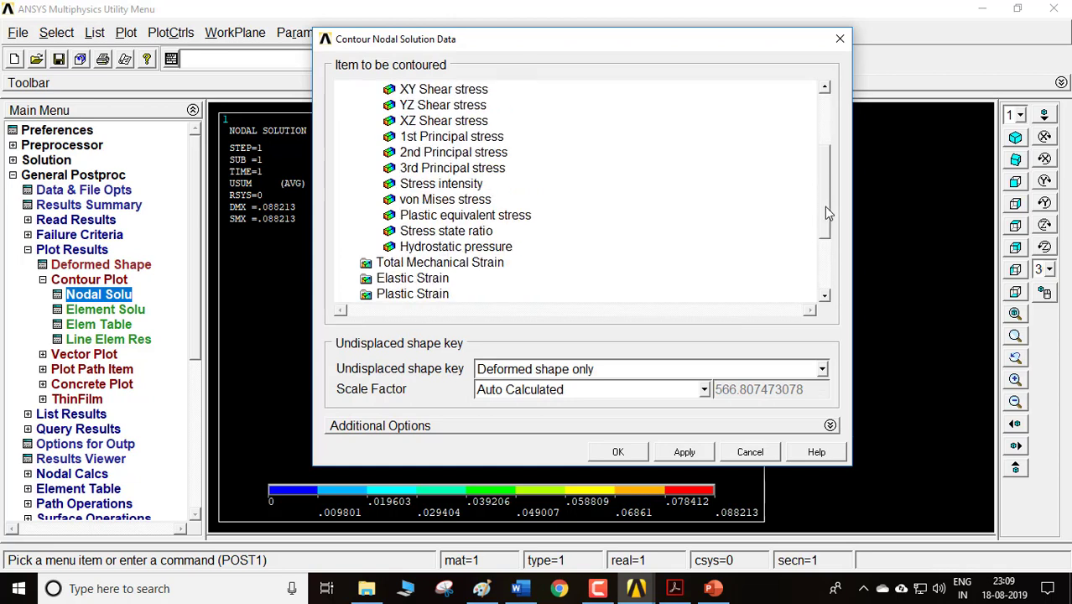
pyautogui.click(434, 202)
pyautogui.click(618, 452)
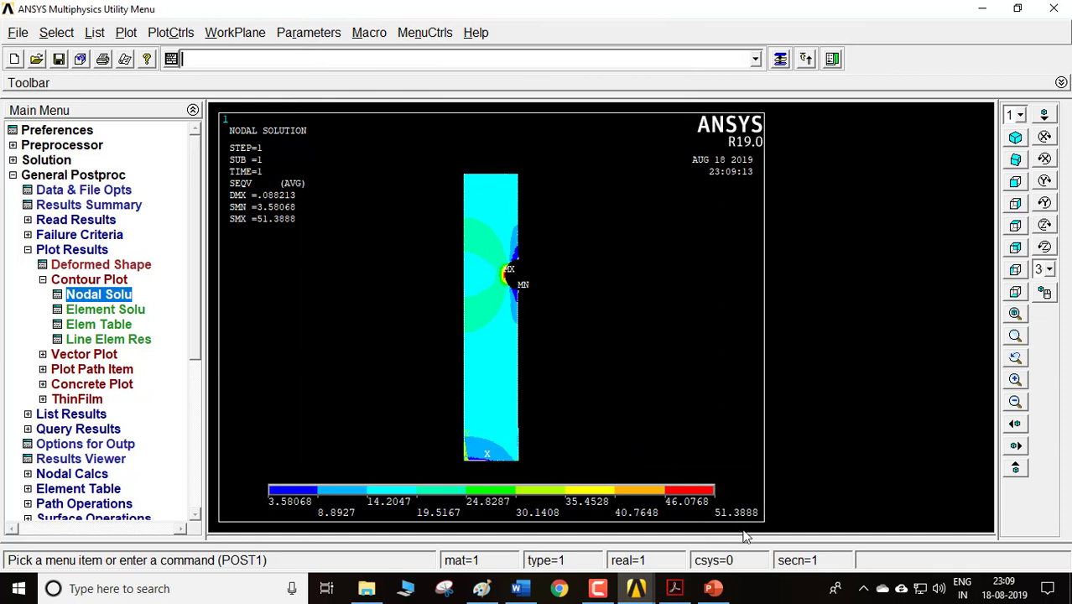
# - Switch to Binder1.pdf in Adobe Acrobat and examine the grooved shaft problem, the stress concentration table and the theoretical maximum stress calculation
pyautogui.click(685, 592)
pyautogui.scroll(10, 589, 401)
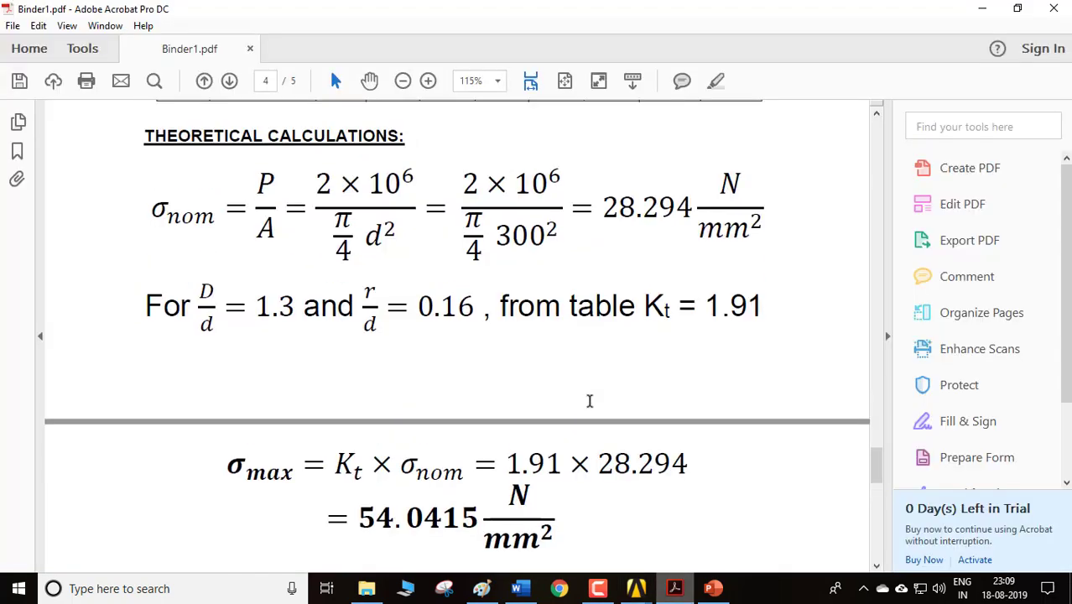
pyautogui.scroll(-10, 404, 369)
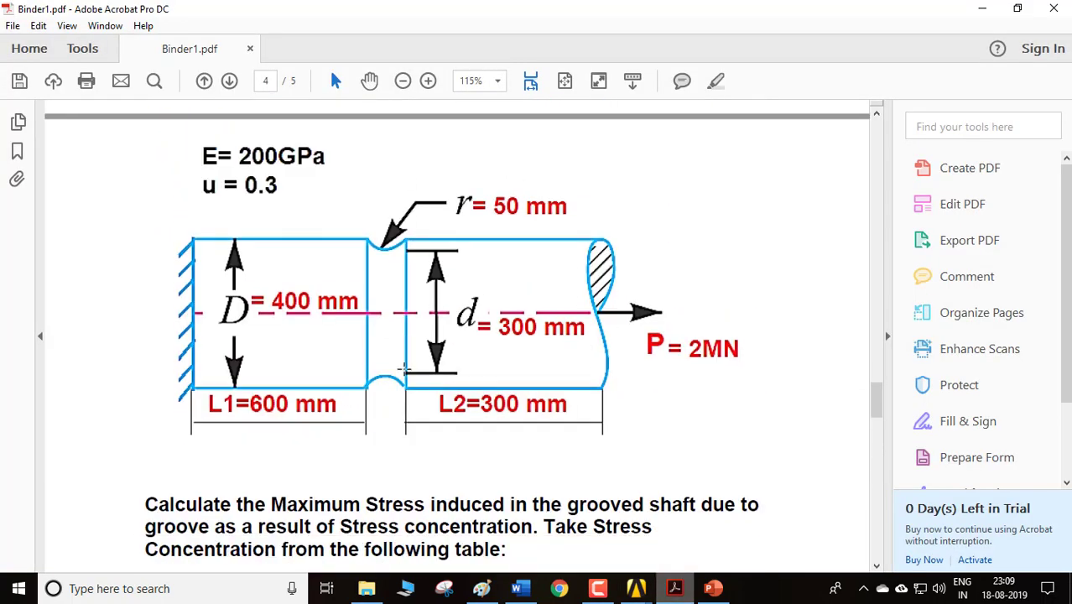
pyautogui.scroll(4, 403, 369)
pyautogui.scroll(-10, 404, 369)
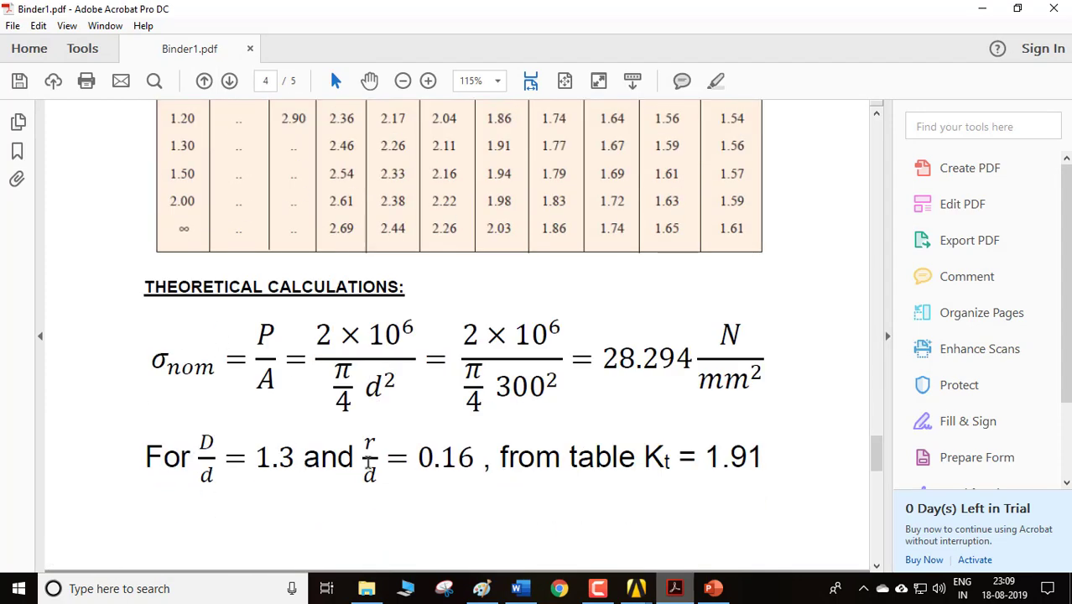
pyautogui.scroll(5, 478, 470)
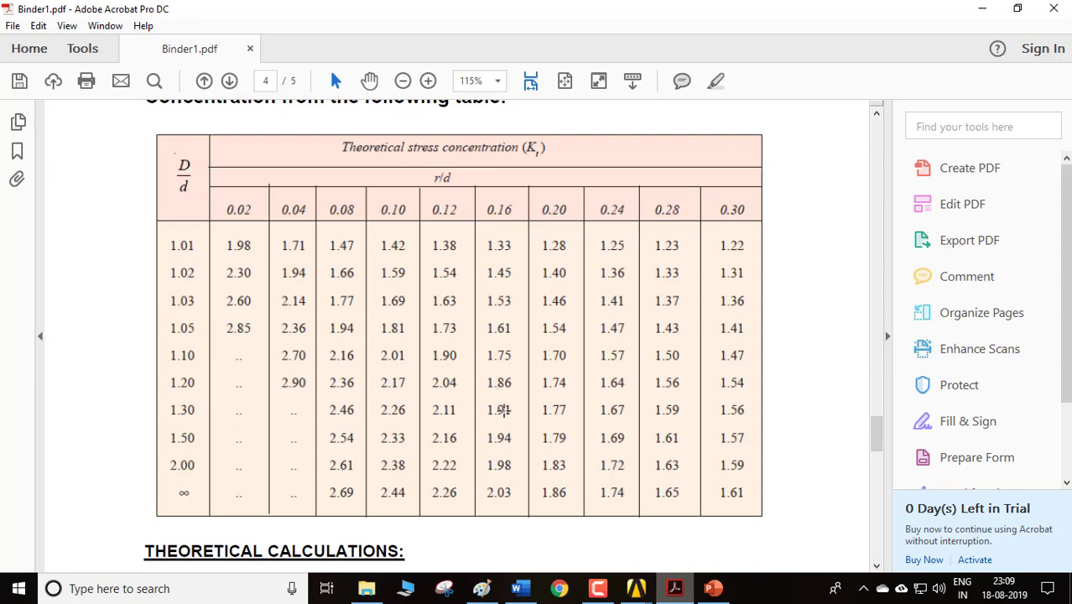
pyautogui.scroll(-5, 497, 424)
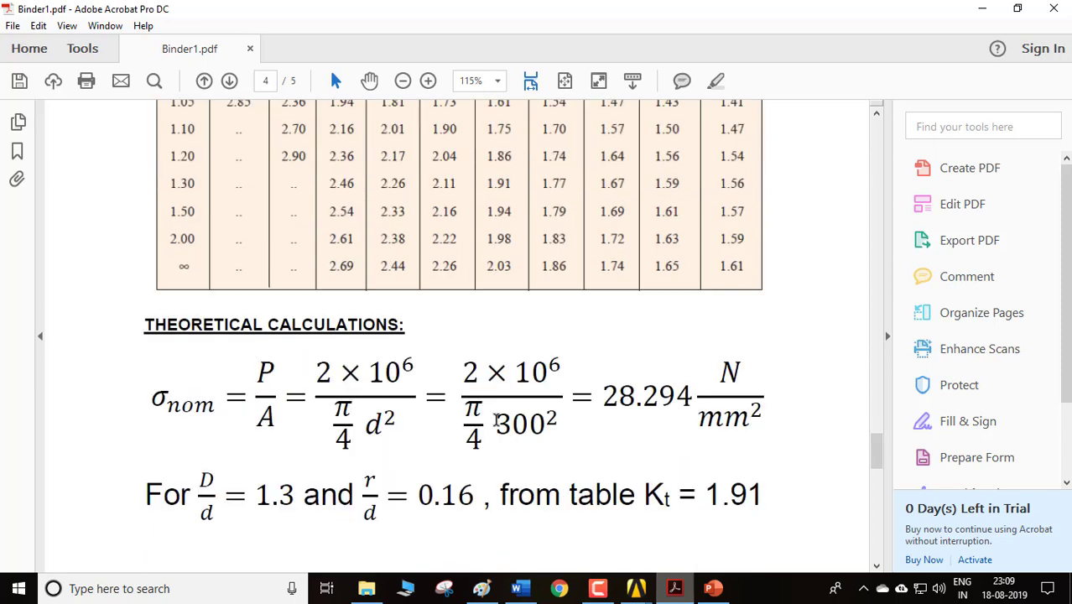